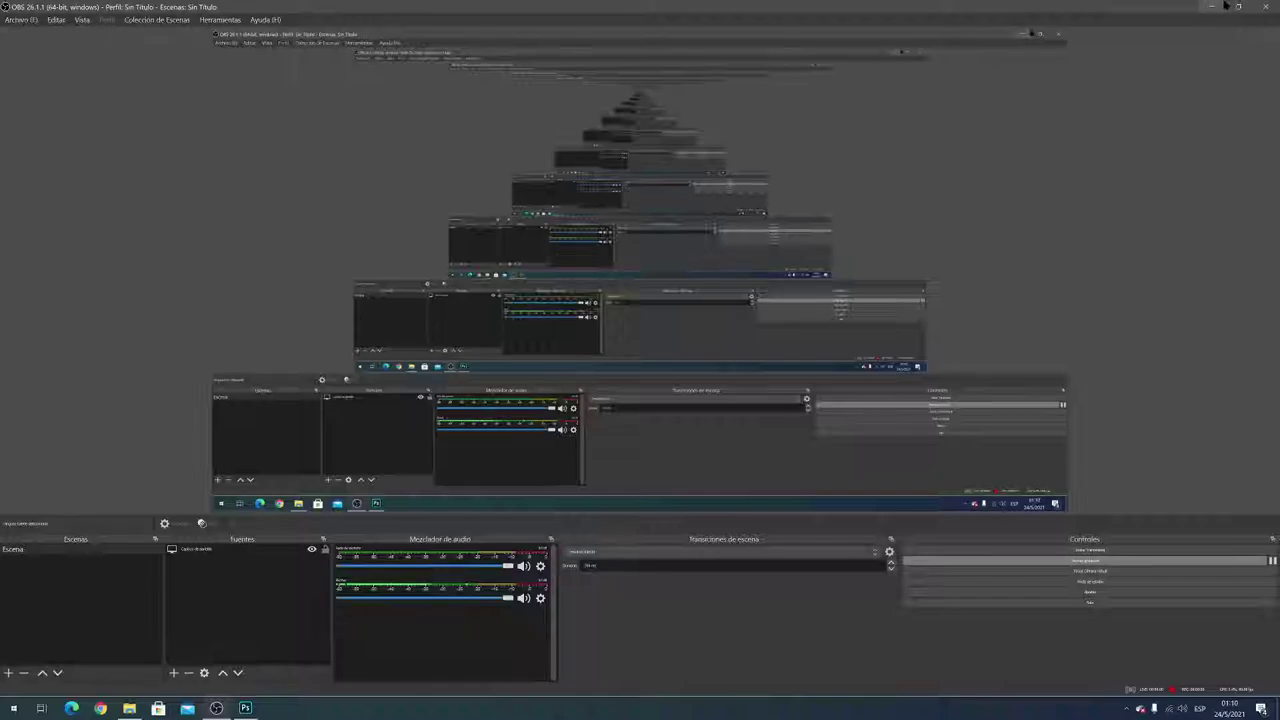
# Minimize OBS to reveal the ELPROFRANCO banner document in Photoshop
pyautogui.click(1210, 6)
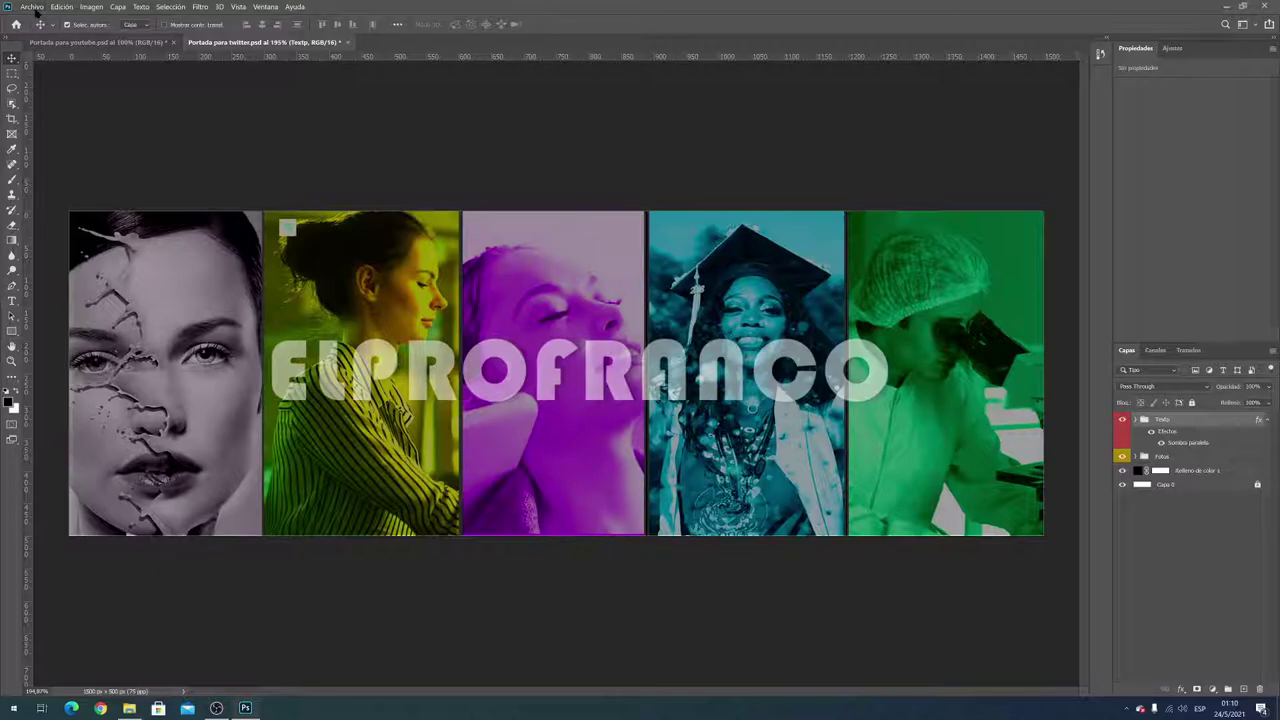
# Create a new blank document, 1500 × 500 px at 75 ppi, via Archivo > Nuevo
pyautogui.click(33, 8)
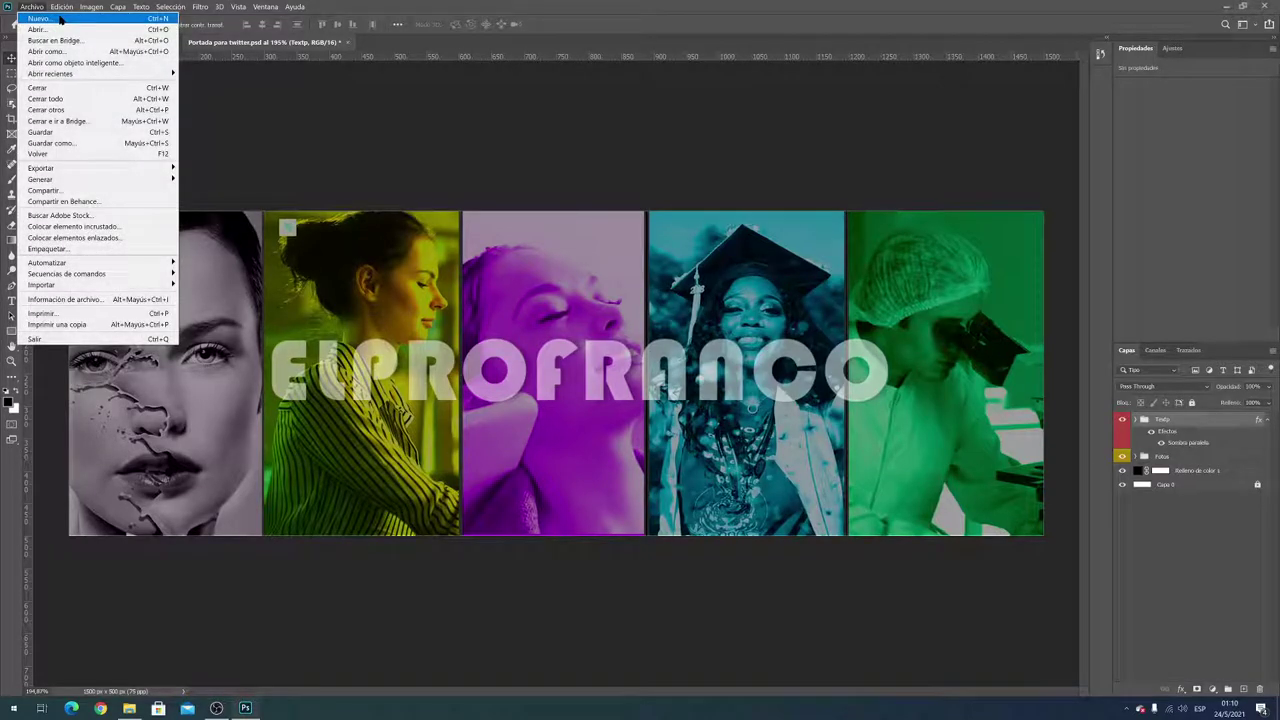
pyautogui.click(64, 19)
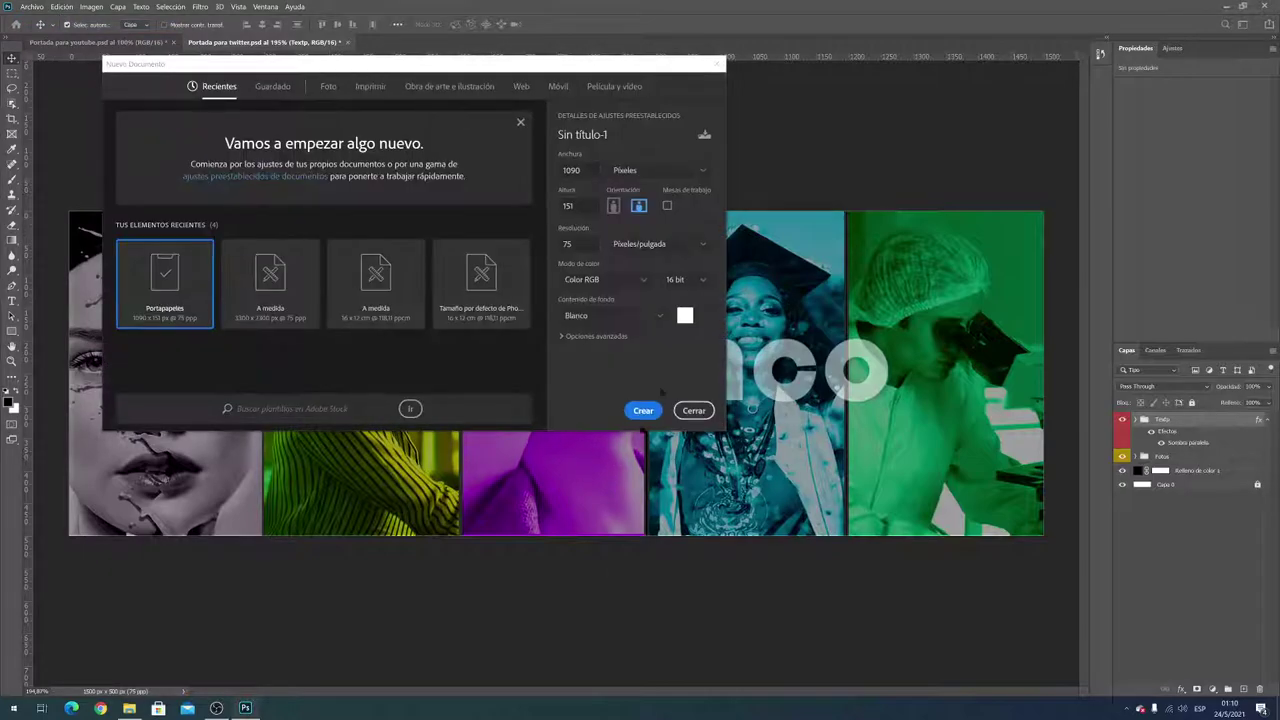
pyautogui.doubleClick(572, 170)
pyautogui.write('1500')
pyautogui.doubleClick(575, 206)
pyautogui.write('500')
pyautogui.moveTo(558, 62); pyautogui.dragTo(656, 158)
pyautogui.doubleClick(692, 340)
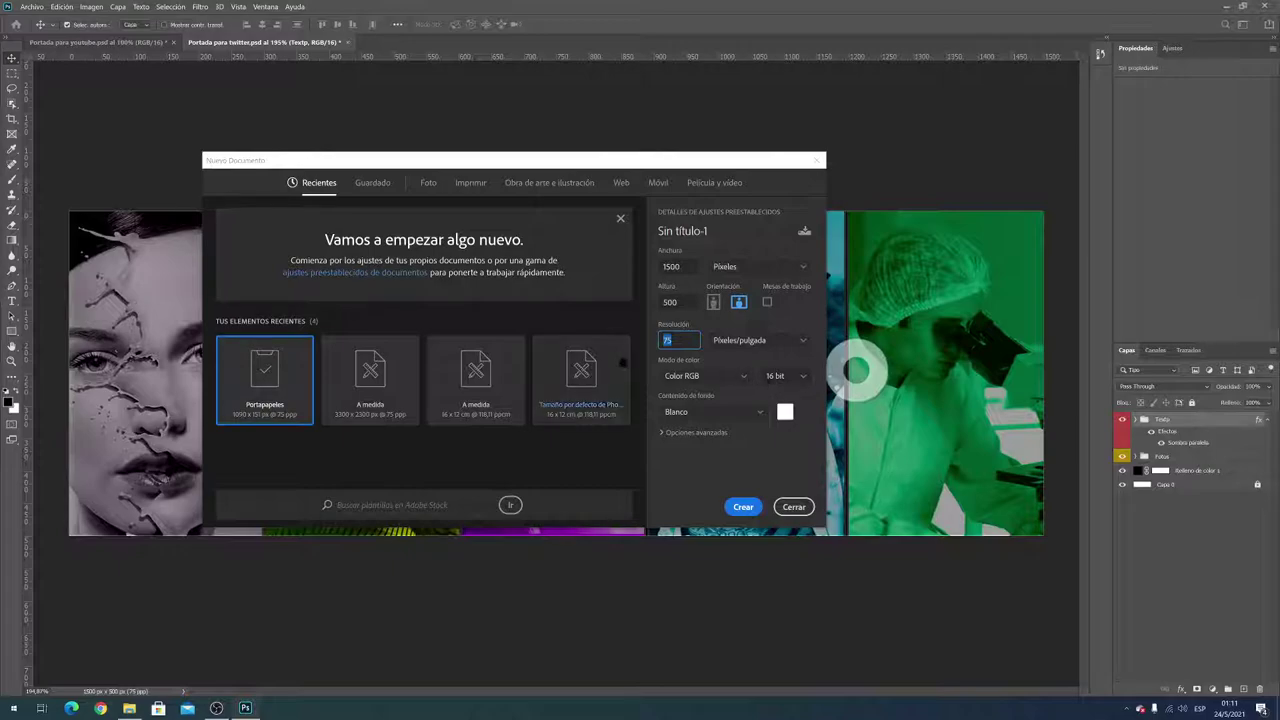
pyautogui.click(745, 507)
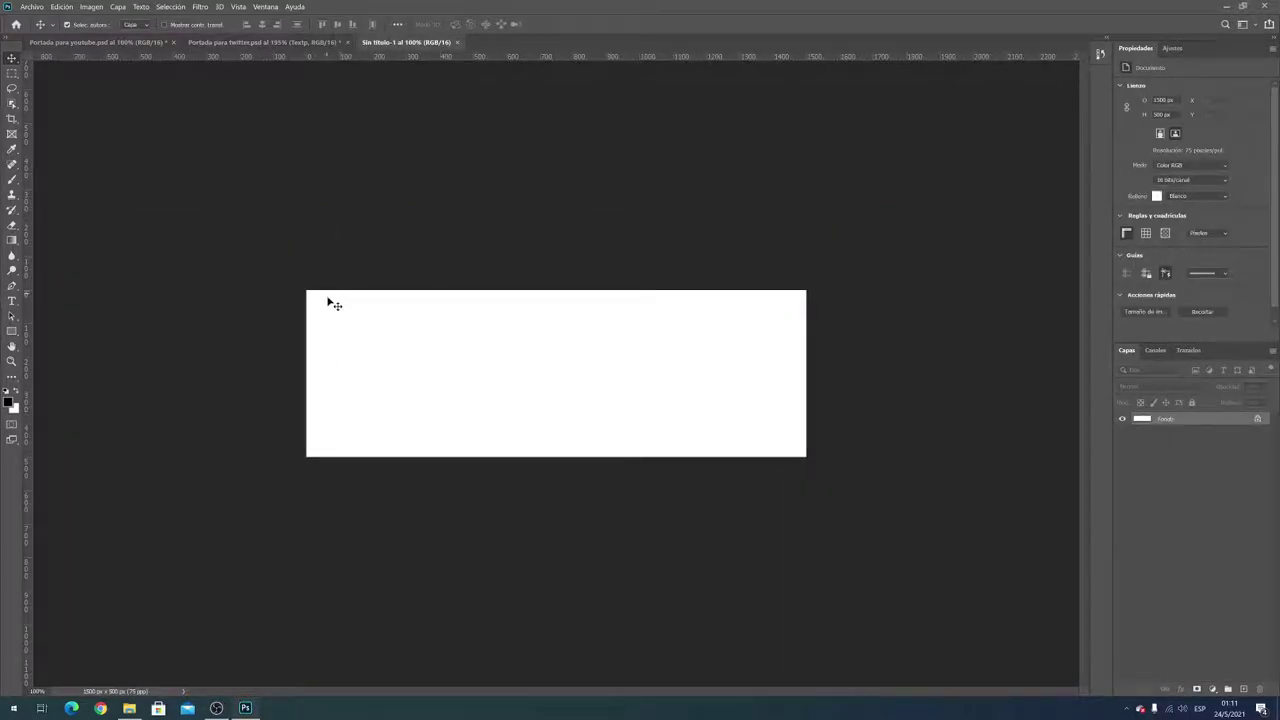
# Return to the new blank document and select the Rectangle tool
pyautogui.click(250, 42)
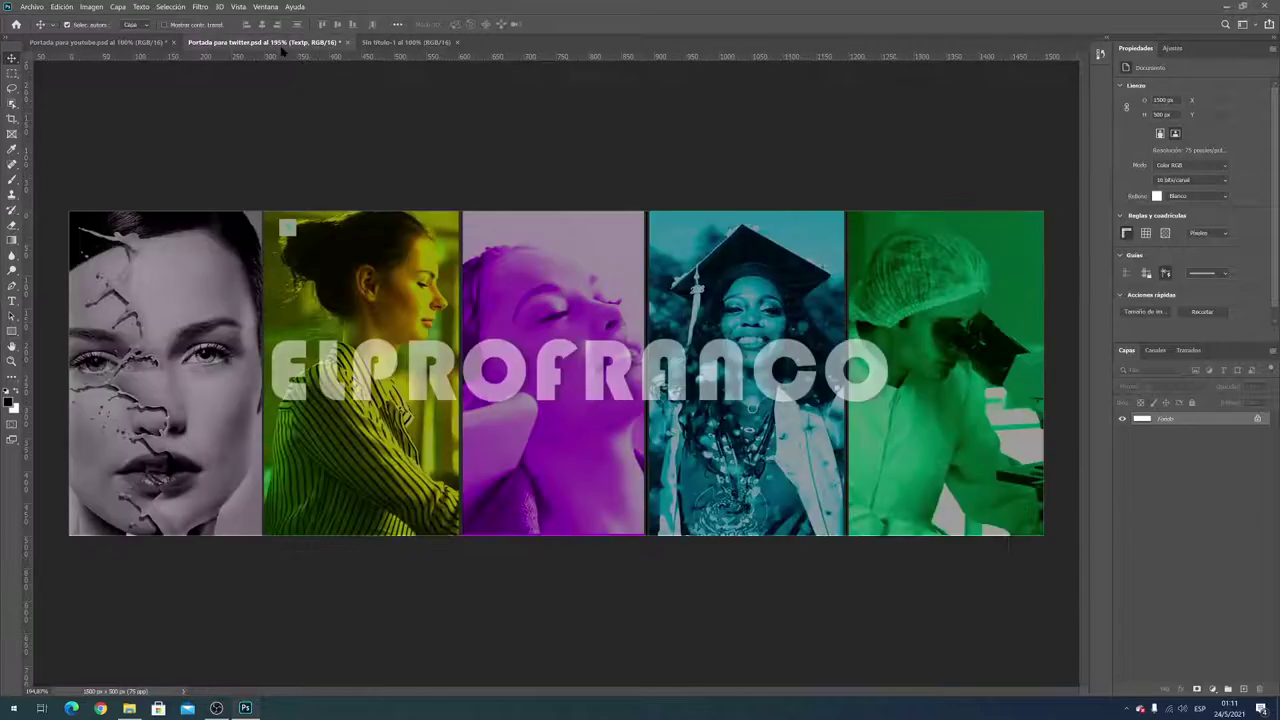
pyautogui.click(405, 42)
pyautogui.scroll(1, 323, 331)
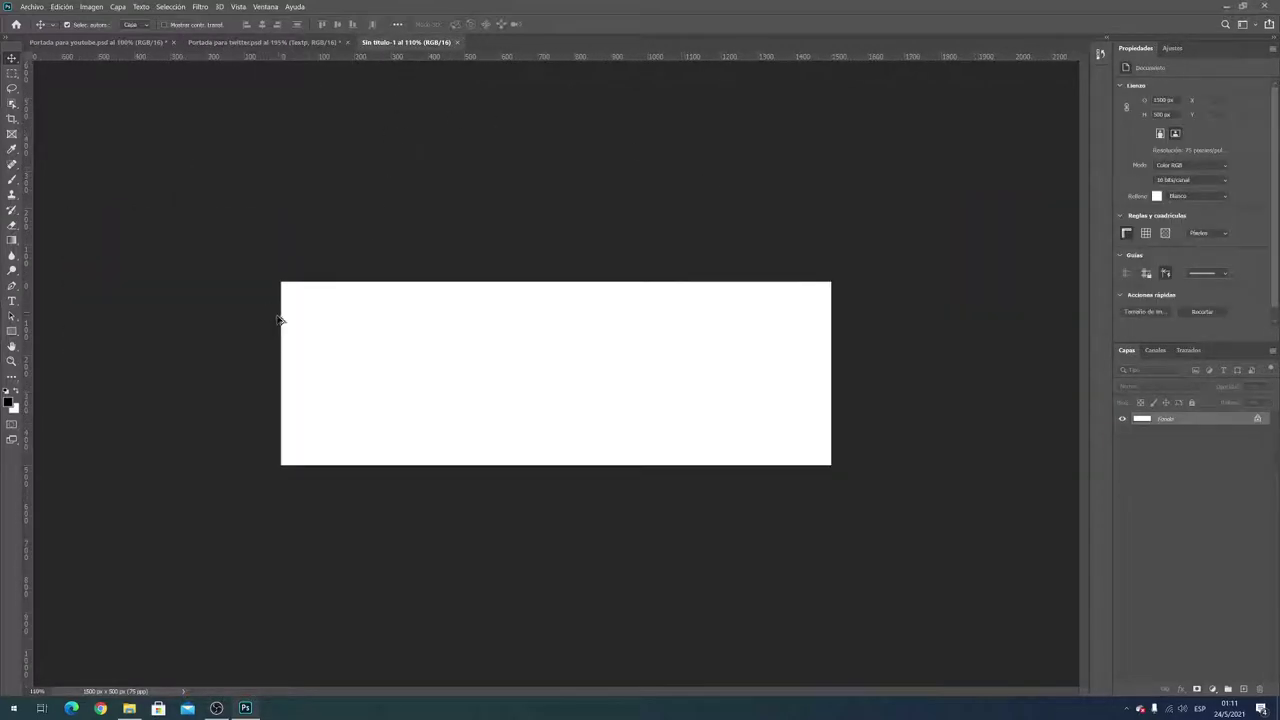
pyautogui.scroll(1, 280, 317)
pyautogui.scroll(2, 291, 340)
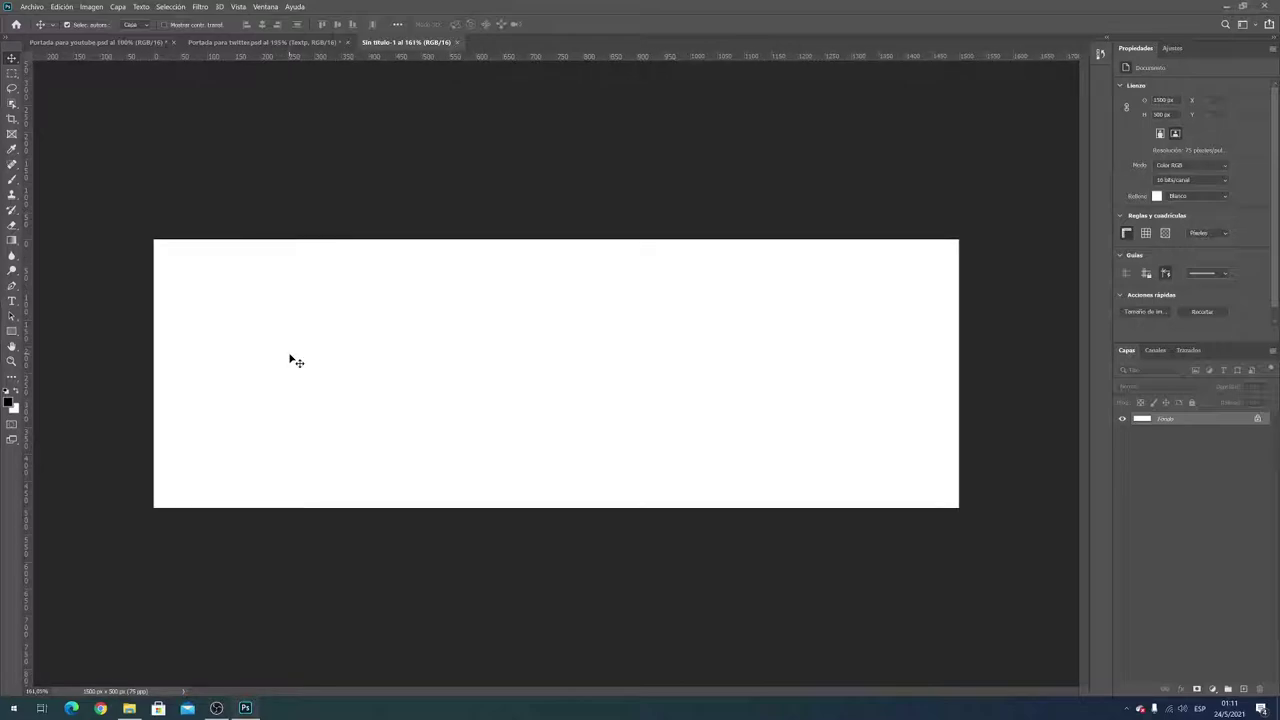
pyautogui.click(18, 336)
pyautogui.rightClick(13, 335)
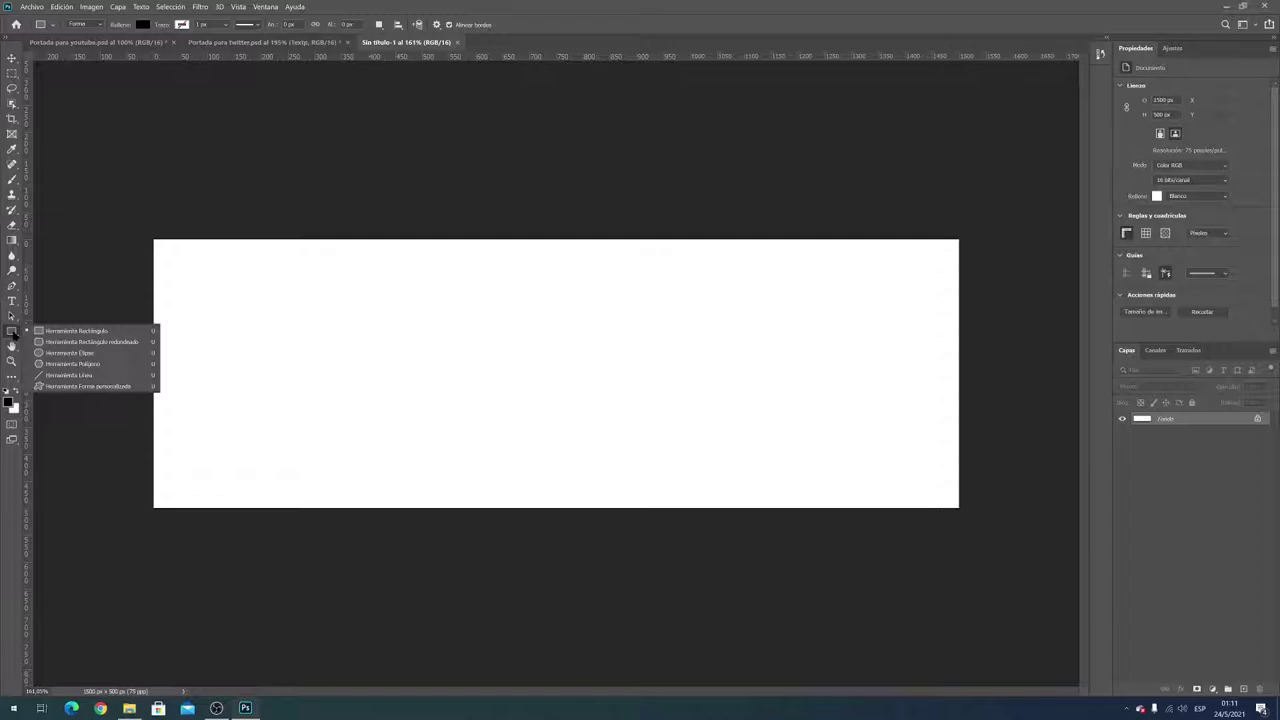
pyautogui.click(100, 333)
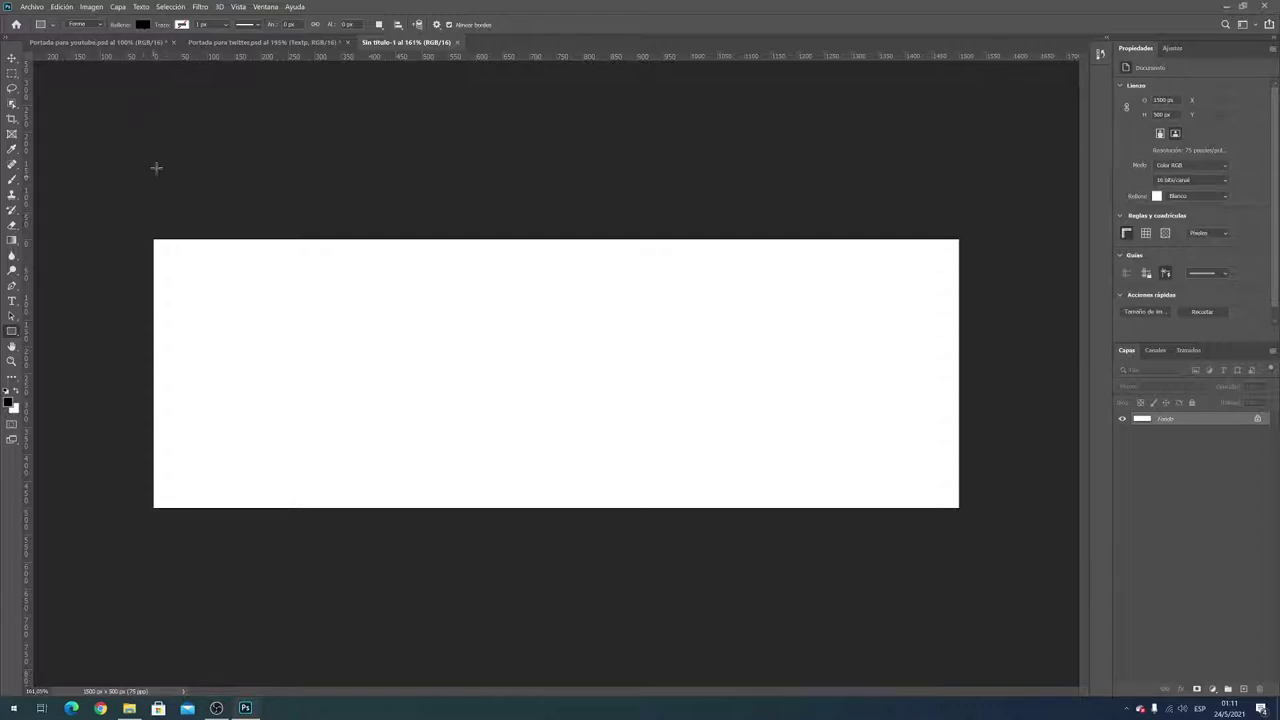
# Set a white 5 px outline and draw a full-height rectangle at the canvas's left end
pyautogui.click(144, 25)
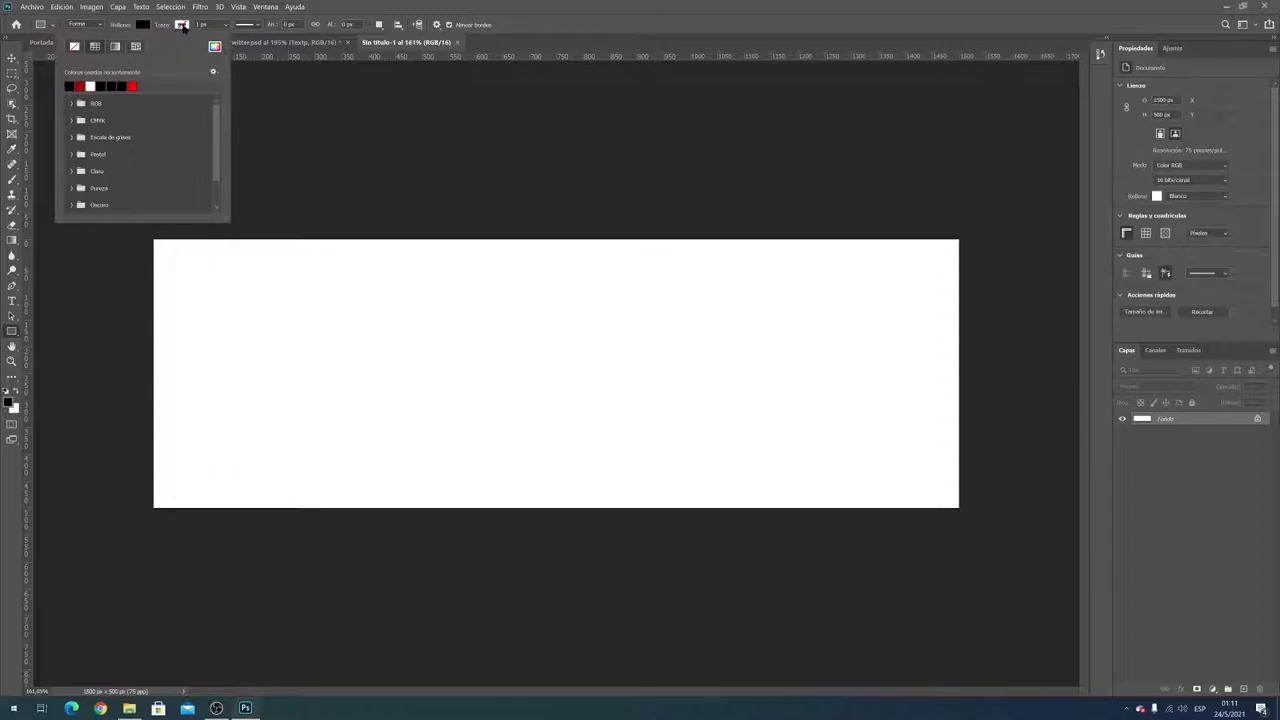
pyautogui.click(182, 25)
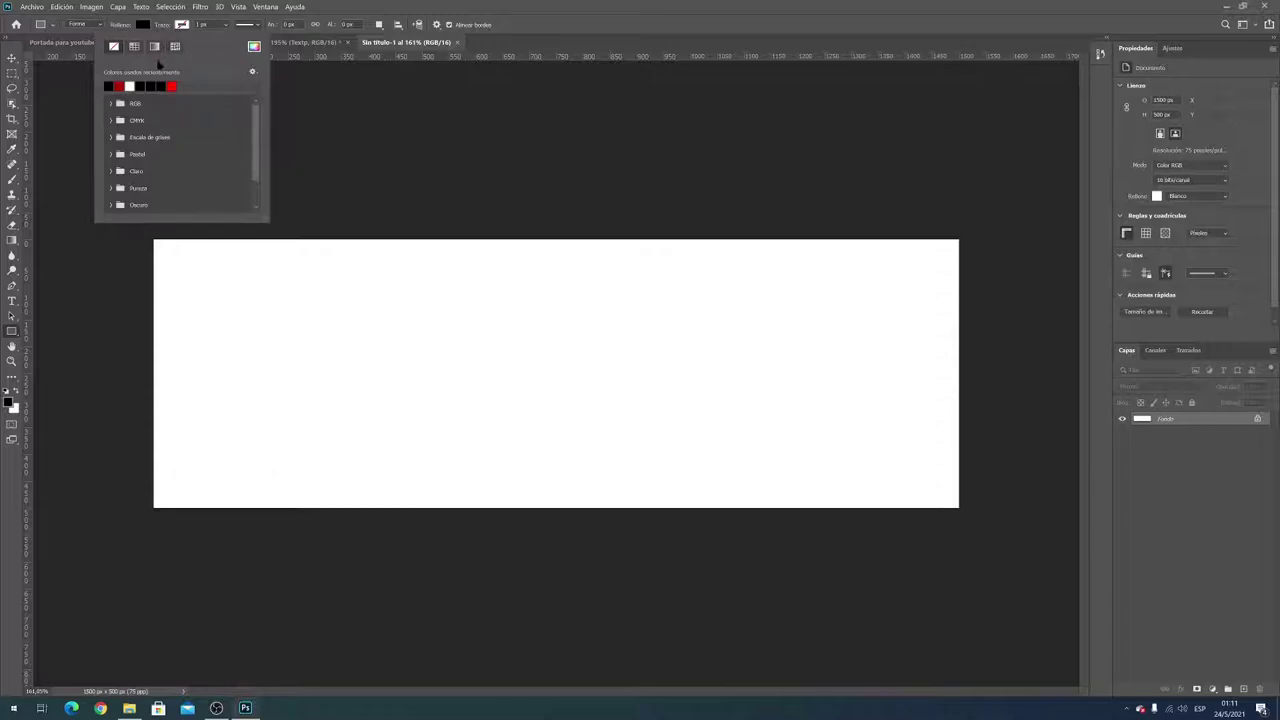
pyautogui.click(130, 85)
pyautogui.click(225, 27)
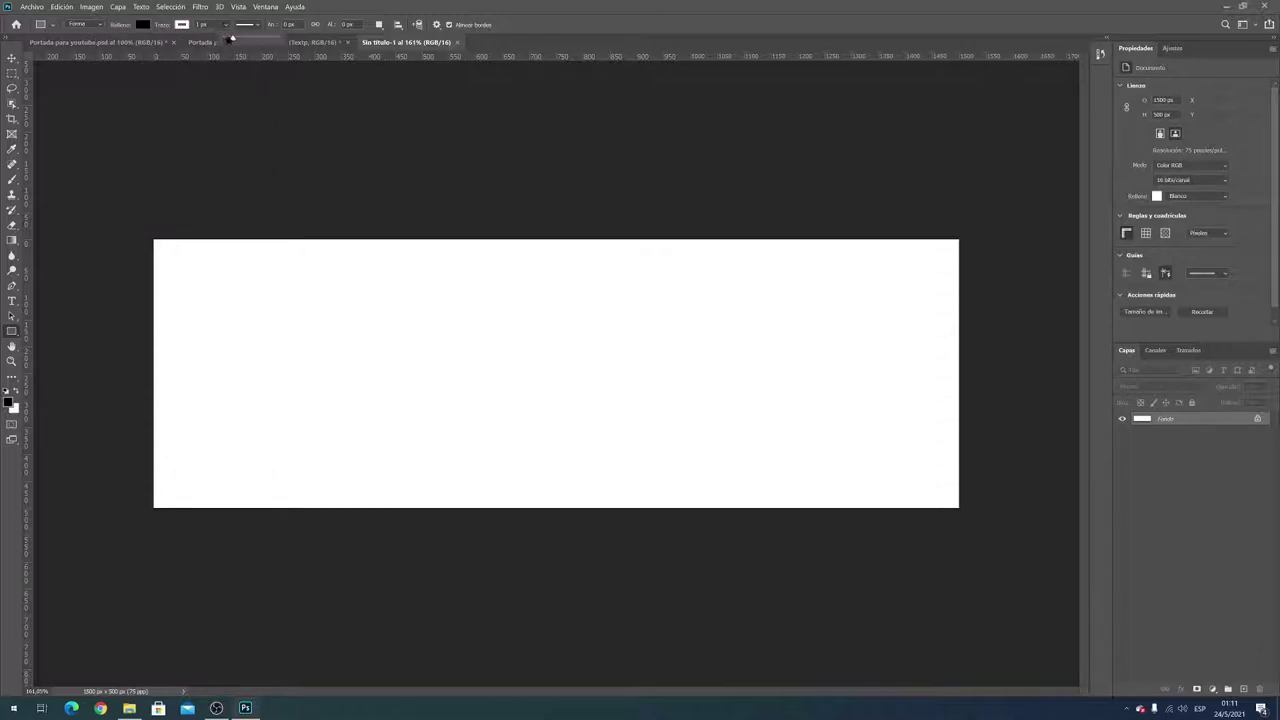
pyautogui.click(213, 26)
pyautogui.write('3')
pyautogui.press('Return')
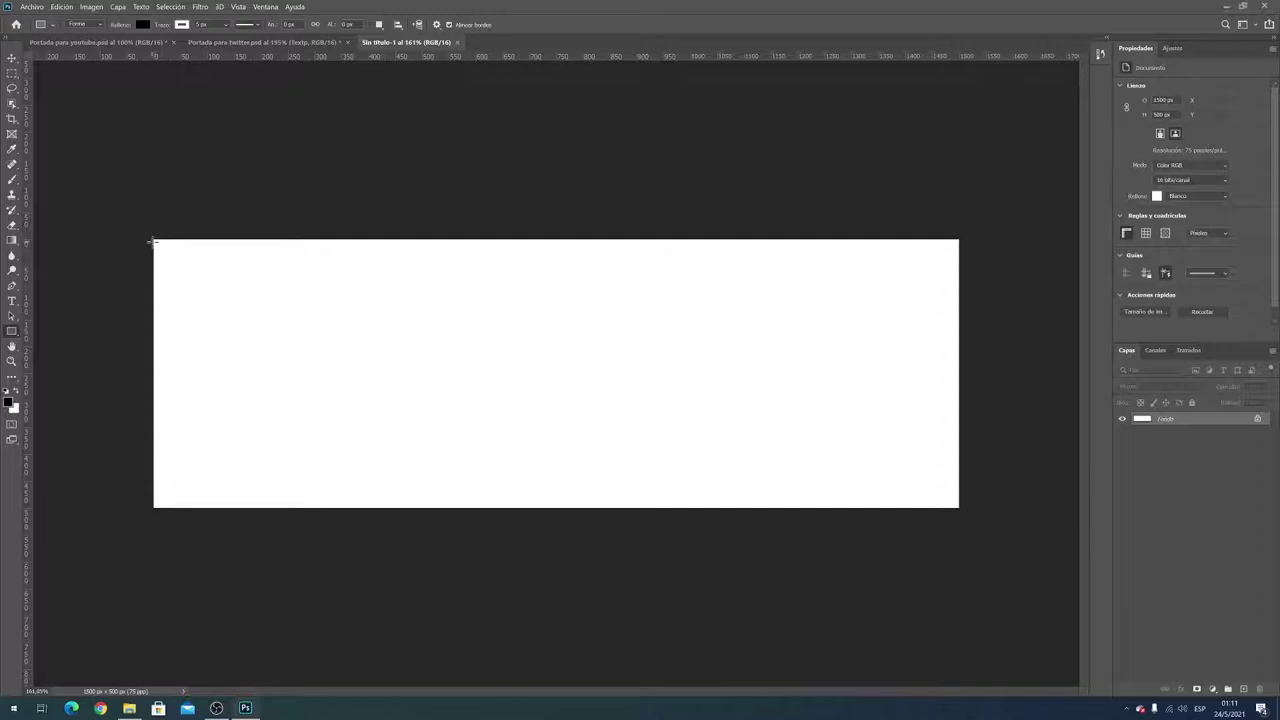
pyautogui.moveTo(155, 238); pyautogui.dragTo(322, 509)
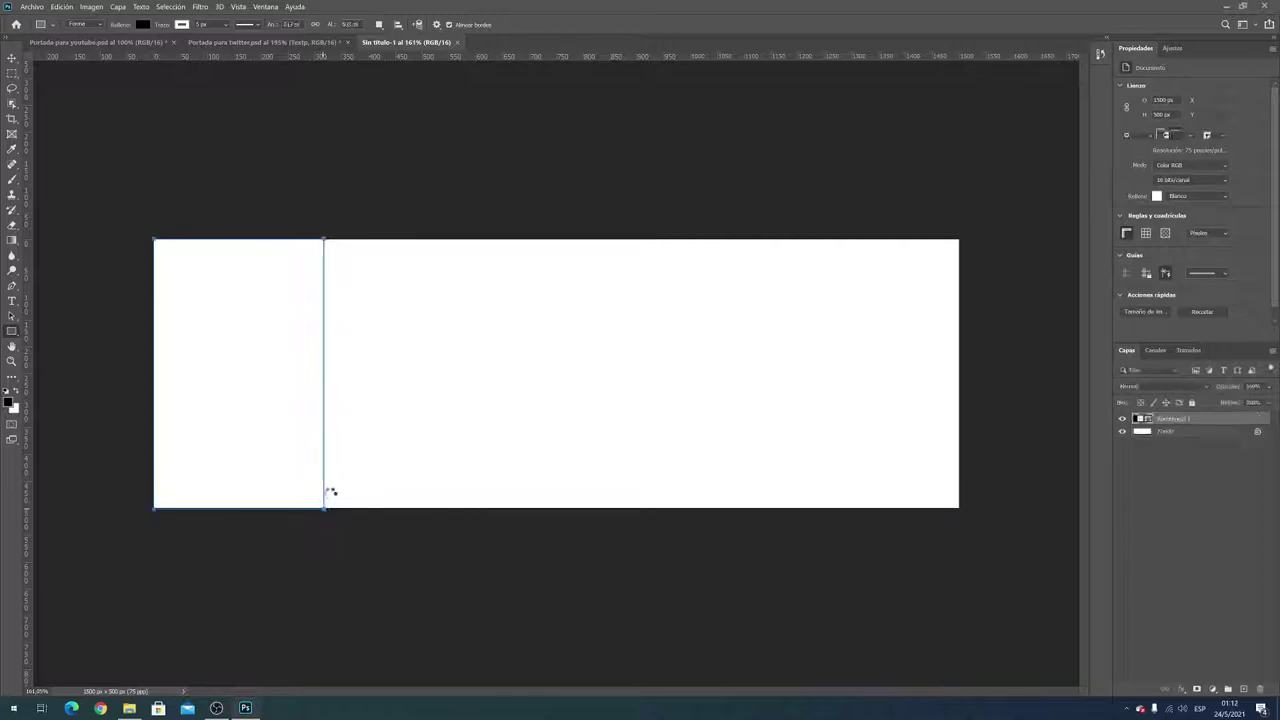
pyautogui.click(12, 58)
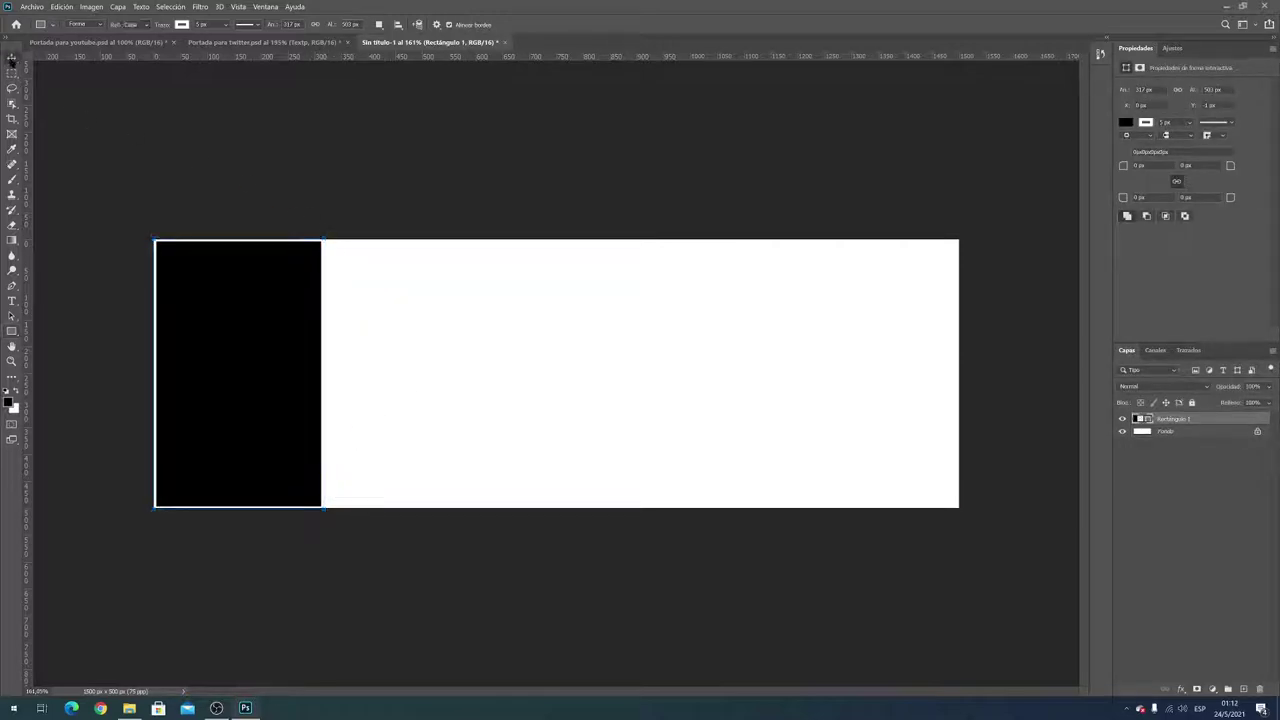
# Place the embedded pexels-dinielle-de-veyra-4195342 photo at the banner's left edge
pyautogui.click(31, 7)
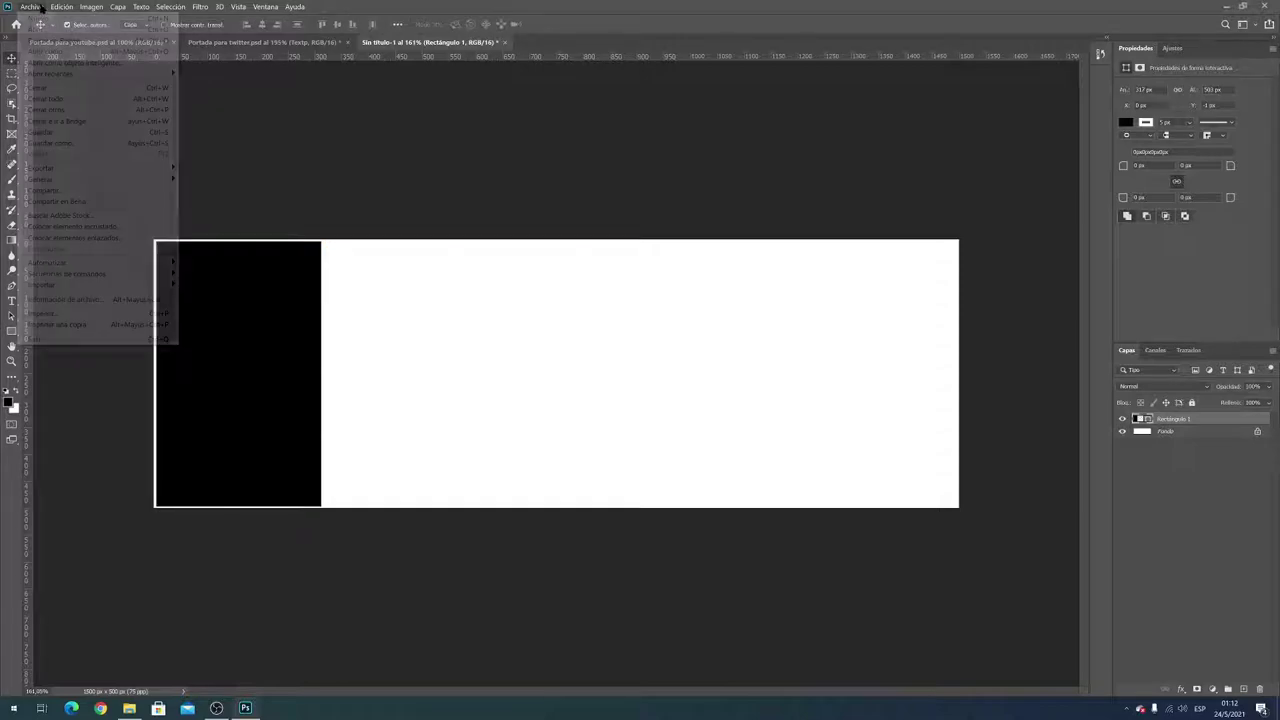
pyautogui.click(122, 231)
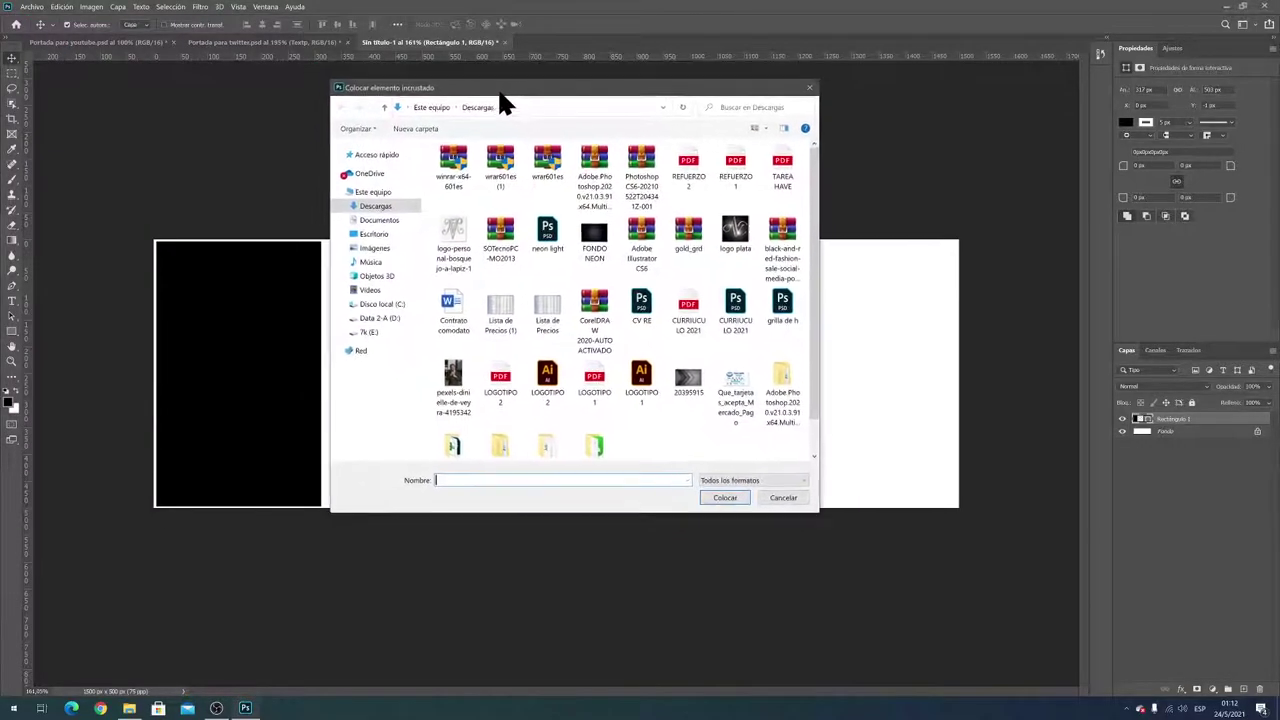
pyautogui.moveTo(172, 16); pyautogui.dragTo(503, 98)
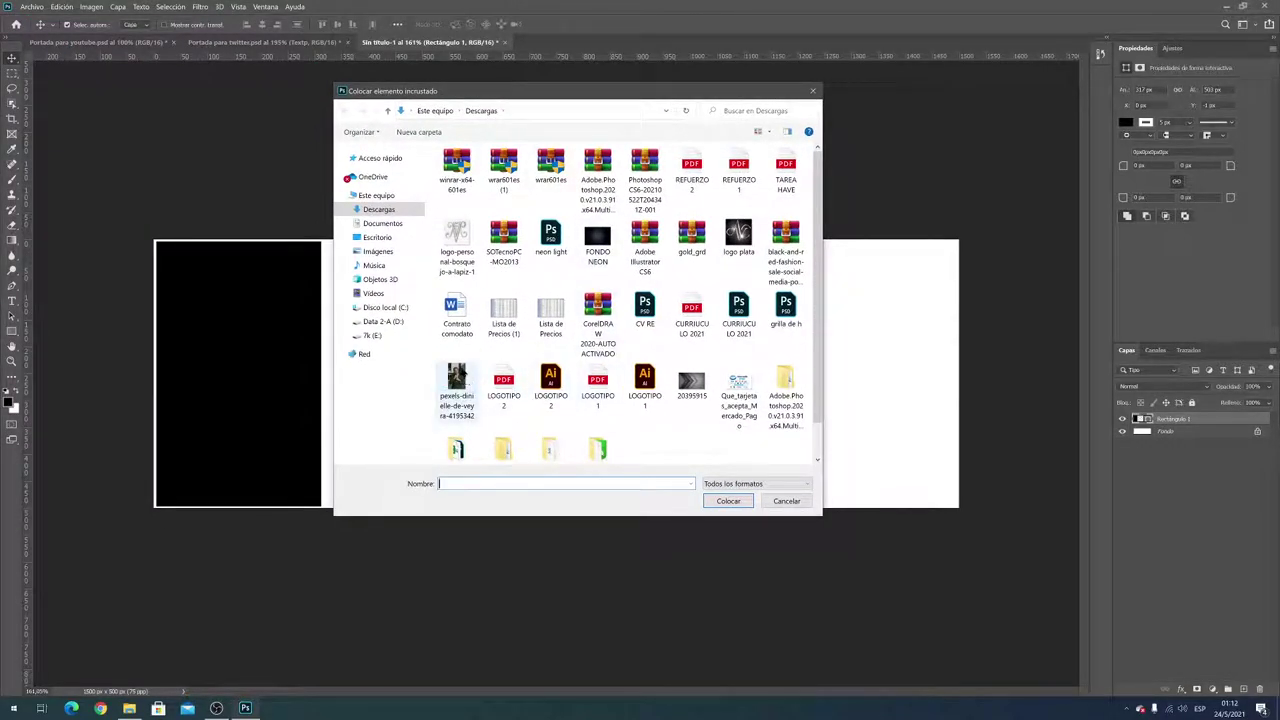
pyautogui.click(462, 372)
pyautogui.doubleClick(462, 372)
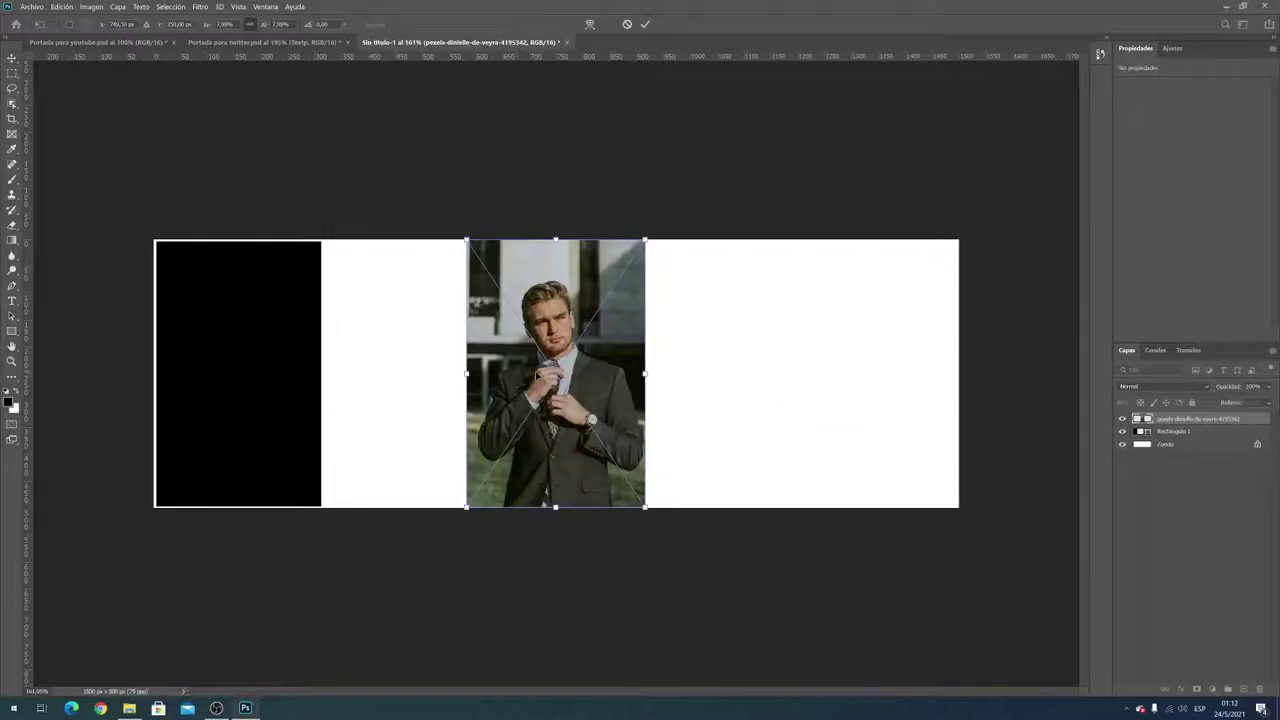
pyautogui.moveTo(536, 362)
pyautogui.mouseDown()
pyautogui.moveTo(225, 374)
pyautogui.moveTo(239, 358)
pyautogui.mouseUp()
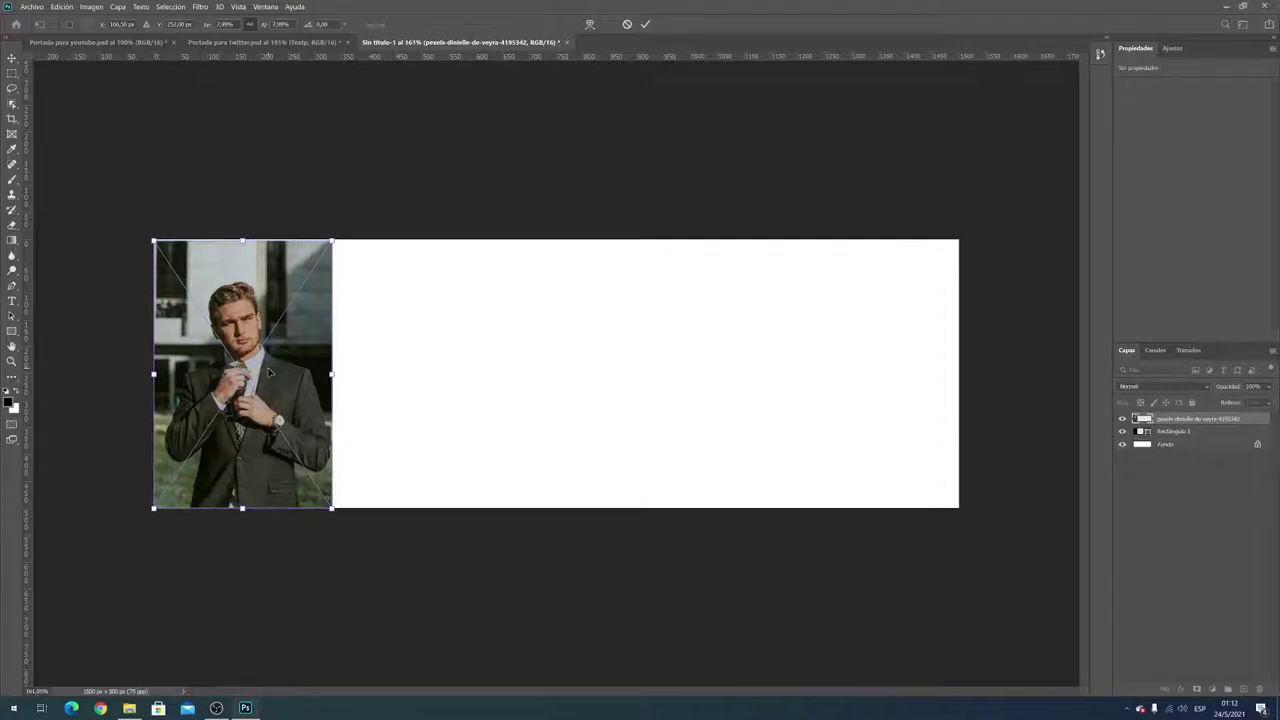
pyautogui.press('Return')
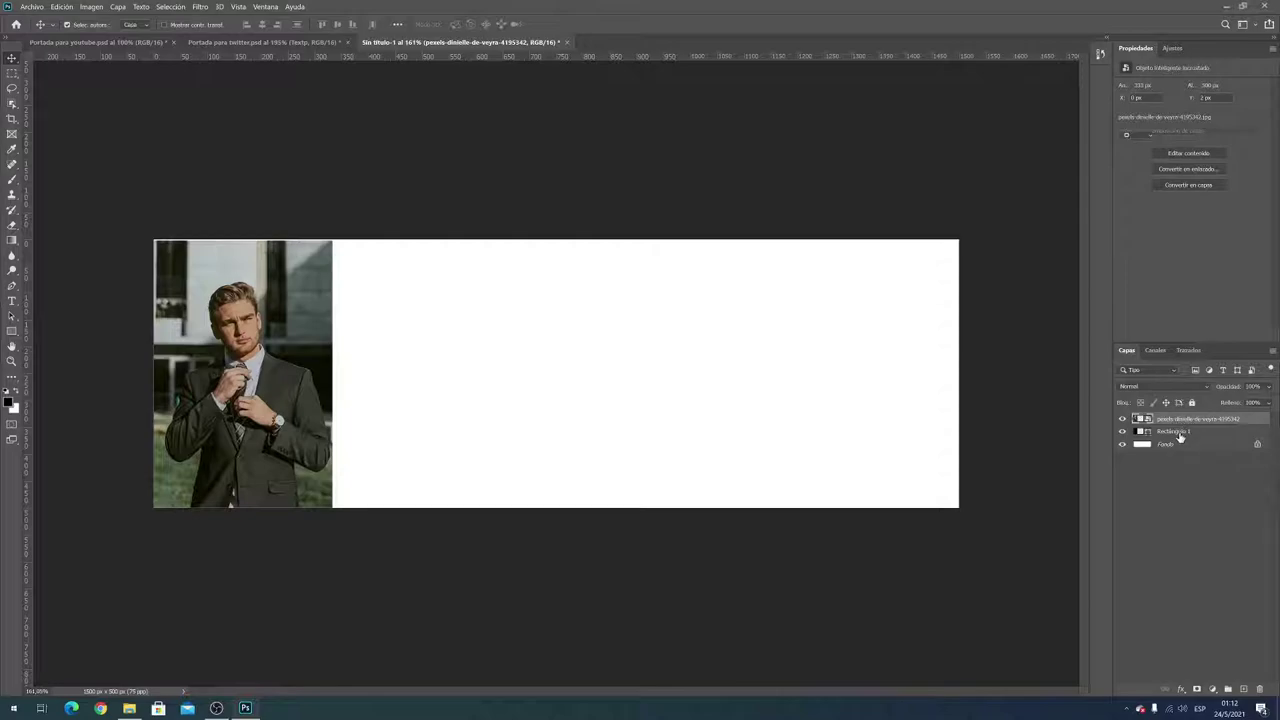
# Rename the photo layer to FOTO 1
pyautogui.click(1181, 434)
pyautogui.doubleClick(1179, 420)
pyautogui.write('f')
pyautogui.press('Return')
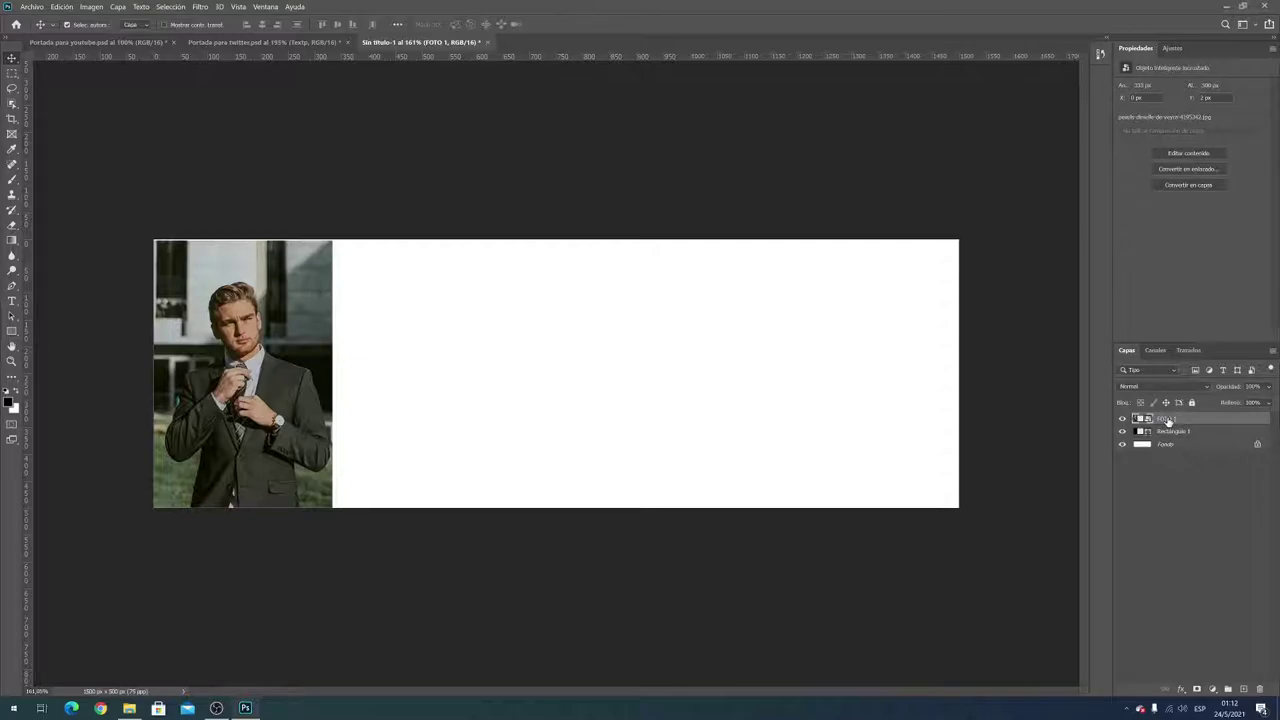
pyautogui.doubleClick(1167, 423)
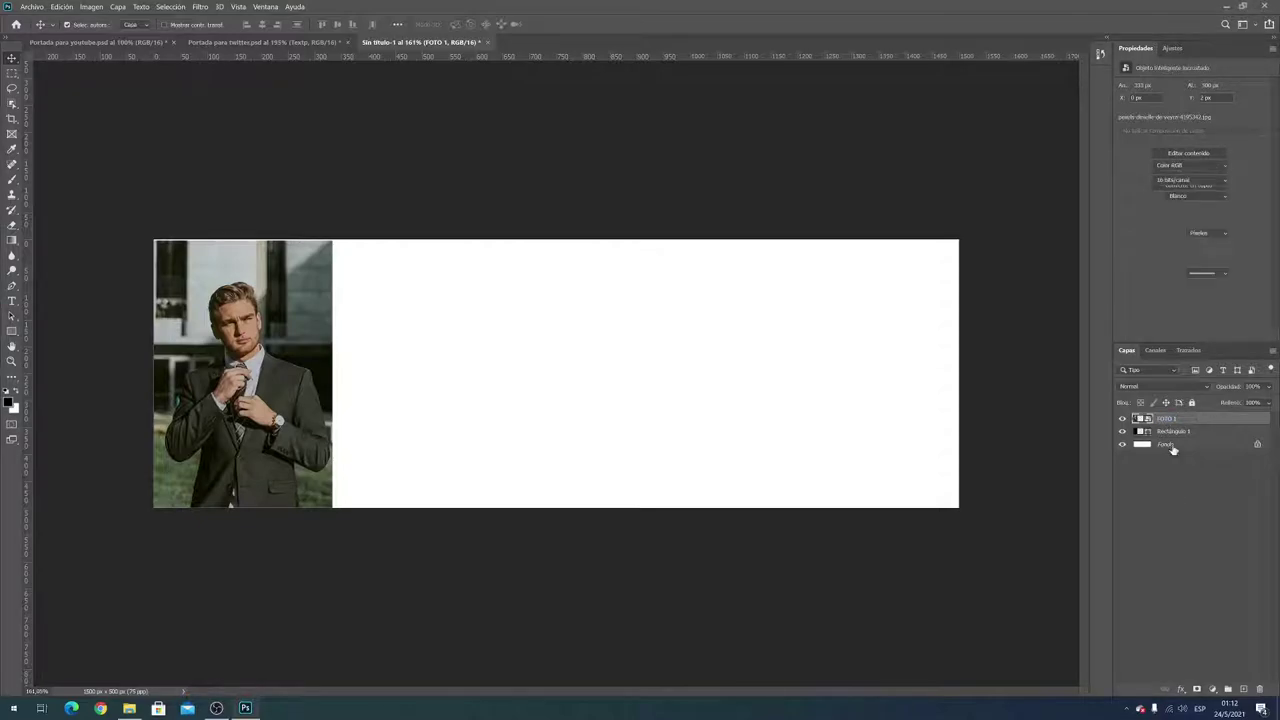
pyautogui.press('Return')
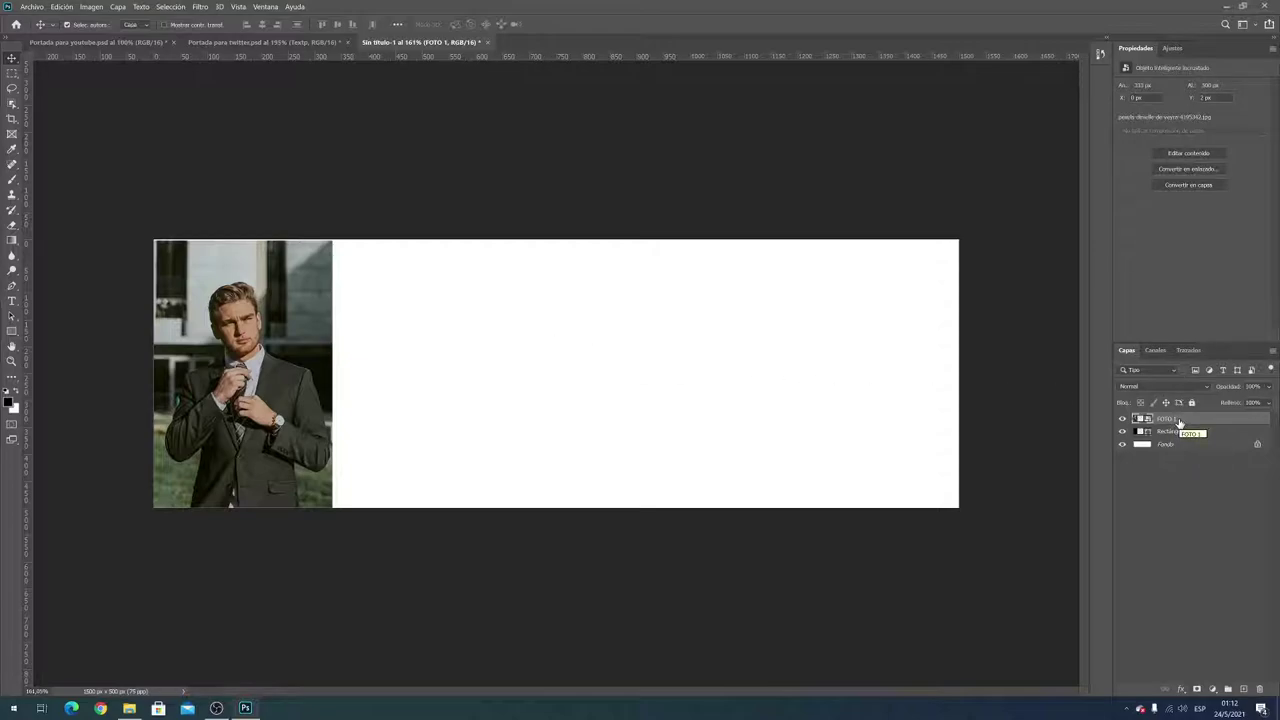
# Clip FOTO 1 to Rectángulo 1 with Crear máscara de recorte
pyautogui.rightClick(1179, 424)
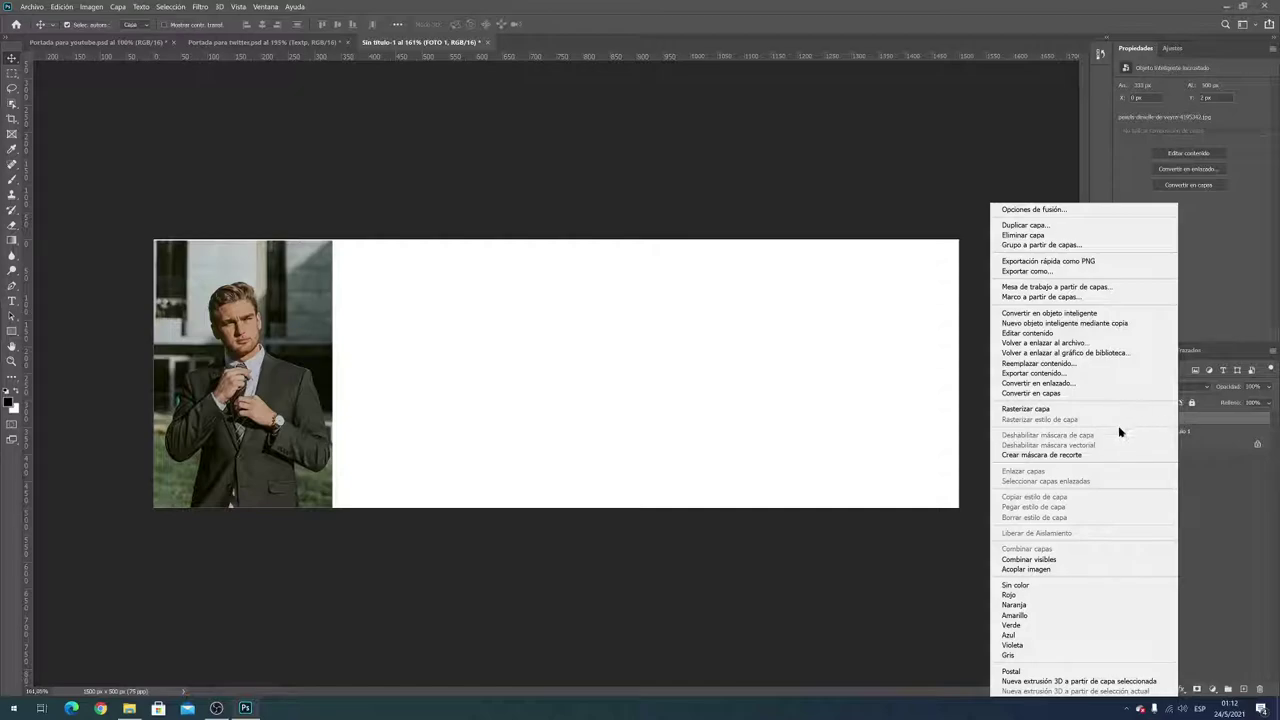
pyautogui.click(1065, 456)
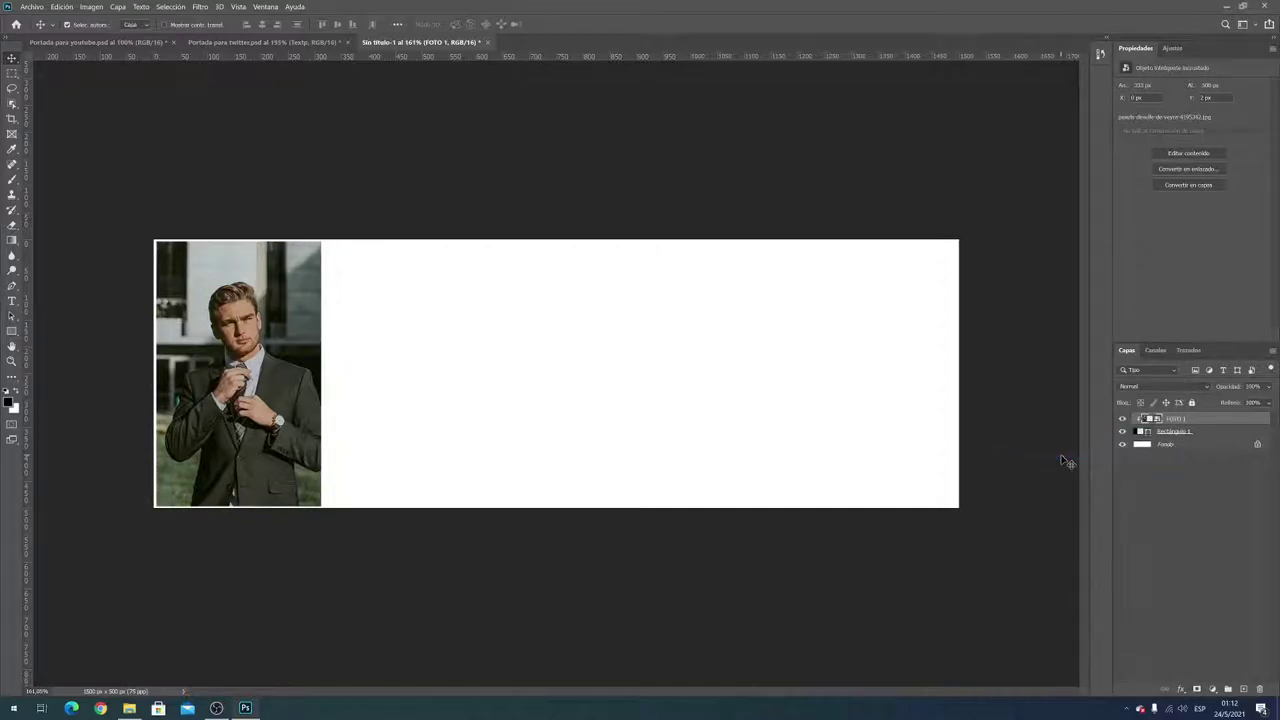
pyautogui.click(1197, 440)
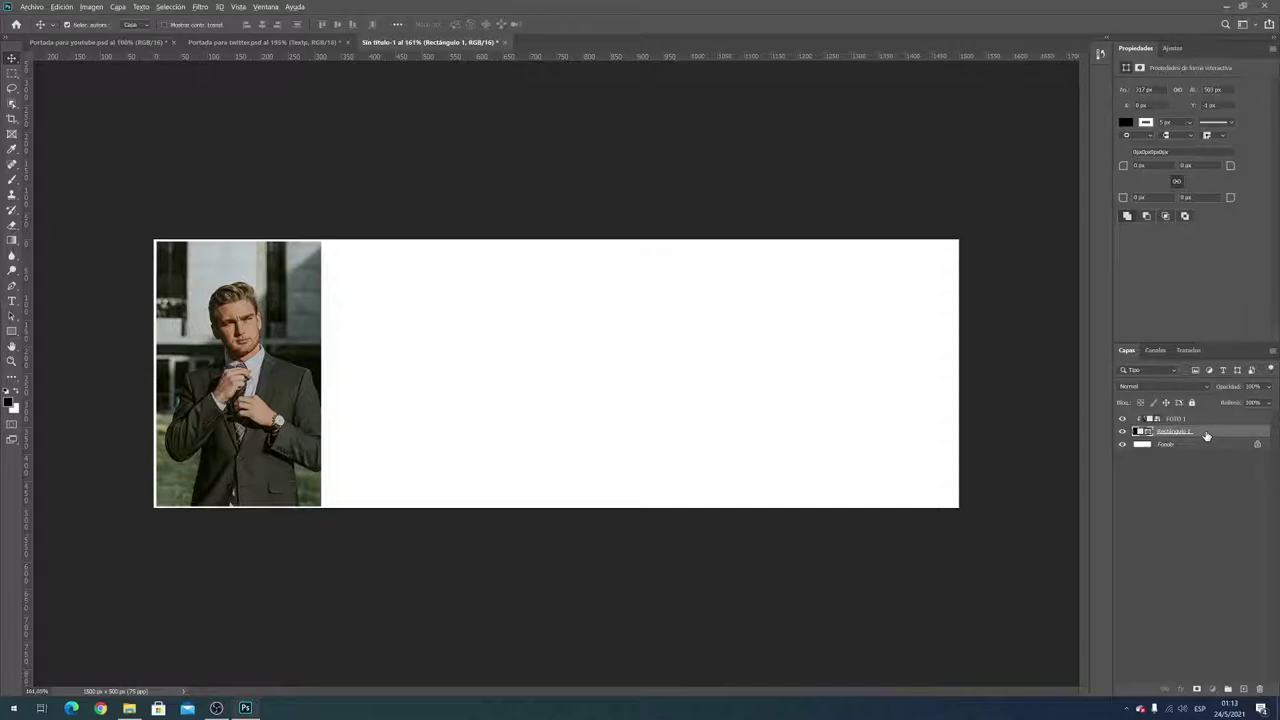
# Move the rectangle copy above FOTO 1 and fill it red
pyautogui.moveTo(1207, 434); pyautogui.dragTo(1209, 418)
pyautogui.moveTo(1209, 418); pyautogui.dragTo(1208, 419)
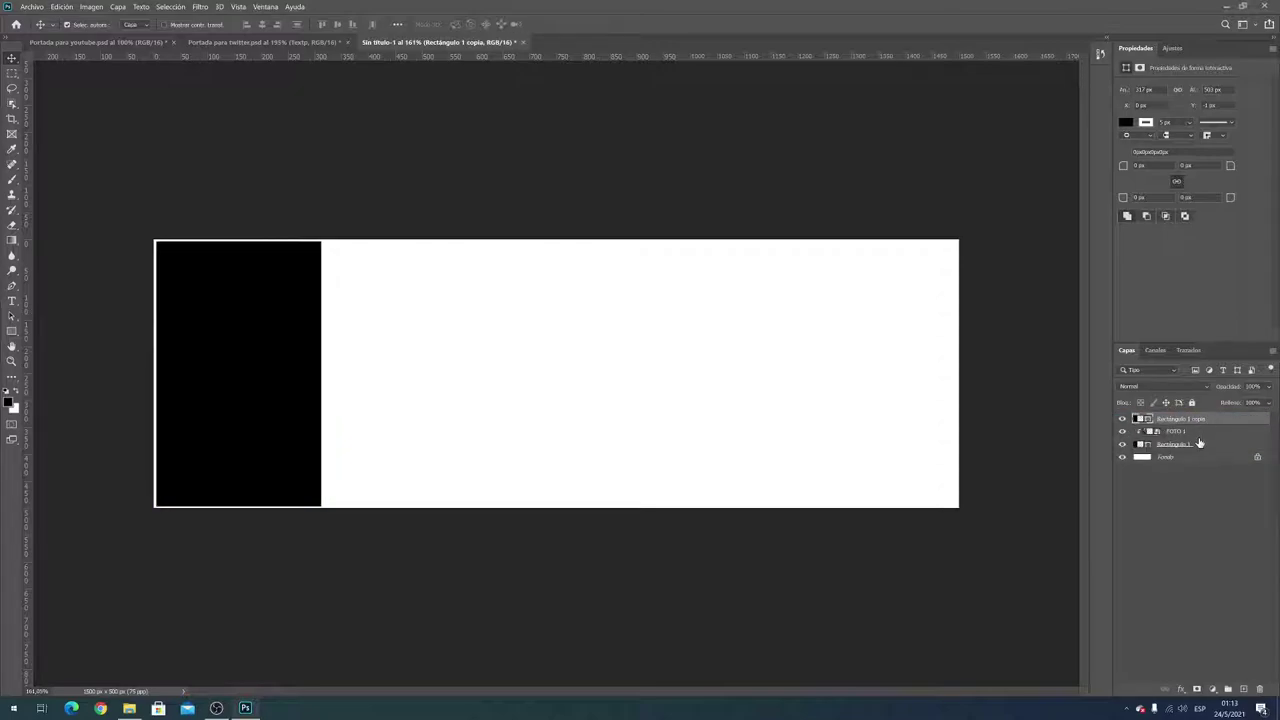
pyautogui.click(1200, 446)
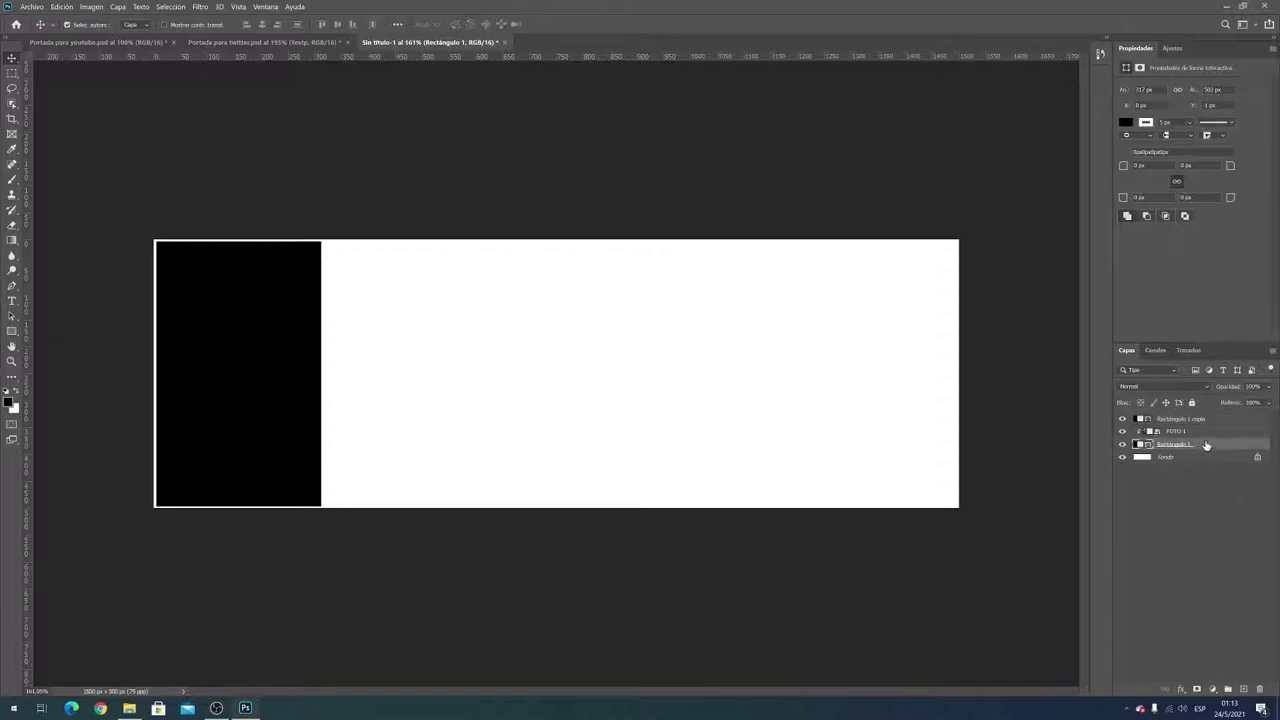
pyautogui.click(1207, 434)
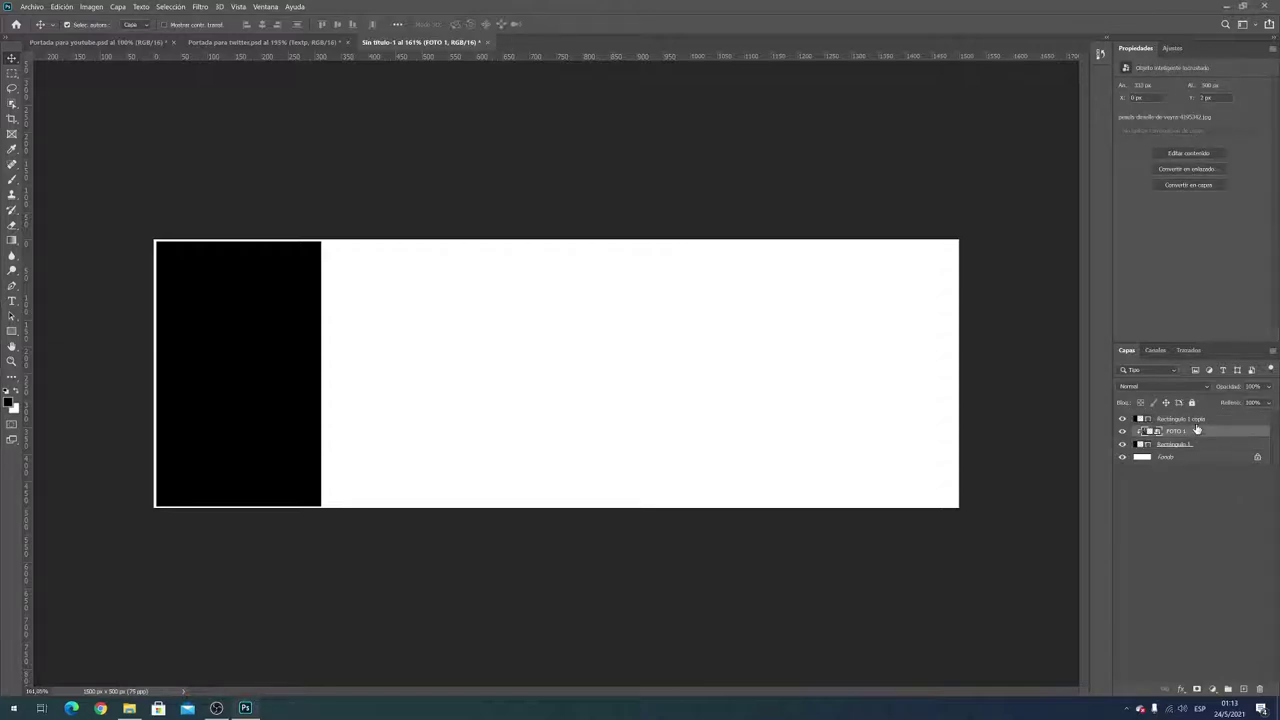
pyautogui.click(1190, 419)
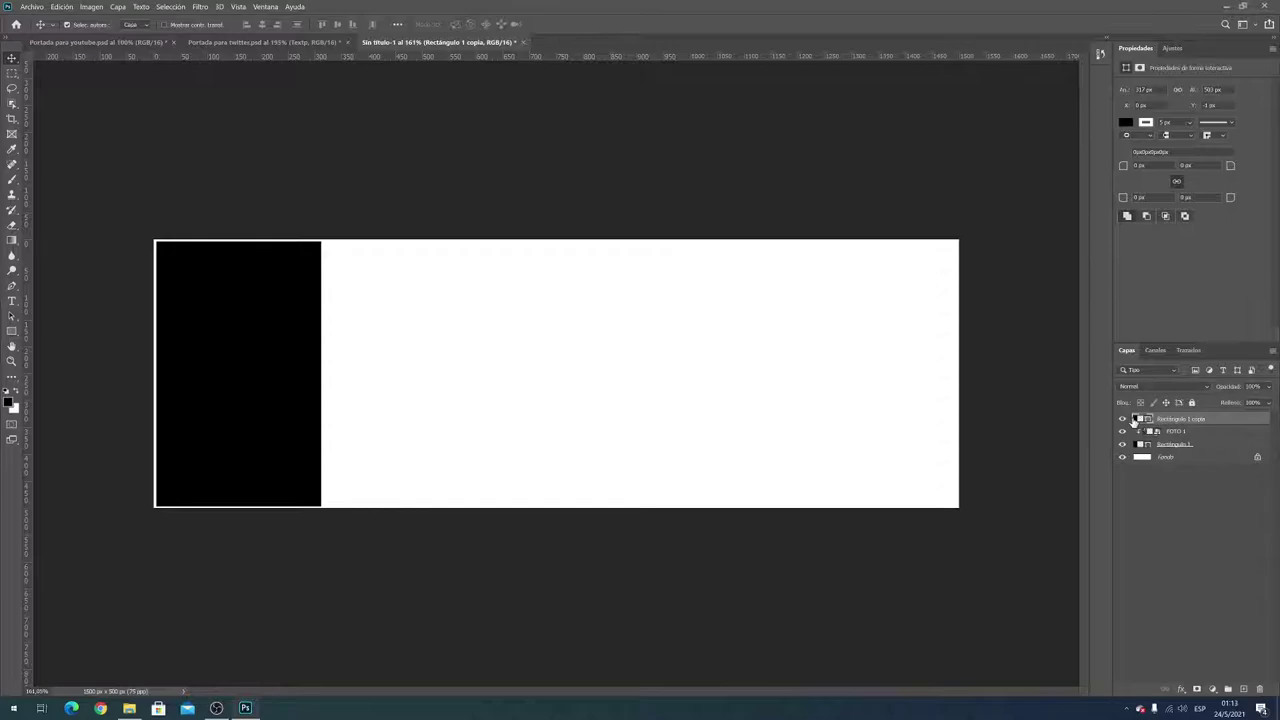
pyautogui.doubleClick(1141, 419)
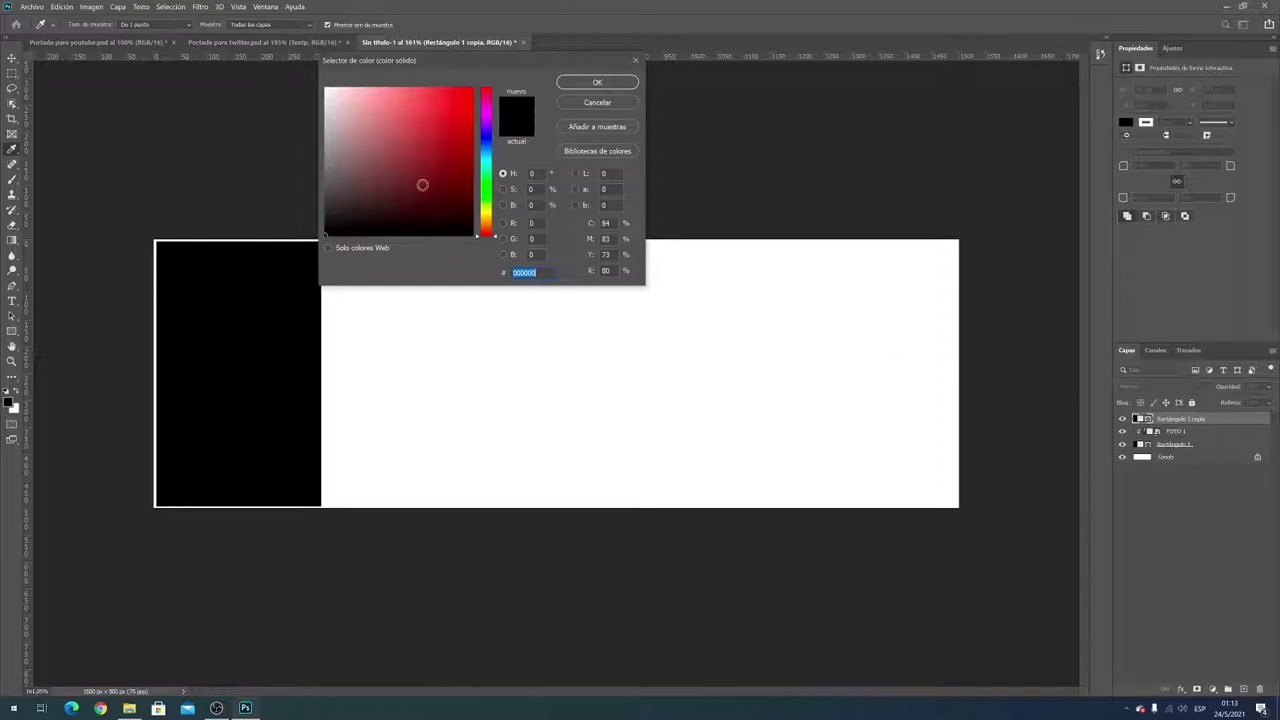
pyautogui.moveTo(423, 183); pyautogui.dragTo(465, 97)
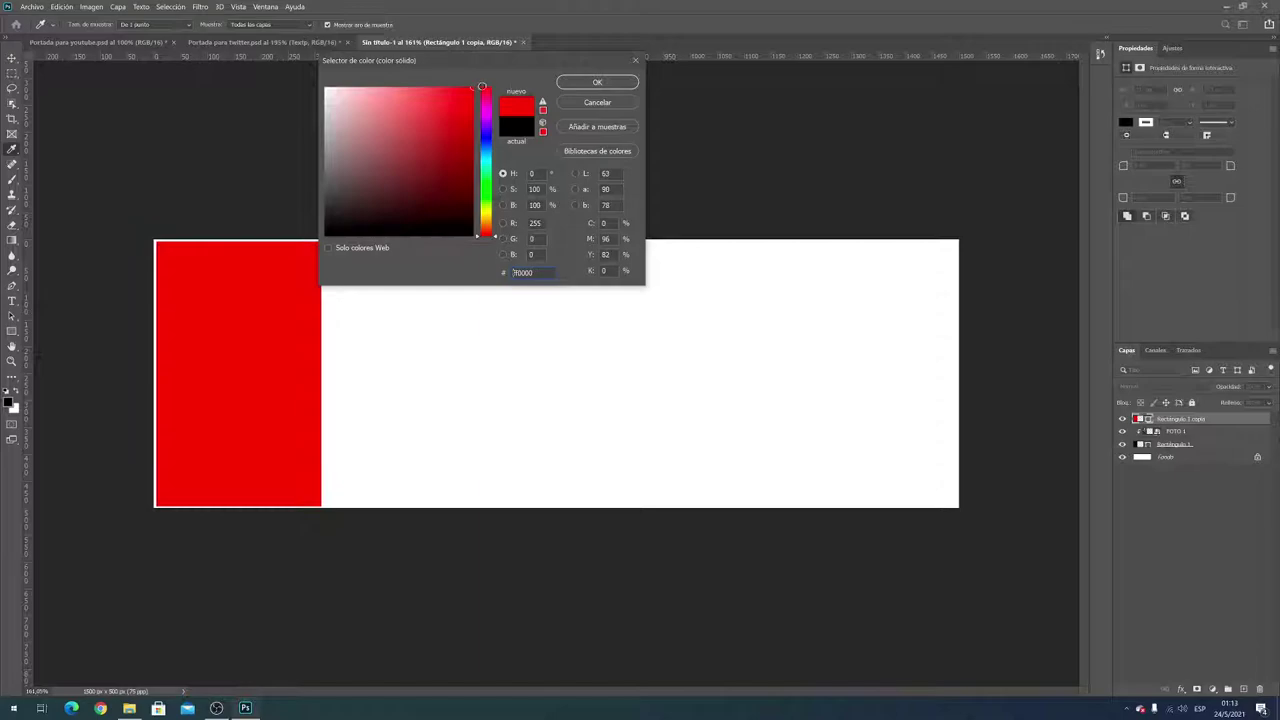
pyautogui.click(588, 82)
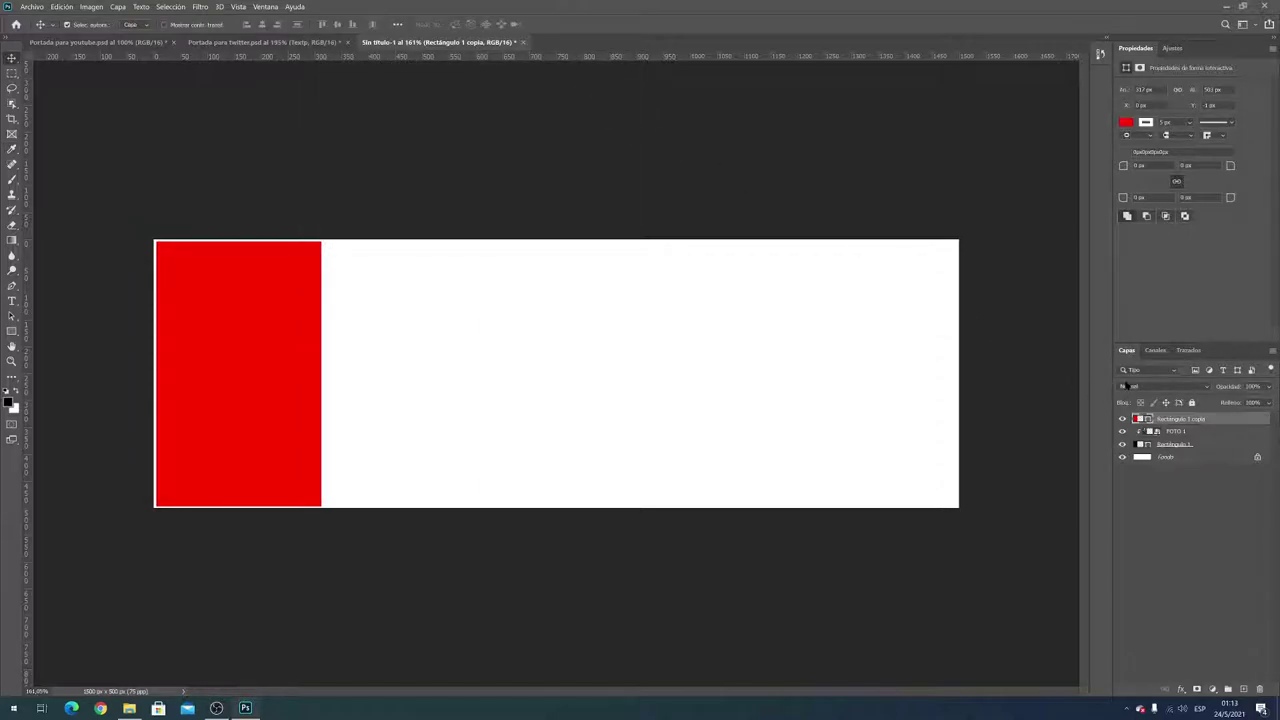
# Set the red rectangle's blend mode to Multiplicar
pyautogui.click(1150, 388)
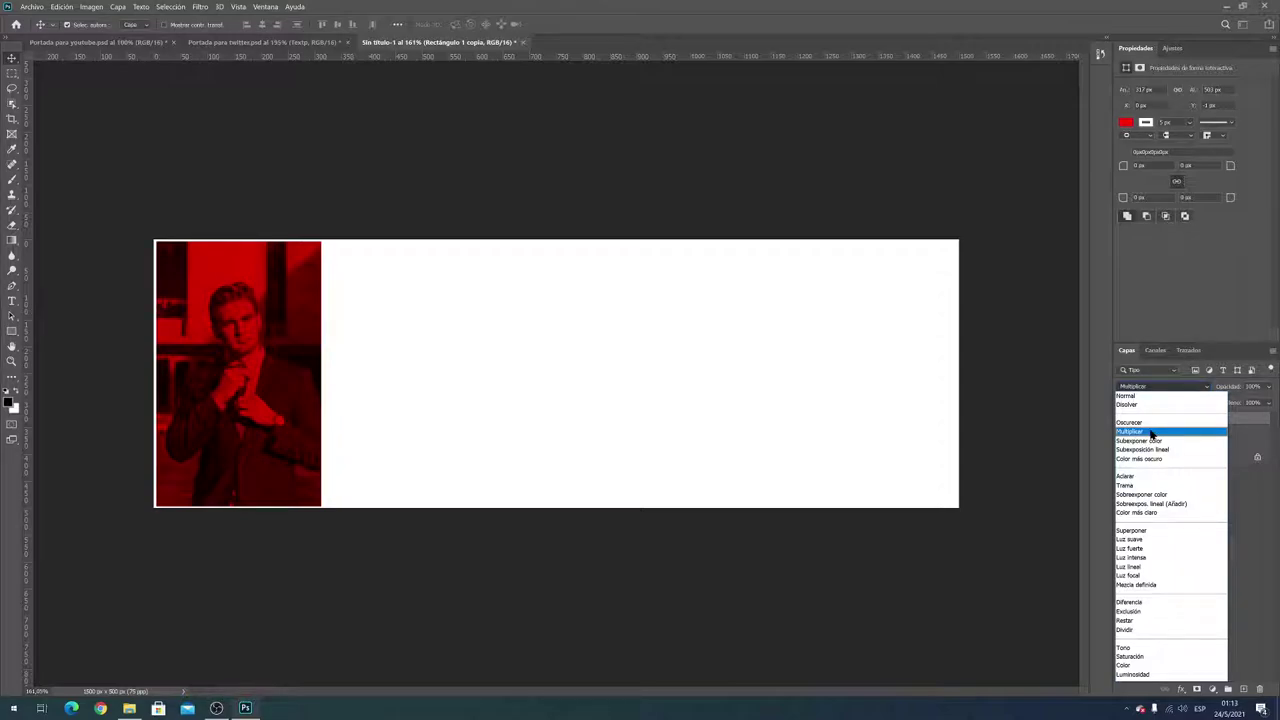
pyautogui.click(1151, 434)
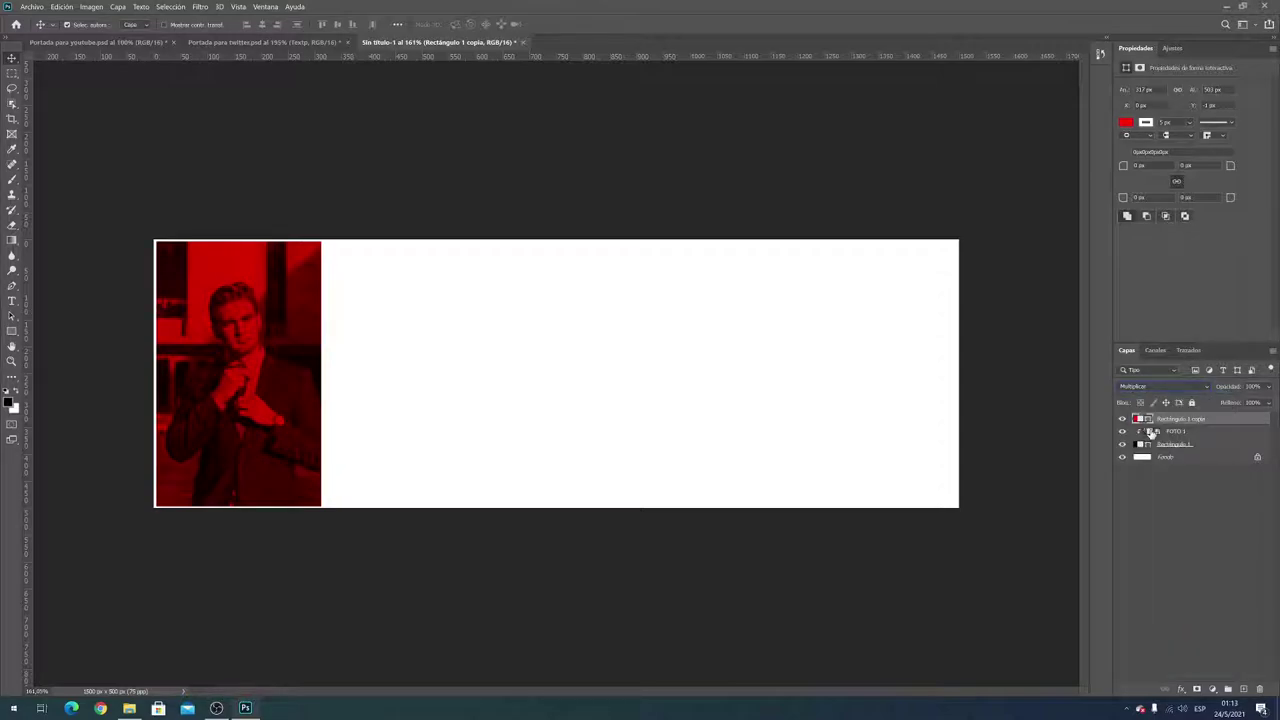
pyautogui.click(1210, 431)
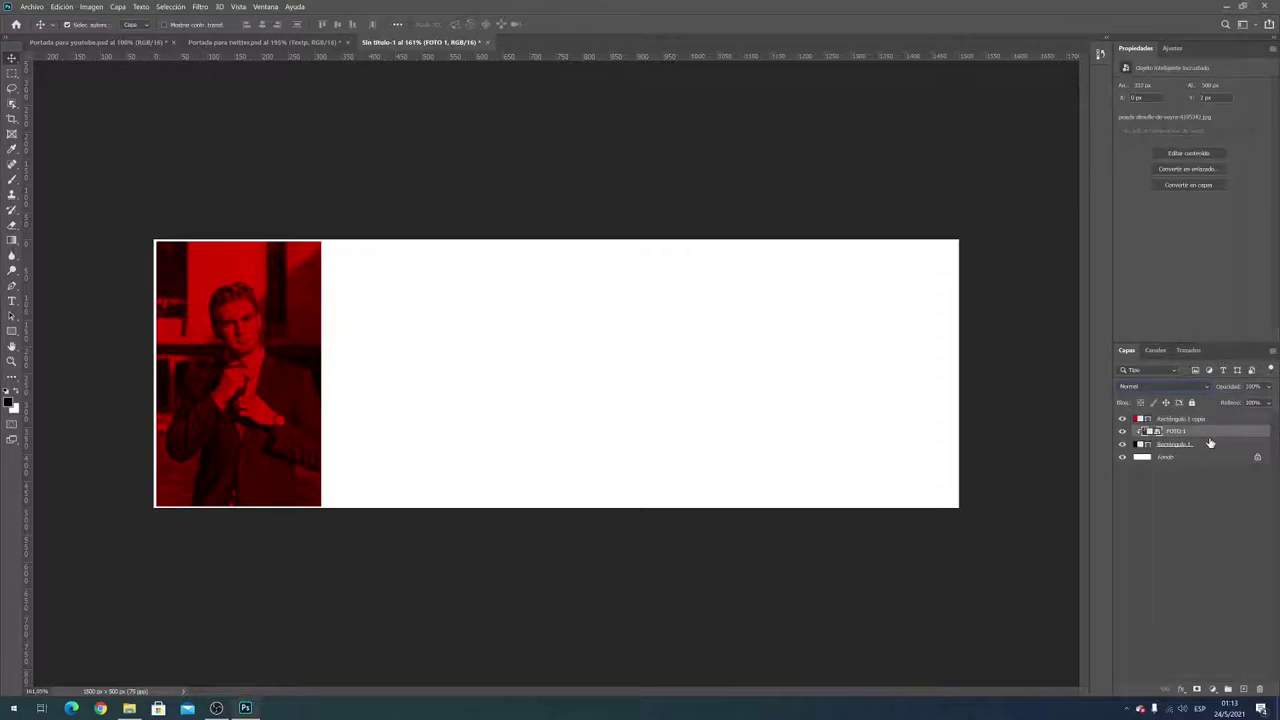
pyautogui.click(1199, 446)
pyautogui.keyDown('shift'); pyautogui.click(1195, 421); pyautogui.keyUp('shift')
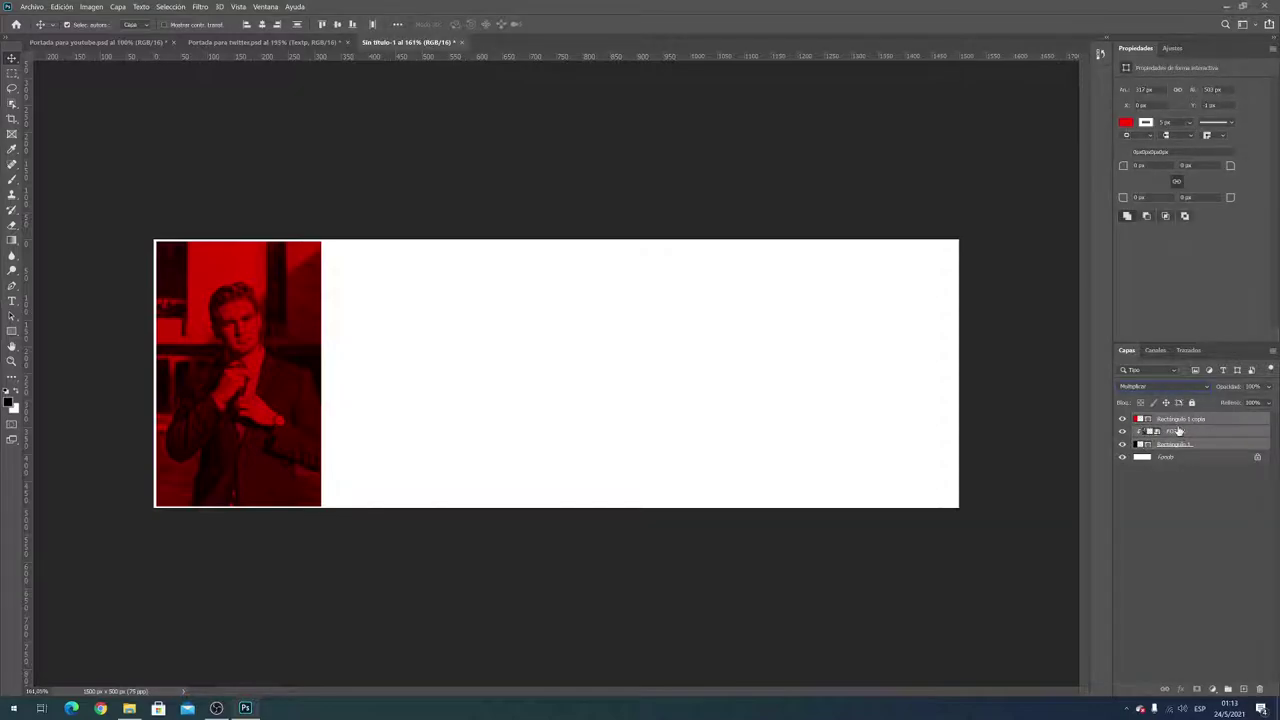
pyautogui.click(1177, 419)
pyautogui.click(1175, 388)
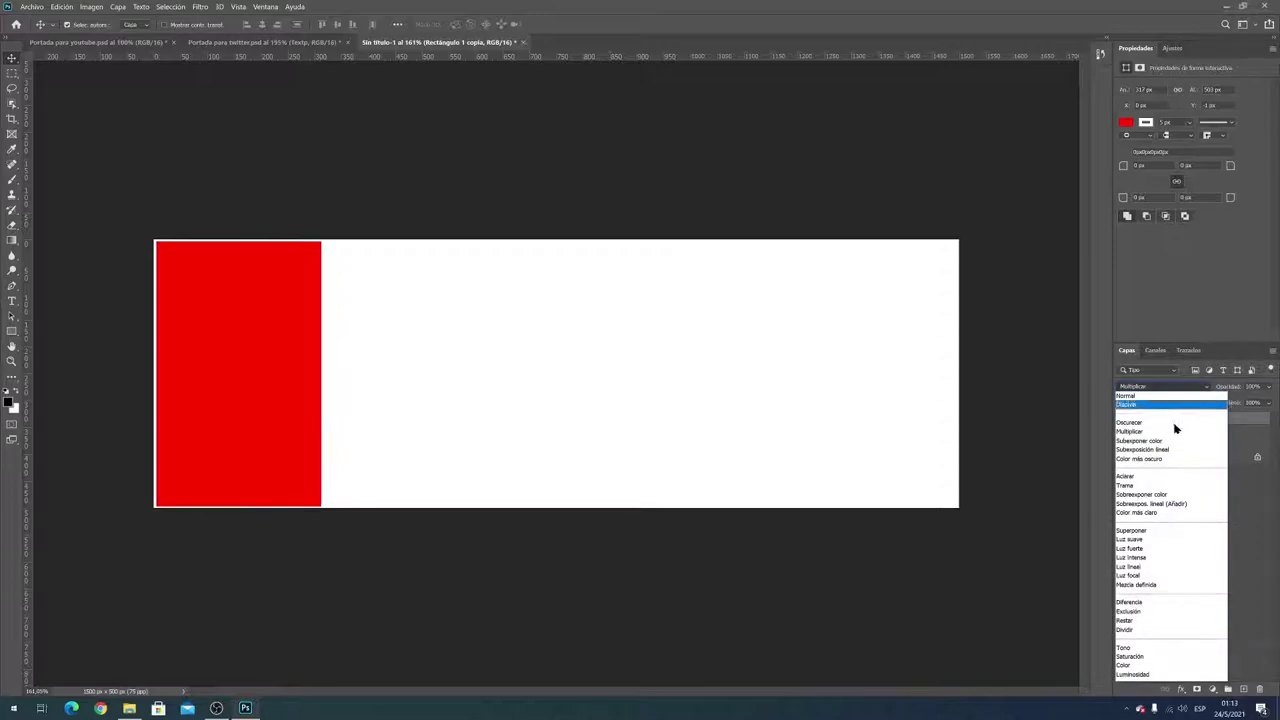
pyautogui.click(1175, 430)
# Select the base rectangle, FOTO 1 and red overlay layers together
pyautogui.click(1214, 446)
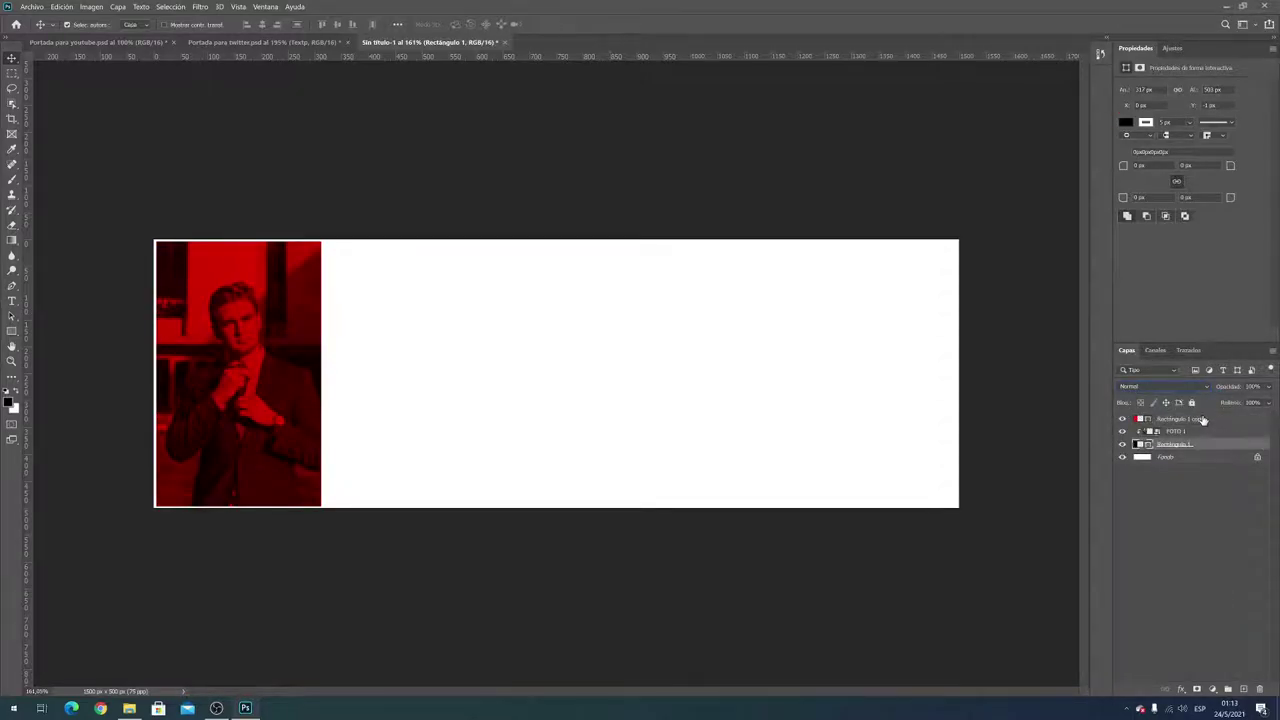
pyautogui.keyDown('shift'); pyautogui.click(1210, 421); pyautogui.keyUp('shift')
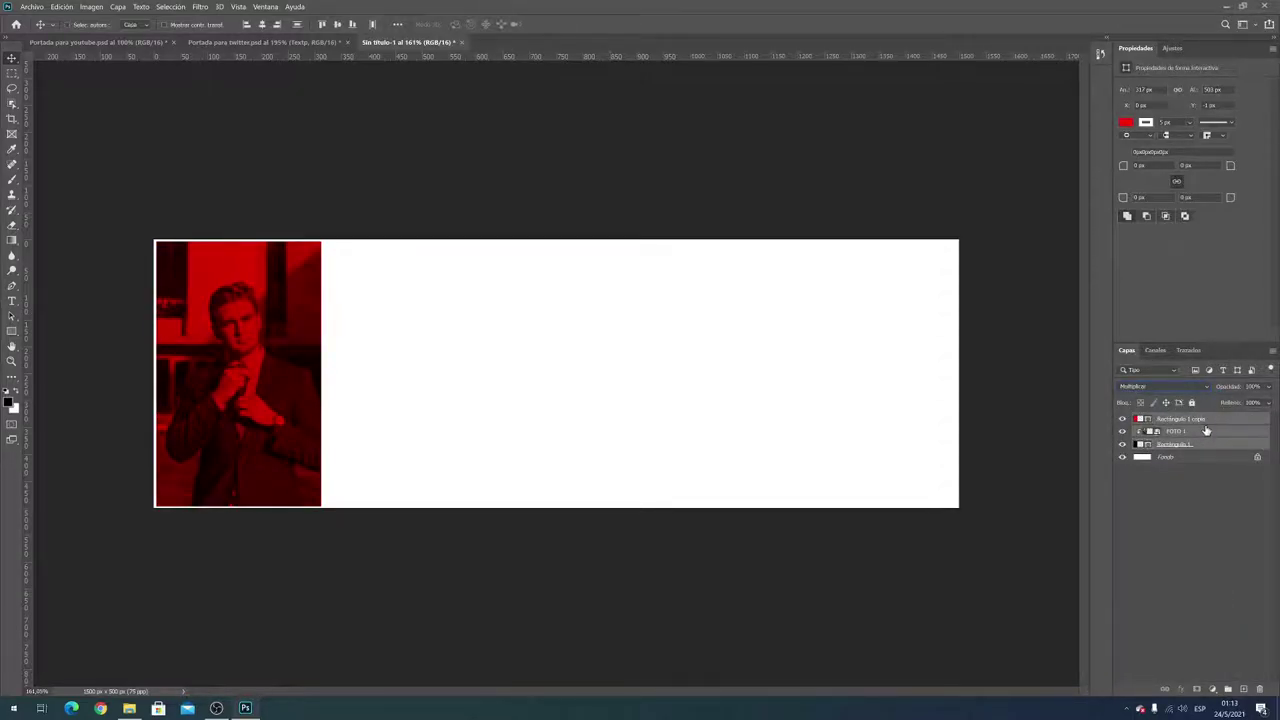
pyautogui.click(1210, 447)
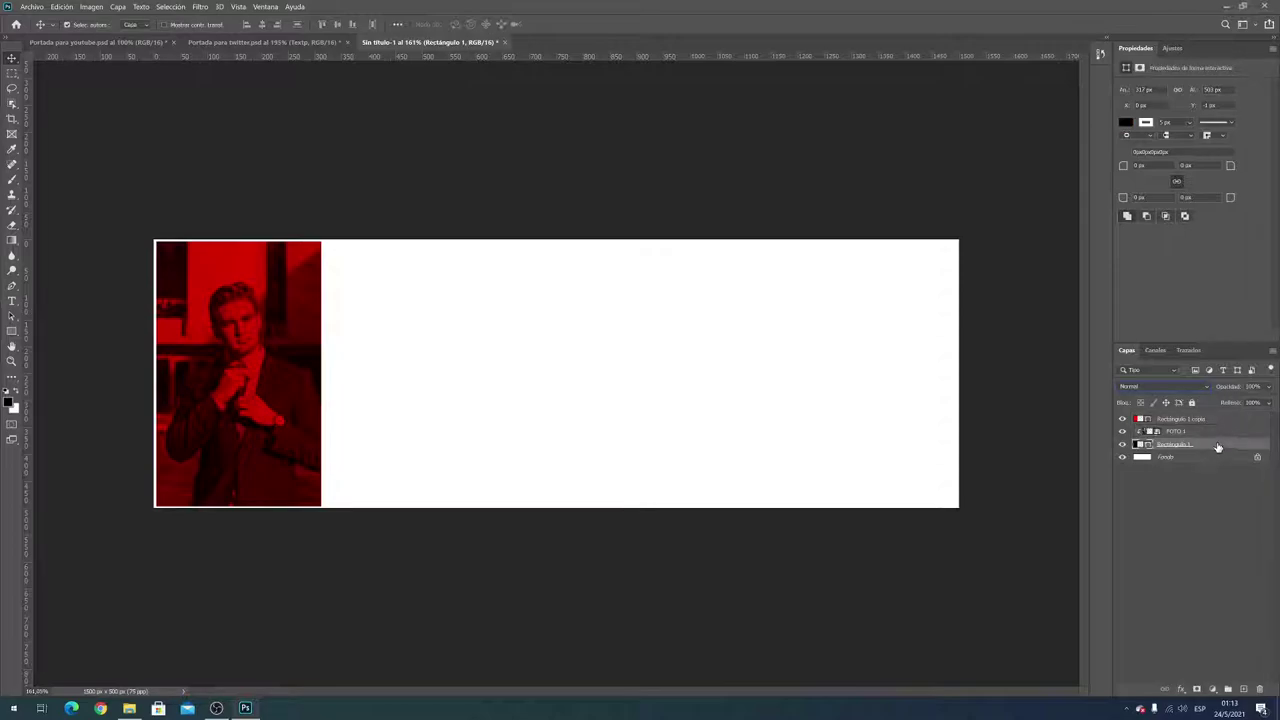
pyautogui.hotkey('shift', 'alt', 'm')
pyautogui.keyDown('shift'); pyautogui.click(1222, 422); pyautogui.keyUp('shift')
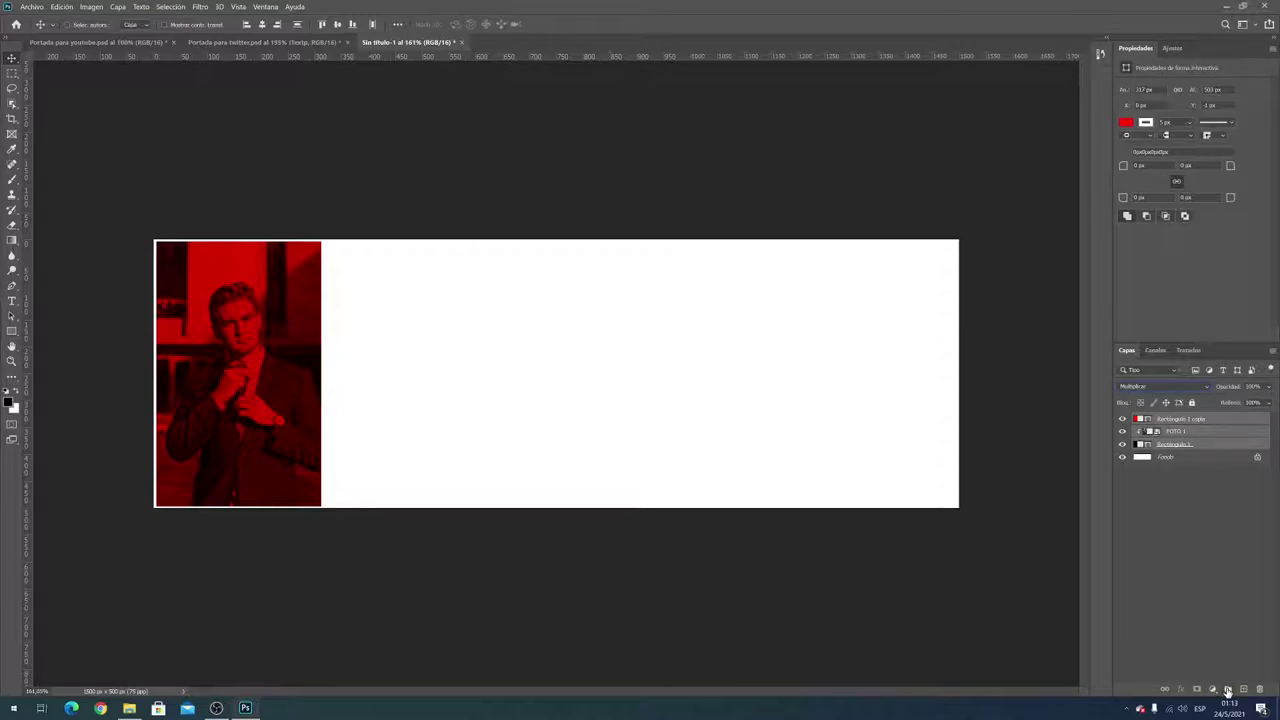
# Group the three panel layers and name the group FOTO 1
pyautogui.click(1228, 690)
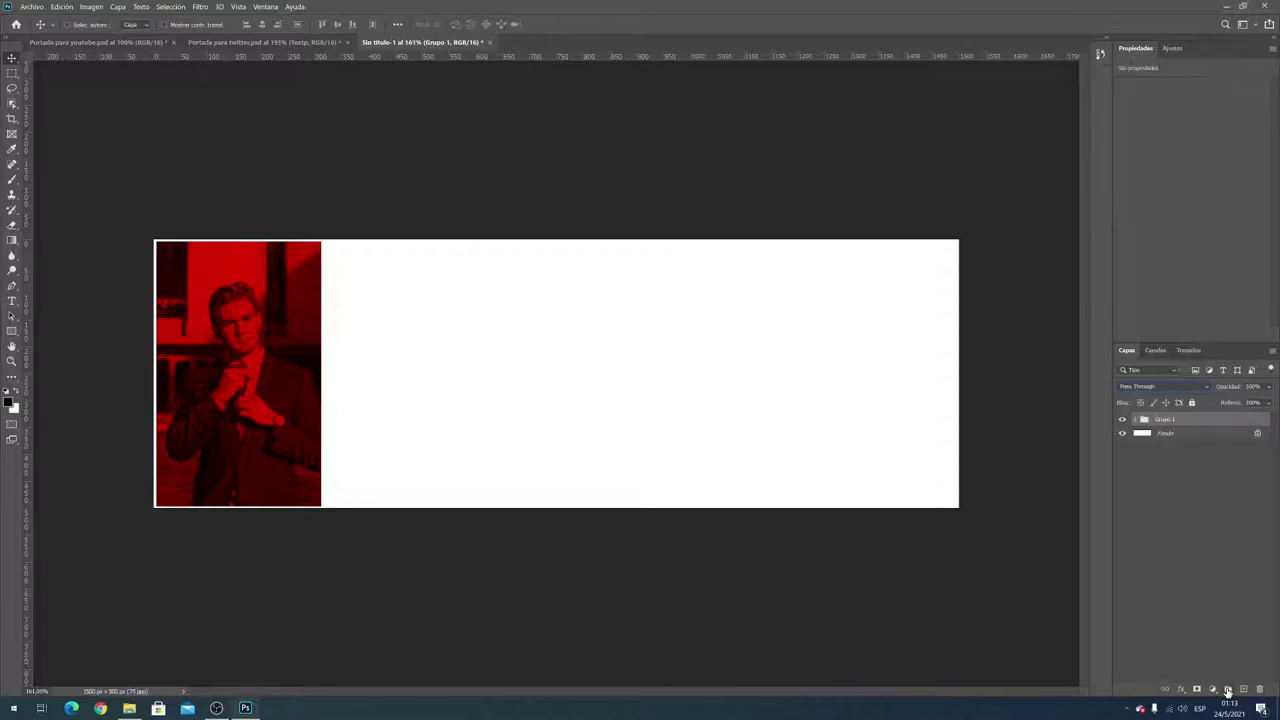
pyautogui.doubleClick(1164, 420)
pyautogui.press('BackSpace')
pyautogui.click(1166, 510)
pyautogui.click(1177, 422)
# Duplicate FOTO 1, move the copy right beside it, and name it FOTO2
pyautogui.hotkey('ctrl', 'j')
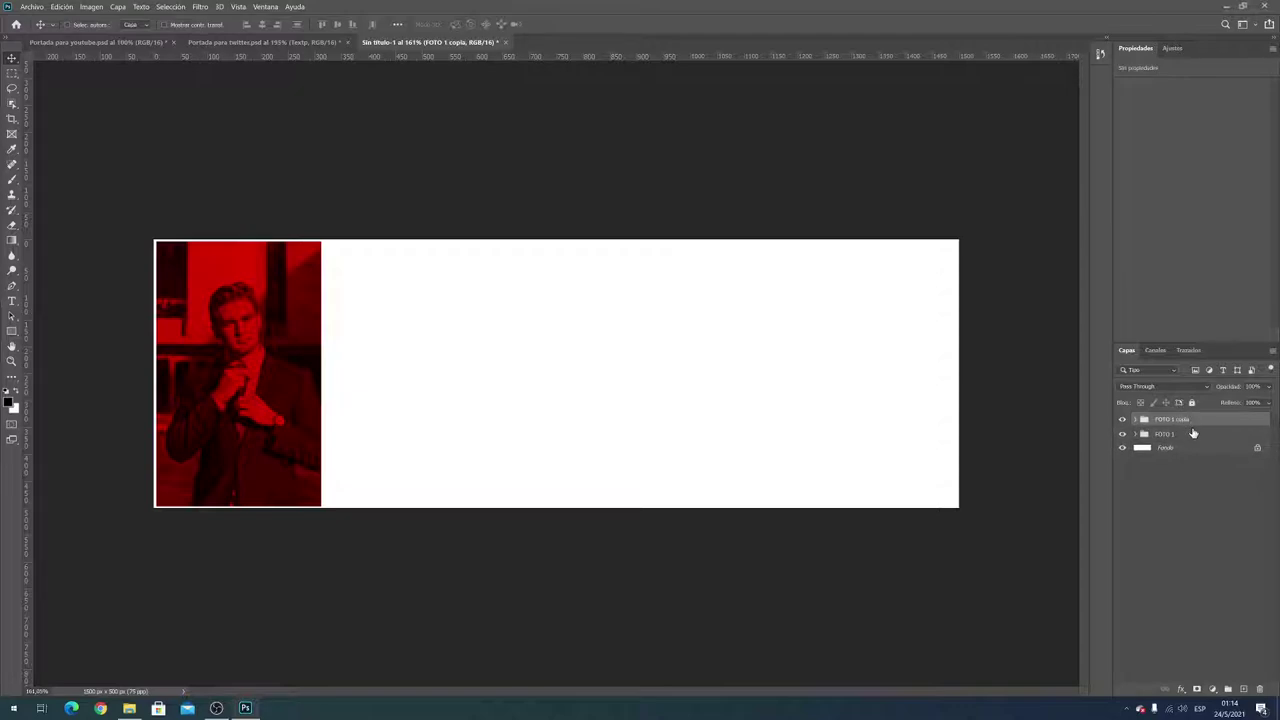
pyautogui.hotkey('ctrl', 't')
pyautogui.moveTo(269, 373); pyautogui.dragTo(435, 370)
pyautogui.press('Return')
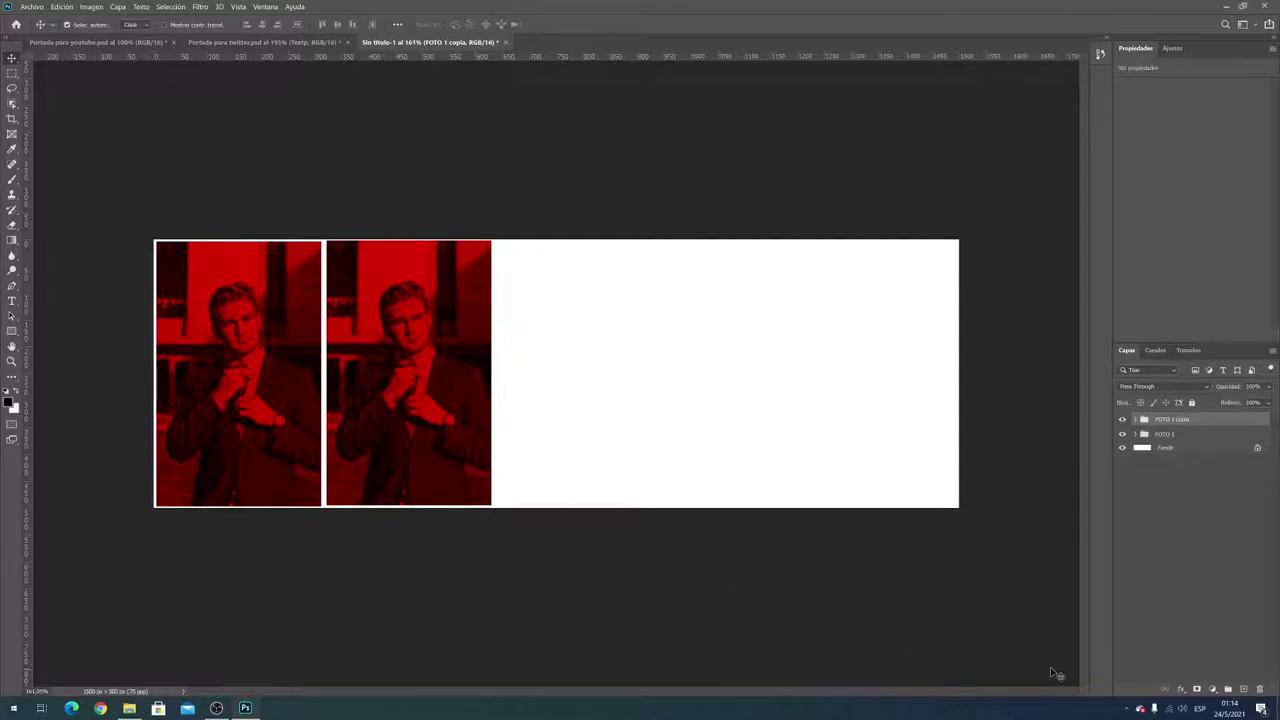
pyautogui.click(1165, 478)
pyautogui.doubleClick(1171, 420)
pyautogui.write('FOTO')
pyautogui.write('2')
pyautogui.press('Return')
pyautogui.click(1225, 436)
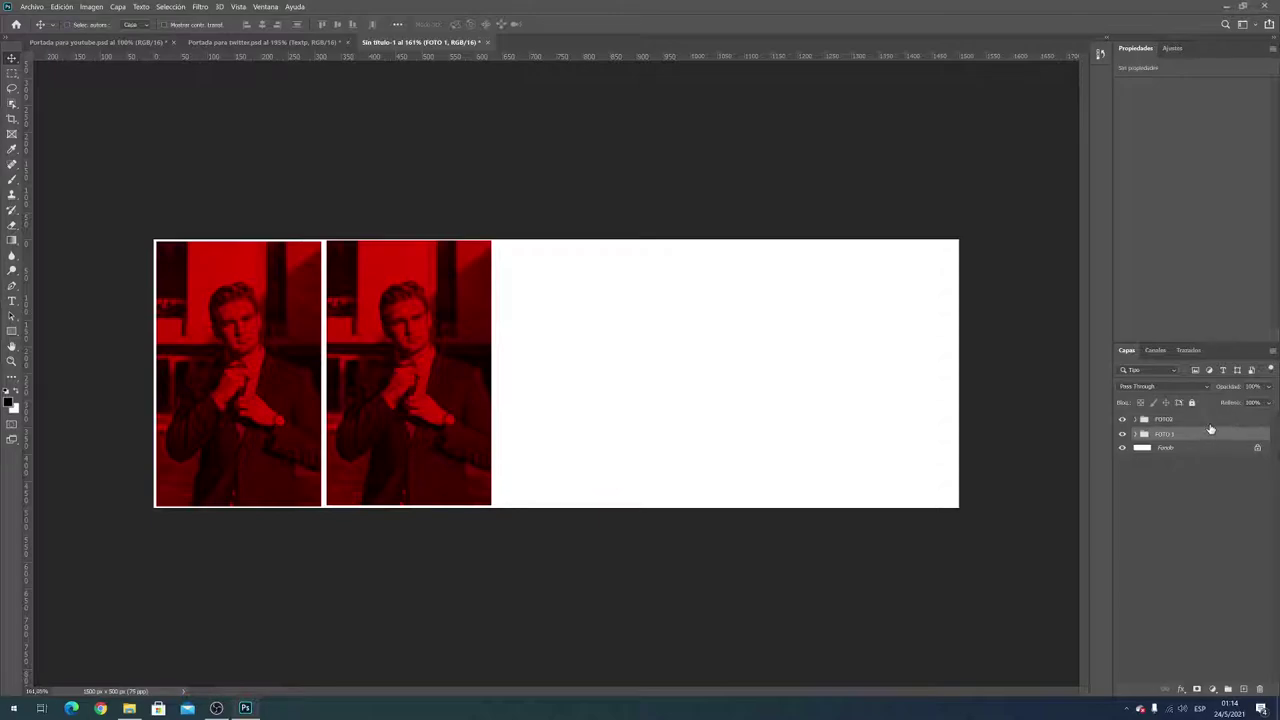
pyautogui.keyDown('shift'); pyautogui.click(1210, 425); pyautogui.keyUp('shift')
# Duplicate the FOTO 1 and FOTO2 pair and move the copies to their right
pyautogui.hotkey('ctrl', 'j')
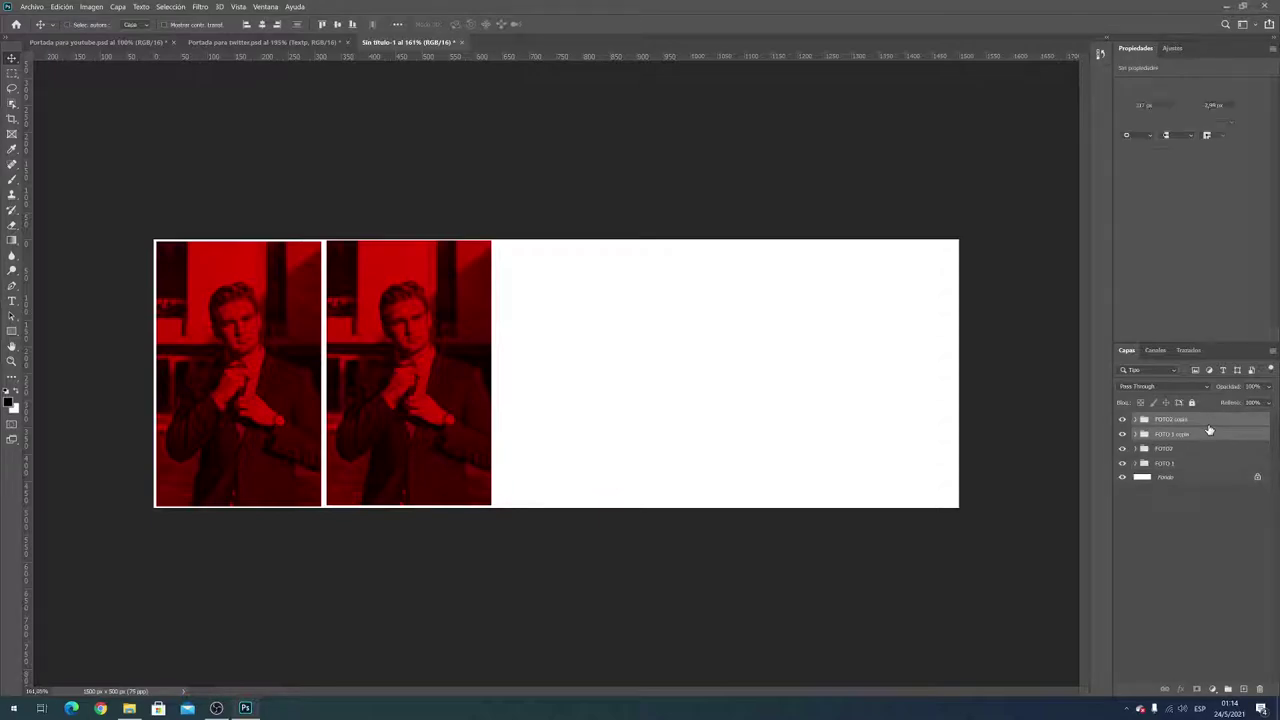
pyautogui.hotkey('ctrl', 't')
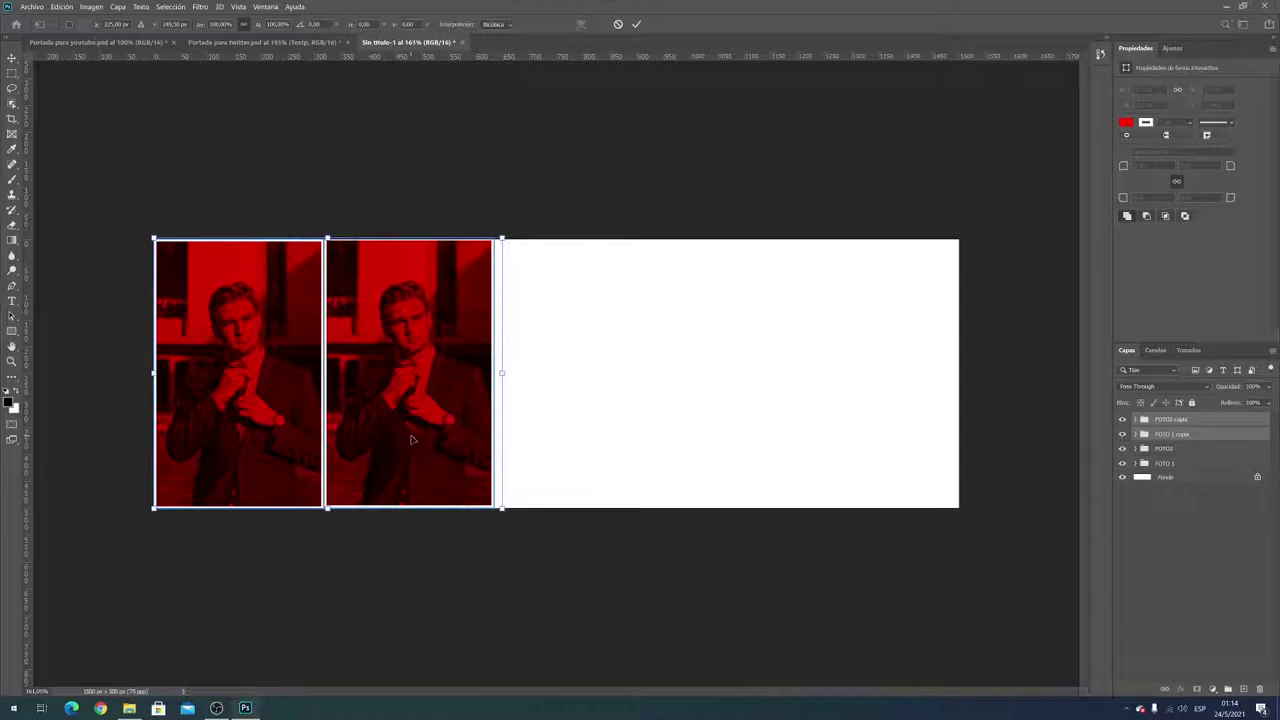
pyautogui.moveTo(374, 445)
pyautogui.mouseDown()
pyautogui.moveTo(731, 454)
pyautogui.moveTo(712, 442)
pyautogui.mouseUp()
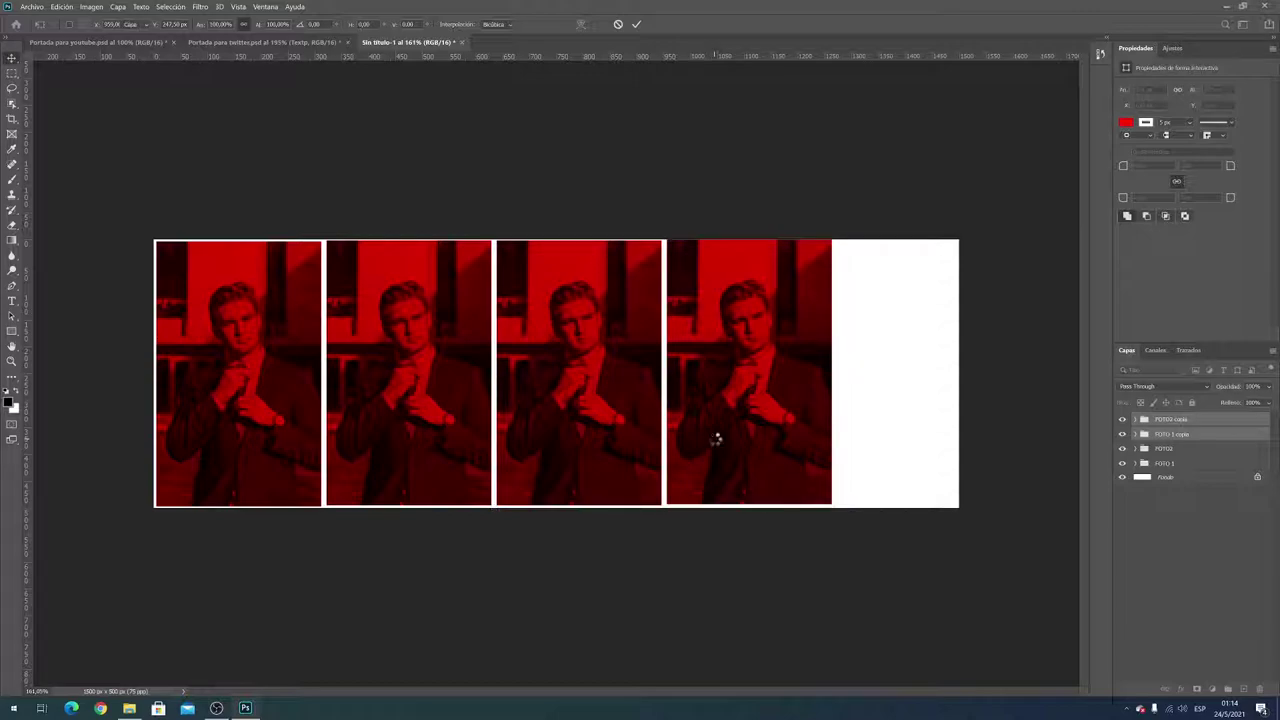
pyautogui.press('Return')
pyautogui.hotkey('ctrl', 't')
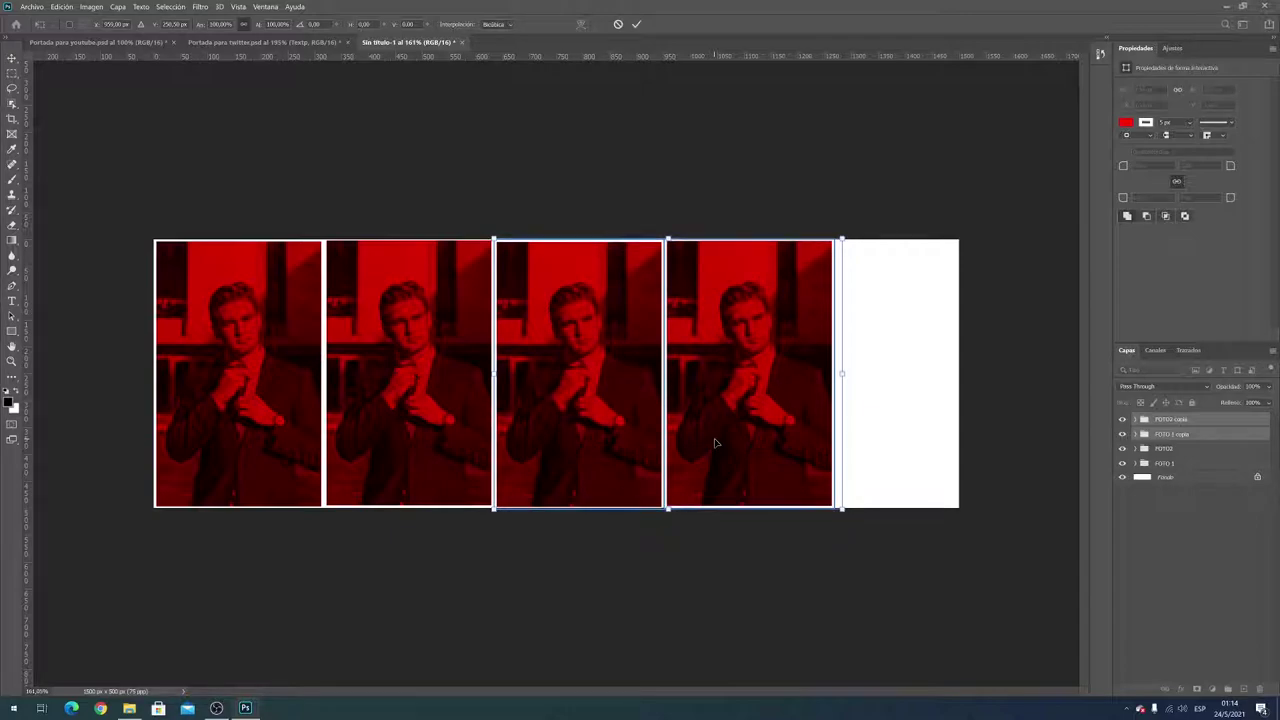
pyautogui.press('Return')
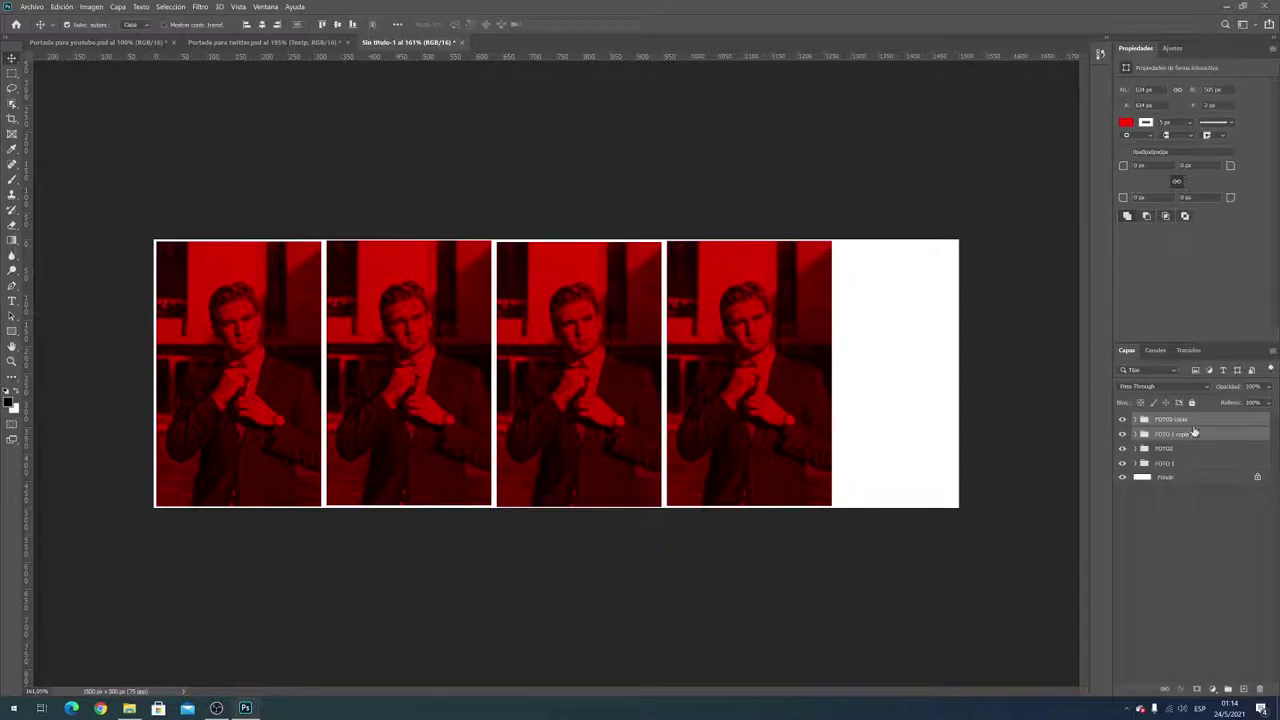
pyautogui.click(1202, 418)
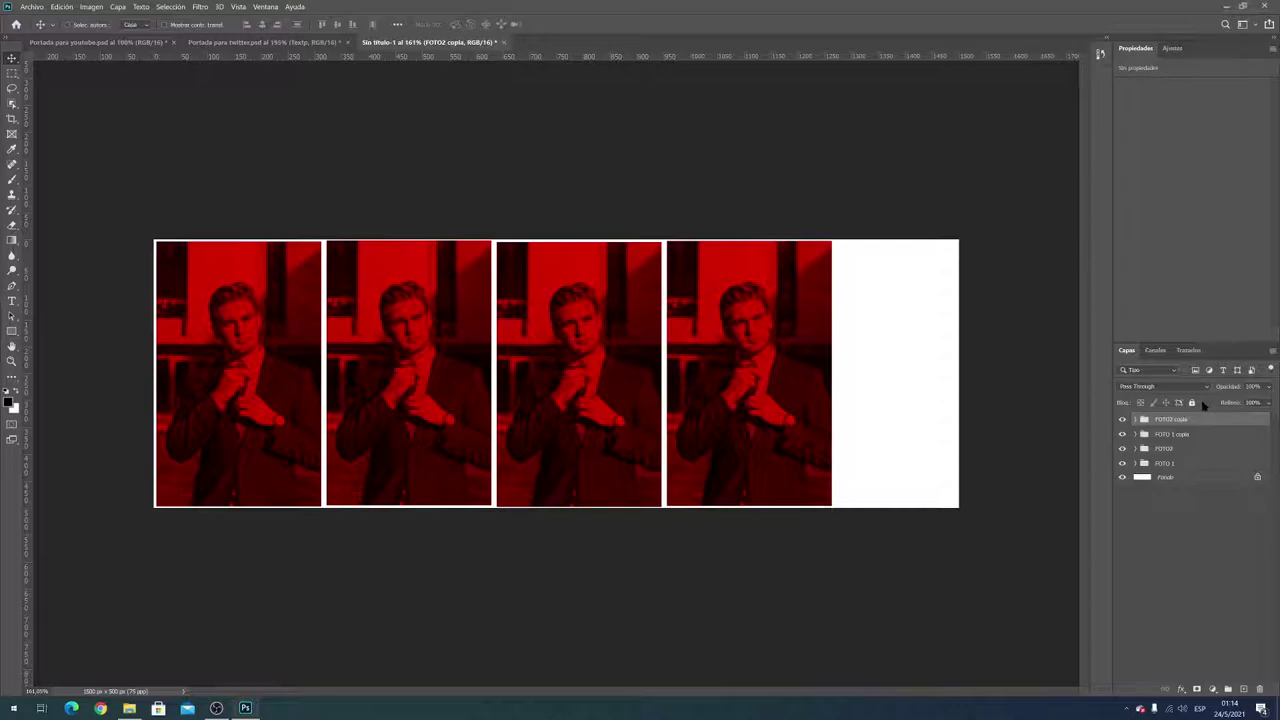
# Duplicate FOTO2 copia as a fifth panel at the right end, then select all five groups
pyautogui.hotkey('ctrl', 'j')
pyautogui.hotkey('ctrl', 't')
pyautogui.moveTo(726, 427)
pyautogui.mouseDown()
pyautogui.moveTo(923, 410)
pyautogui.moveTo(895, 427)
pyautogui.mouseUp()
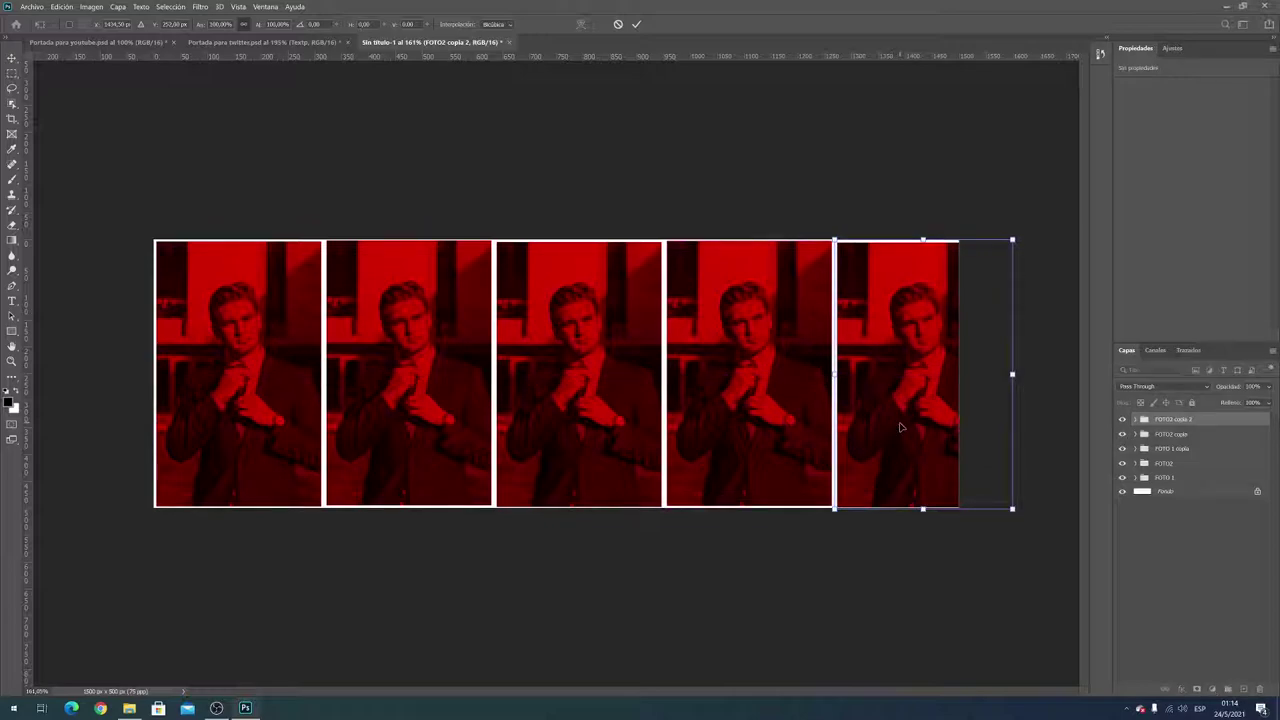
pyautogui.press('Return')
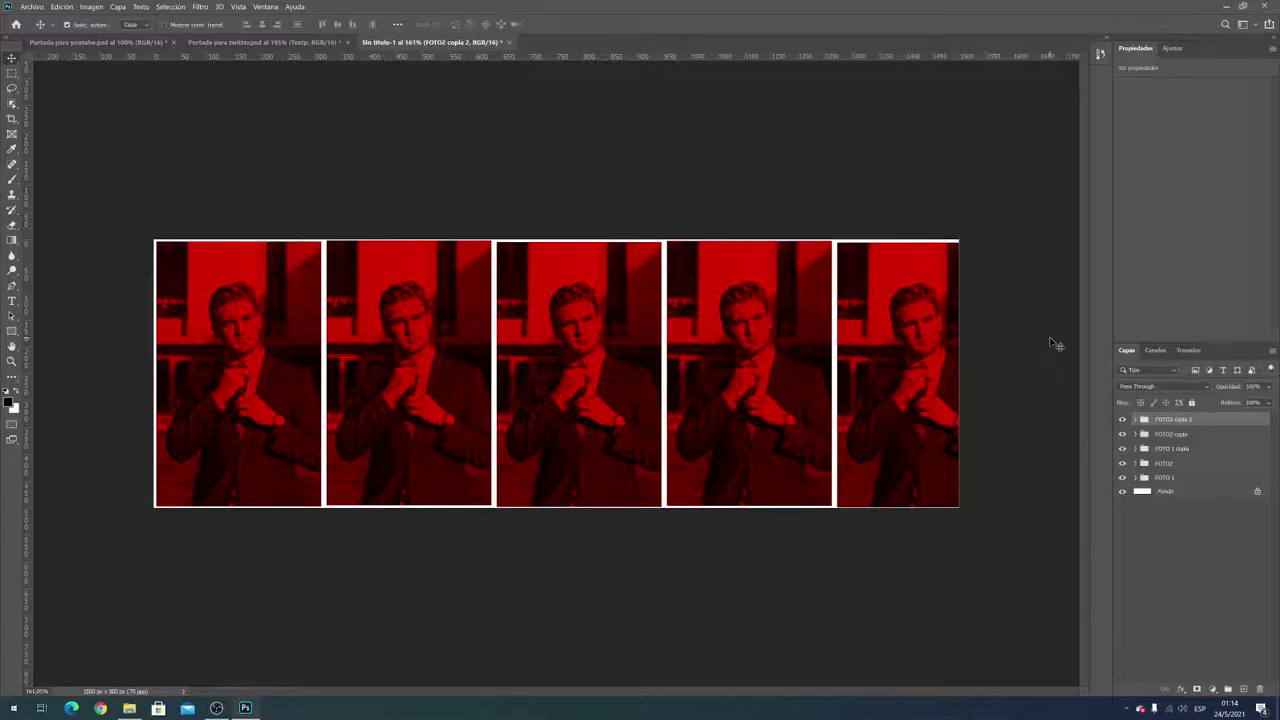
pyautogui.hotkey('ctrl', 't')
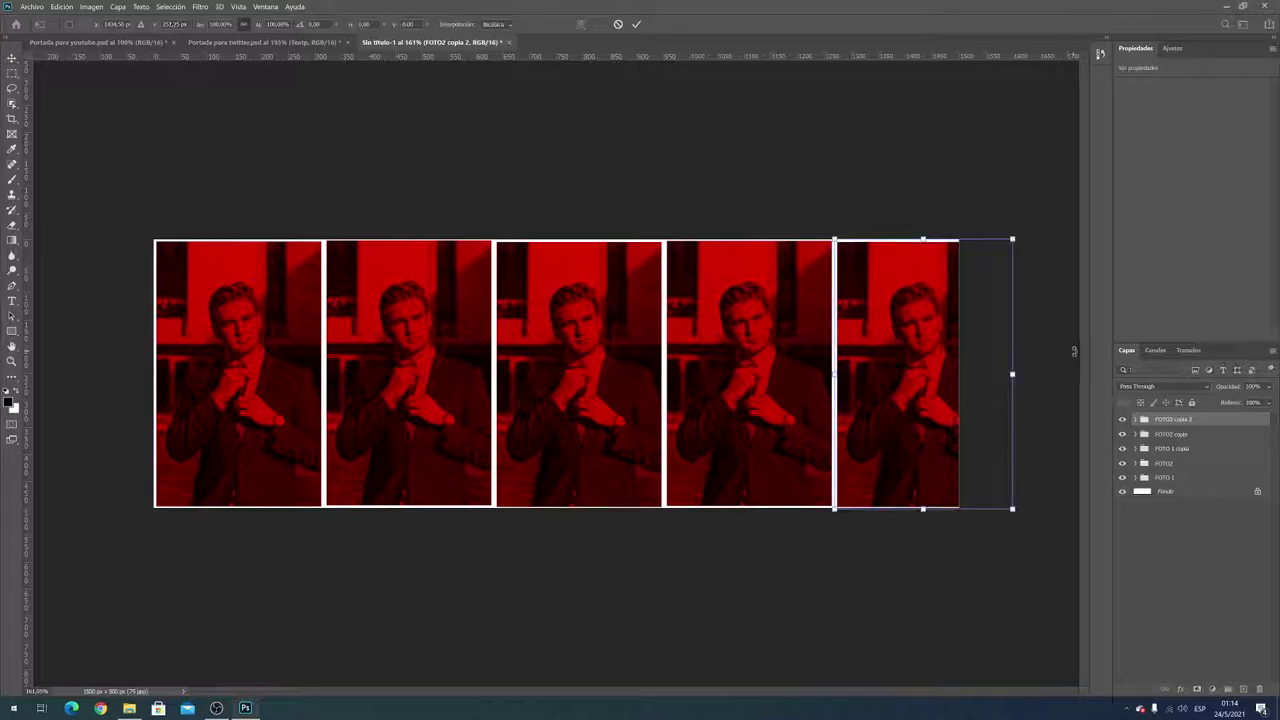
pyautogui.press('Return')
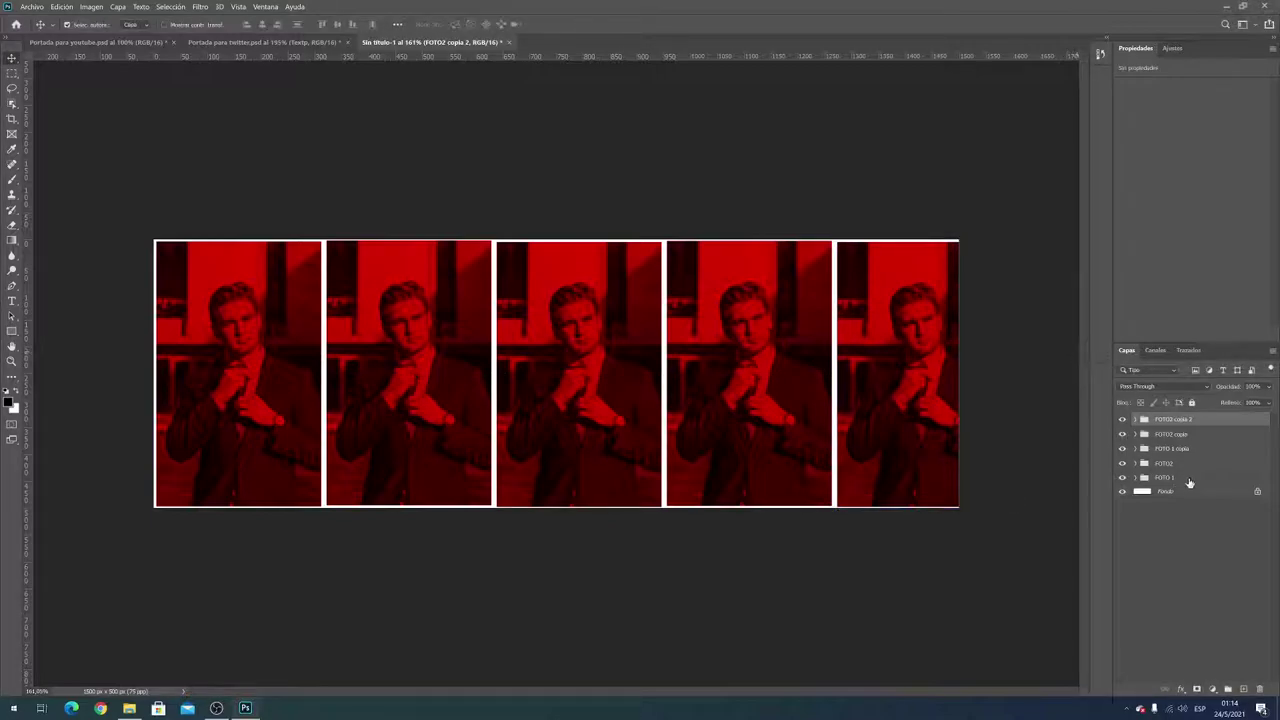
pyautogui.keyDown('shift'); pyautogui.click(1189, 479); pyautogui.keyUp('shift')
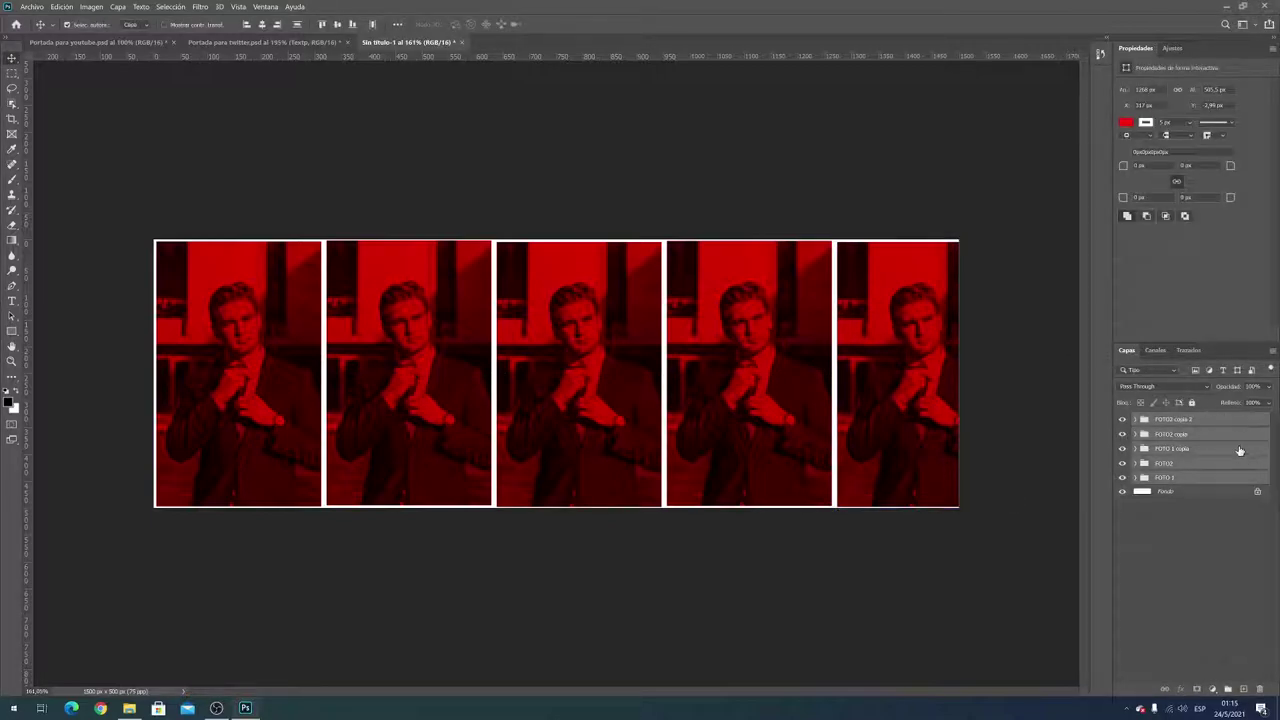
# Scale all five panels to about 95% and nudge them to leave an even white border
pyautogui.hotkey('ctrl', 't')
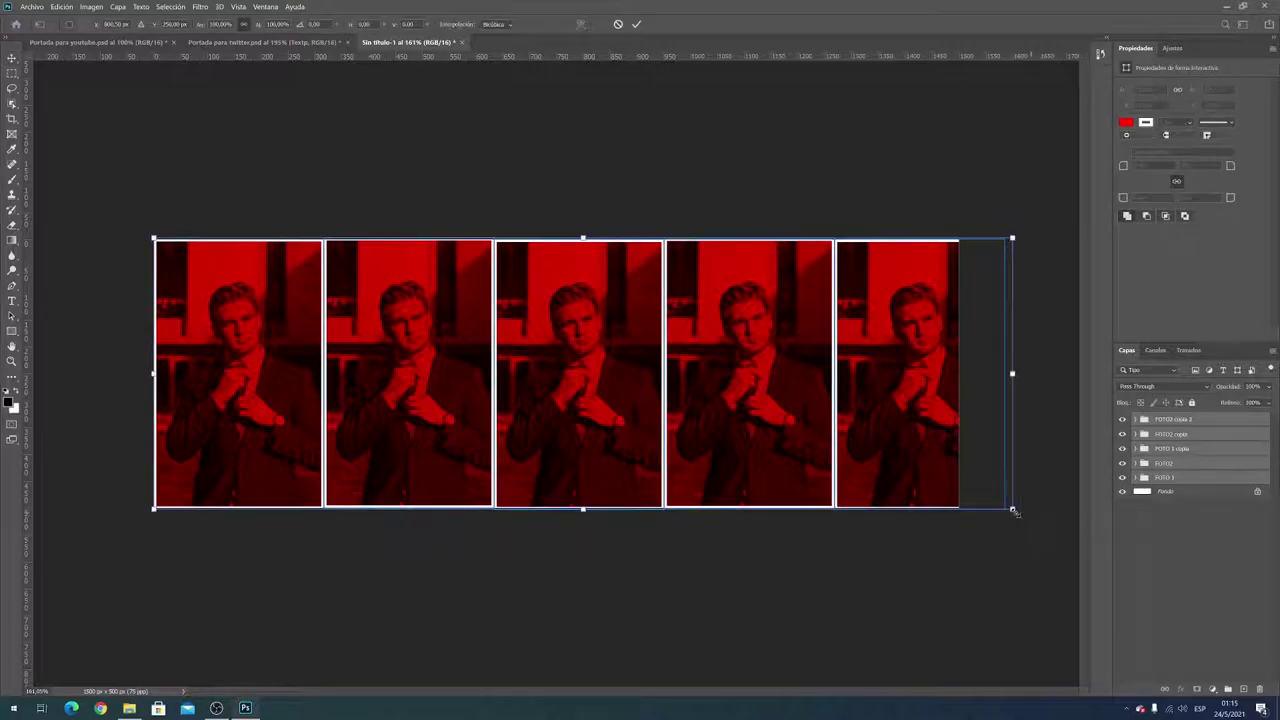
pyautogui.moveTo(1015, 507); pyautogui.dragTo(967, 515)
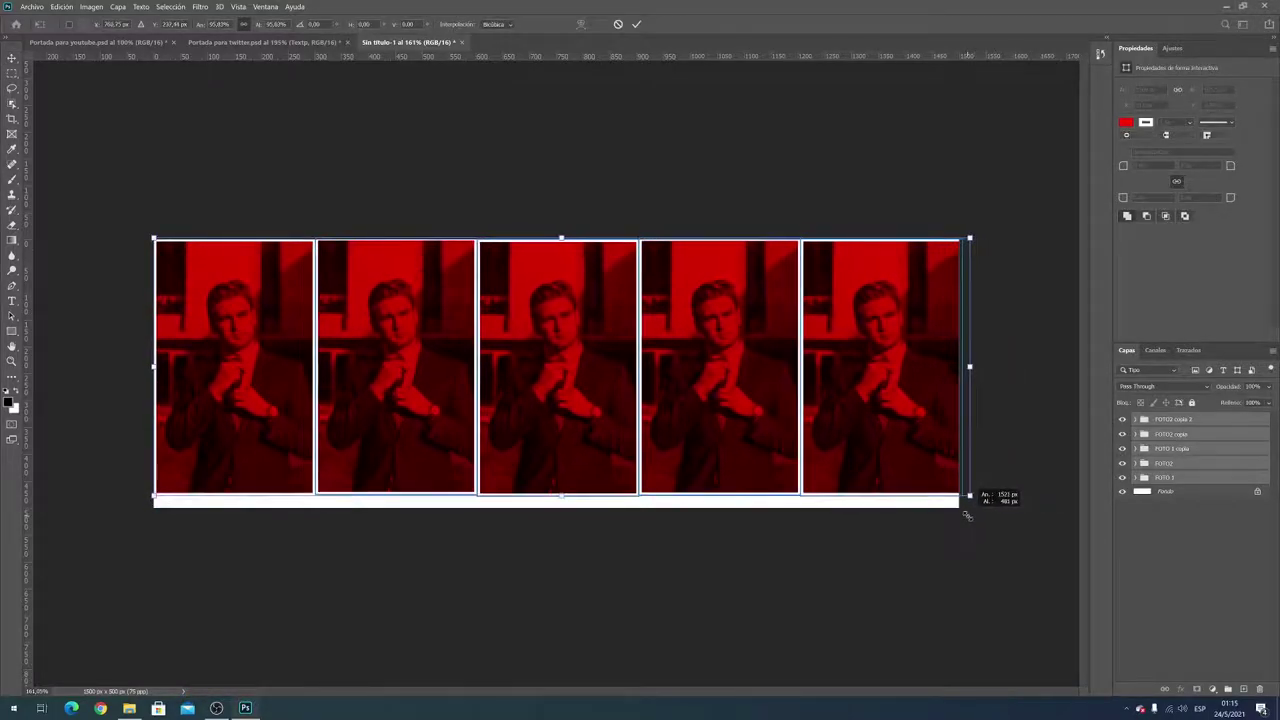
pyautogui.moveTo(892, 388); pyautogui.dragTo(895, 398)
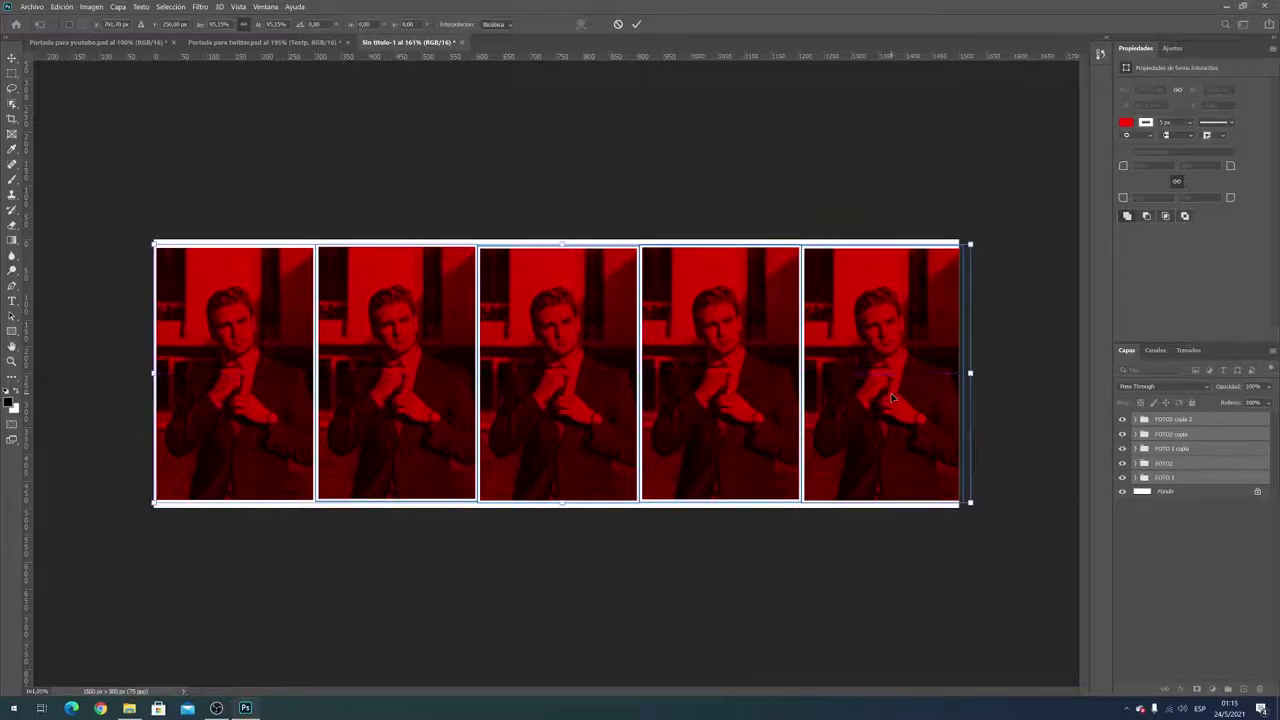
pyautogui.press('Left')
pyautogui.press('Left')
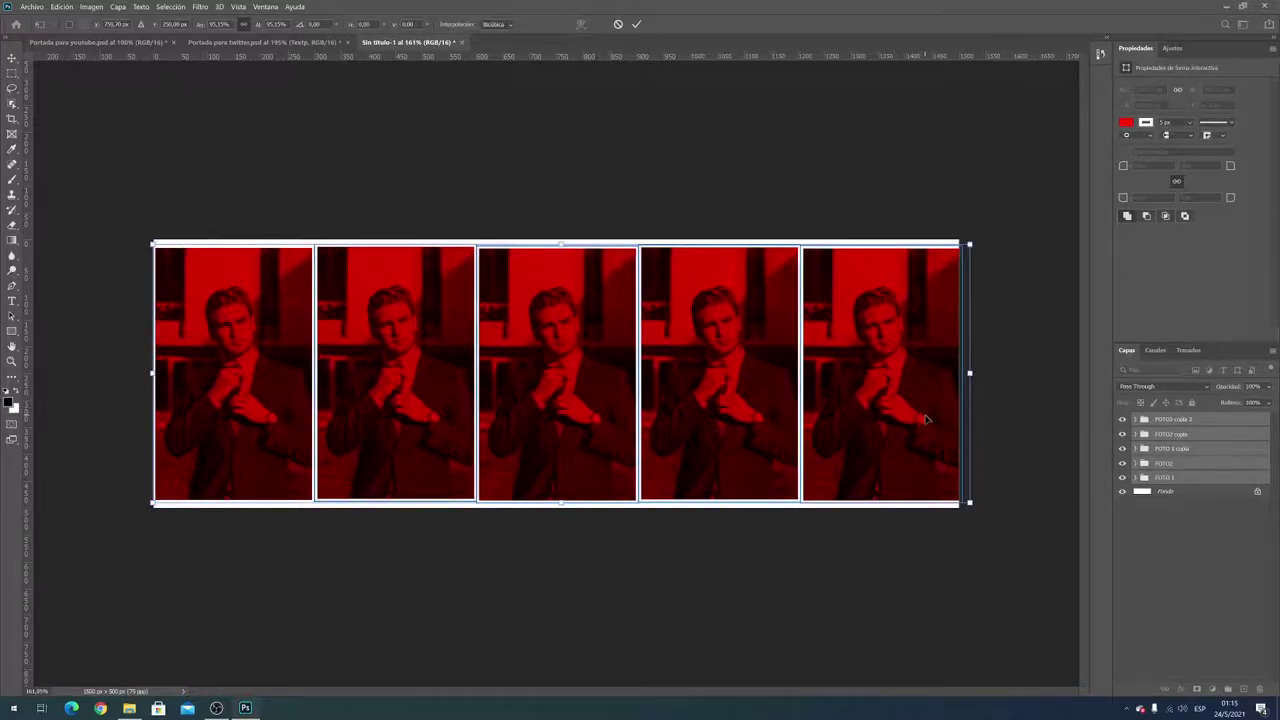
pyautogui.press('Down')
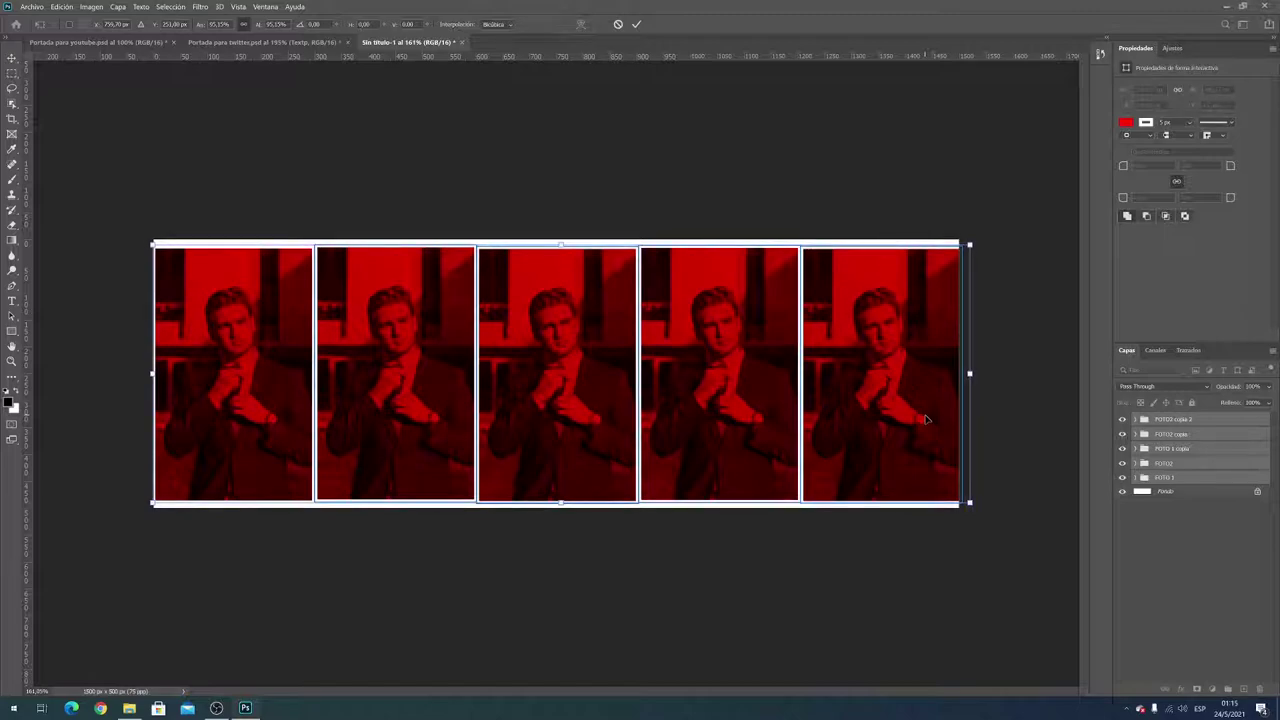
pyautogui.press('Return')
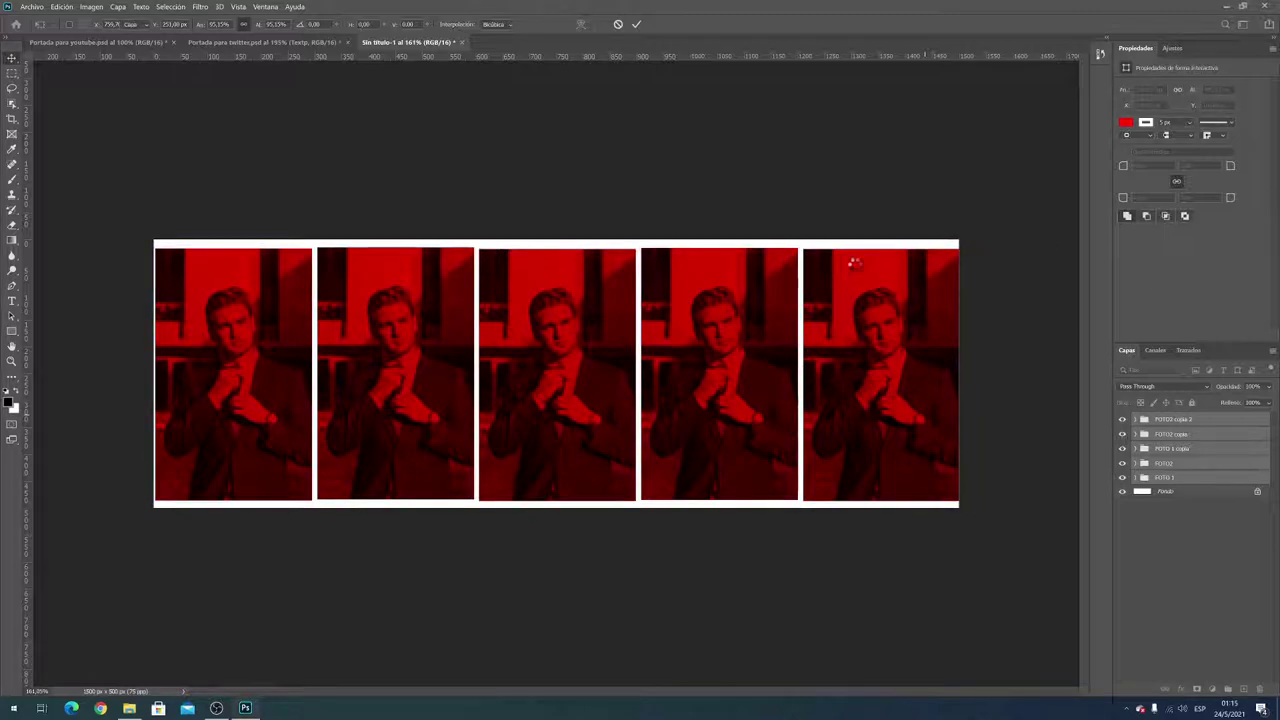
pyautogui.click(1205, 522)
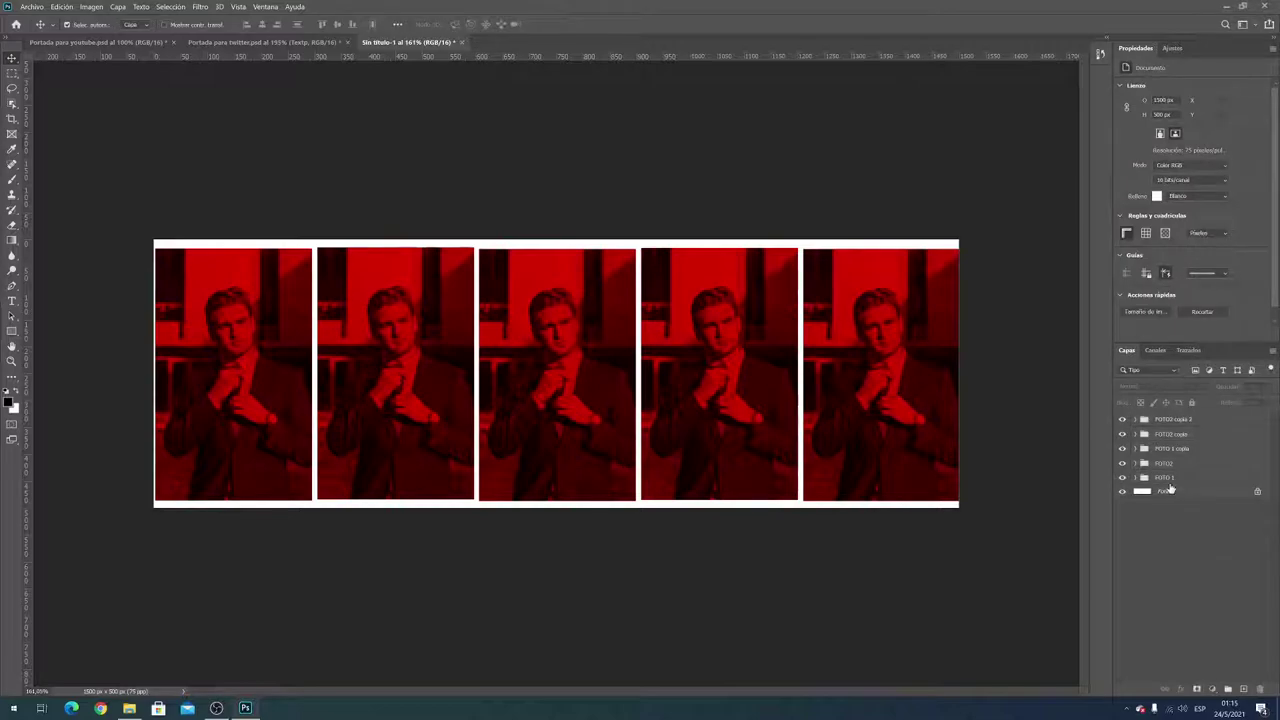
pyautogui.click(1150, 478)
pyautogui.click(1134, 464)
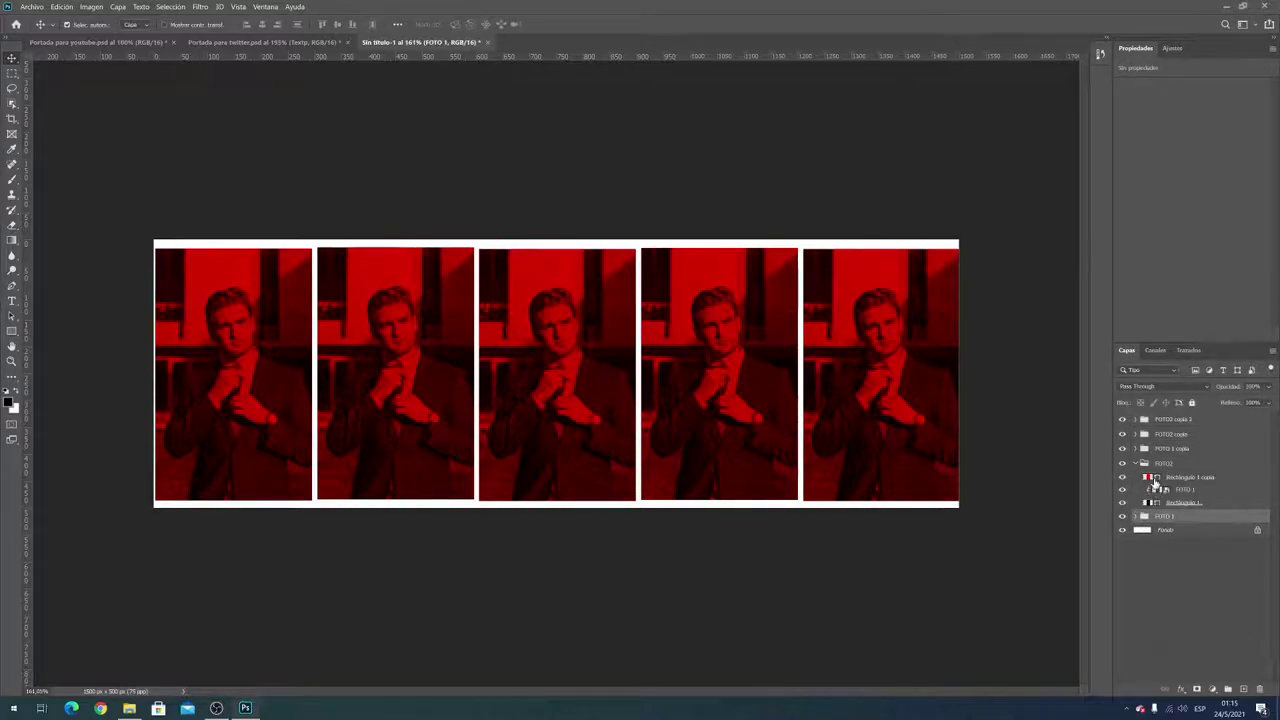
# Change the second panel's overlay to green and the third panel's to blue
pyautogui.click(1152, 480)
pyautogui.doubleClick(1152, 480)
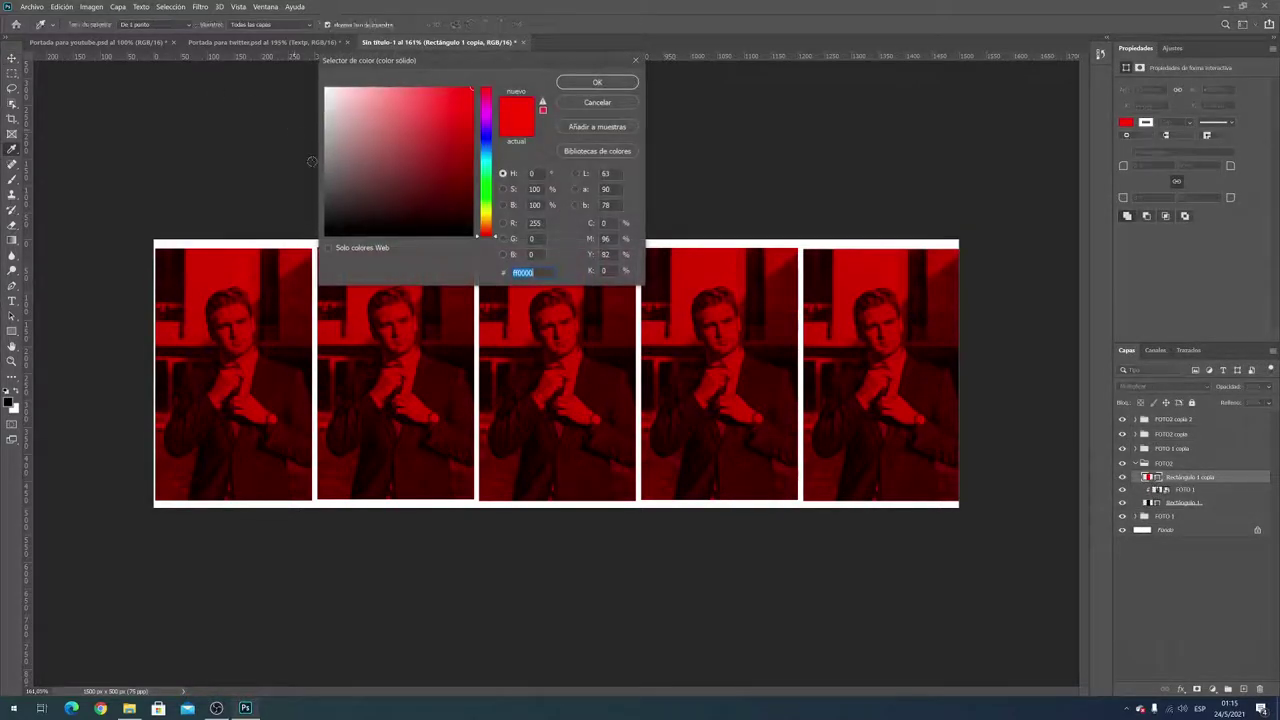
pyautogui.click(486, 187)
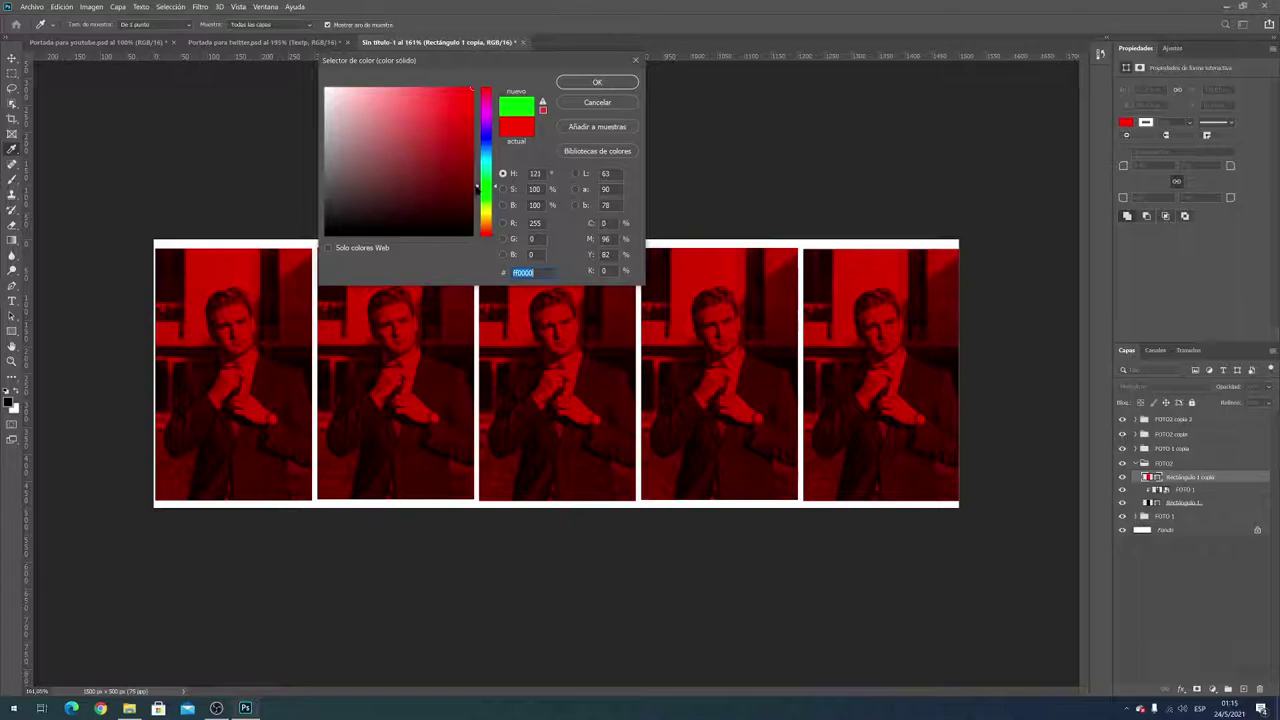
pyautogui.click(588, 83)
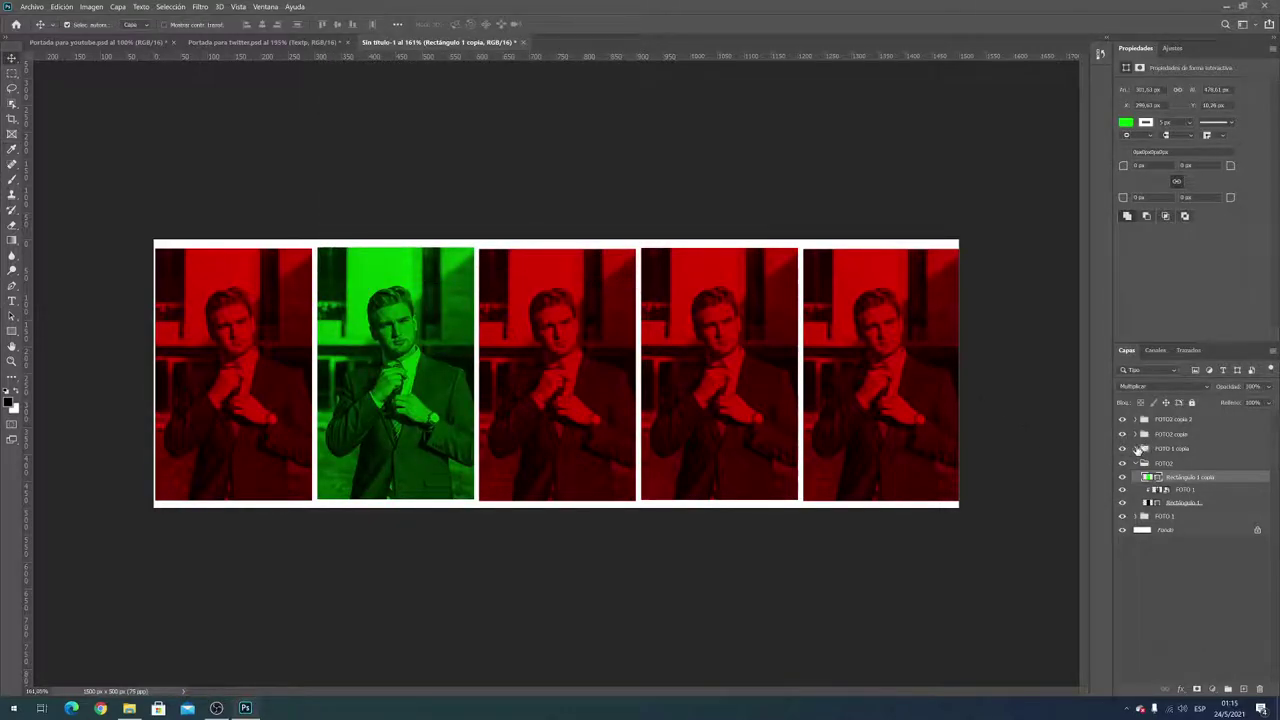
pyautogui.click(1135, 448)
pyautogui.doubleClick(1152, 463)
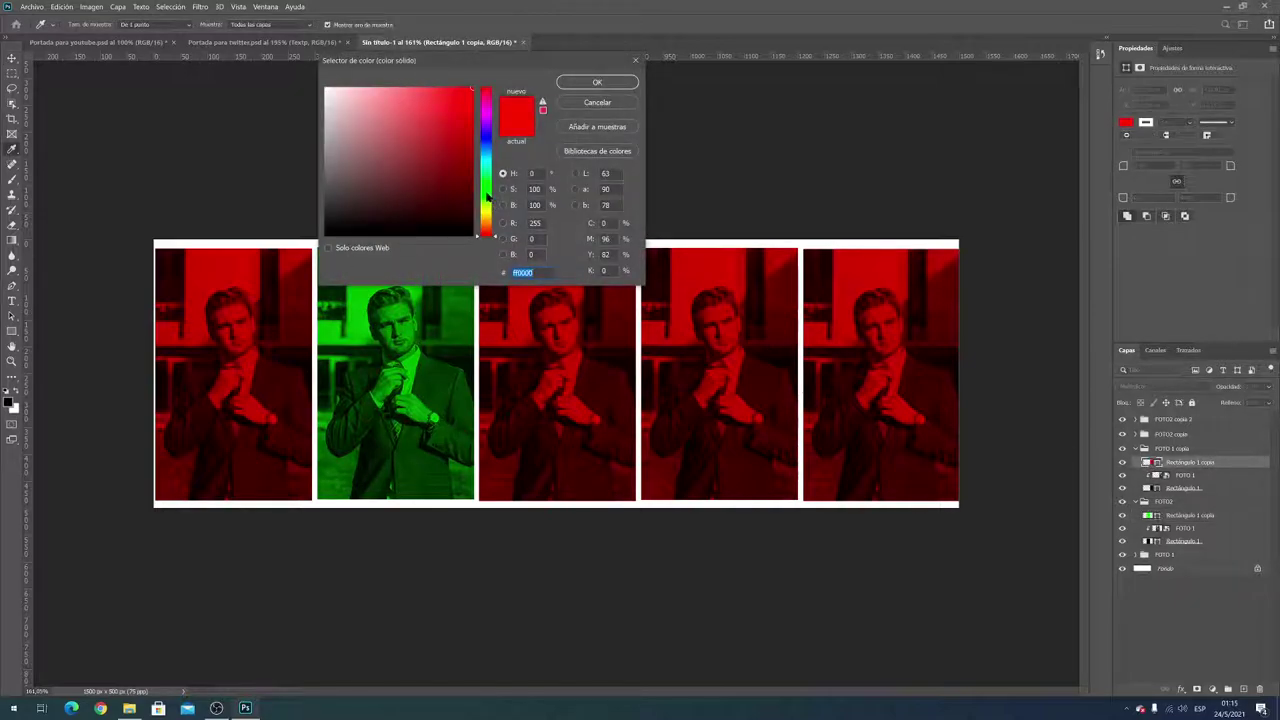
pyautogui.click(485, 150)
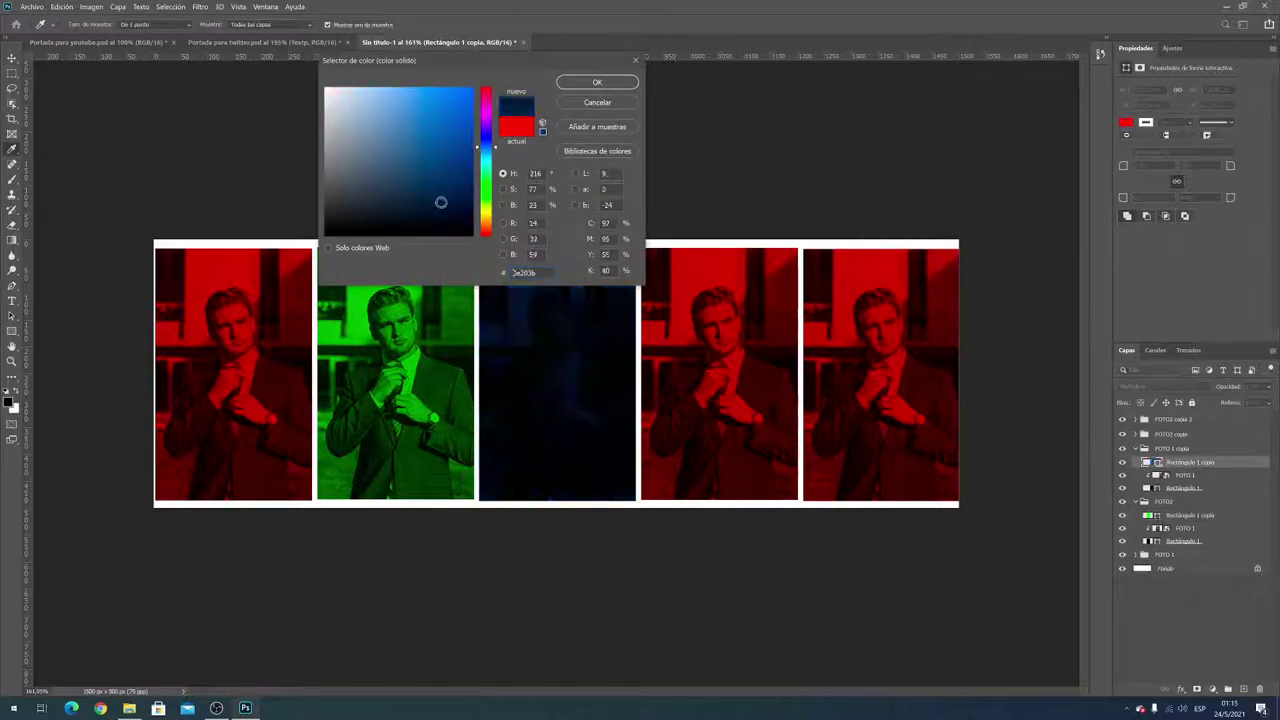
pyautogui.moveTo(443, 171)
pyautogui.mouseDown()
pyautogui.moveTo(421, 142)
pyautogui.moveTo(460, 79)
pyautogui.mouseUp()
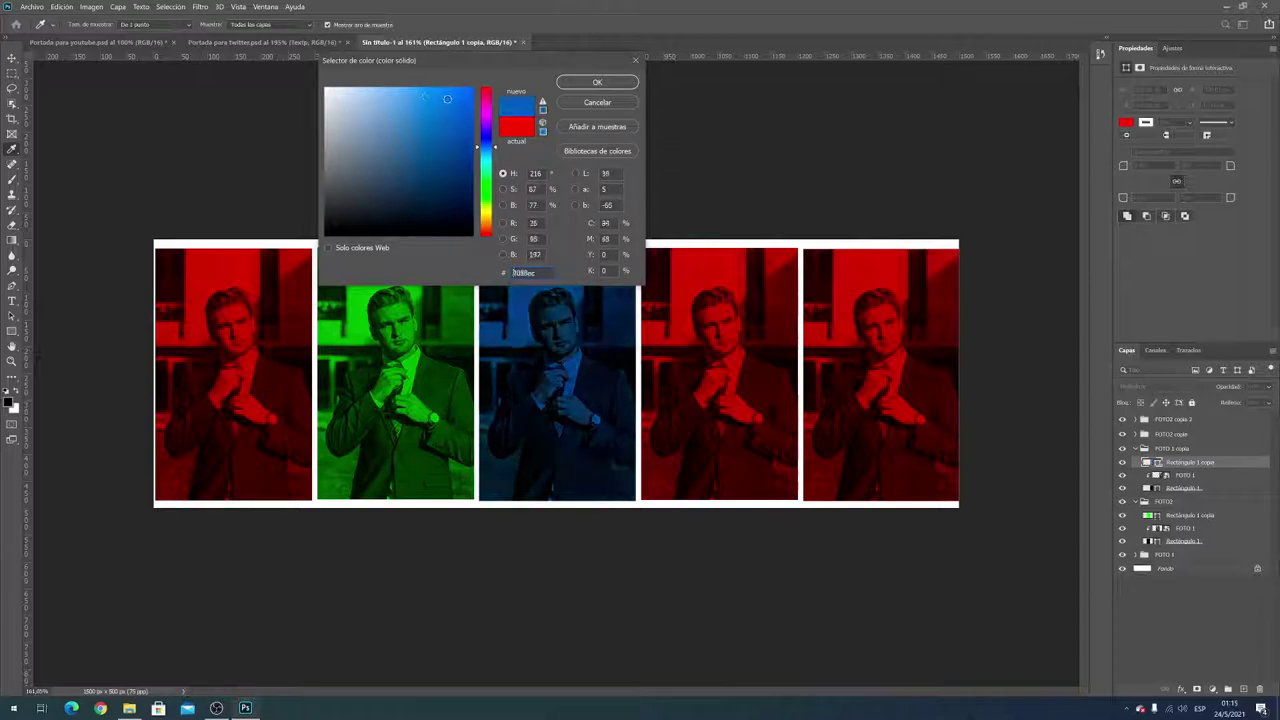
pyautogui.click(597, 82)
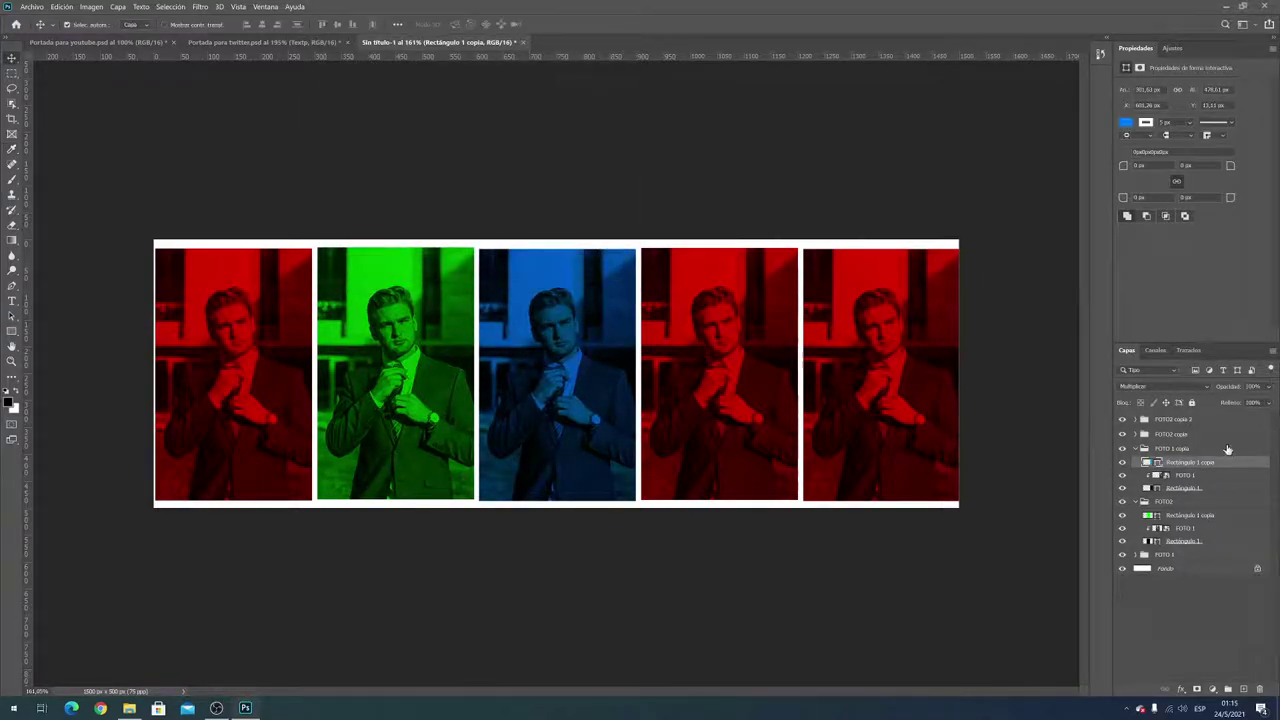
# Rename FOTO 1 copia to FOTO 3 and FOTO2 copia to FOTO 4
pyautogui.click(1168, 448)
pyautogui.doubleClick(1172, 448)
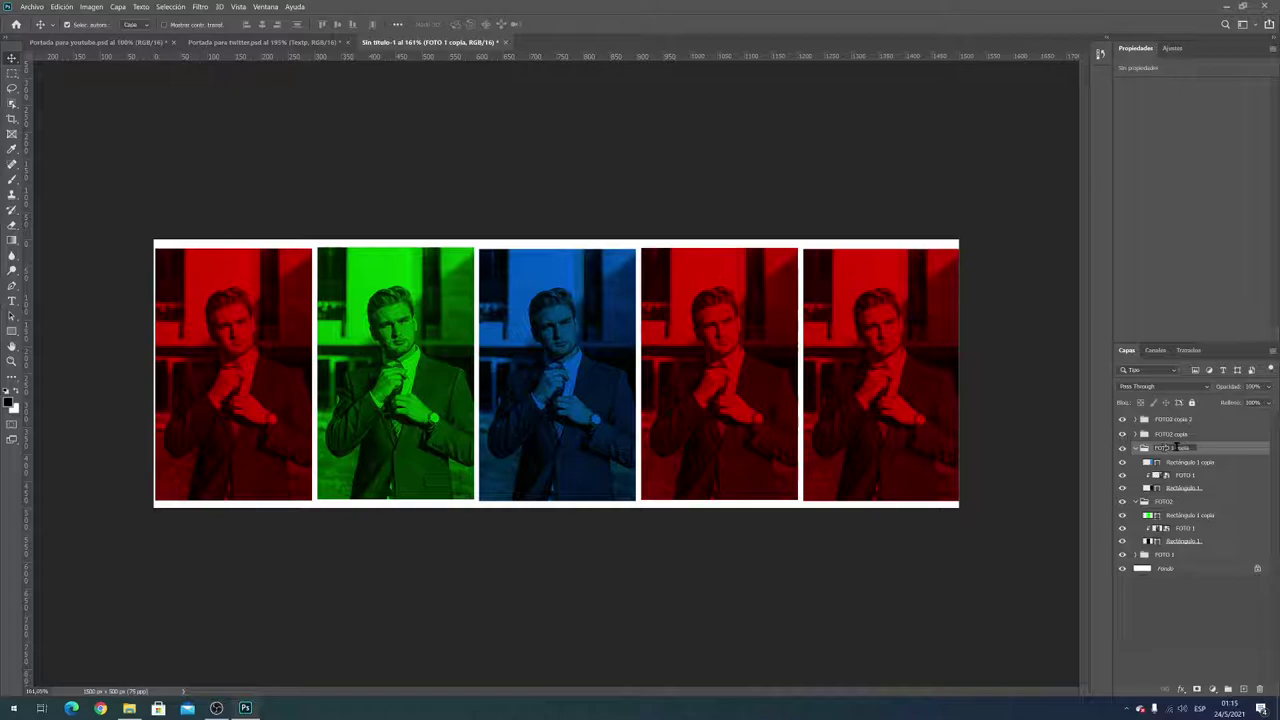
pyautogui.moveTo(1172, 448); pyautogui.dragTo(1196, 448)
pyautogui.press('BackSpace')
pyautogui.doubleClick(1170, 433)
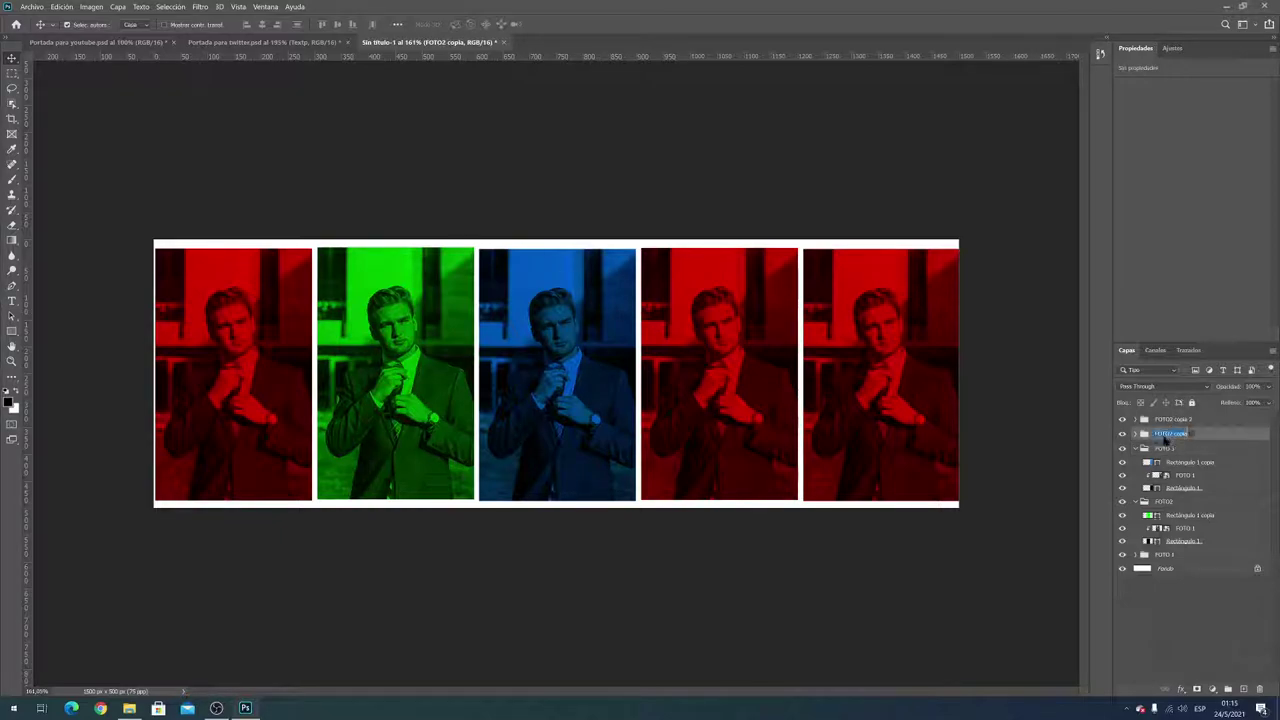
pyautogui.write('FOTO 4')
pyautogui.click(1144, 443)
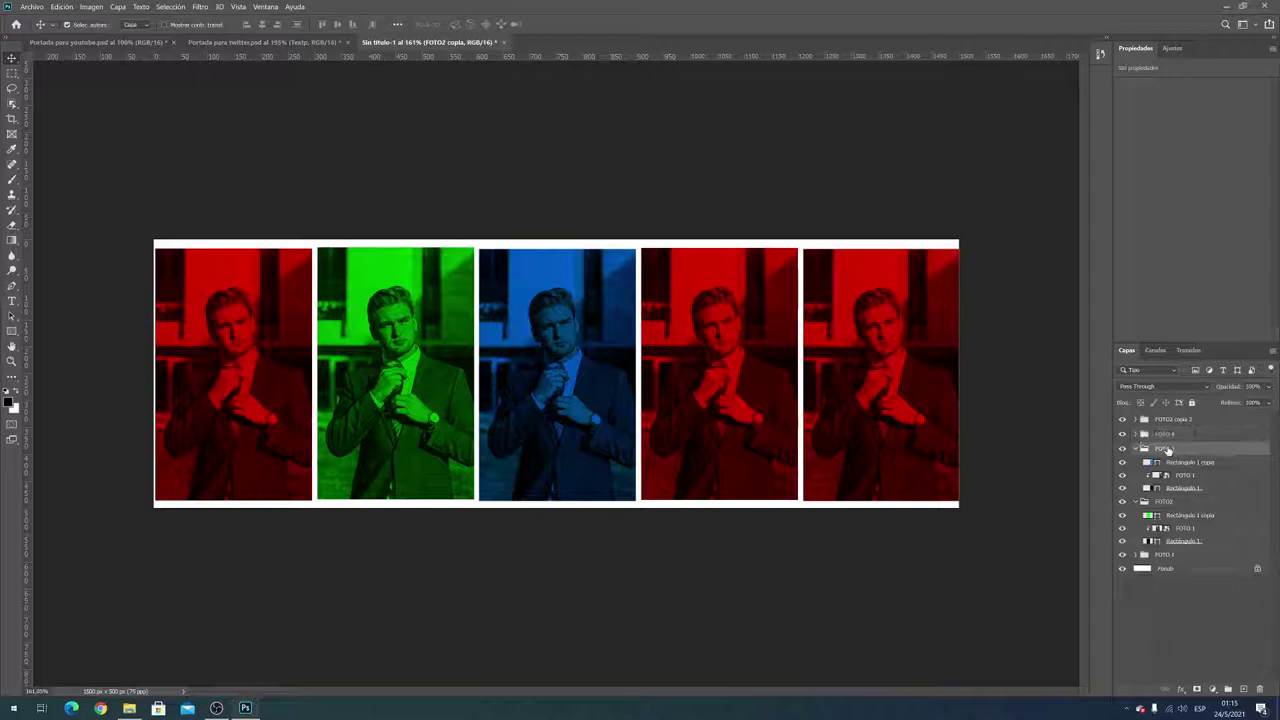
pyautogui.click(1139, 434)
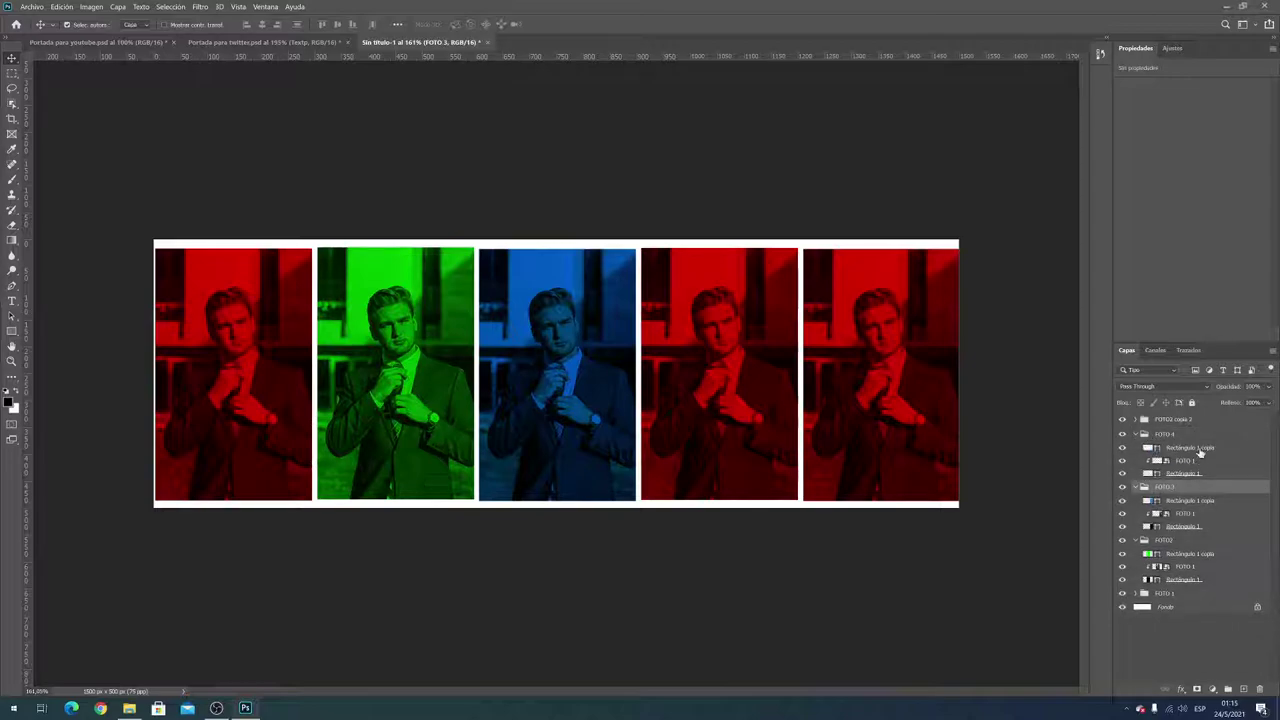
# Tint the fourth panel's colour overlay yellow
pyautogui.click(1157, 449)
pyautogui.doubleClick(1157, 449)
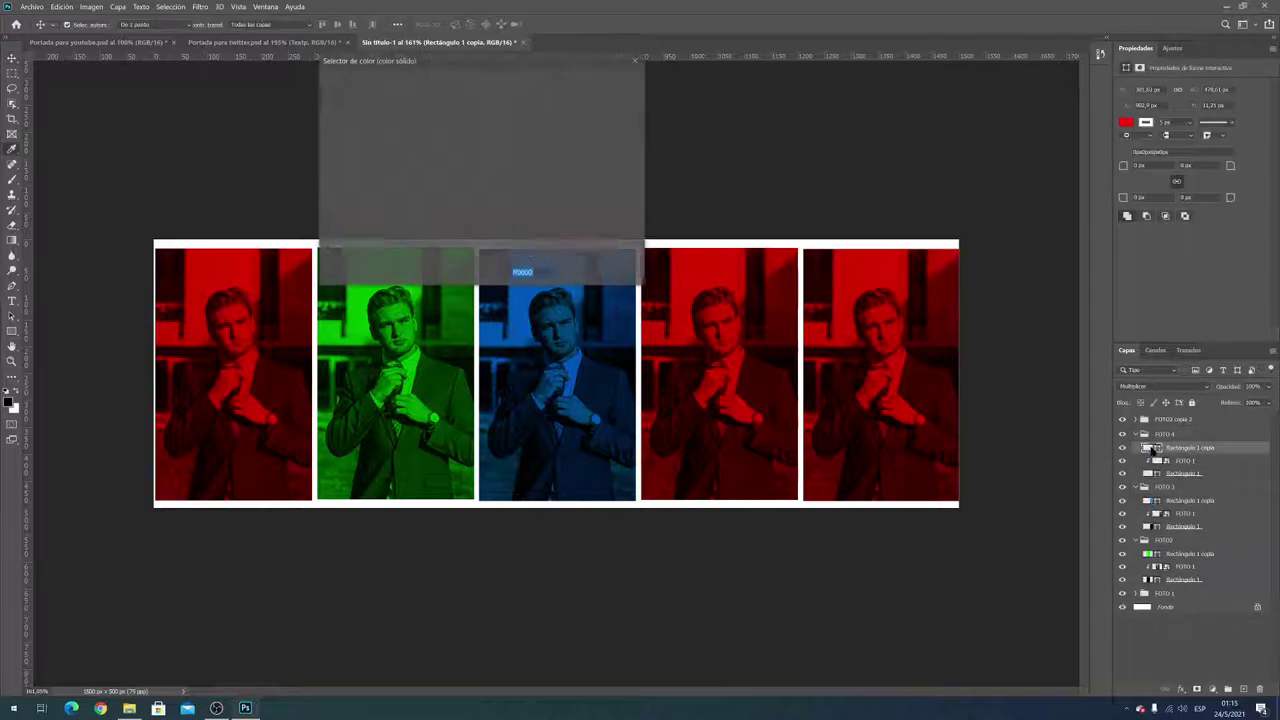
pyautogui.click(484, 211)
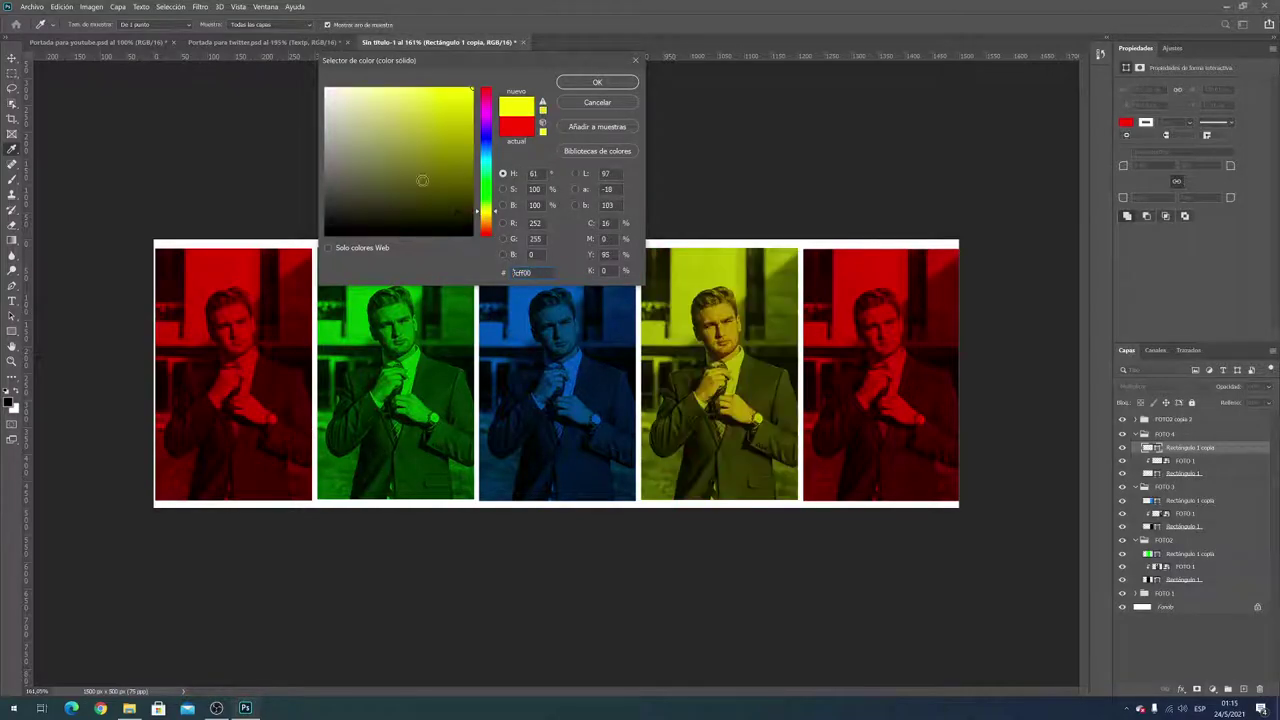
pyautogui.click(596, 82)
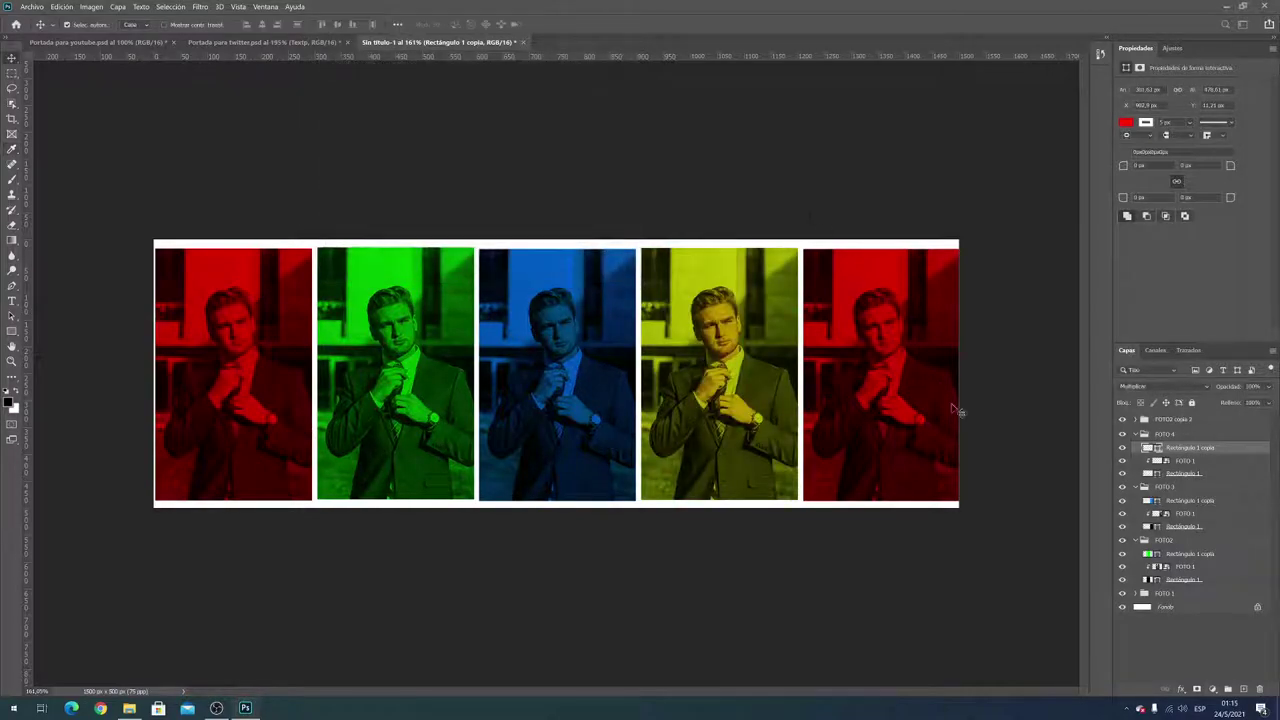
pyautogui.click(1141, 434)
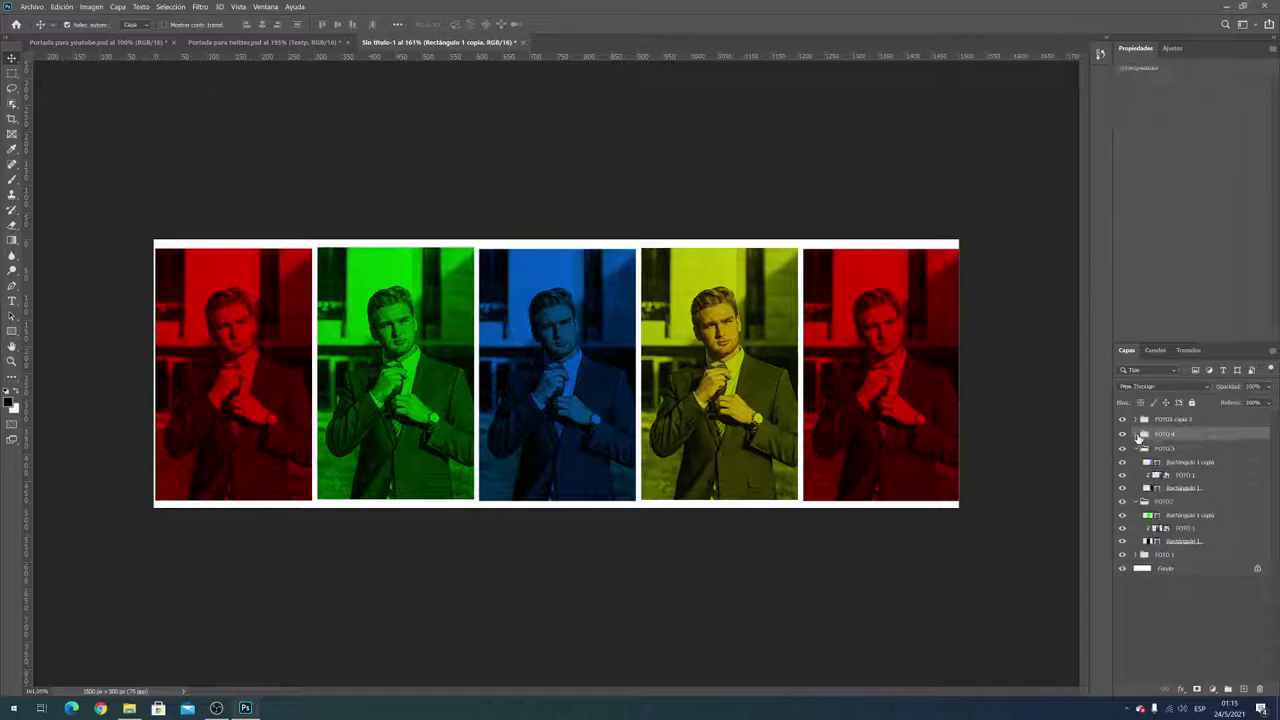
# Tint the fifth panel's overlay magenta and clear the FOTO2 copia 2 group's old name
pyautogui.click(1137, 419)
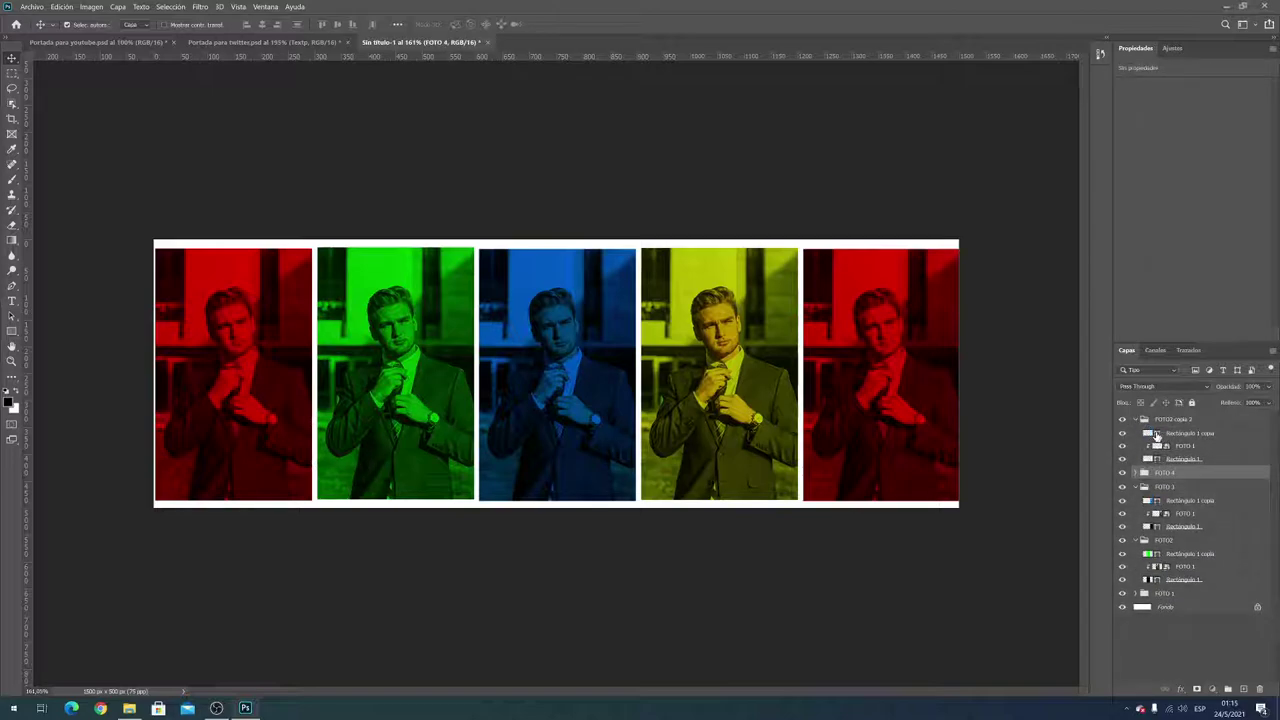
pyautogui.doubleClick(1148, 433)
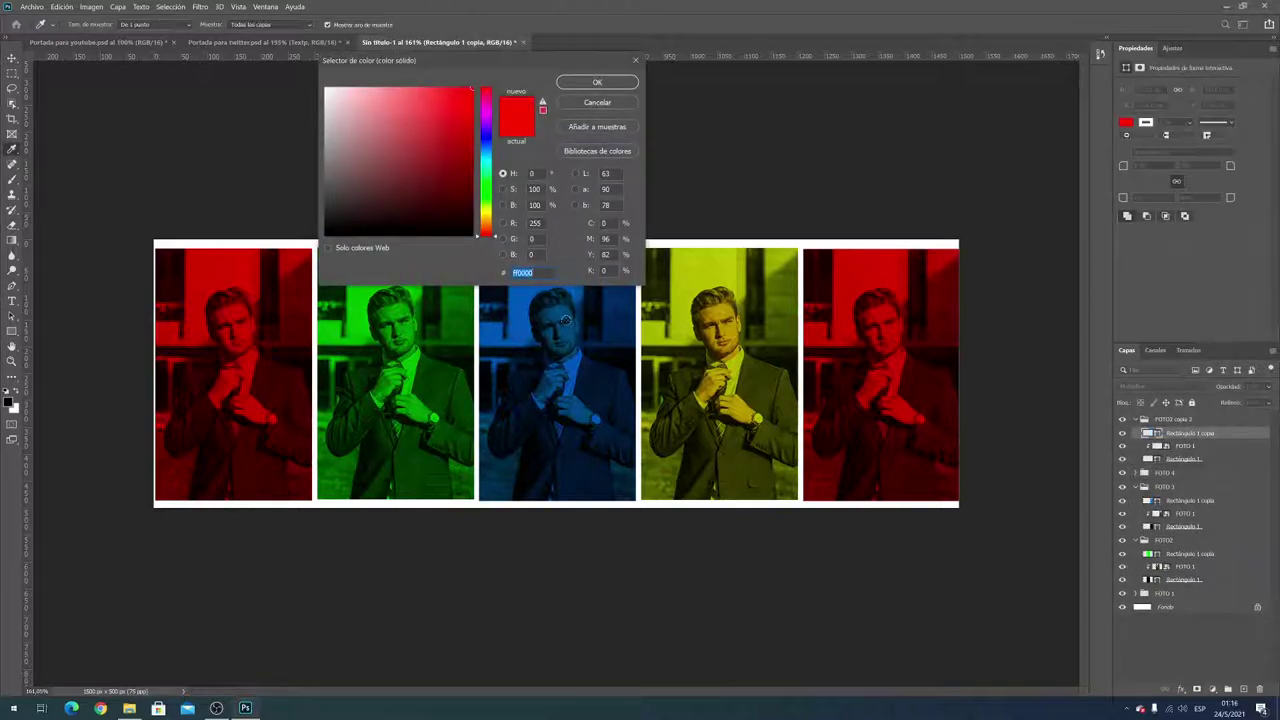
pyautogui.moveTo(506, 69); pyautogui.dragTo(540, 177)
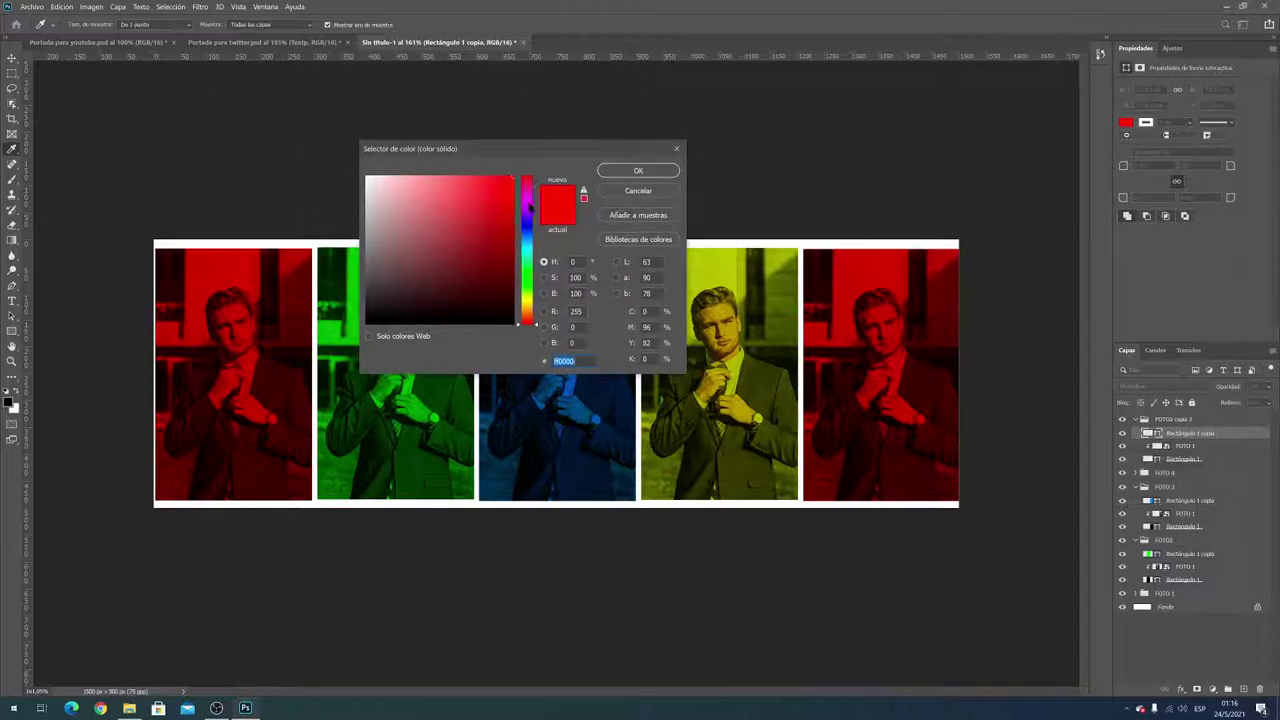
pyautogui.click(527, 203)
pyautogui.click(637, 172)
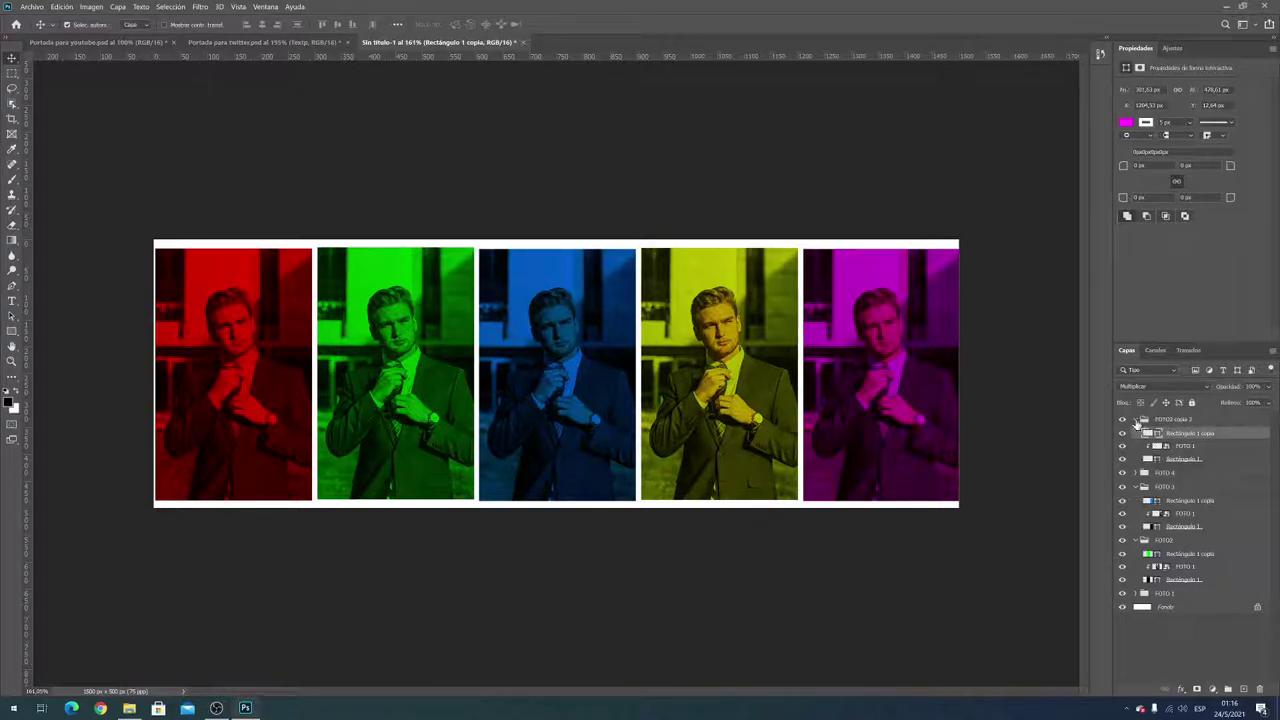
pyautogui.doubleClick(1177, 420)
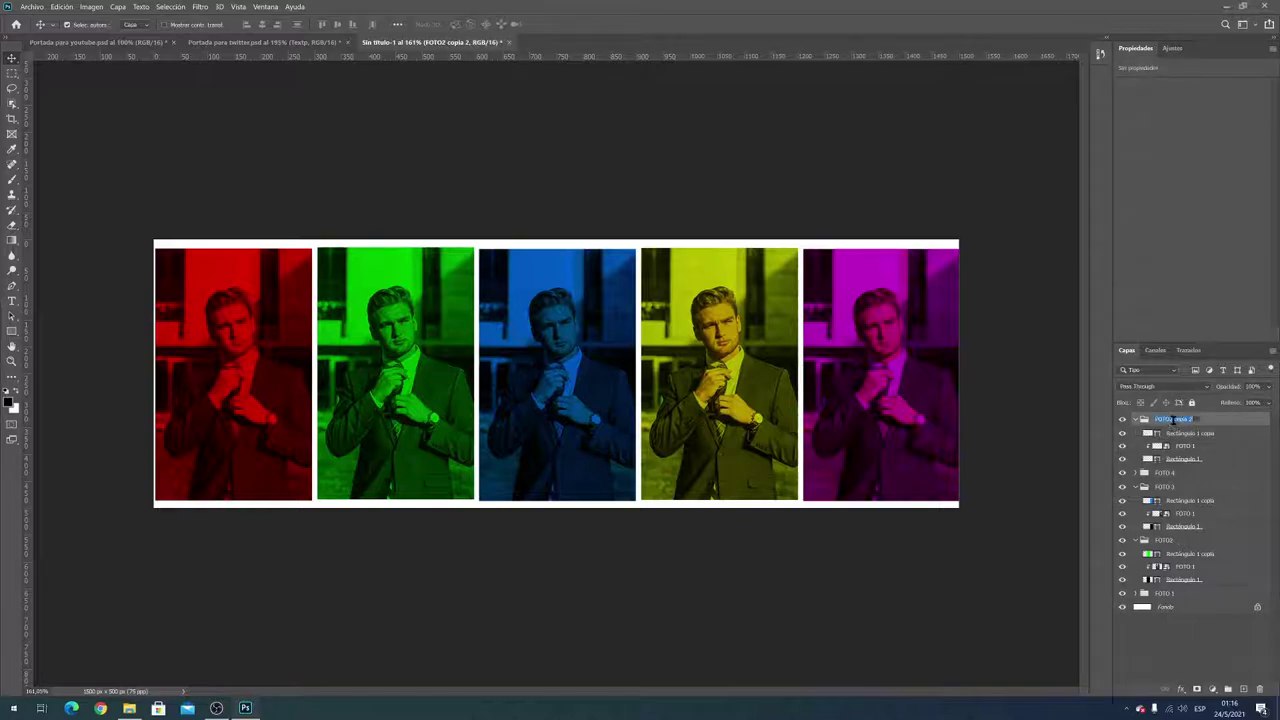
pyautogui.press('BackSpace')
# Commit the FOTO 5 name, then label FOTO 1 grey and FOTO2 blue
pyautogui.press('Return')
pyautogui.click(1136, 419)
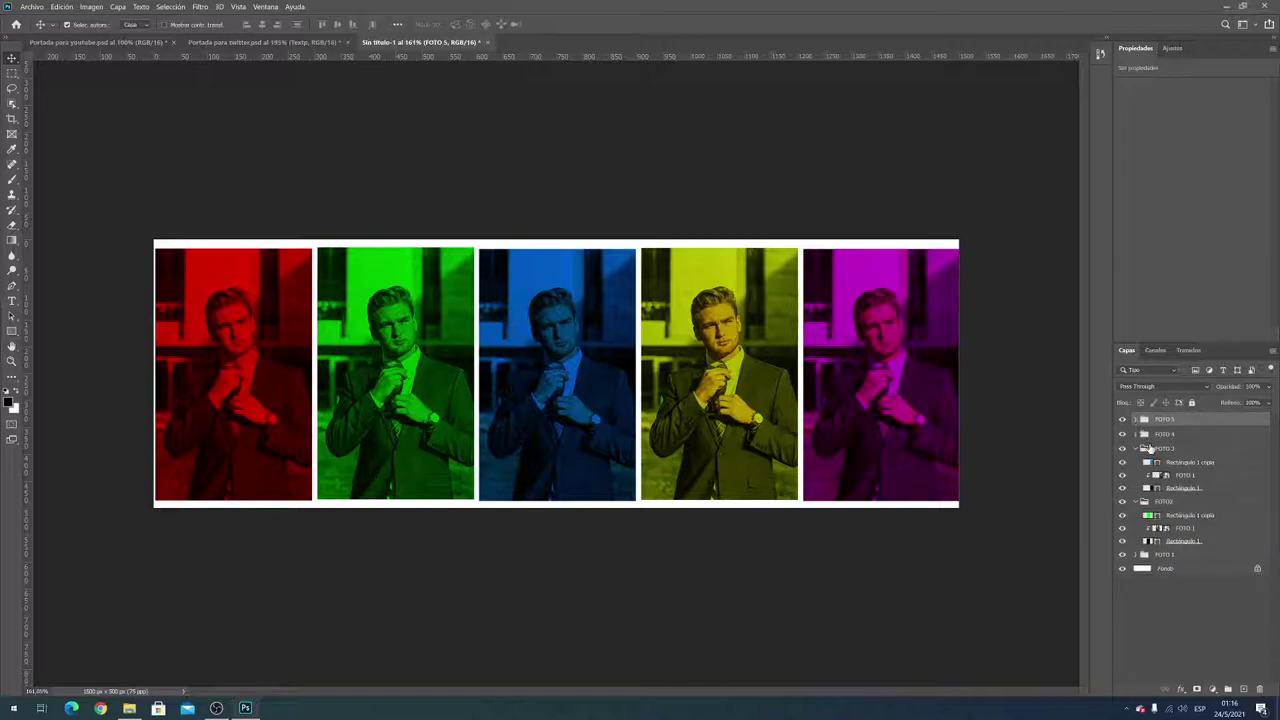
pyautogui.click(1136, 448)
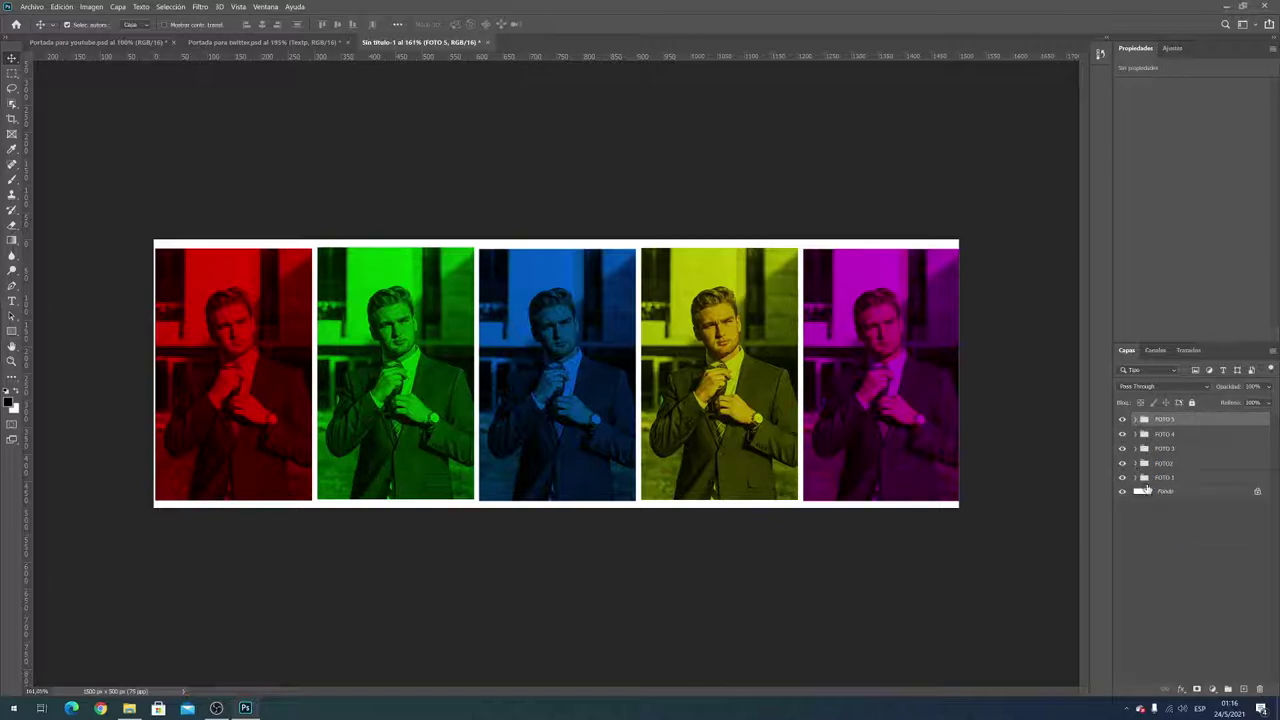
pyautogui.click(1160, 478)
pyautogui.rightClick(1158, 485)
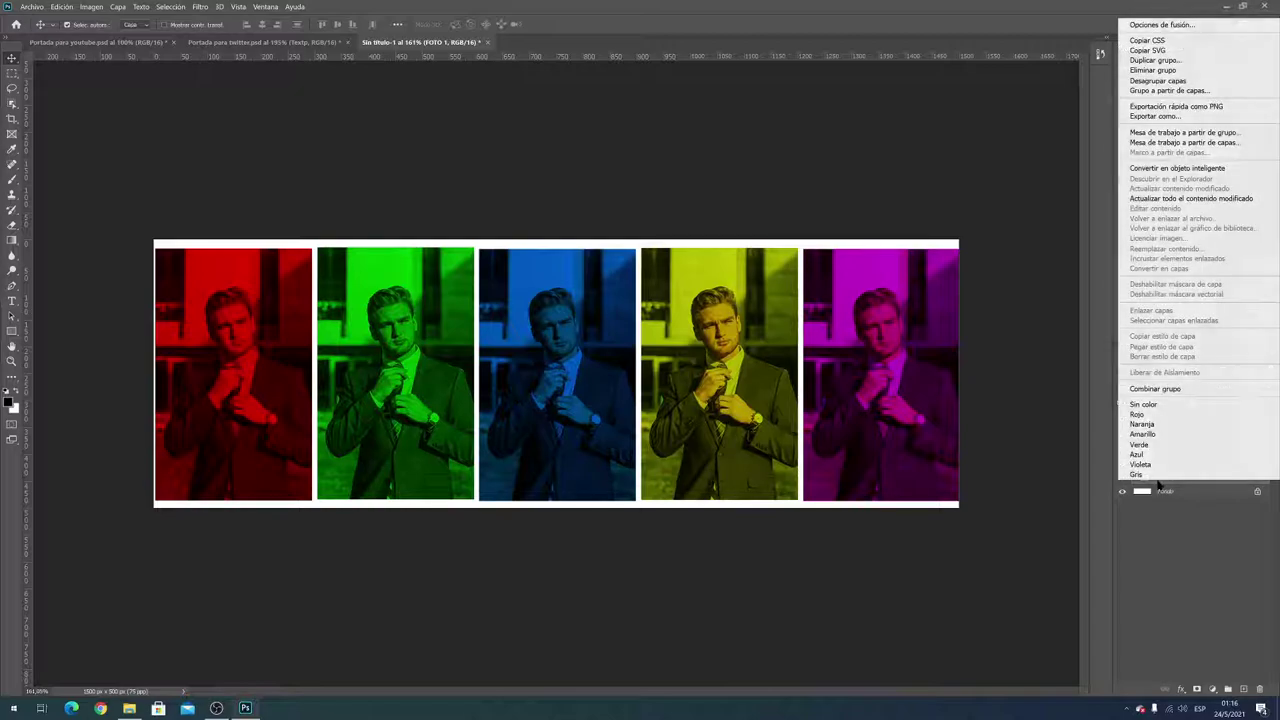
pyautogui.click(1161, 478)
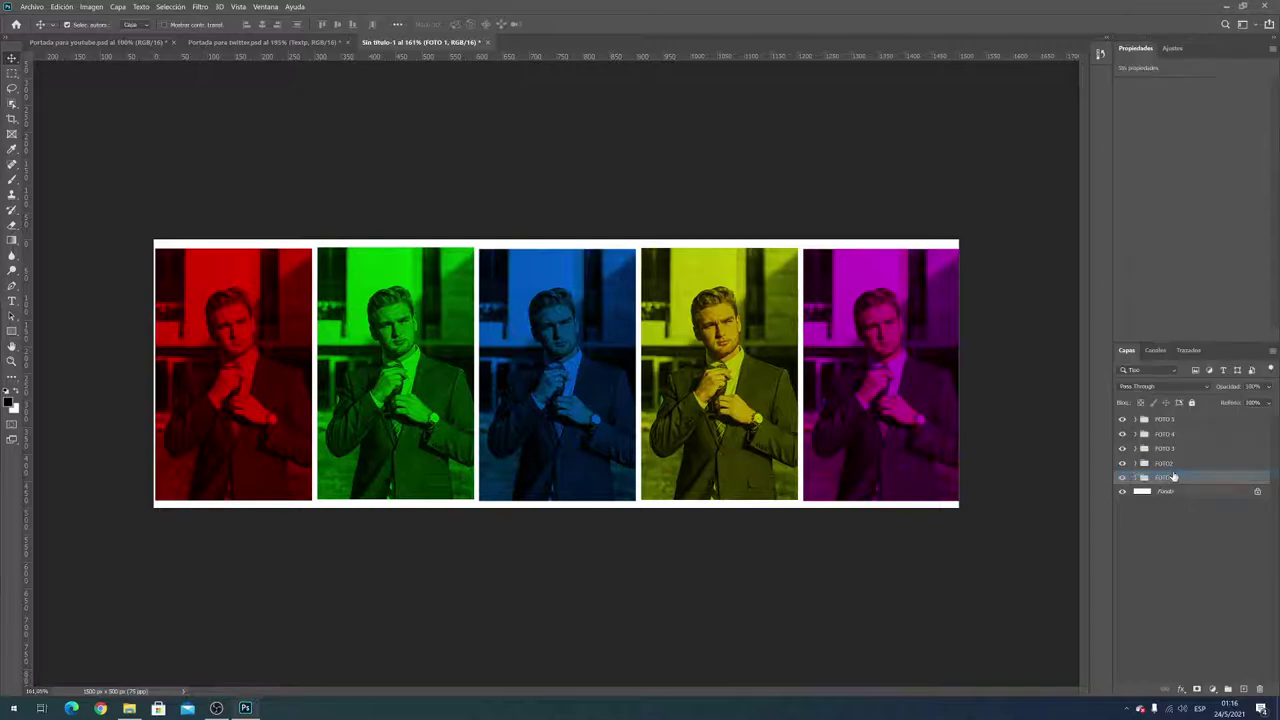
pyautogui.rightClick(1160, 463)
pyautogui.click(1171, 441)
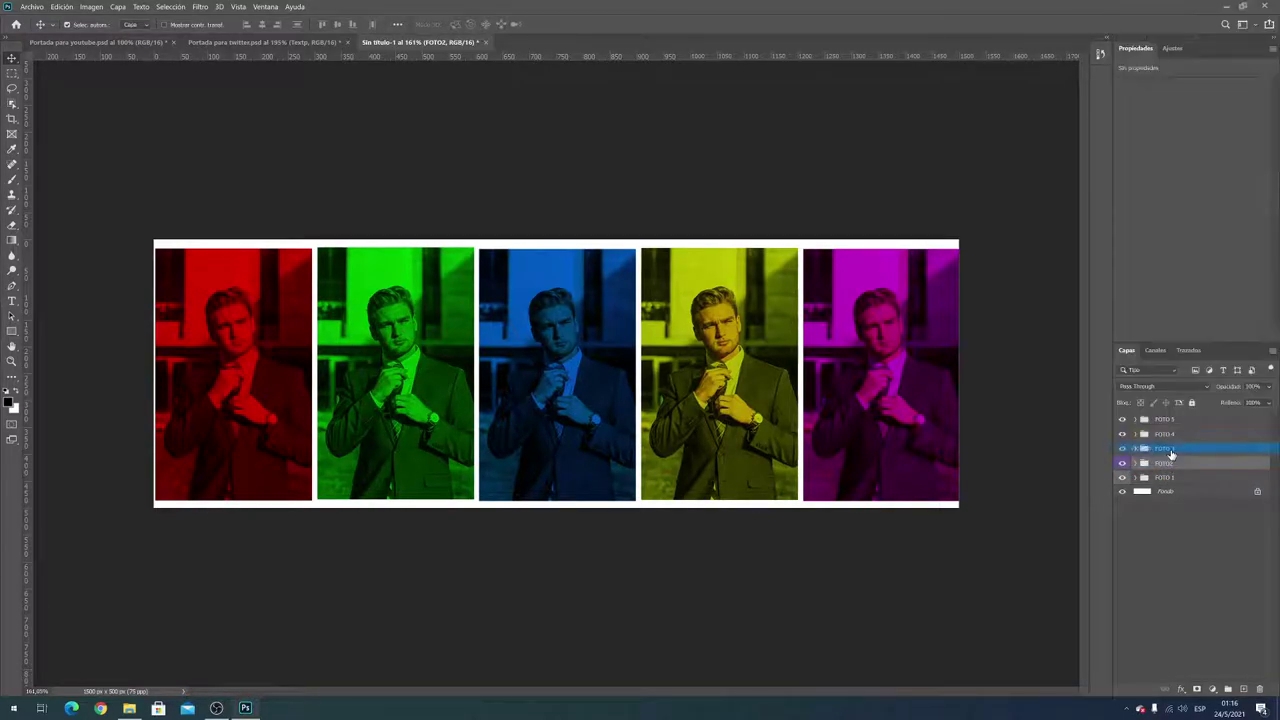
# Label FOTO 3 yellow, FOTO 4 red and FOTO 5 green
pyautogui.rightClick(1171, 450)
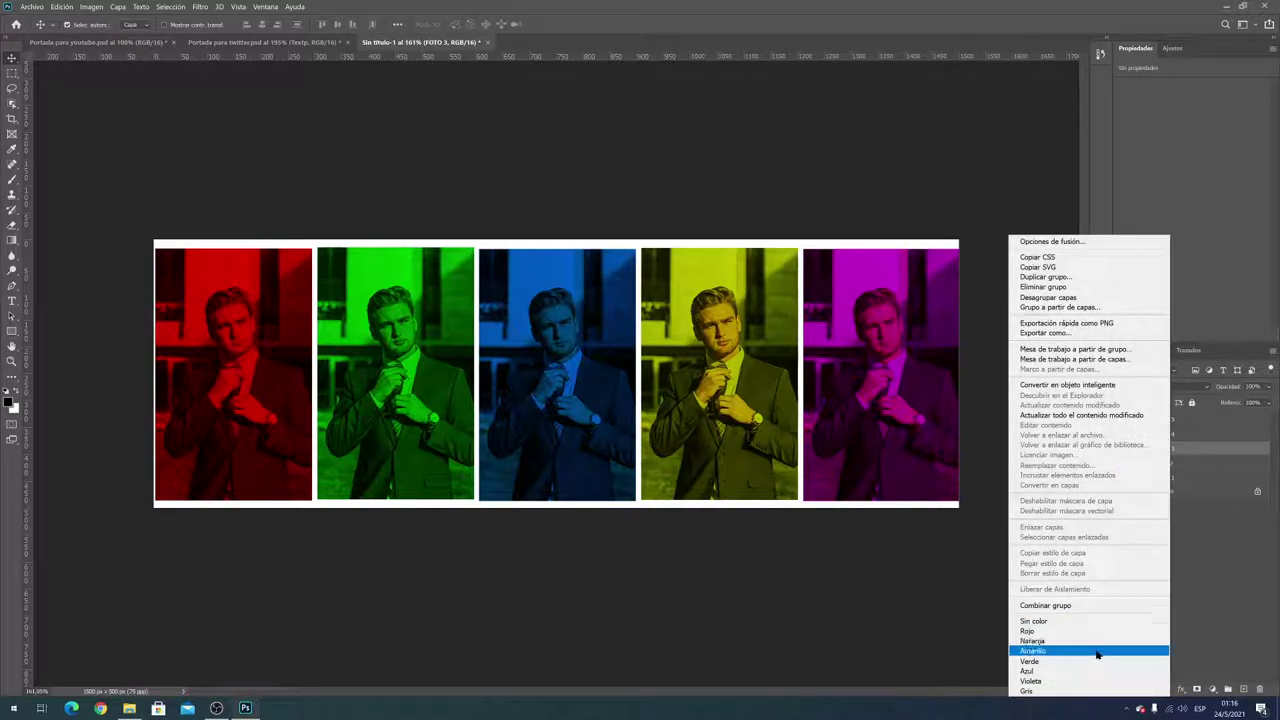
pyautogui.click(1098, 650)
pyautogui.click(1164, 435)
pyautogui.rightClick(1164, 441)
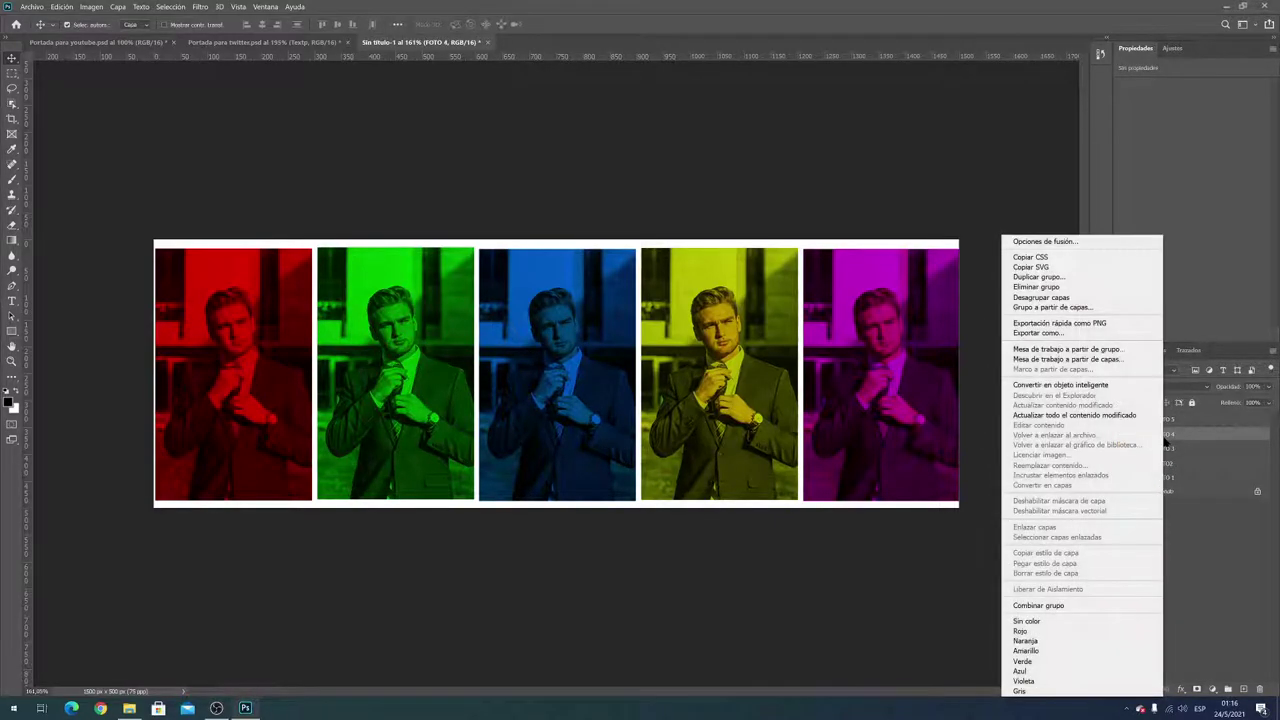
pyautogui.click(1098, 631)
pyautogui.click(1165, 420)
pyautogui.rightClick(1167, 425)
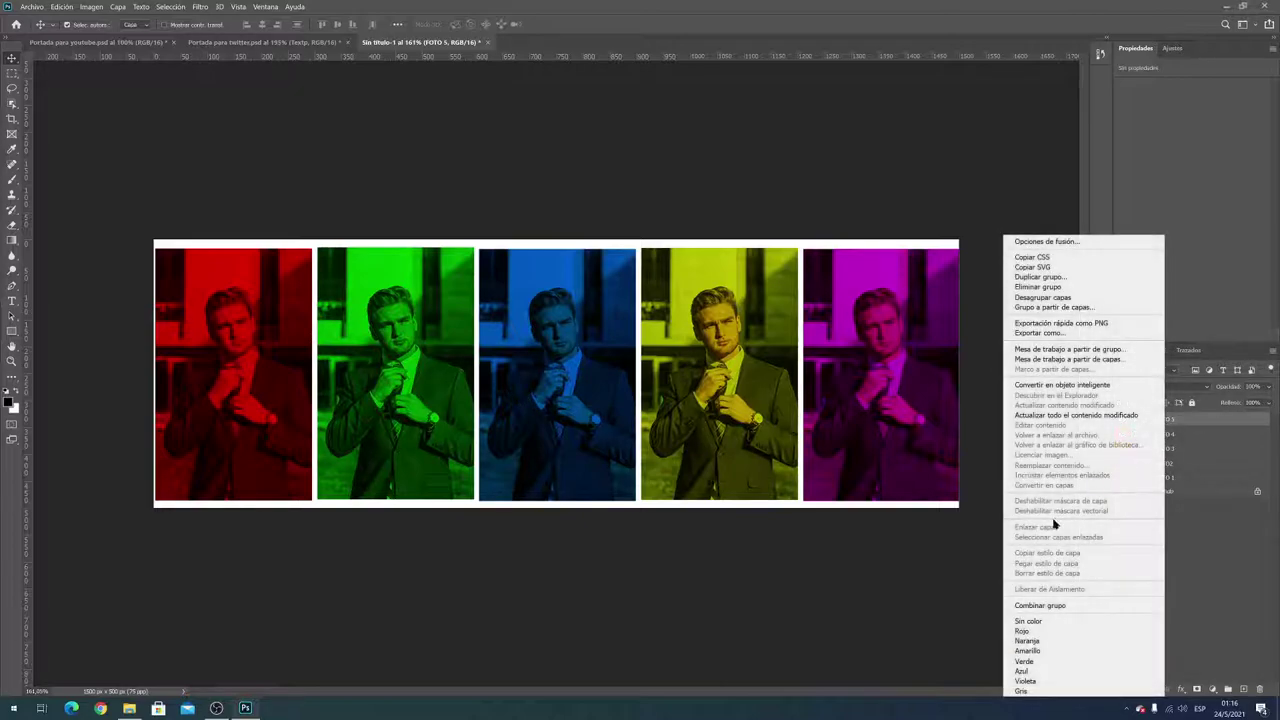
pyautogui.click(1043, 661)
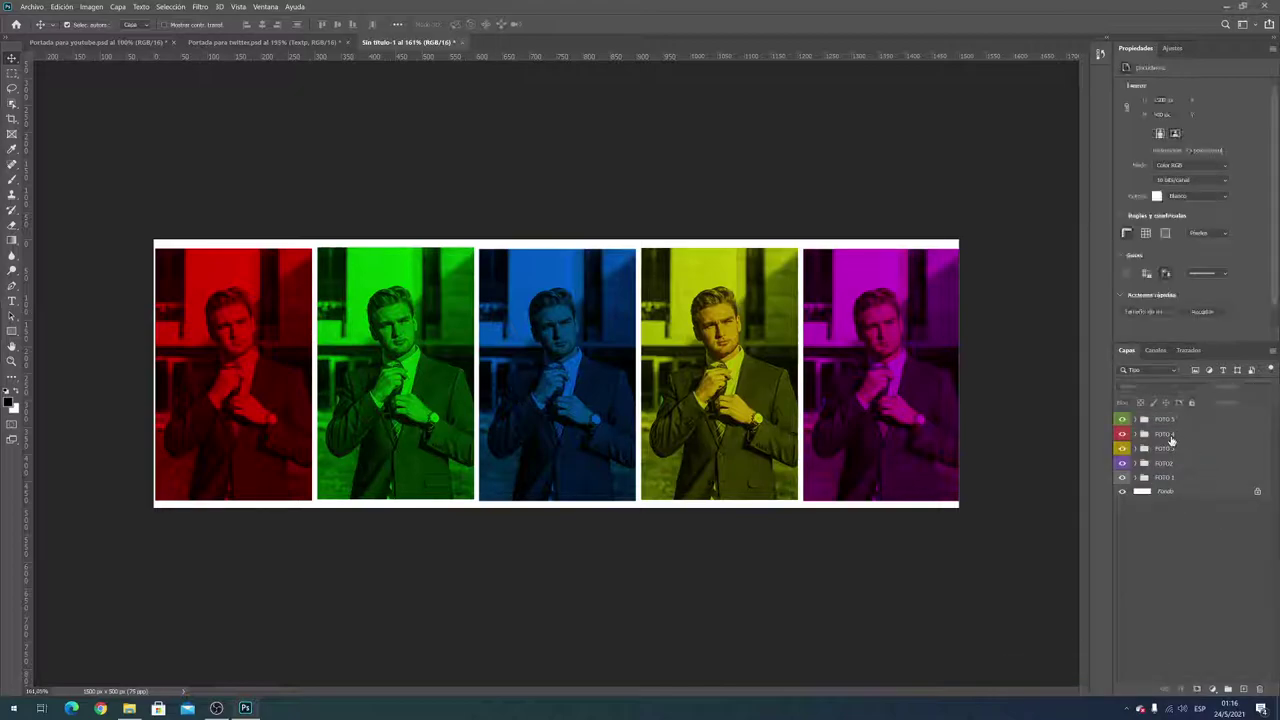
pyautogui.click(1135, 420)
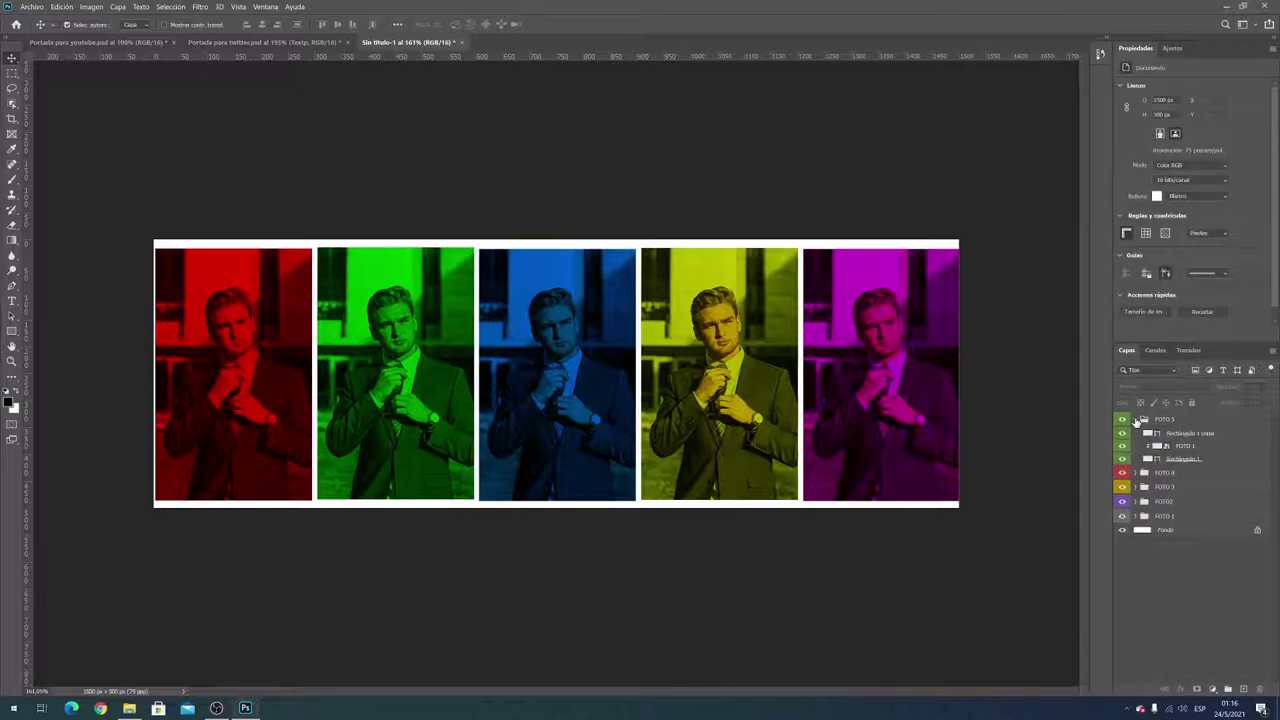
pyautogui.click(1136, 421)
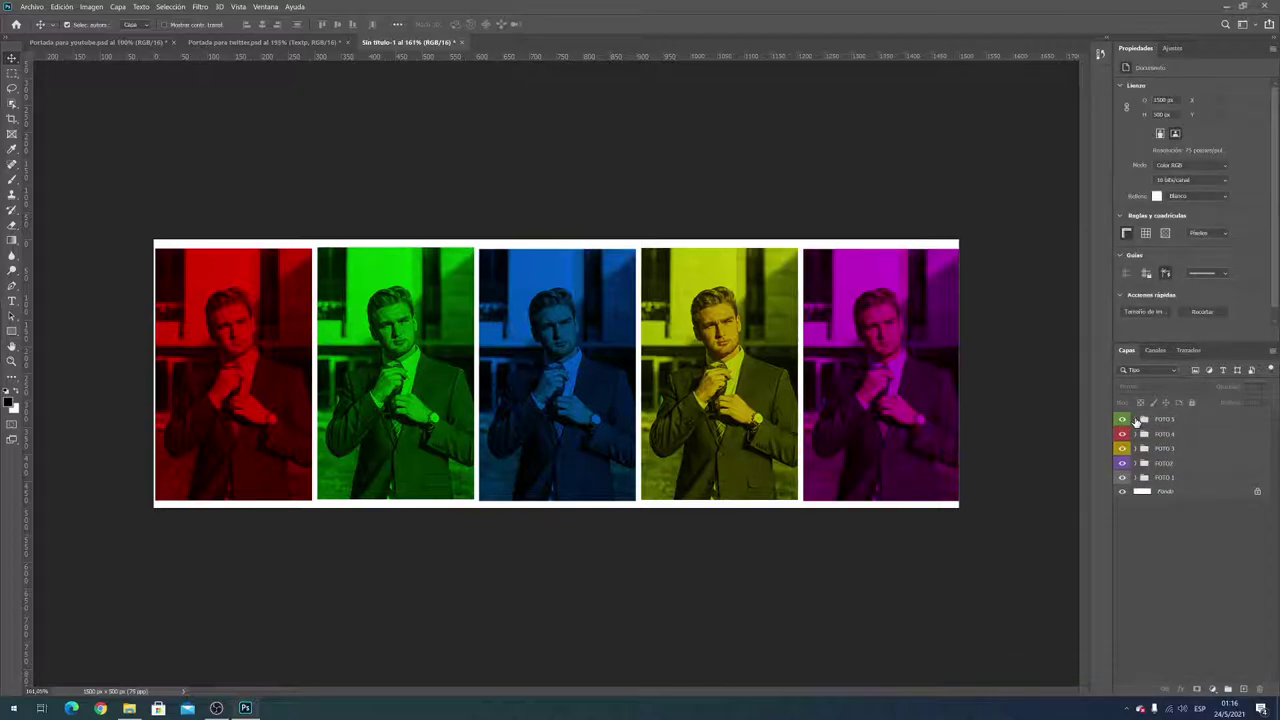
pyautogui.click(1168, 478)
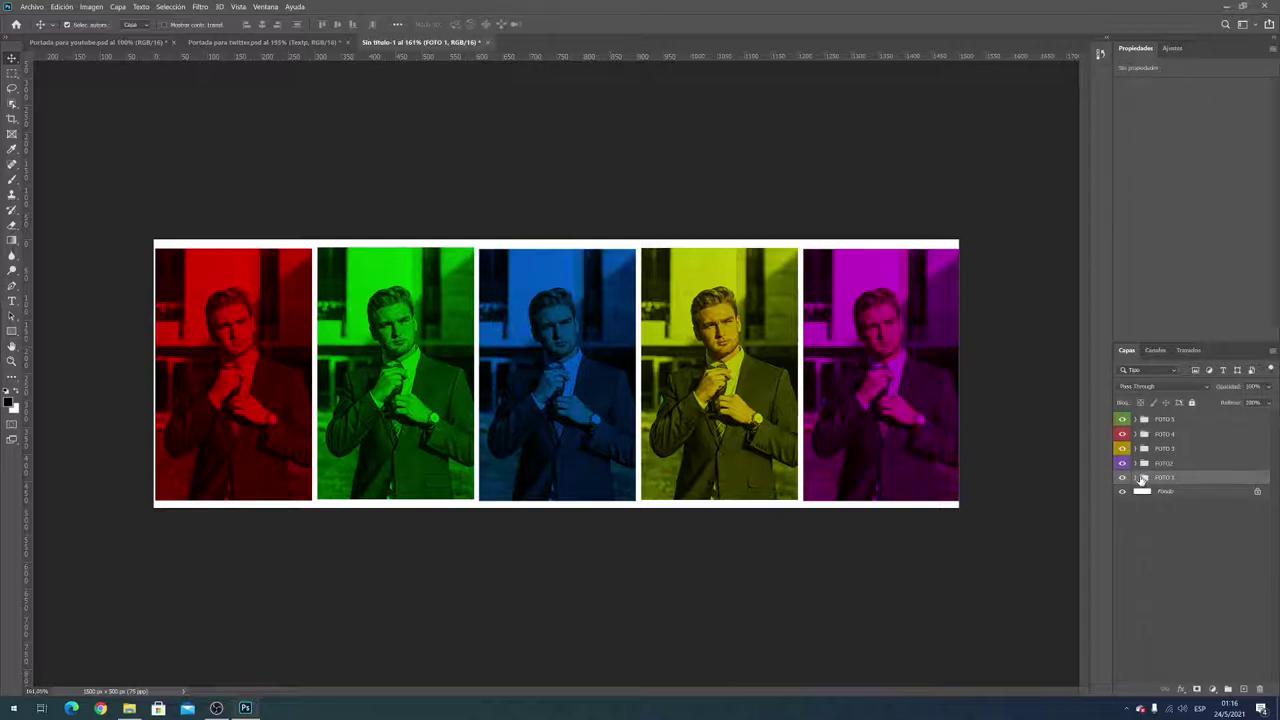
# Replace the FOTO2 portrait layer's content with image 32 from the orden folder
pyautogui.click(1135, 464)
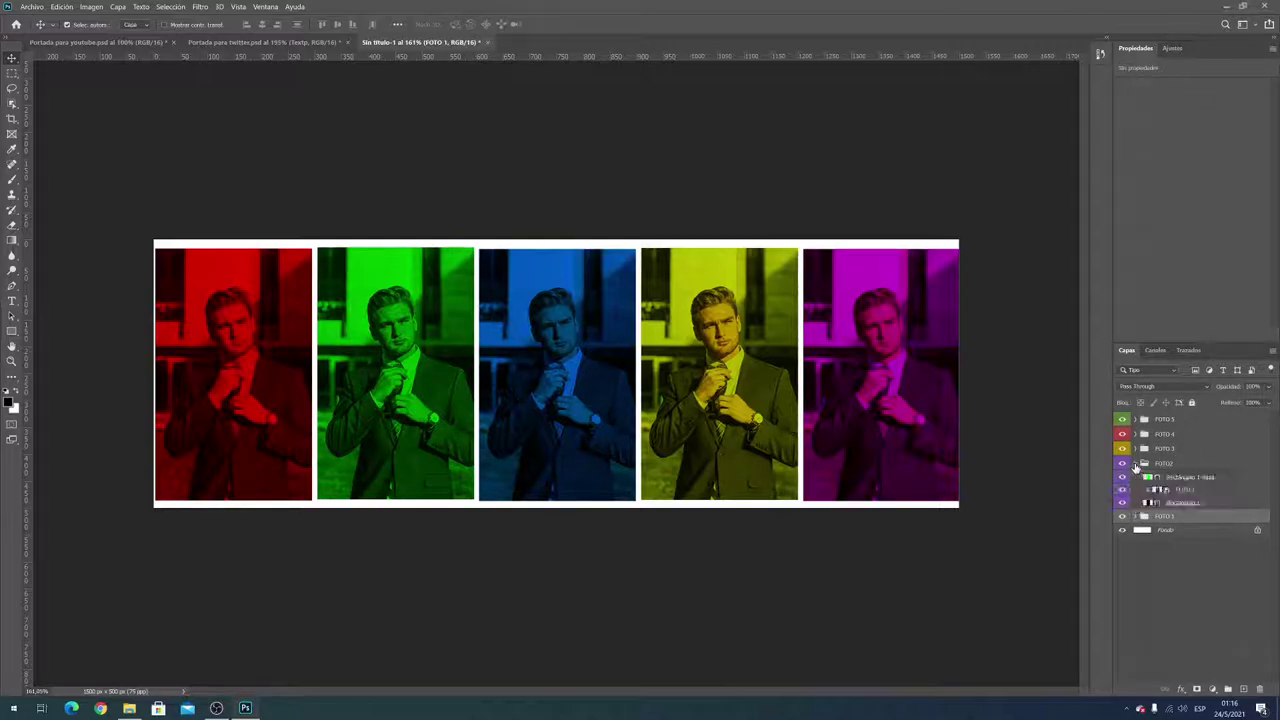
pyautogui.click(1182, 491)
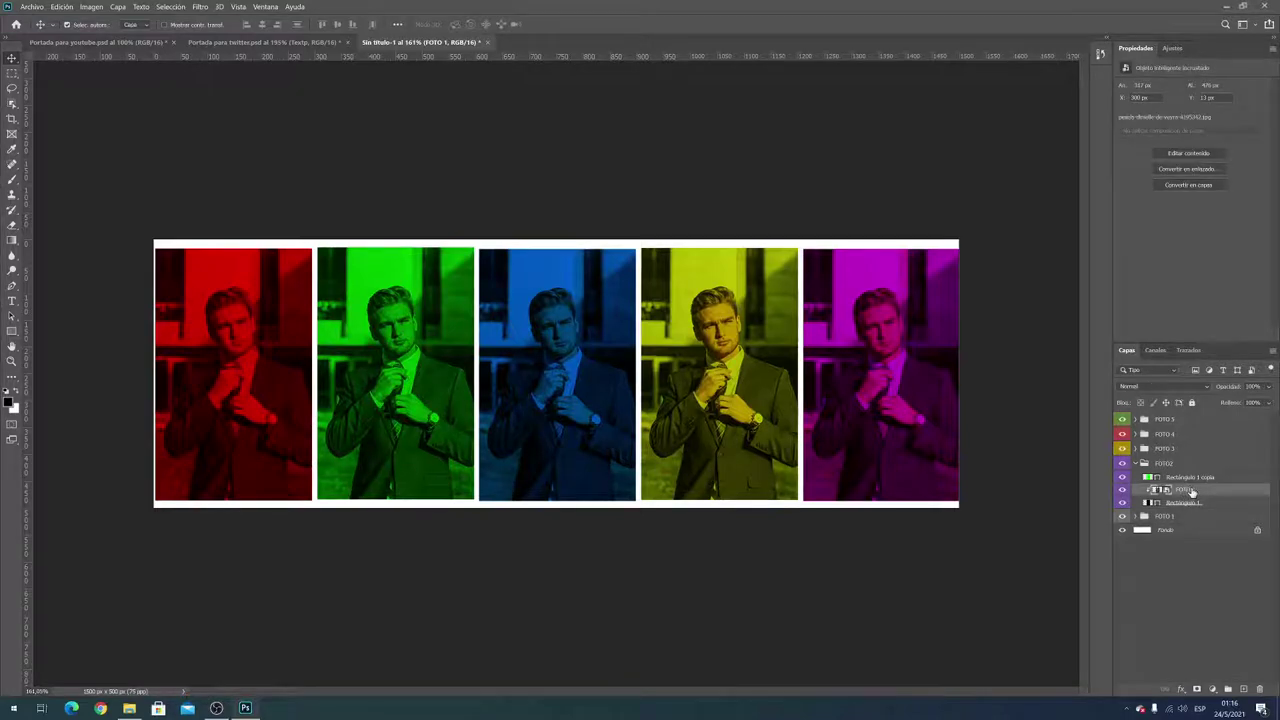
pyautogui.rightClick(1215, 492)
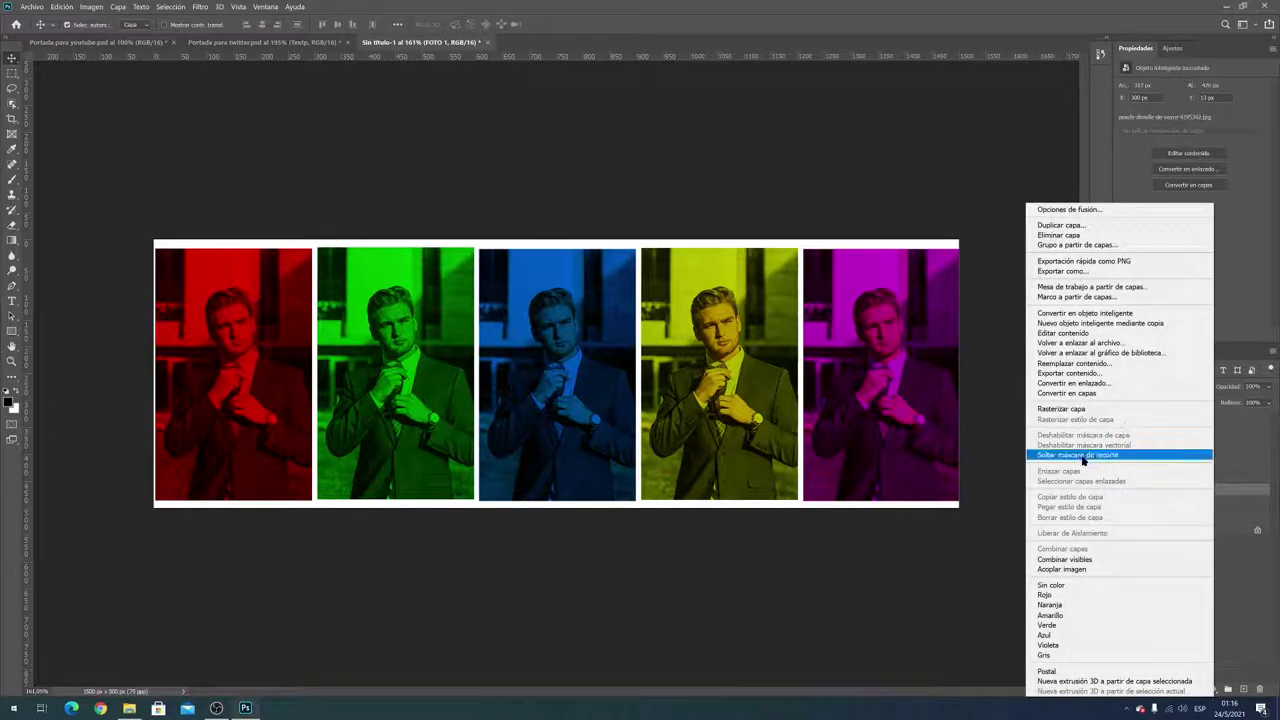
pyautogui.click(1075, 364)
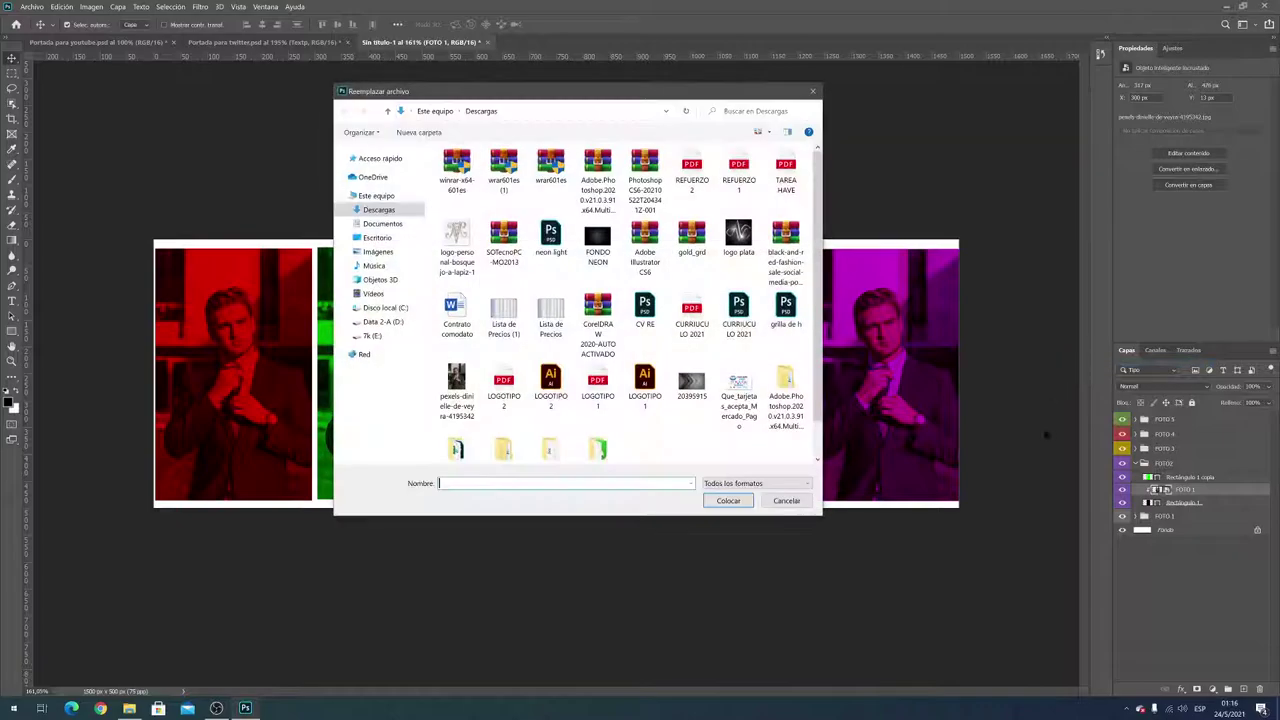
pyautogui.scroll(-1, 737, 414)
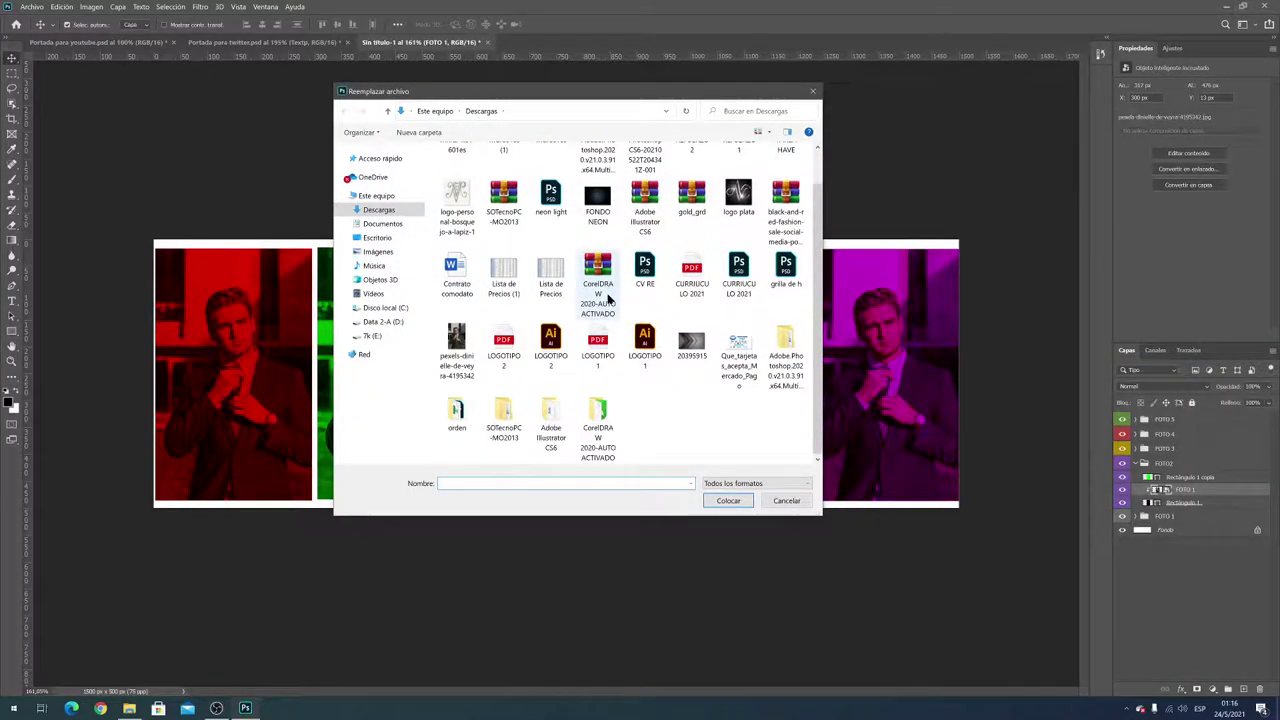
pyautogui.doubleClick(454, 415)
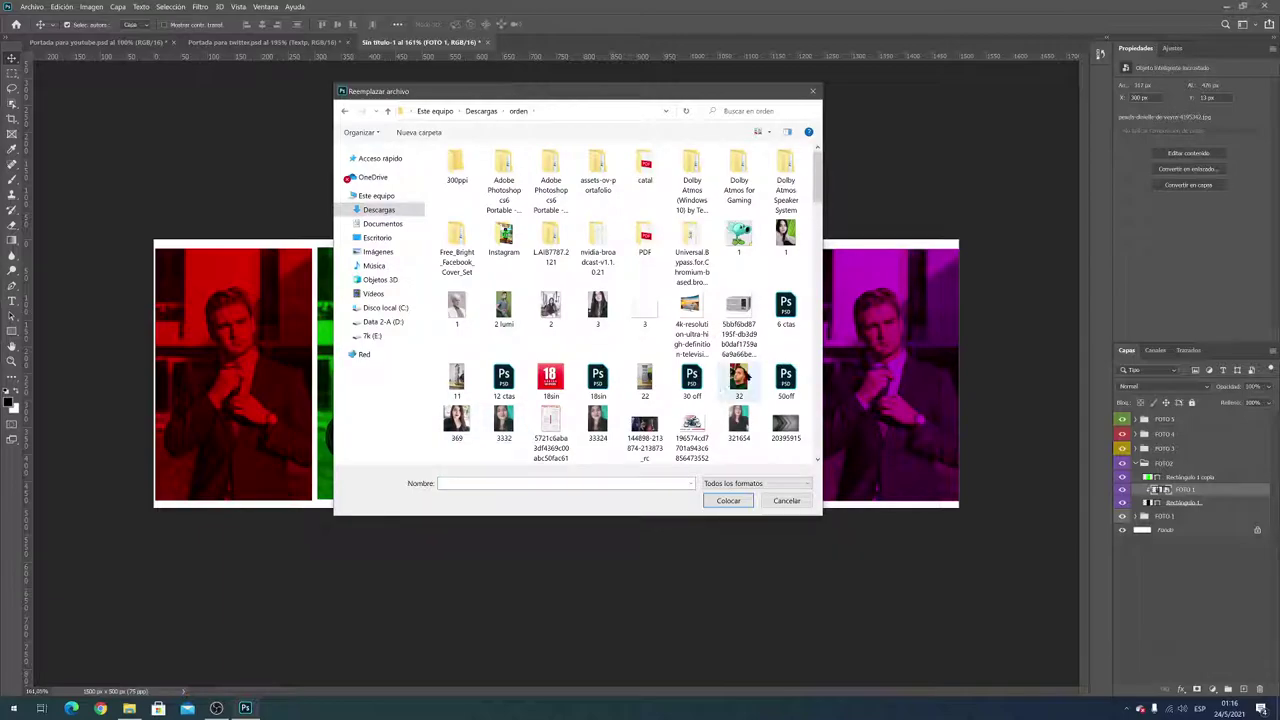
pyautogui.doubleClick(739, 378)
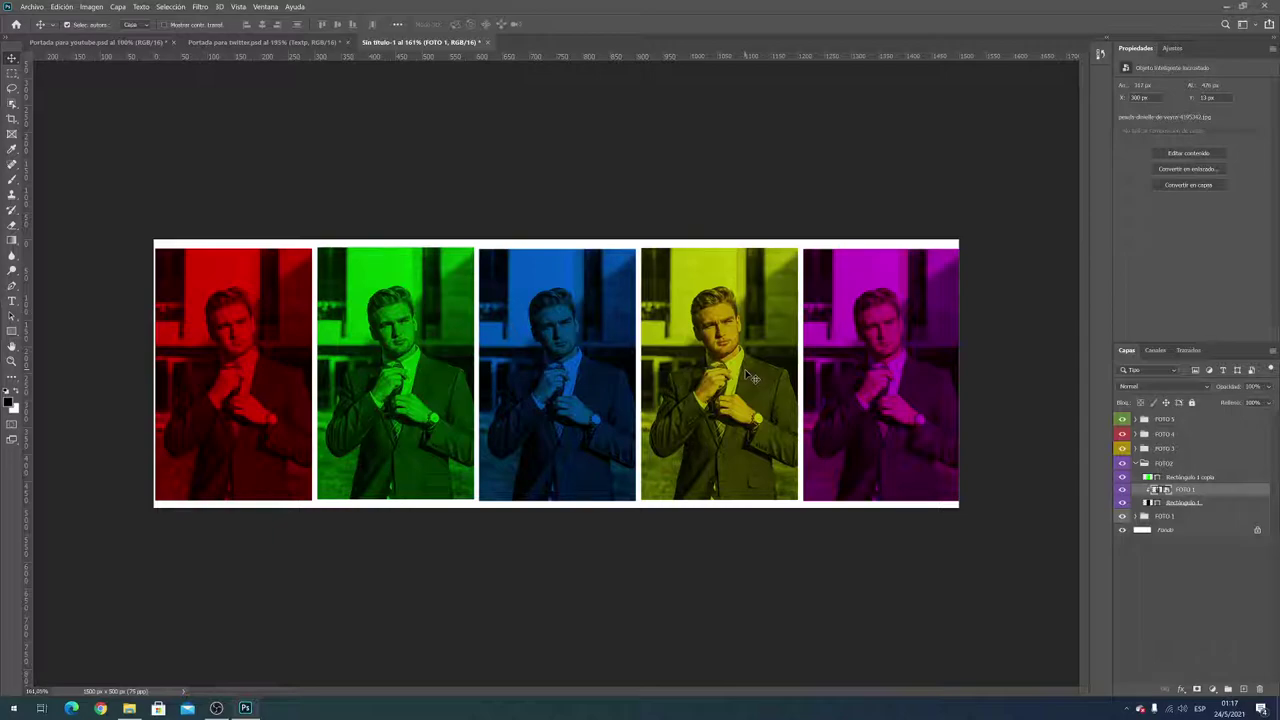
# Undo the replacement and delete the FOTO 1 portrait from the FOTO2 group
pyautogui.click(56, 7)
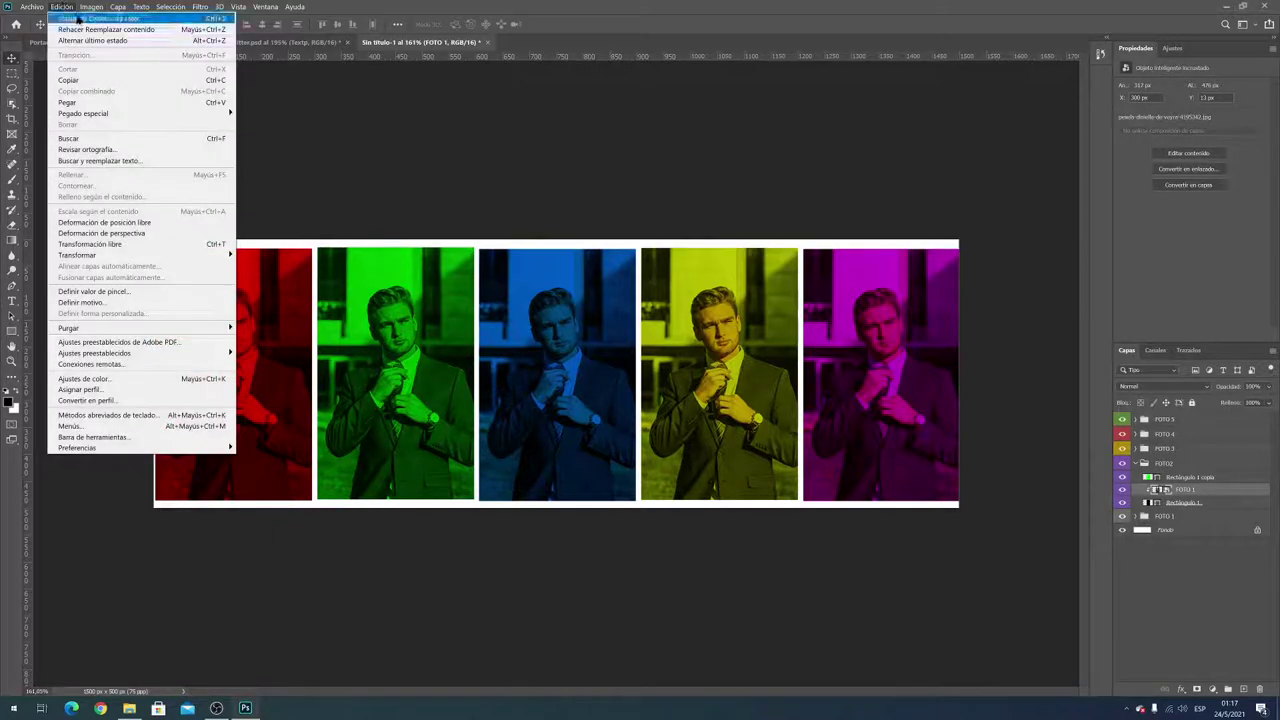
pyautogui.click(78, 18)
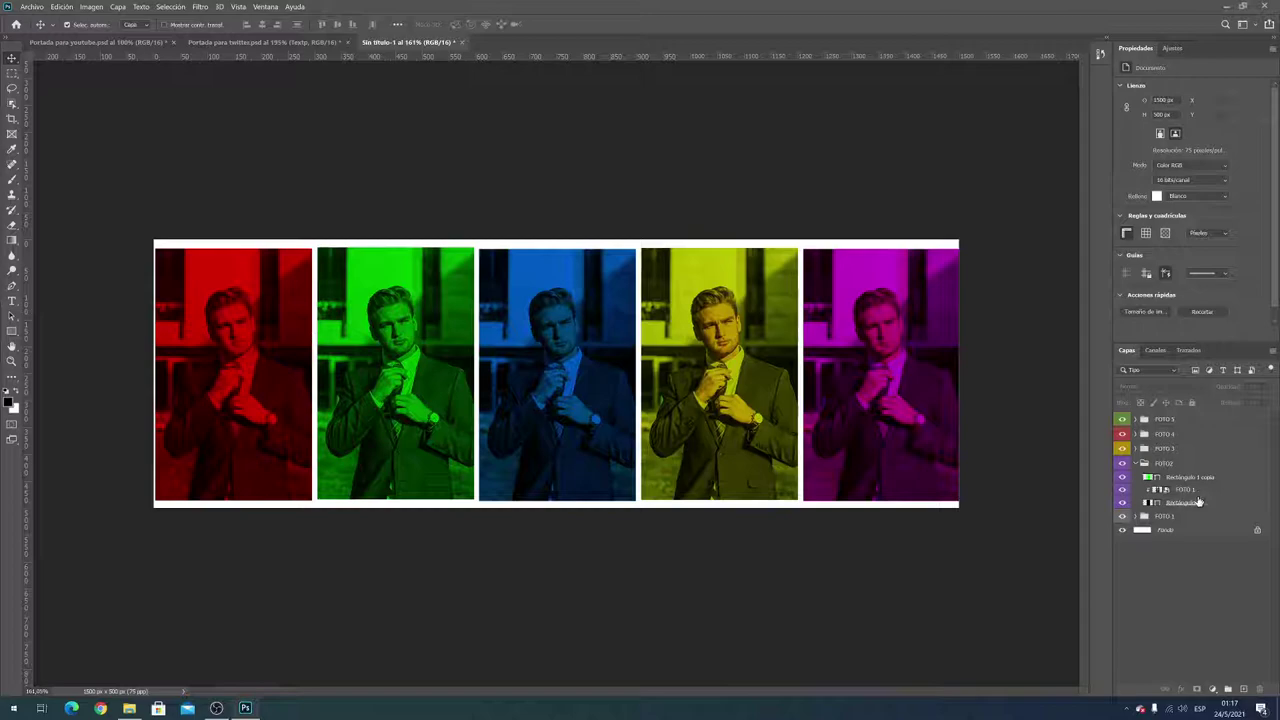
pyautogui.click(1193, 490)
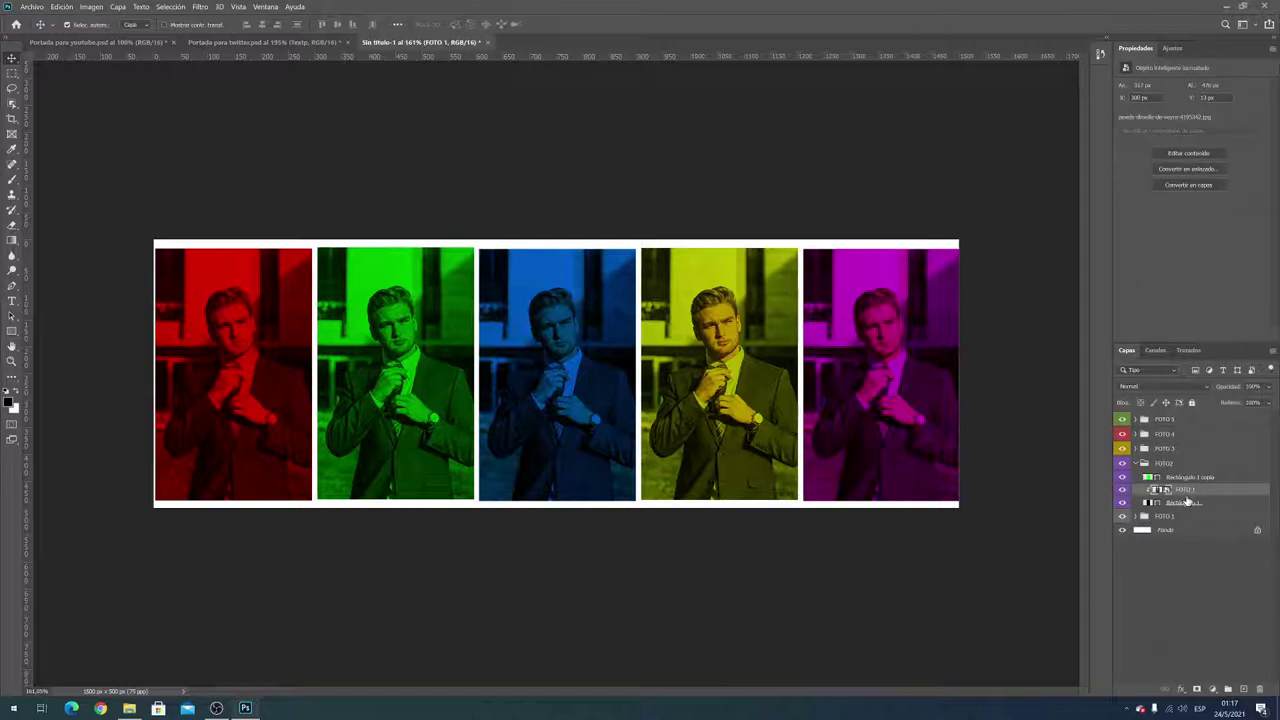
pyautogui.press('Delete')
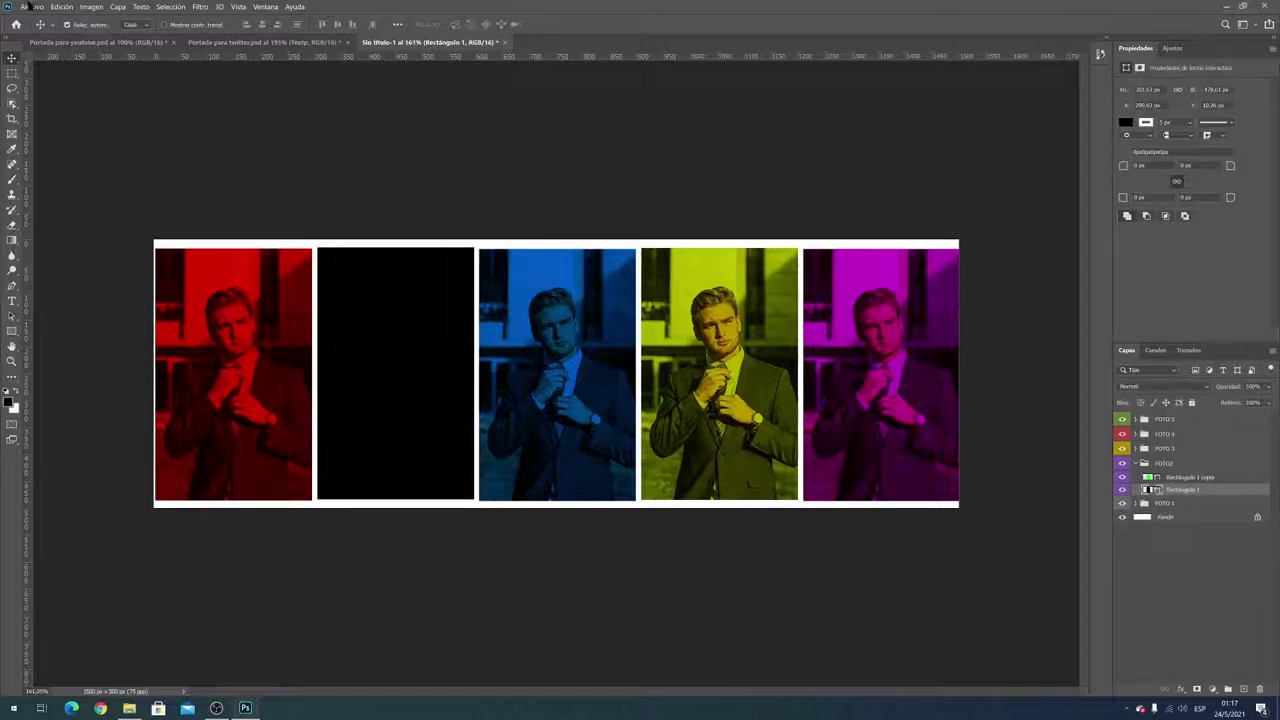
# Place image 32 as an embedded image in the second panel and clip it to that frame
pyautogui.click(30, 6)
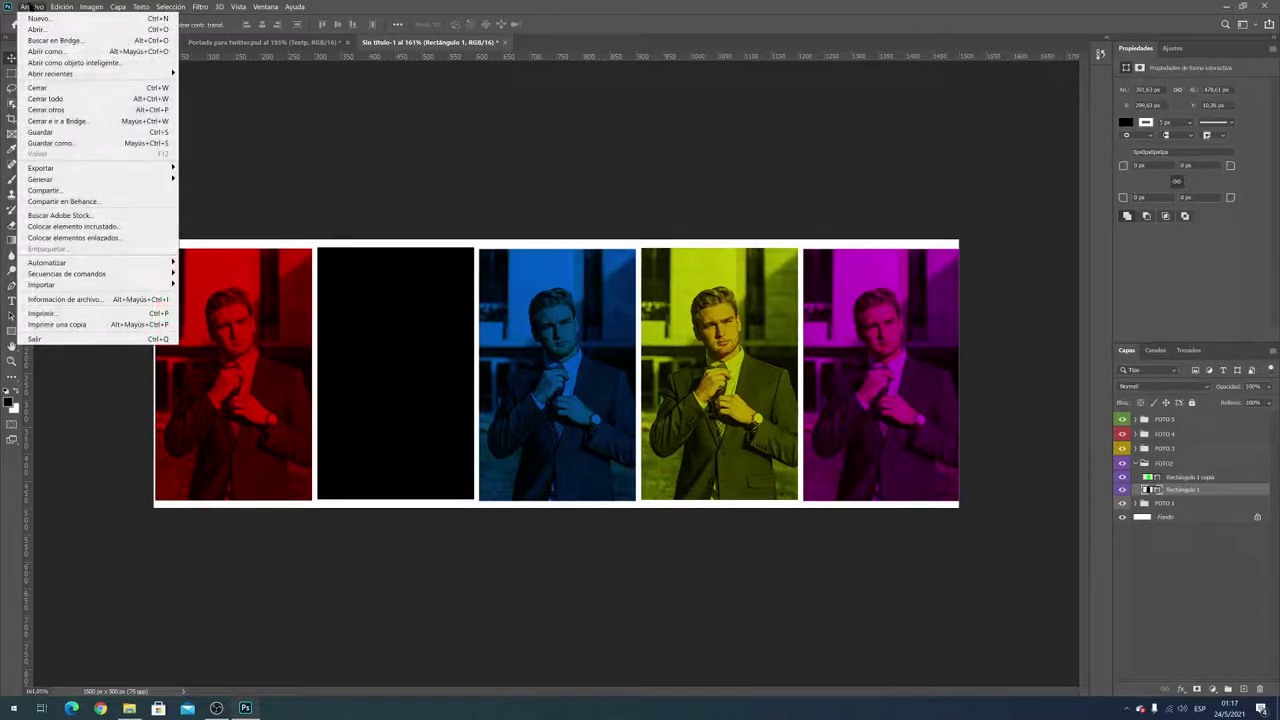
pyautogui.click(95, 226)
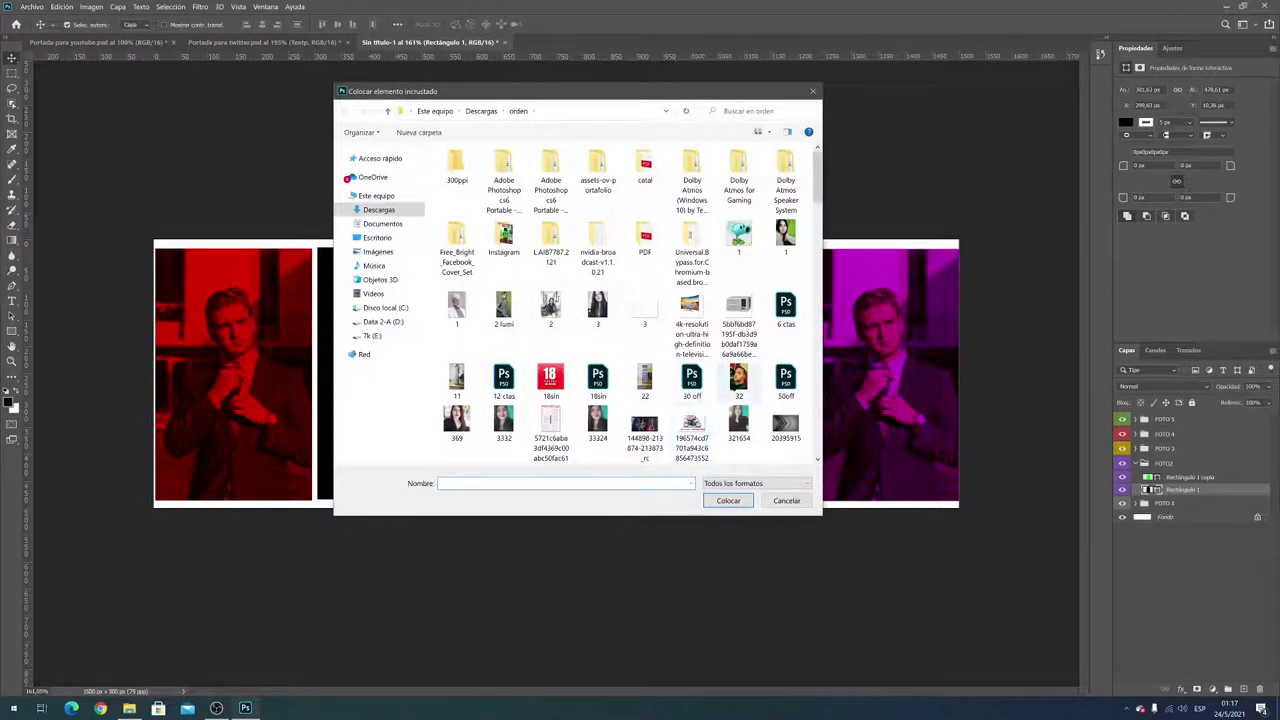
pyautogui.doubleClick(740, 385)
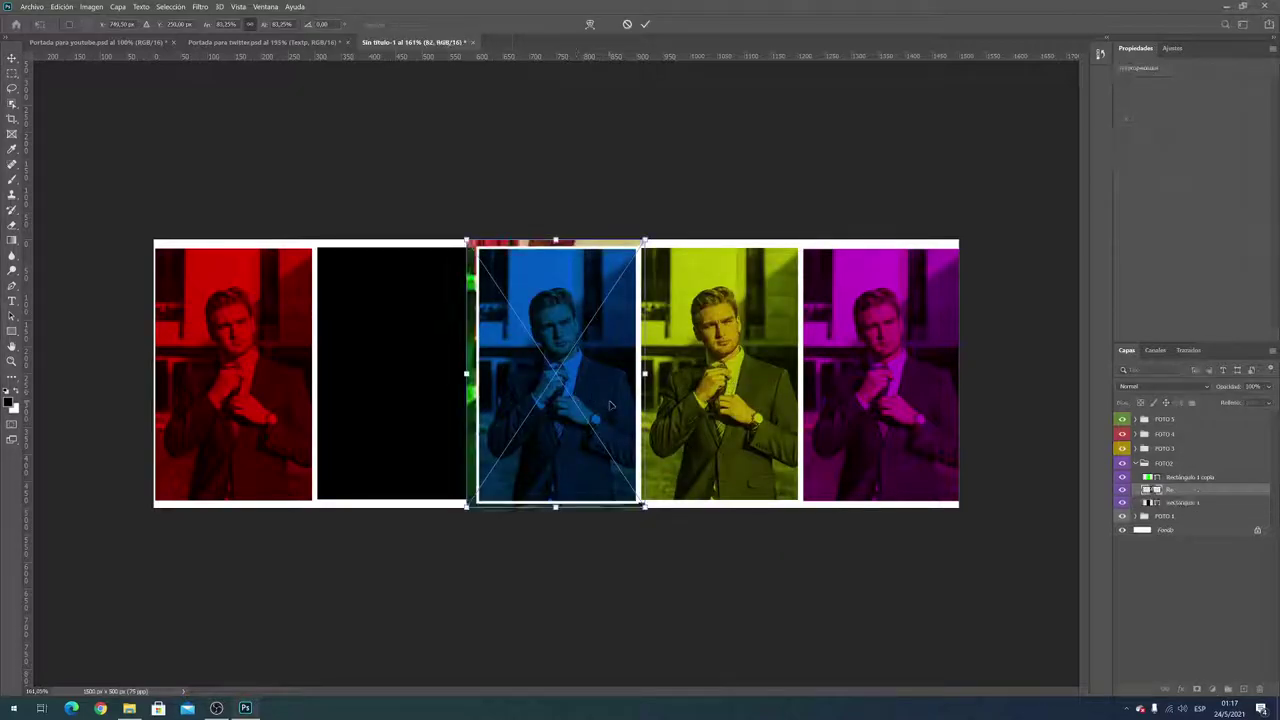
pyautogui.moveTo(610, 405); pyautogui.dragTo(447, 405)
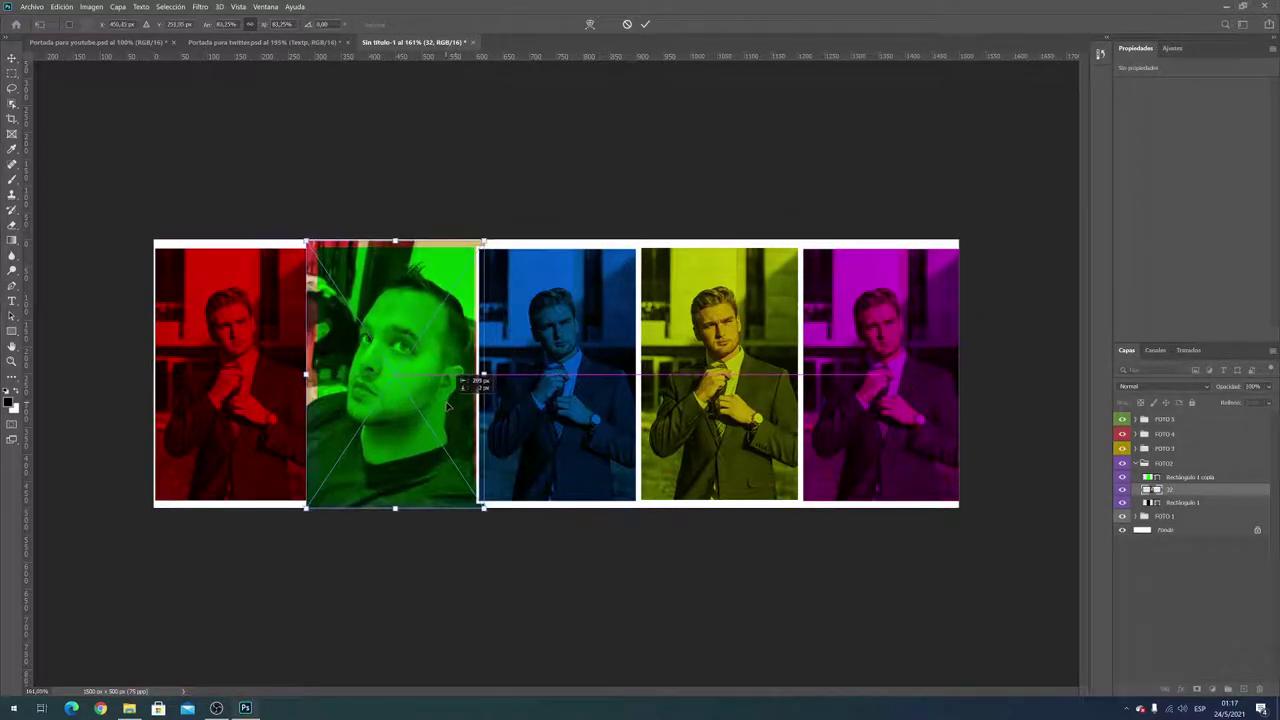
pyautogui.press('Return')
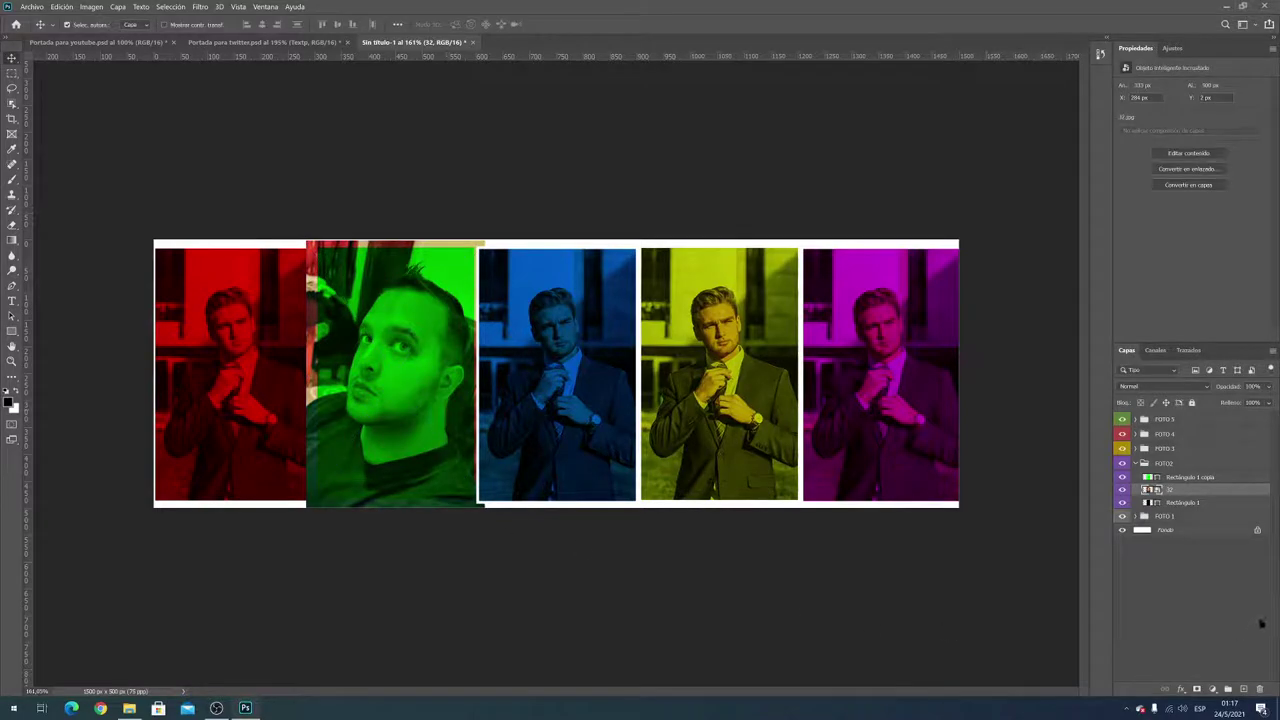
pyautogui.rightClick(1178, 498)
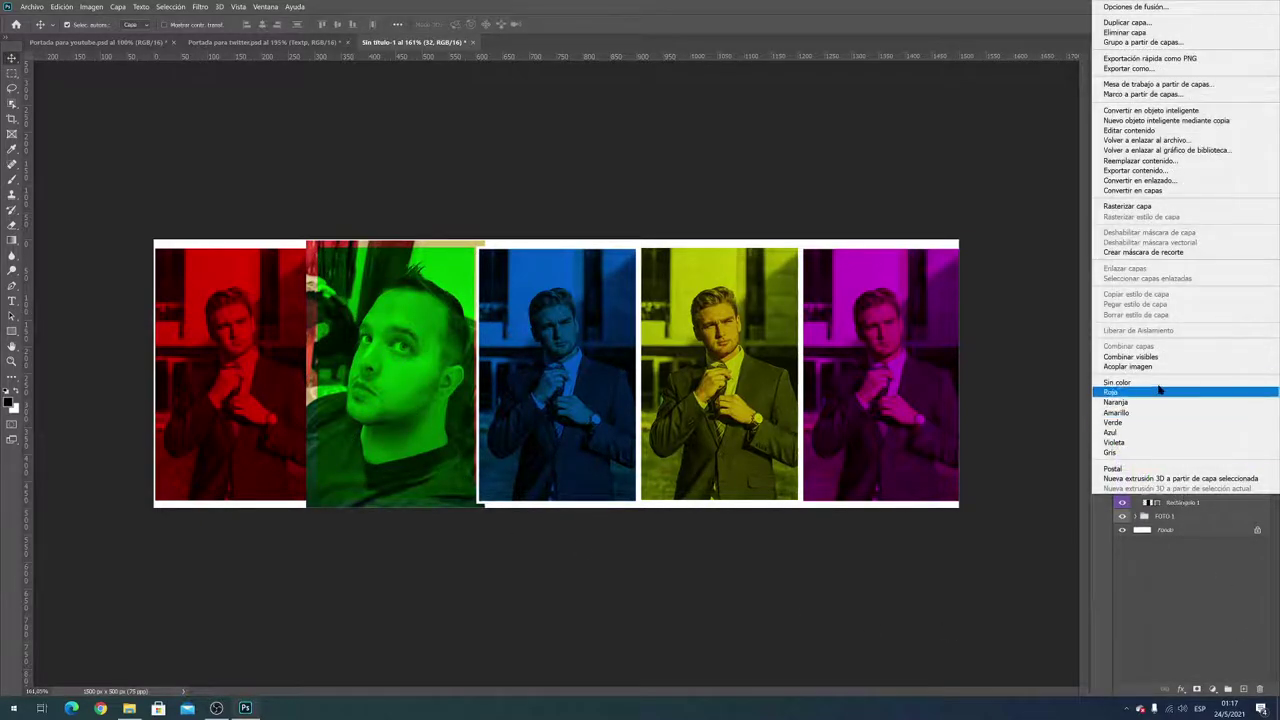
pyautogui.click(1165, 253)
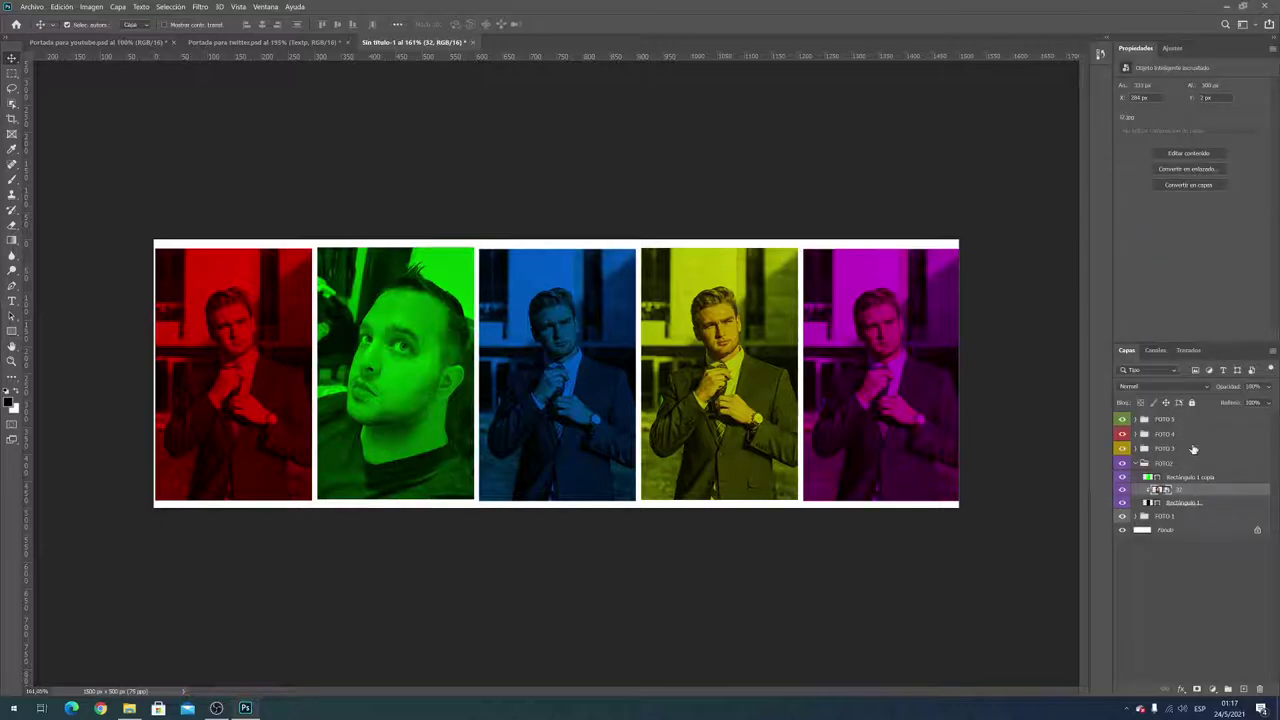
# Delete the old FOTO 3 photo and place a new portrait as an embedded image
pyautogui.click(1140, 452)
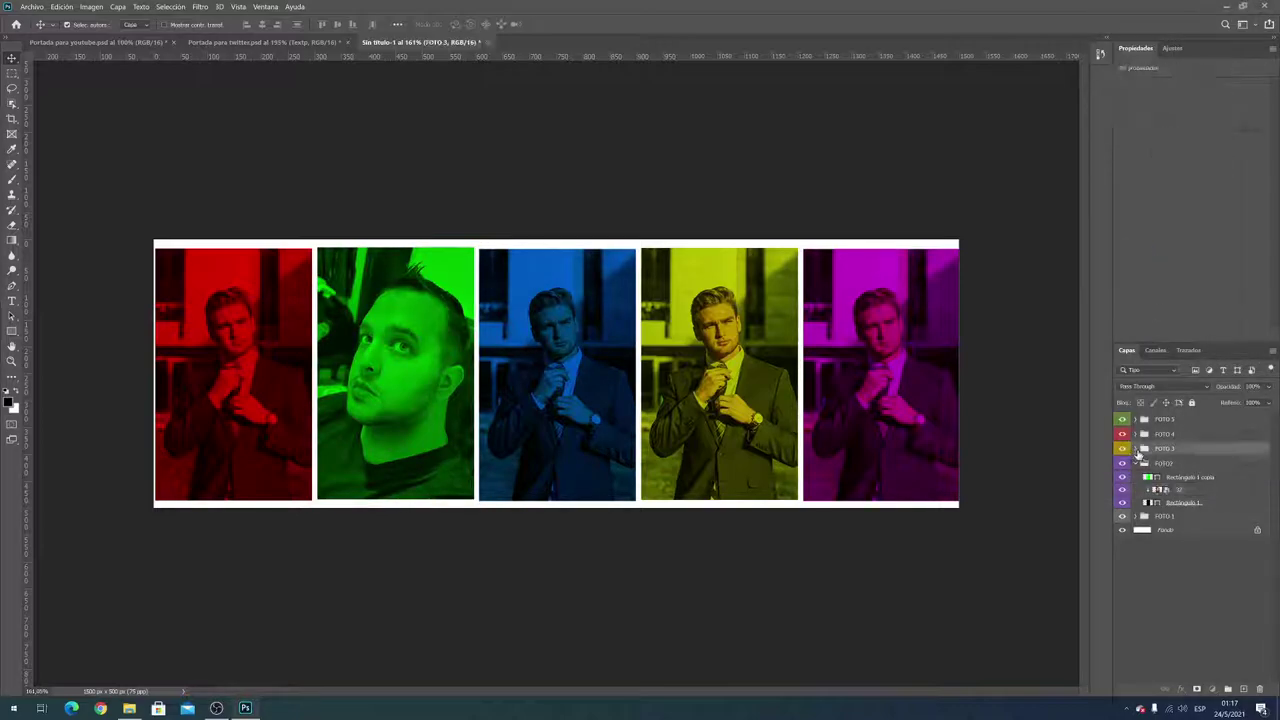
pyautogui.click(1188, 478)
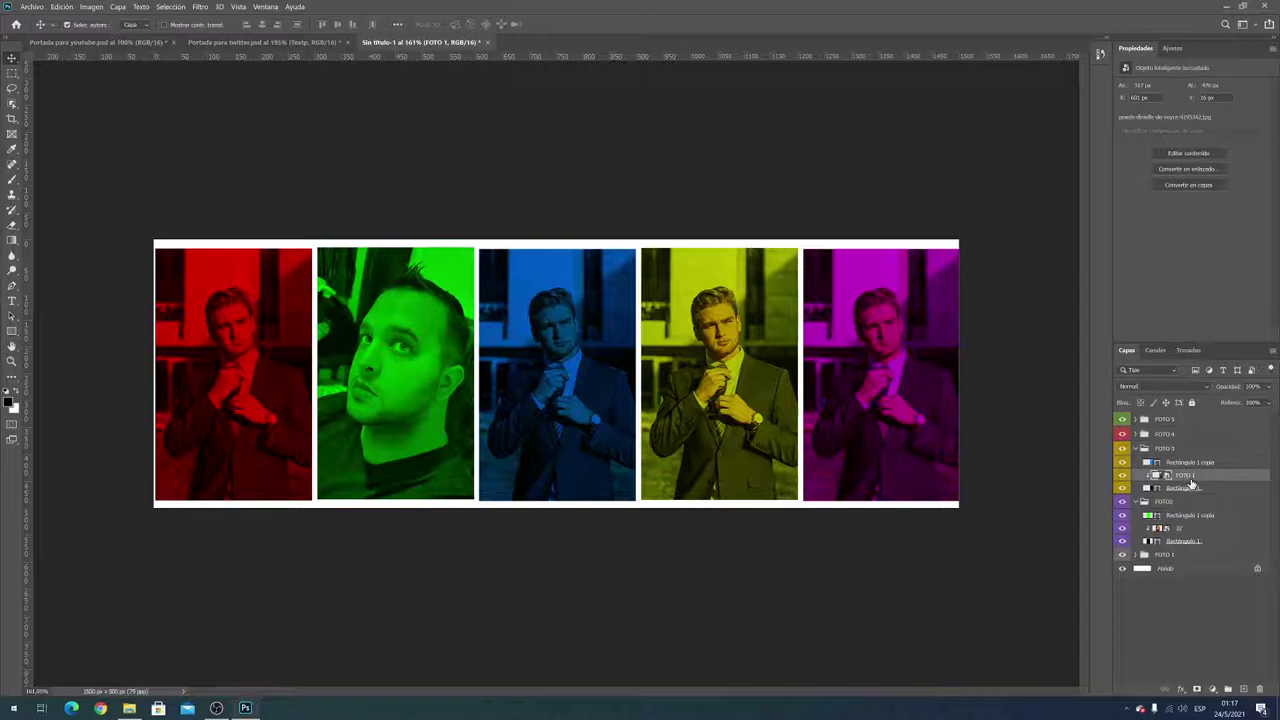
pyautogui.press('Delete')
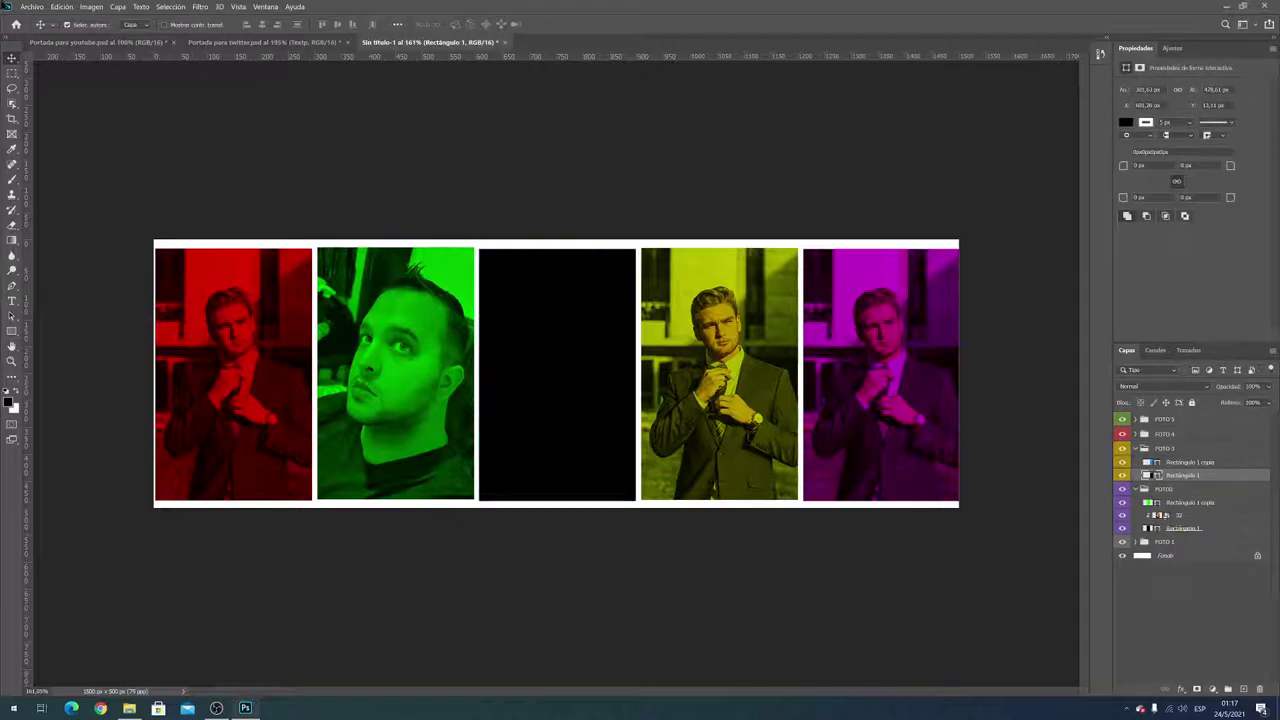
pyautogui.click(38, 7)
pyautogui.click(75, 227)
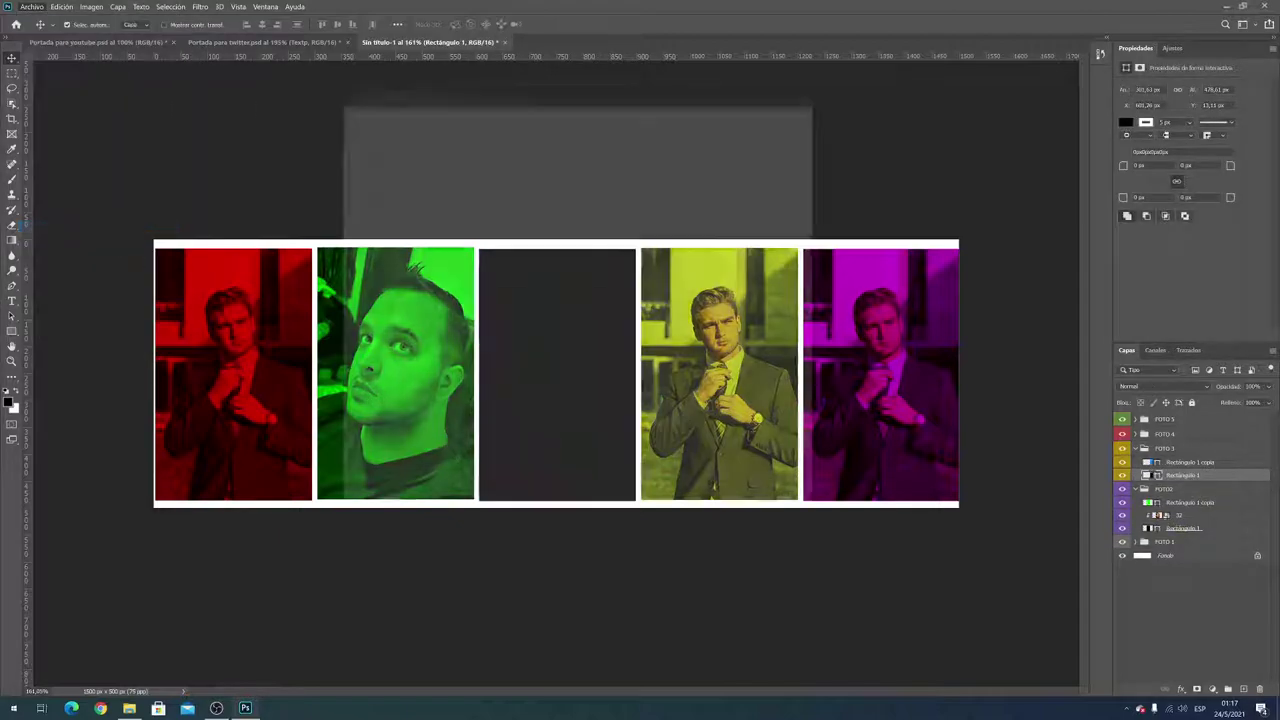
pyautogui.scroll(-5, 700, 370)
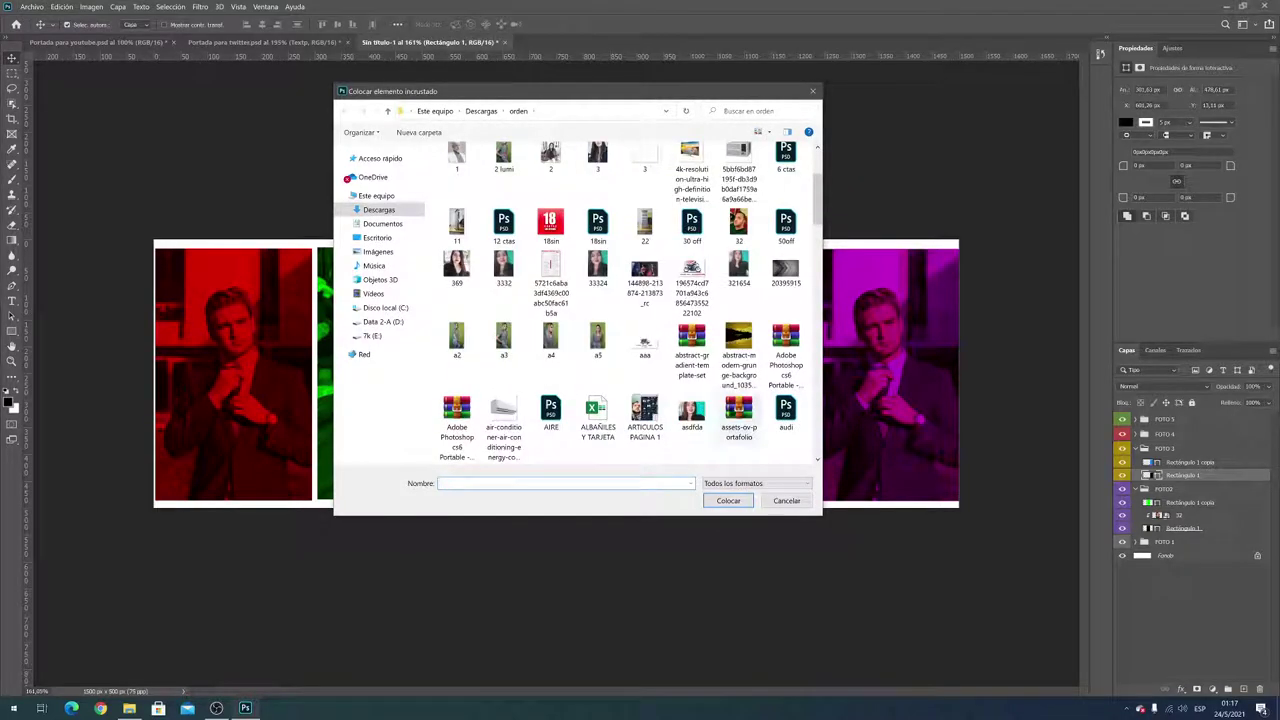
pyautogui.scroll(-3, 617, 290)
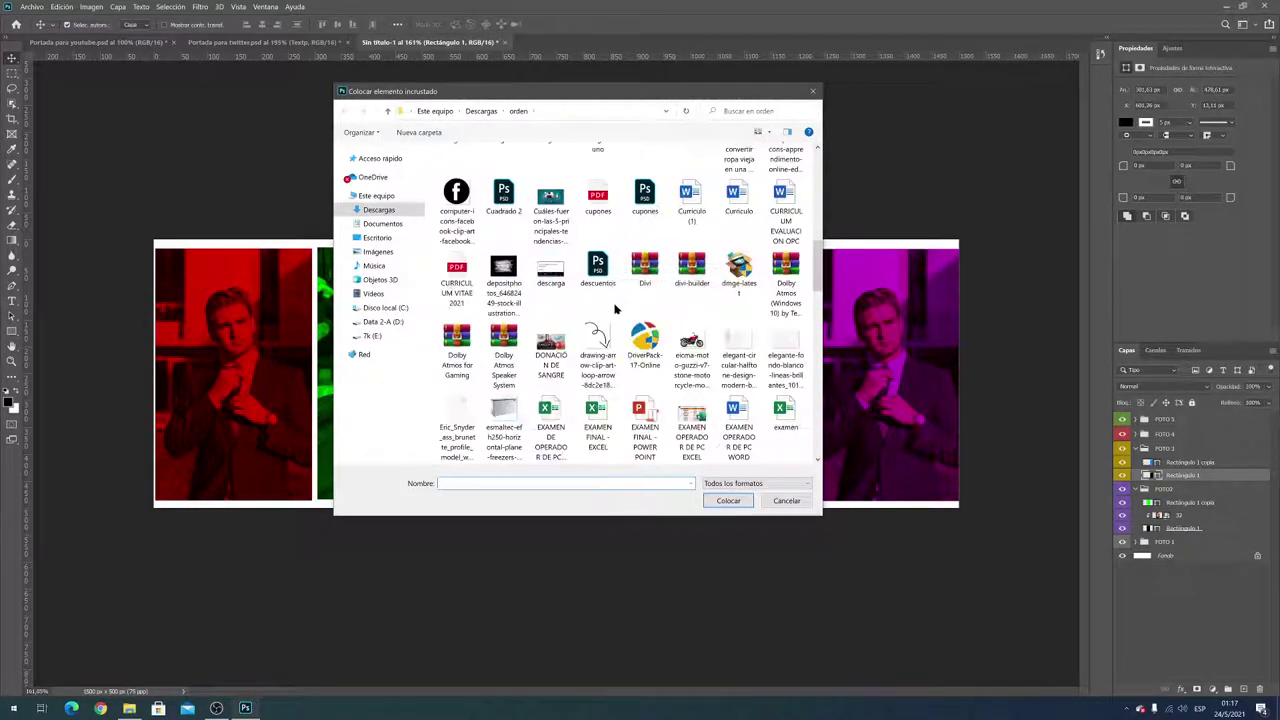
pyautogui.scroll(-5, 617, 318)
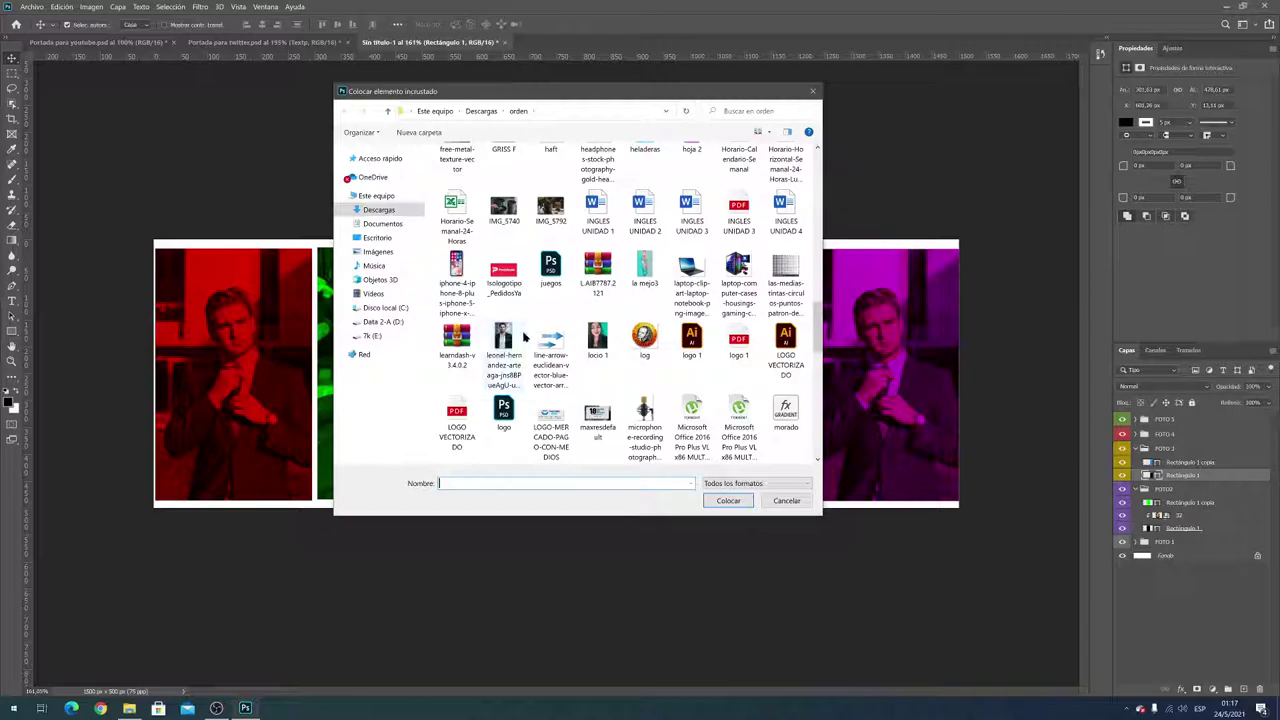
pyautogui.click(521, 339)
pyautogui.doubleClick(521, 339)
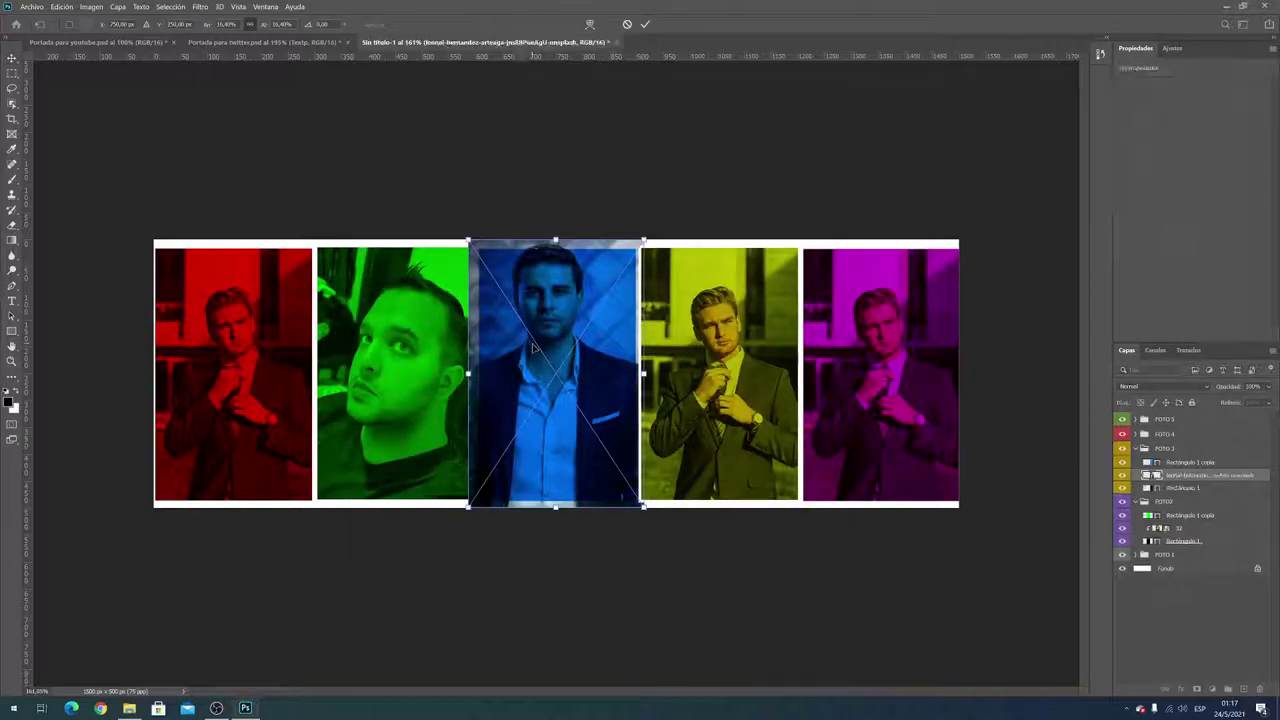
pyautogui.press('Return')
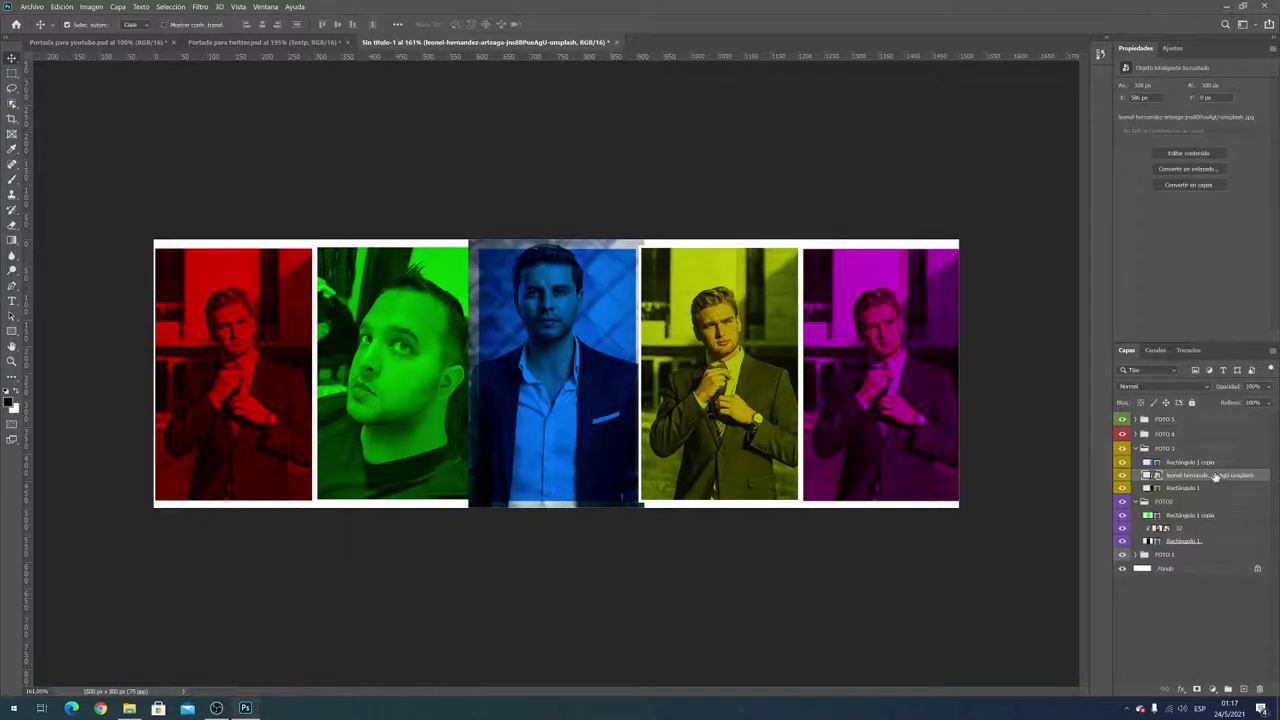
# Clip the new portrait to the middle panel's frame and collapse FOTO 3
pyautogui.rightClick(1216, 478)
pyautogui.click(1137, 455)
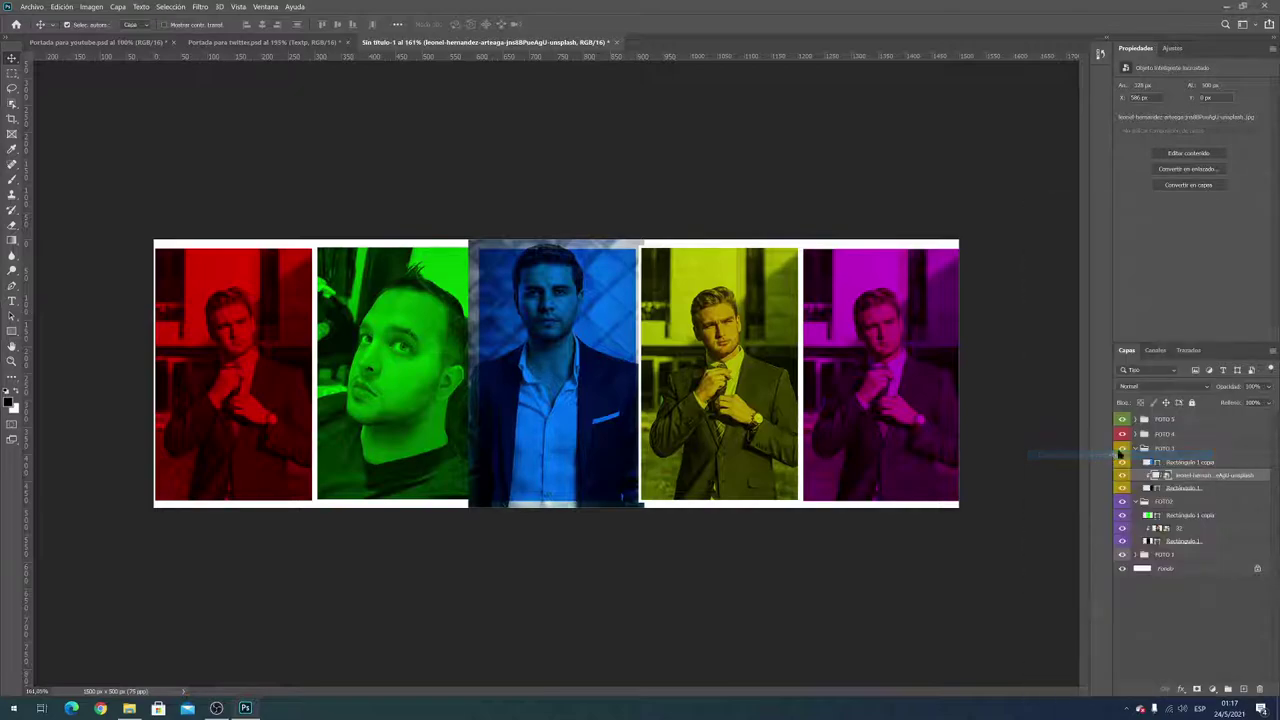
pyautogui.click(1210, 488)
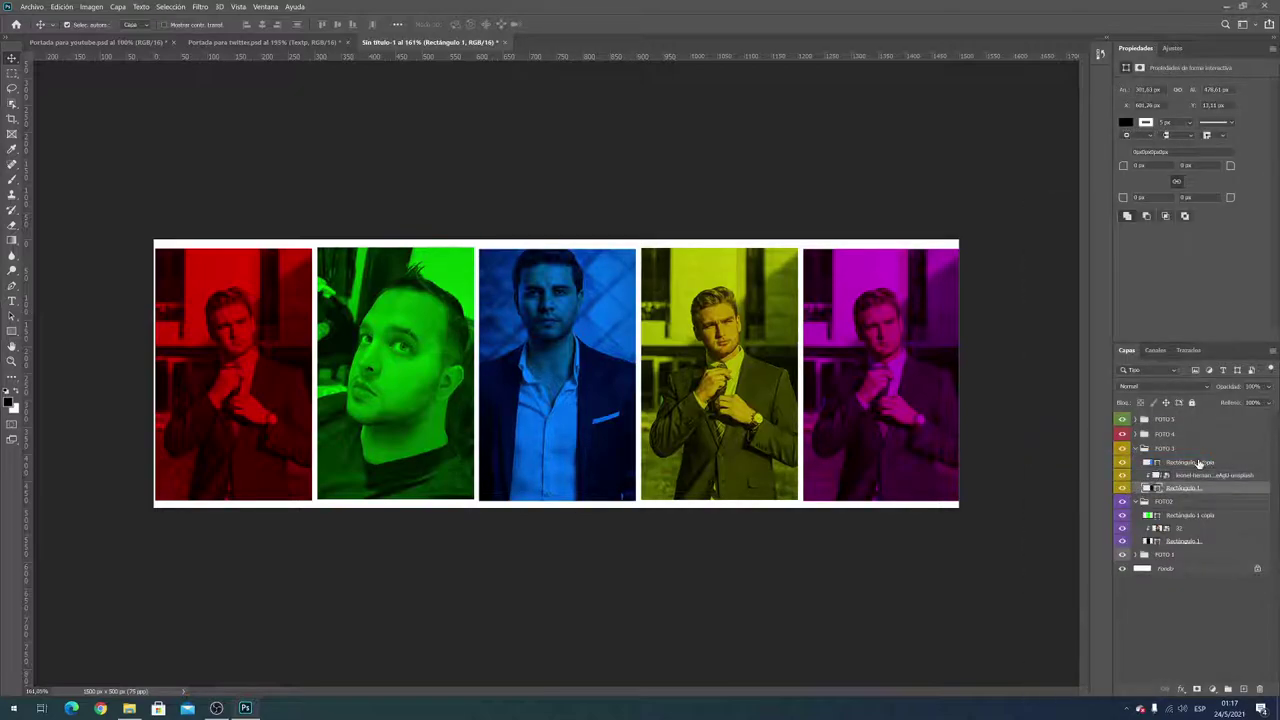
pyautogui.click(1142, 450)
pyautogui.click(1136, 434)
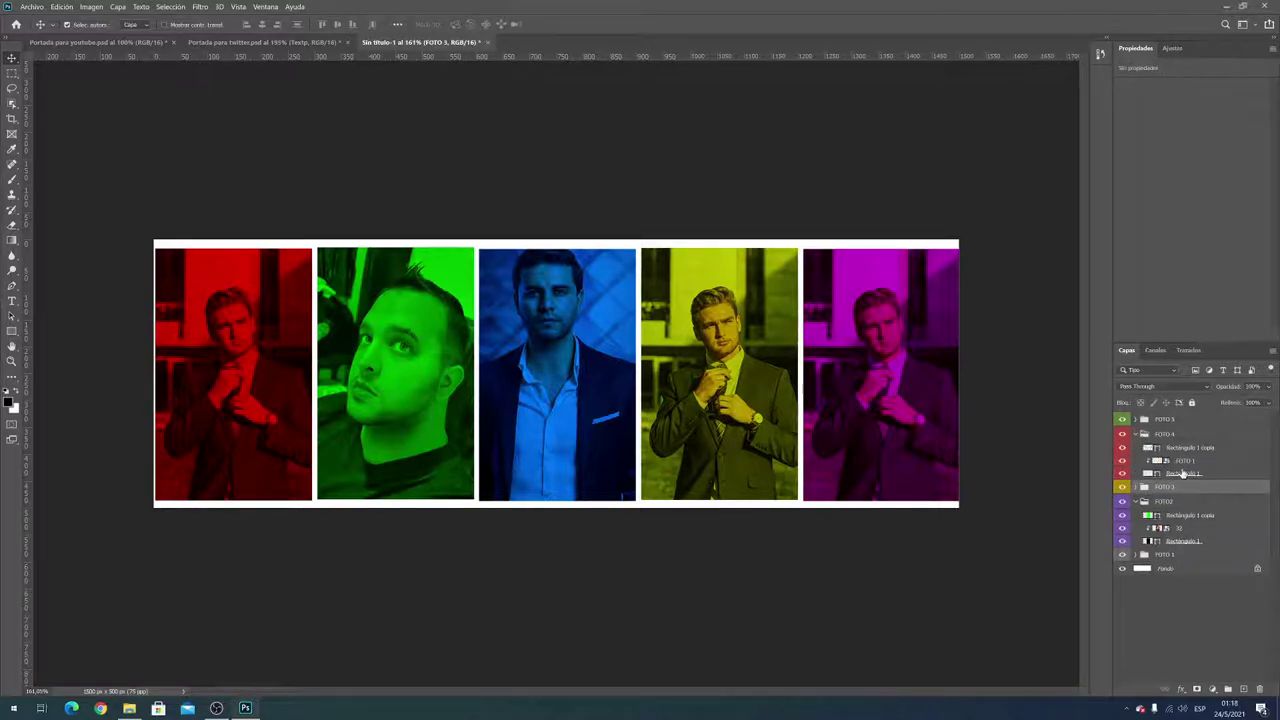
# Replace the FOTO 4 photo with embedded image 1, moved over the fourth slot and clipped
pyautogui.click(1182, 462)
pyautogui.press('Delete')
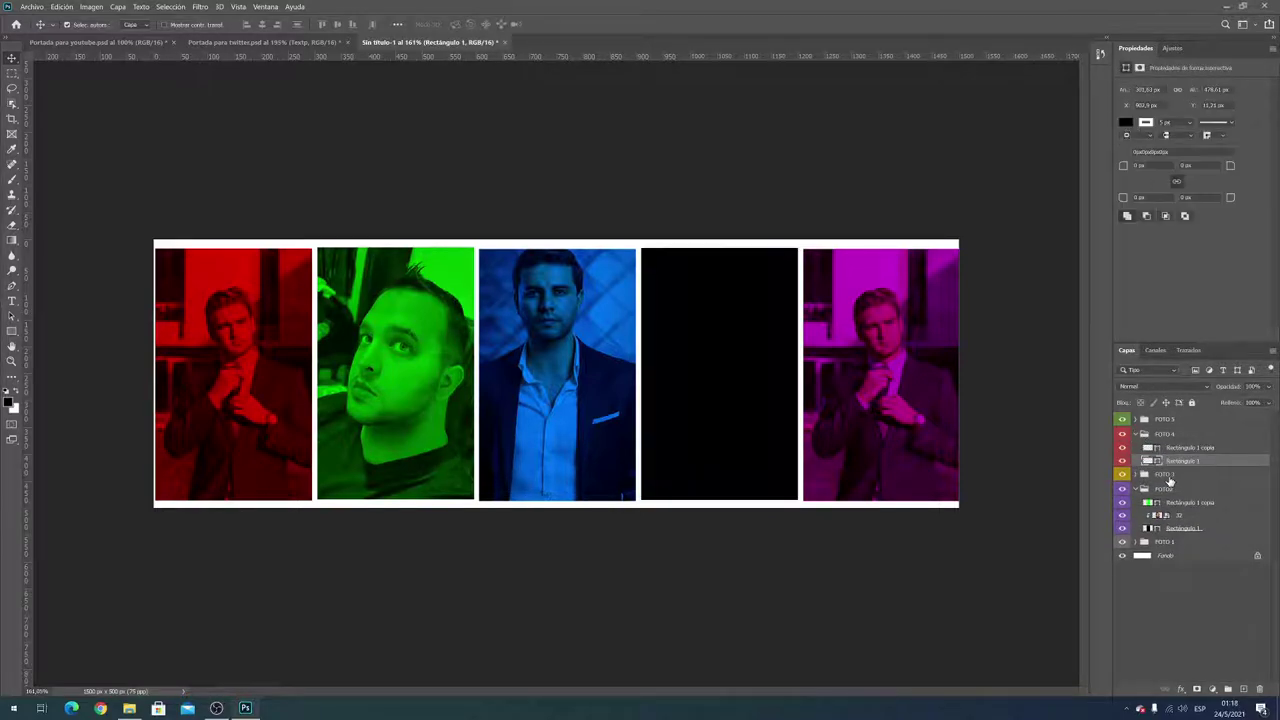
pyautogui.click(44, 7)
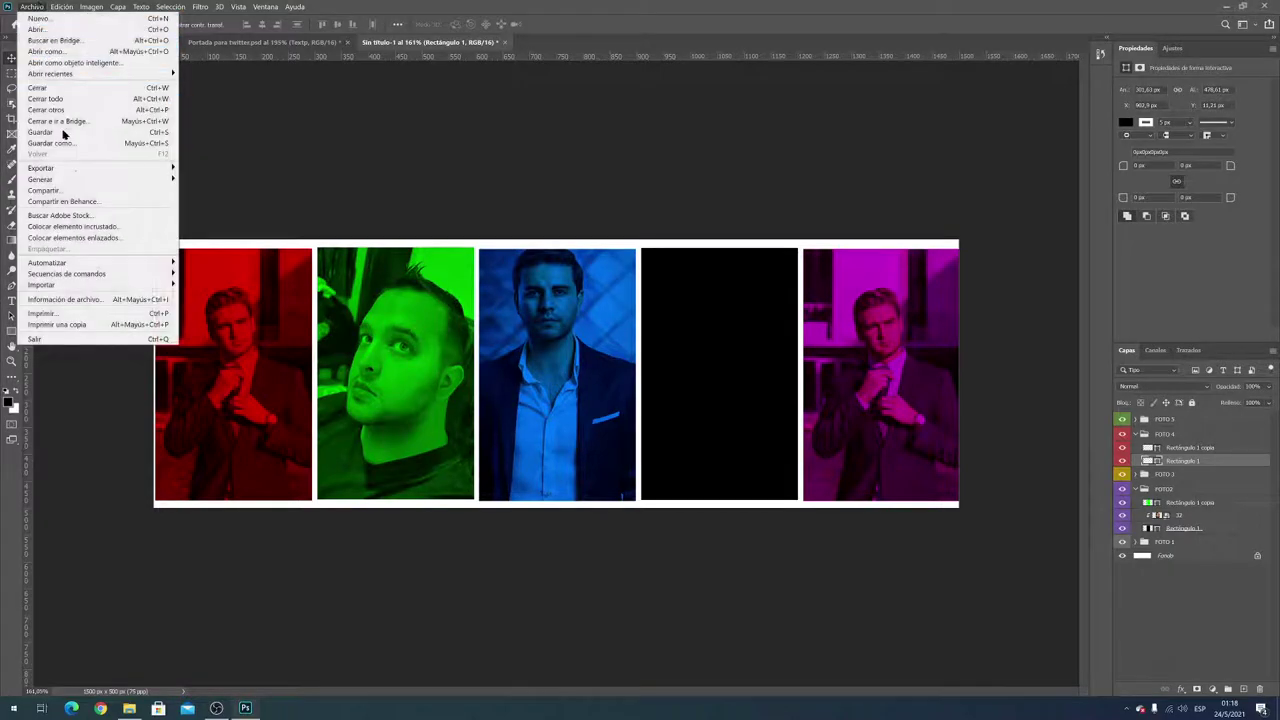
pyautogui.click(95, 227)
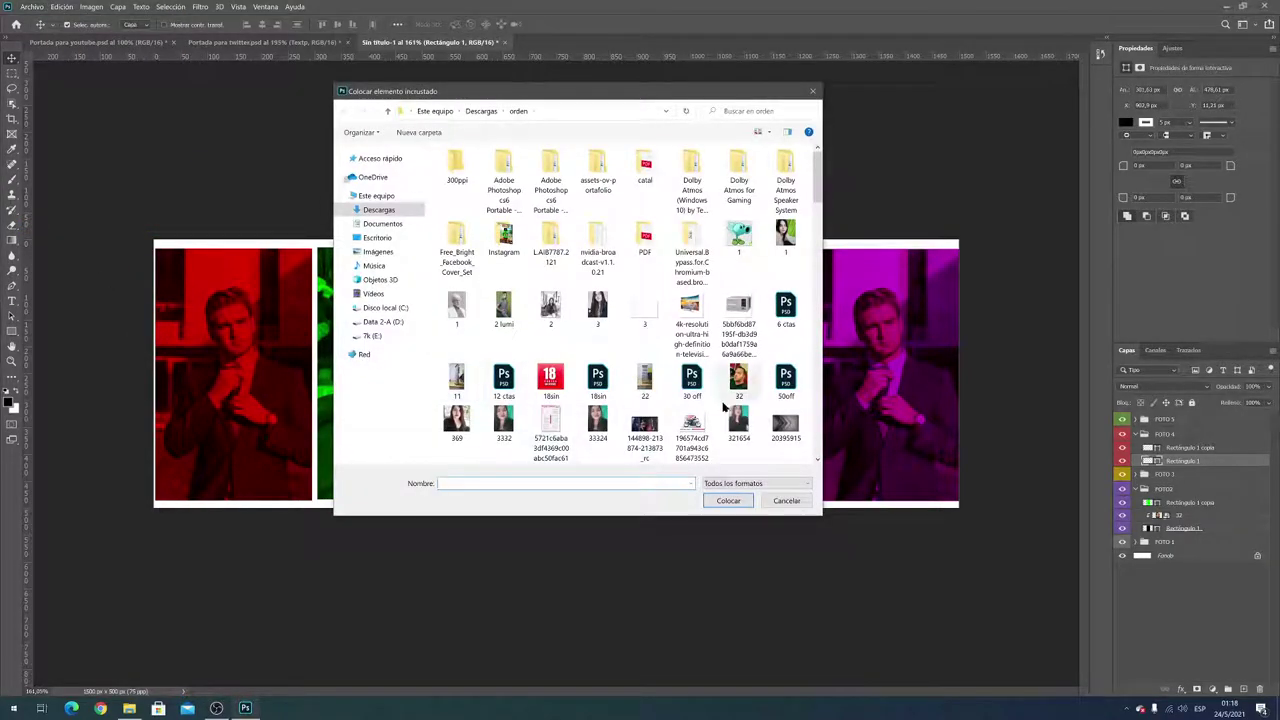
pyautogui.doubleClick(457, 310)
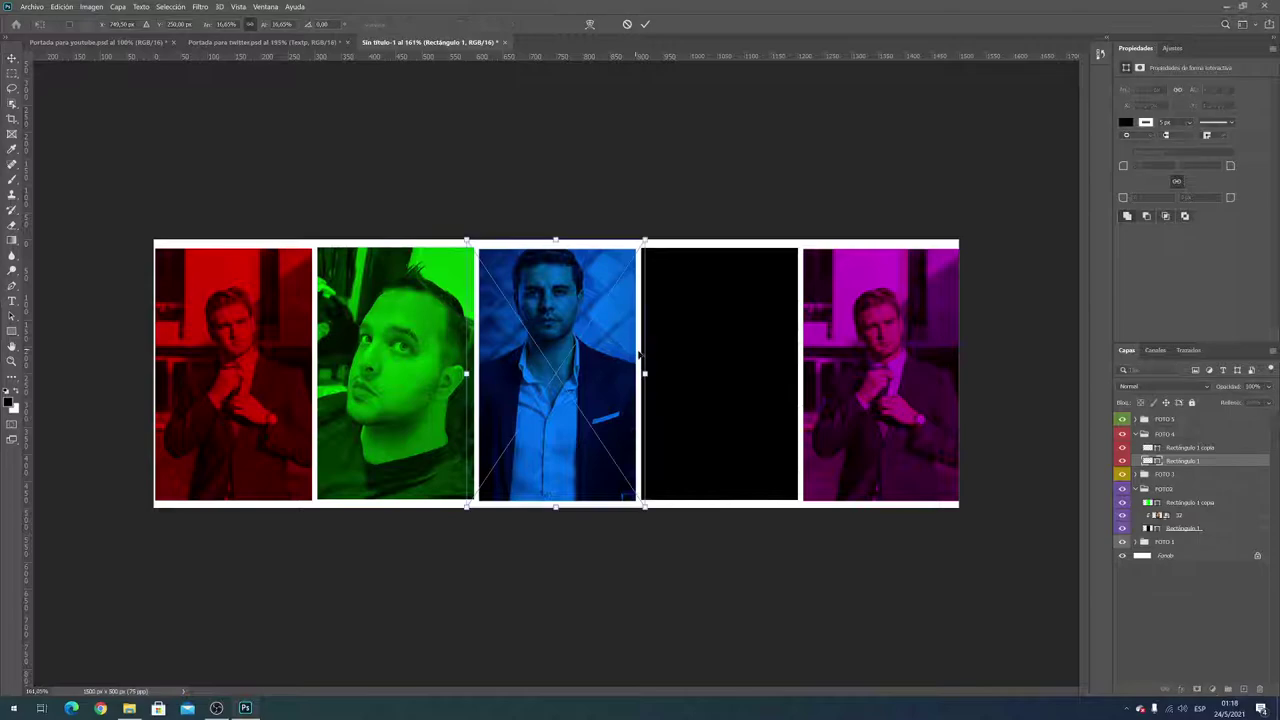
pyautogui.moveTo(666, 395)
pyautogui.mouseDown()
pyautogui.moveTo(740, 395)
pyautogui.moveTo(723, 400)
pyautogui.mouseUp()
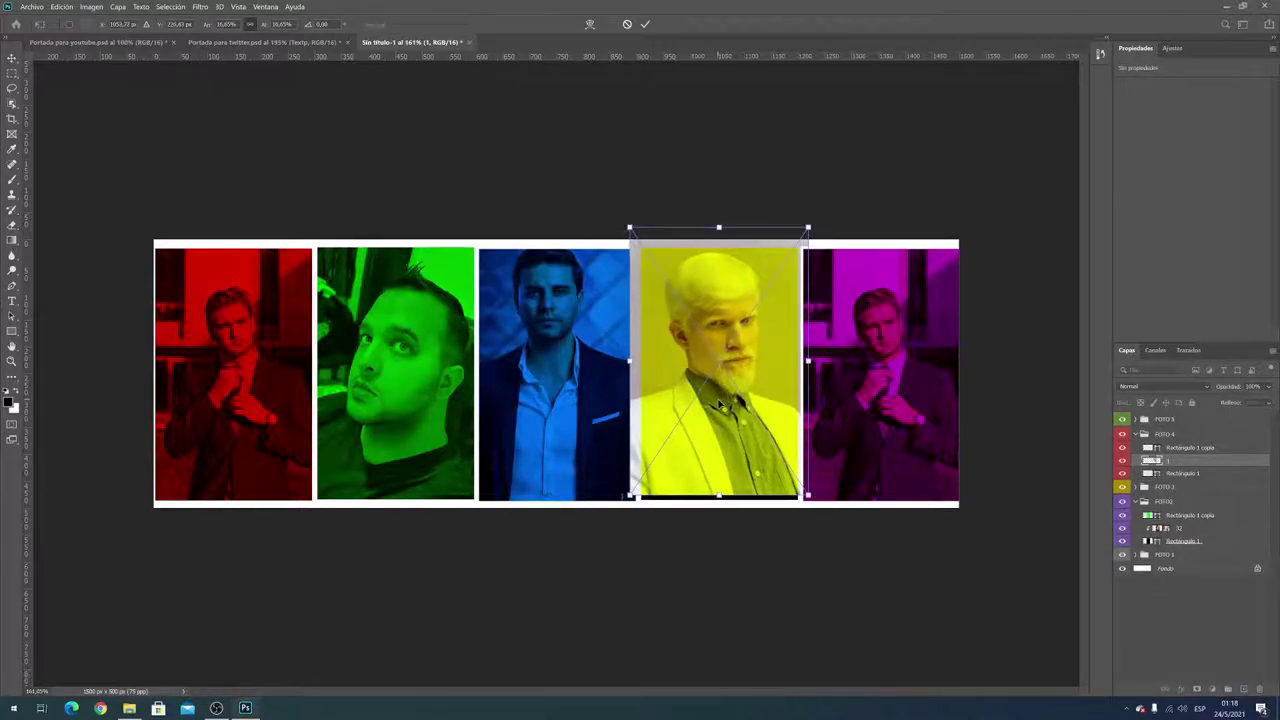
pyautogui.press('Return')
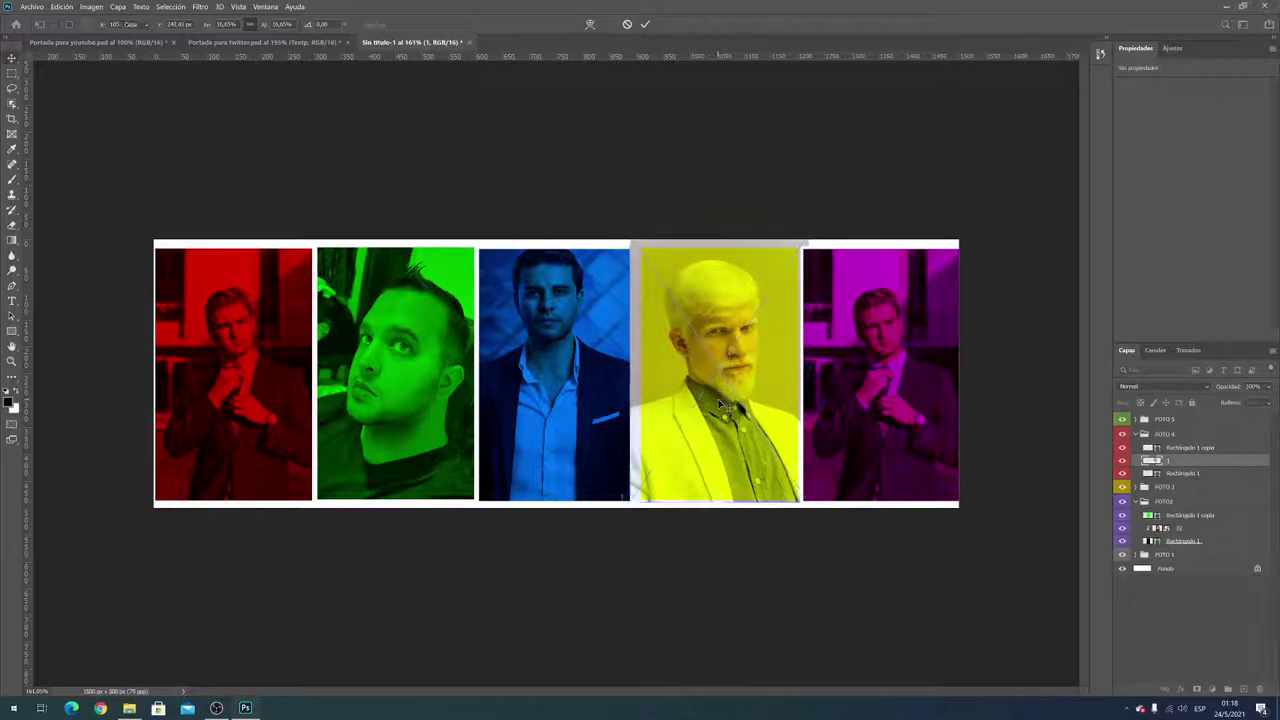
pyautogui.rightClick(1216, 463)
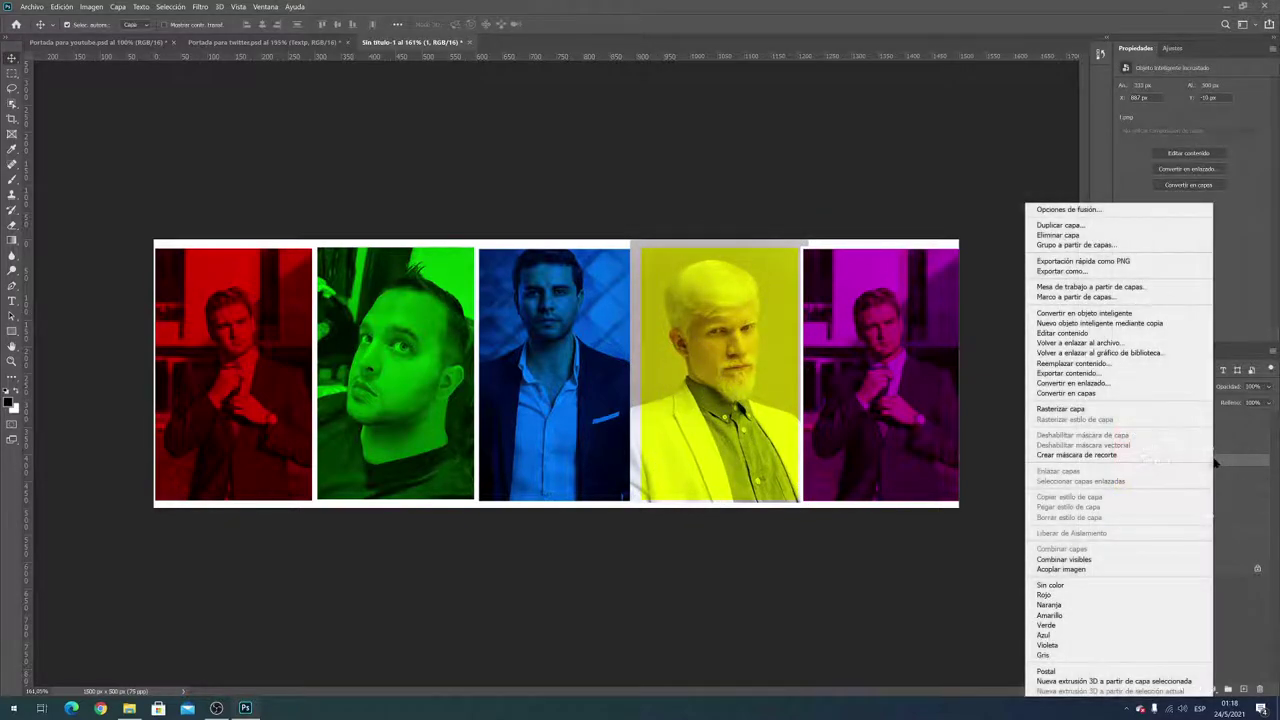
pyautogui.click(1076, 455)
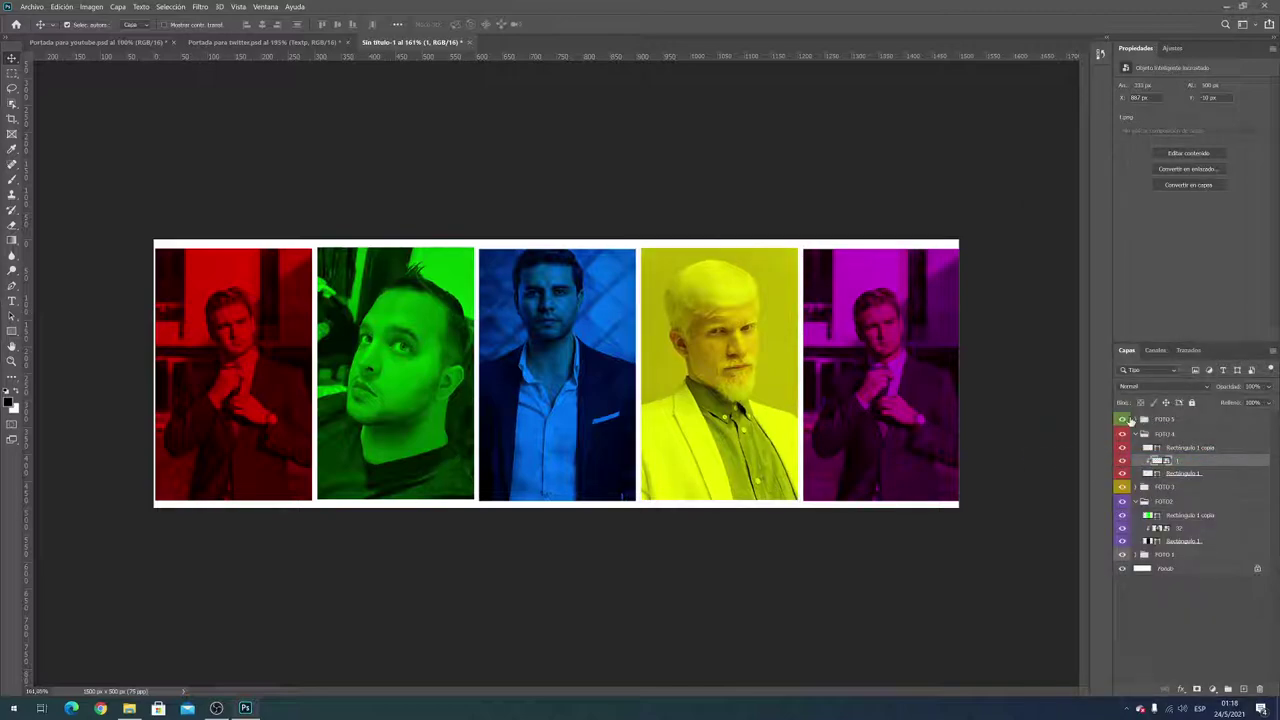
# Delete the old photo from the FOTO 5 group
pyautogui.click(1123, 419)
pyautogui.click(1123, 419)
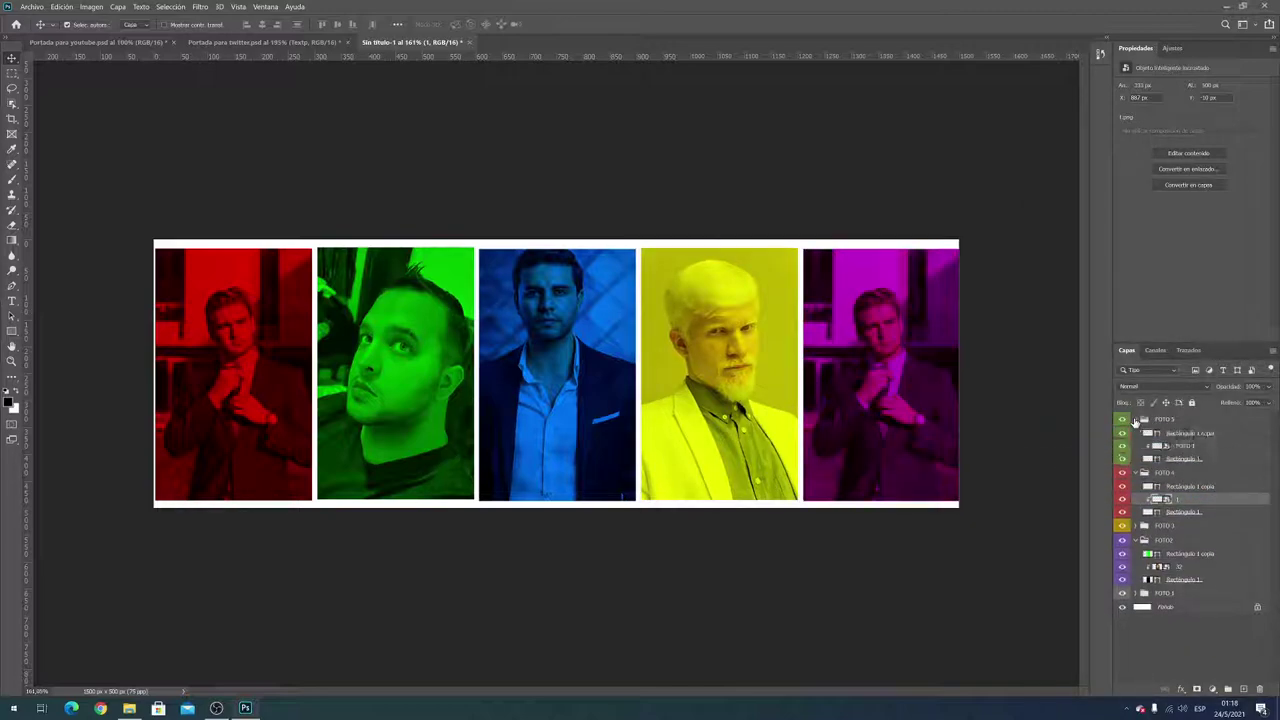
pyautogui.click(1205, 434)
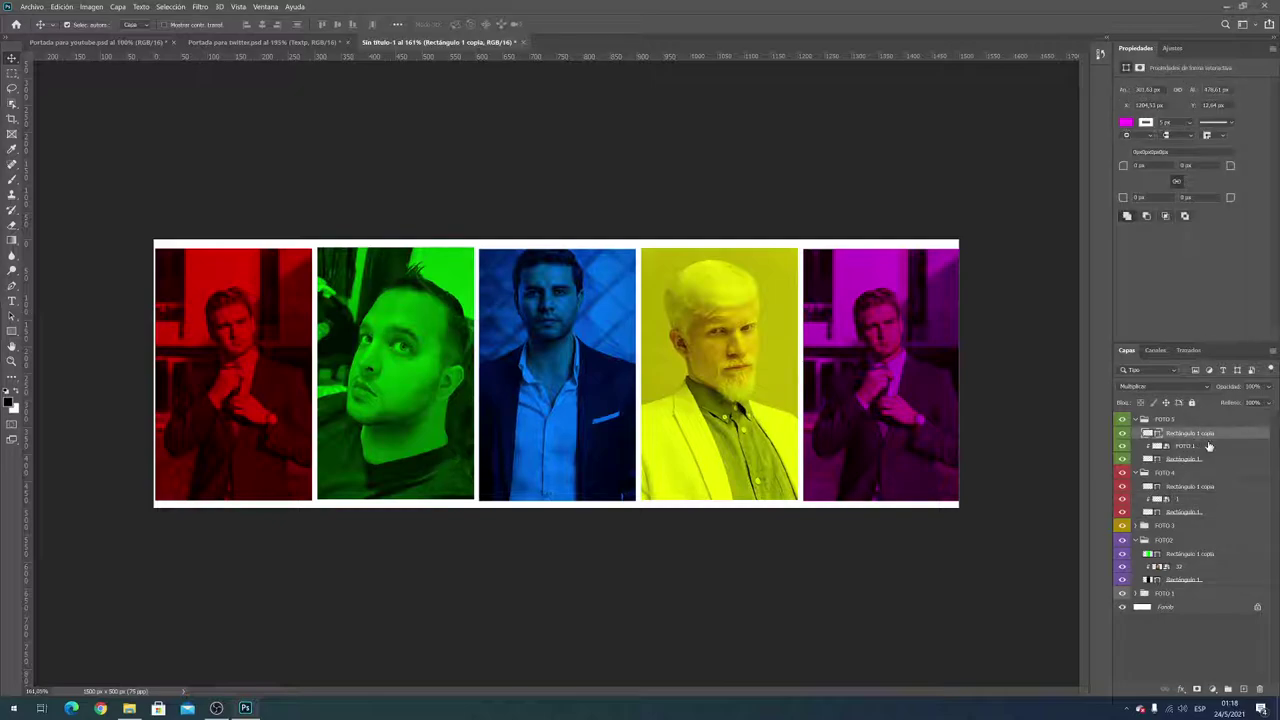
pyautogui.click(1214, 446)
pyautogui.press('Delete')
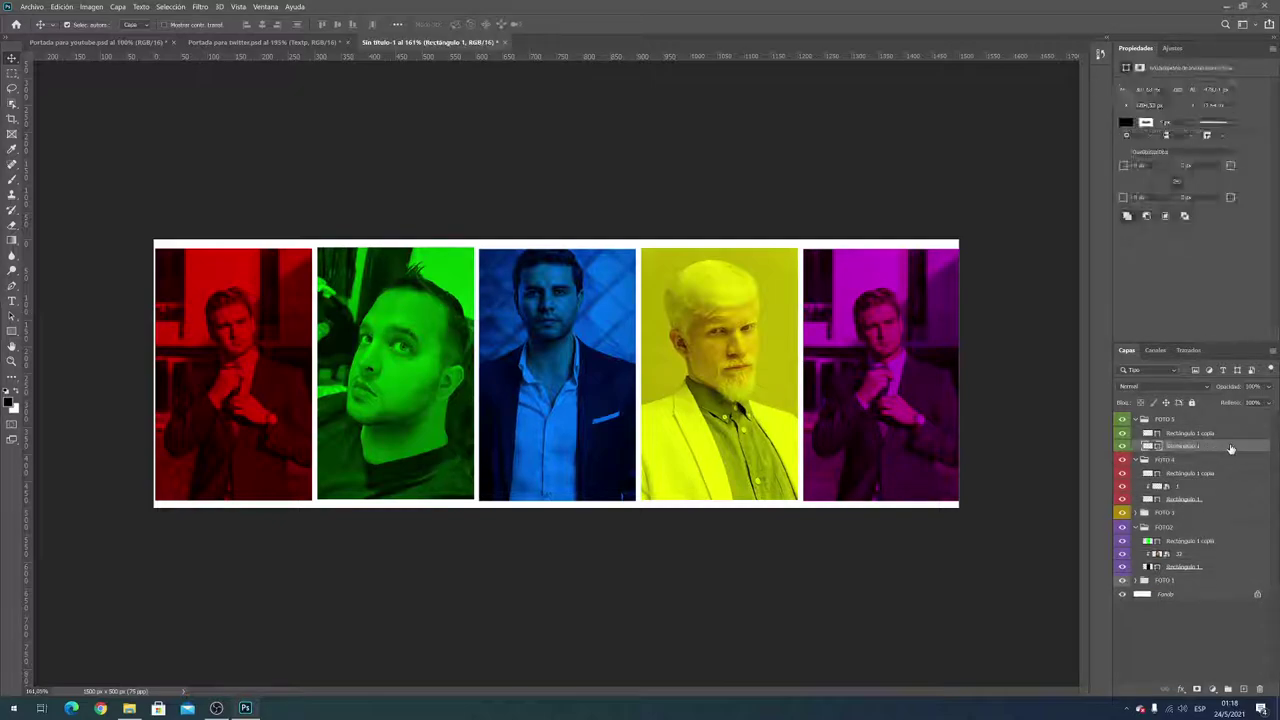
# Place the pexels-simon-robben portrait into the banner as an embedded image
pyautogui.click(31, 6)
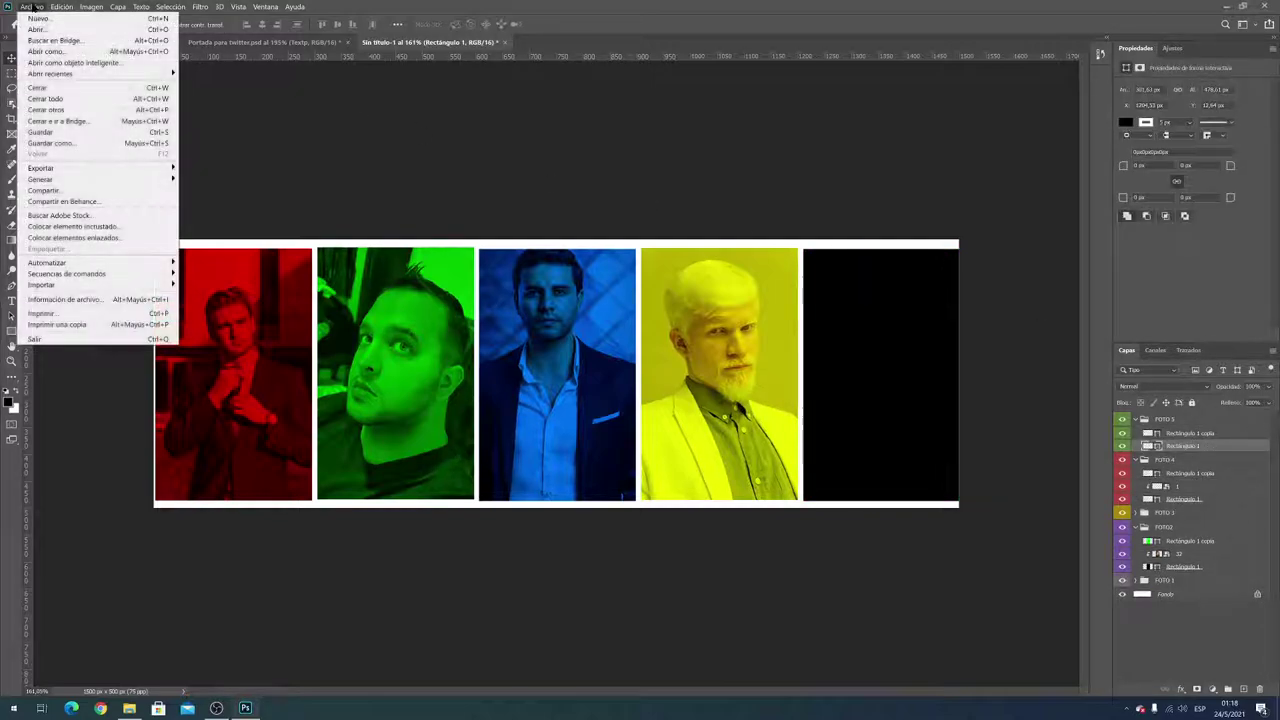
pyautogui.click(95, 229)
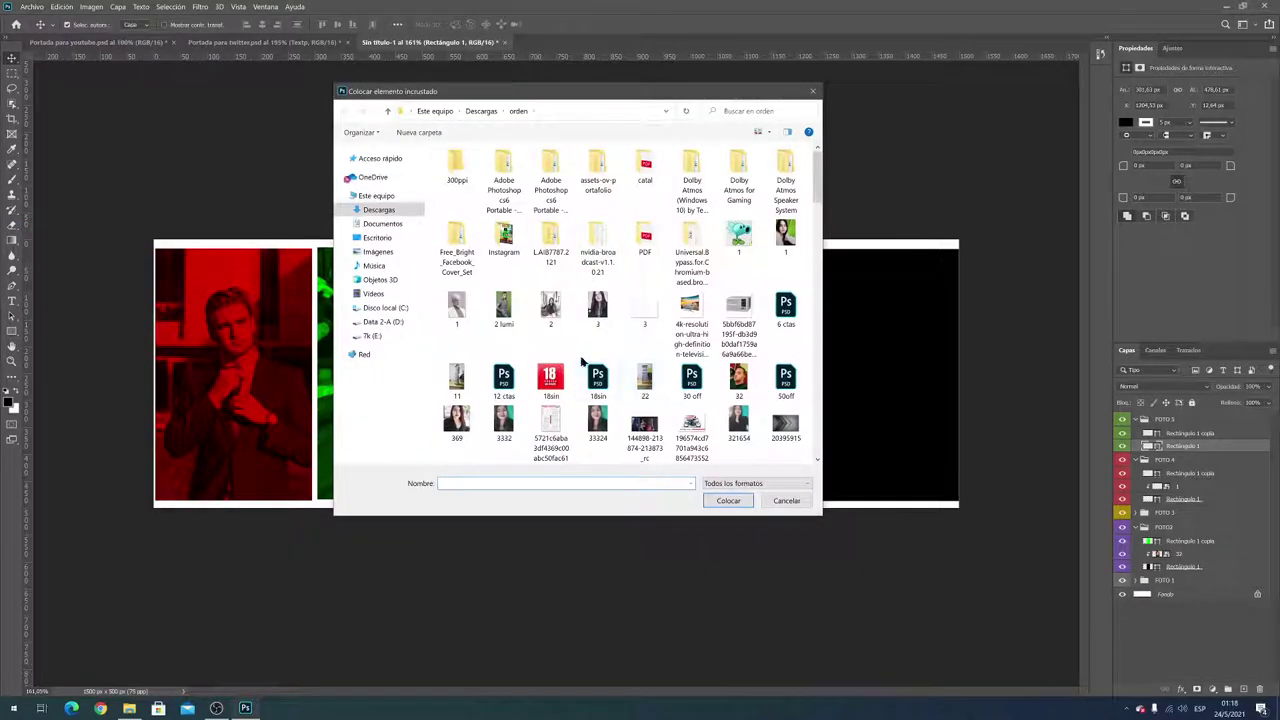
pyautogui.scroll(-5, 516, 338)
pyautogui.scroll(-5, 519, 343)
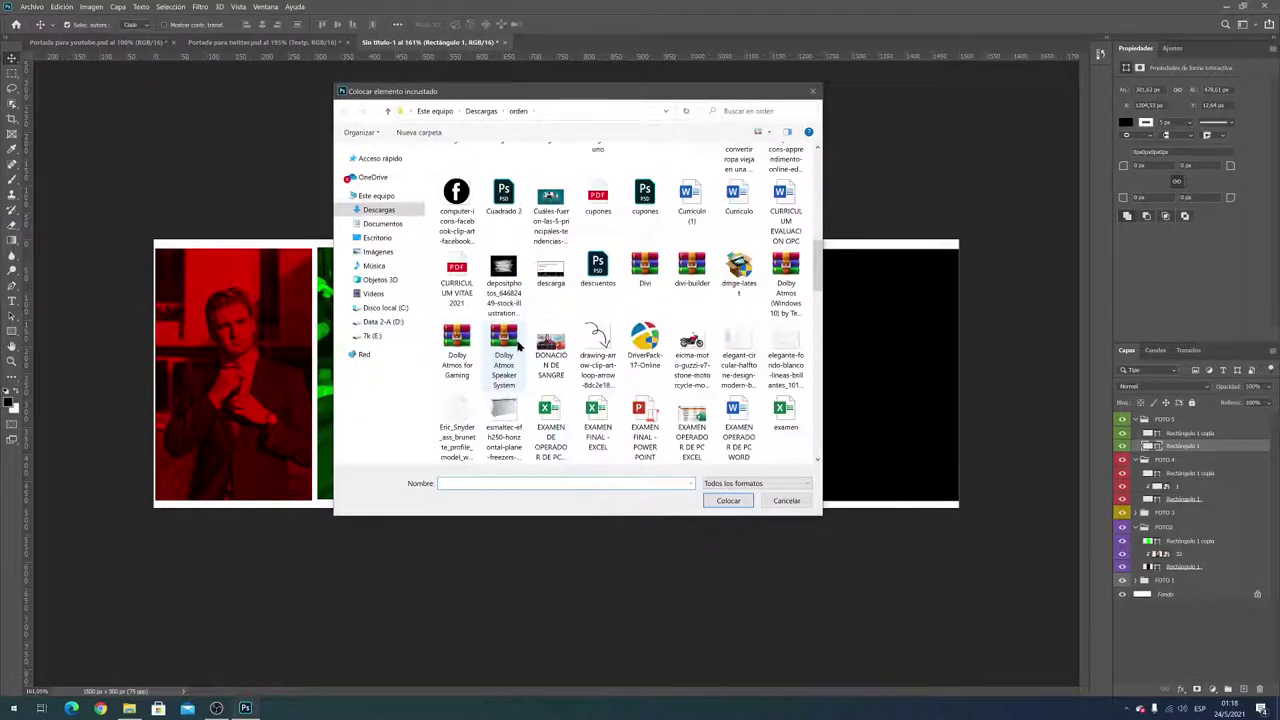
pyautogui.scroll(-5, 518, 343)
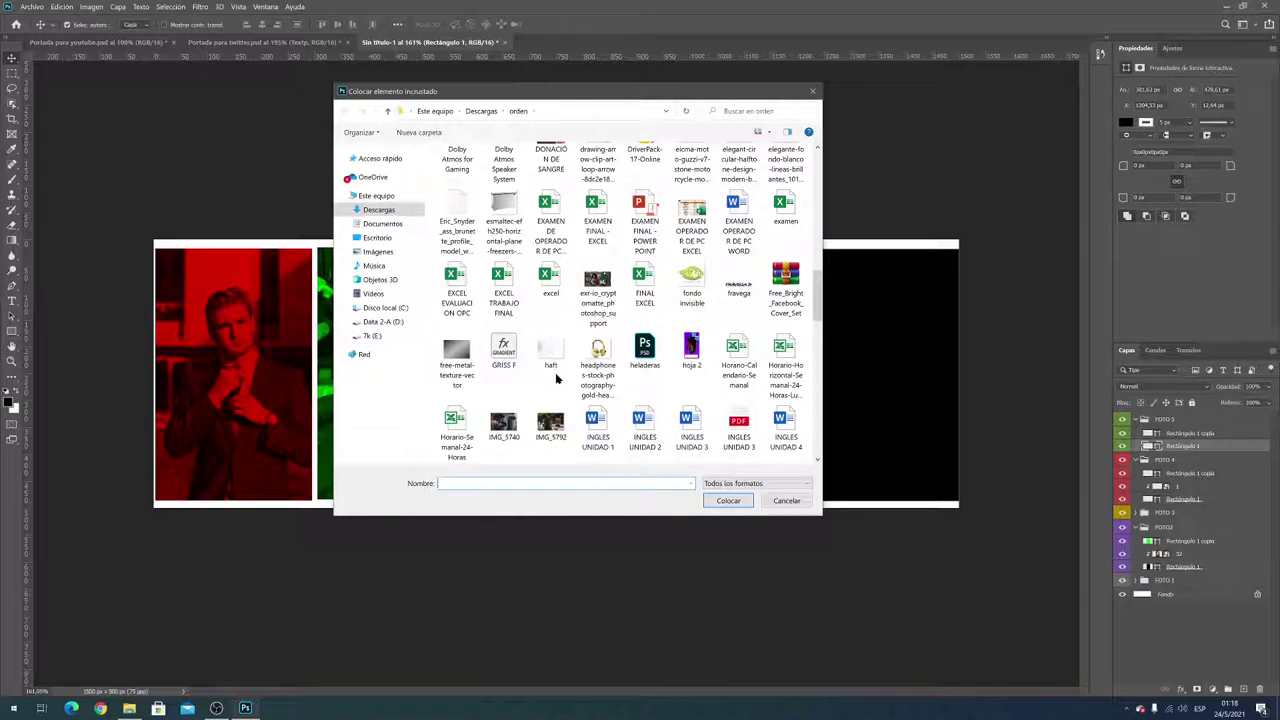
pyautogui.scroll(-3, 540, 360)
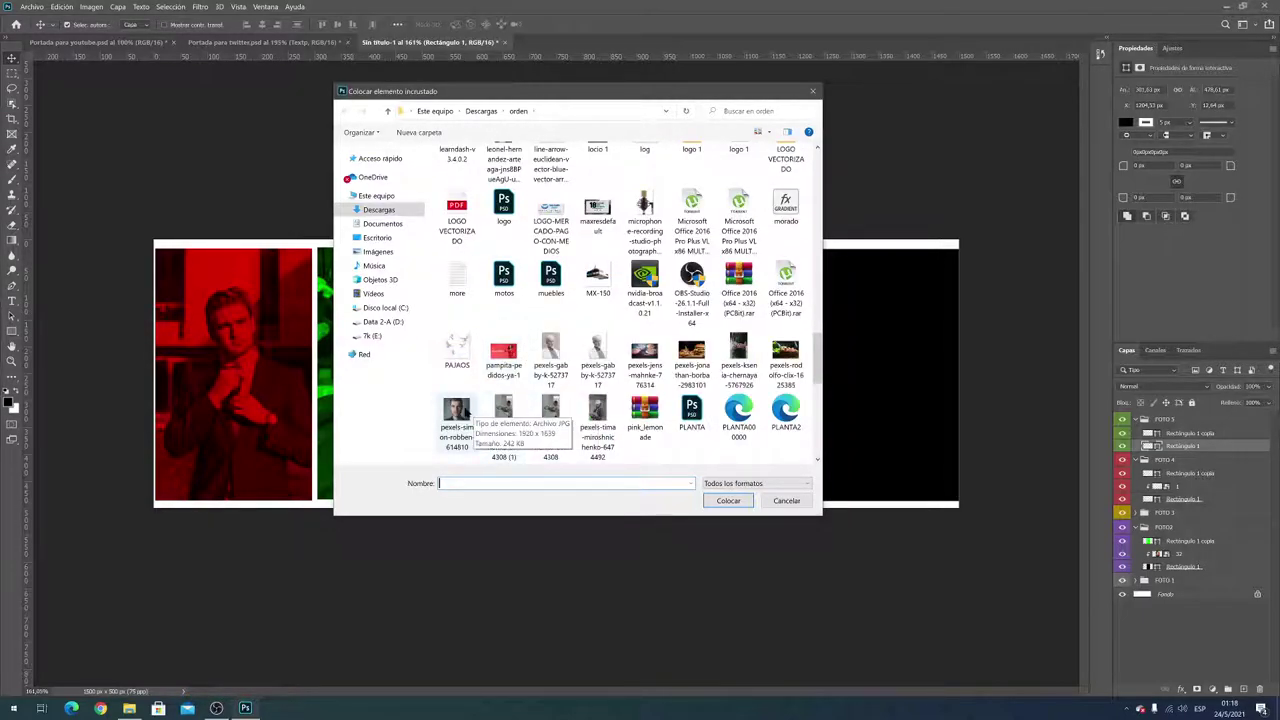
pyautogui.doubleClick(457, 412)
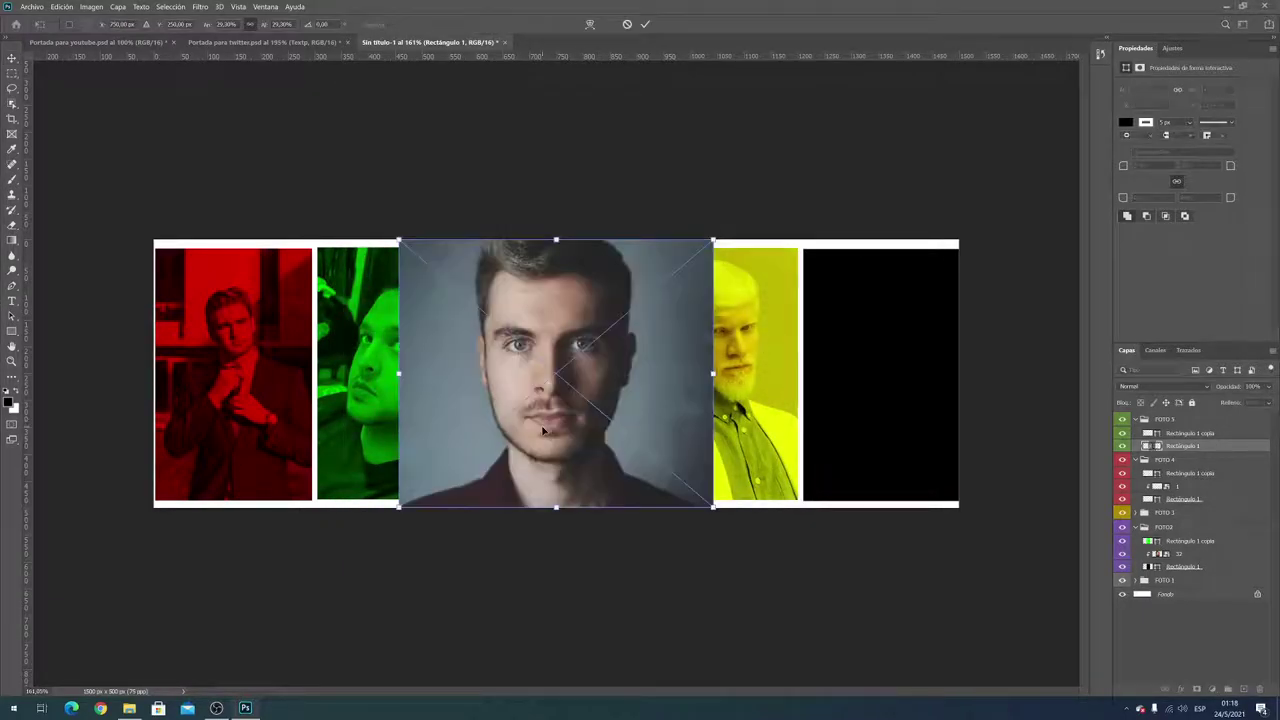
# Move the photo over the fifth panel and clip it to that rectangle
pyautogui.moveTo(741, 429); pyautogui.dragTo(893, 422)
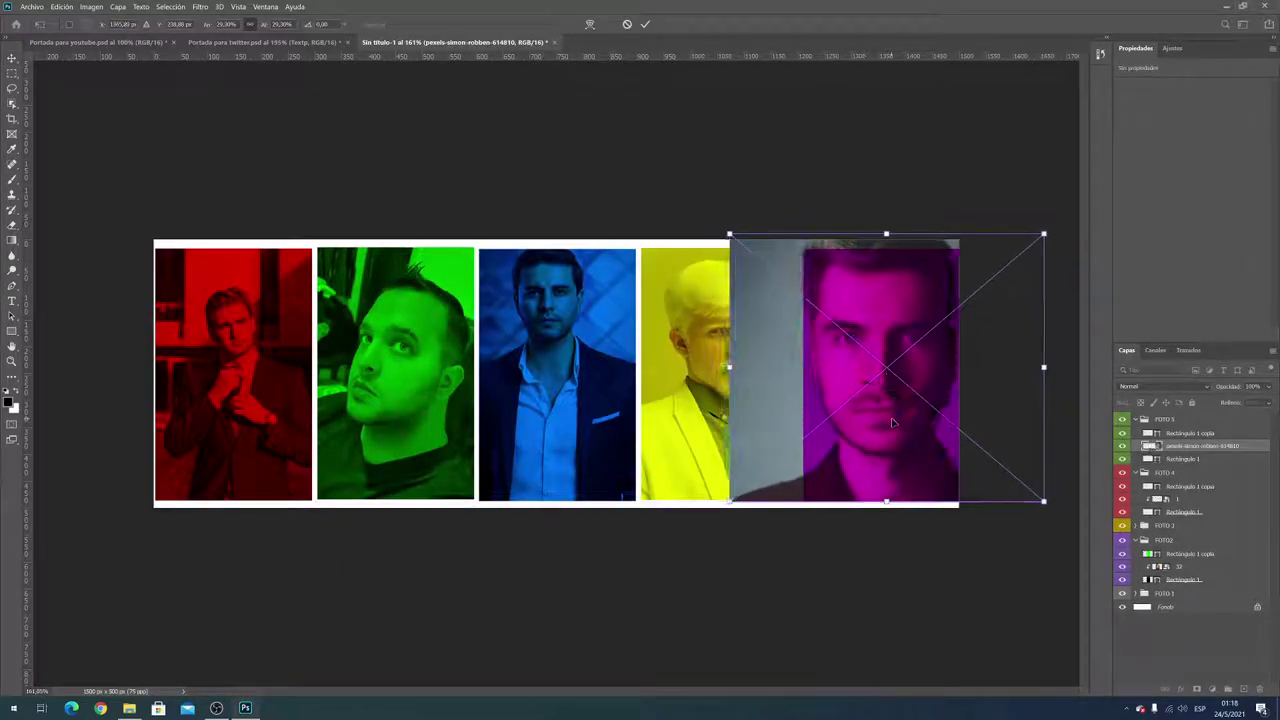
pyautogui.press('Return')
pyautogui.rightClick(1200, 450)
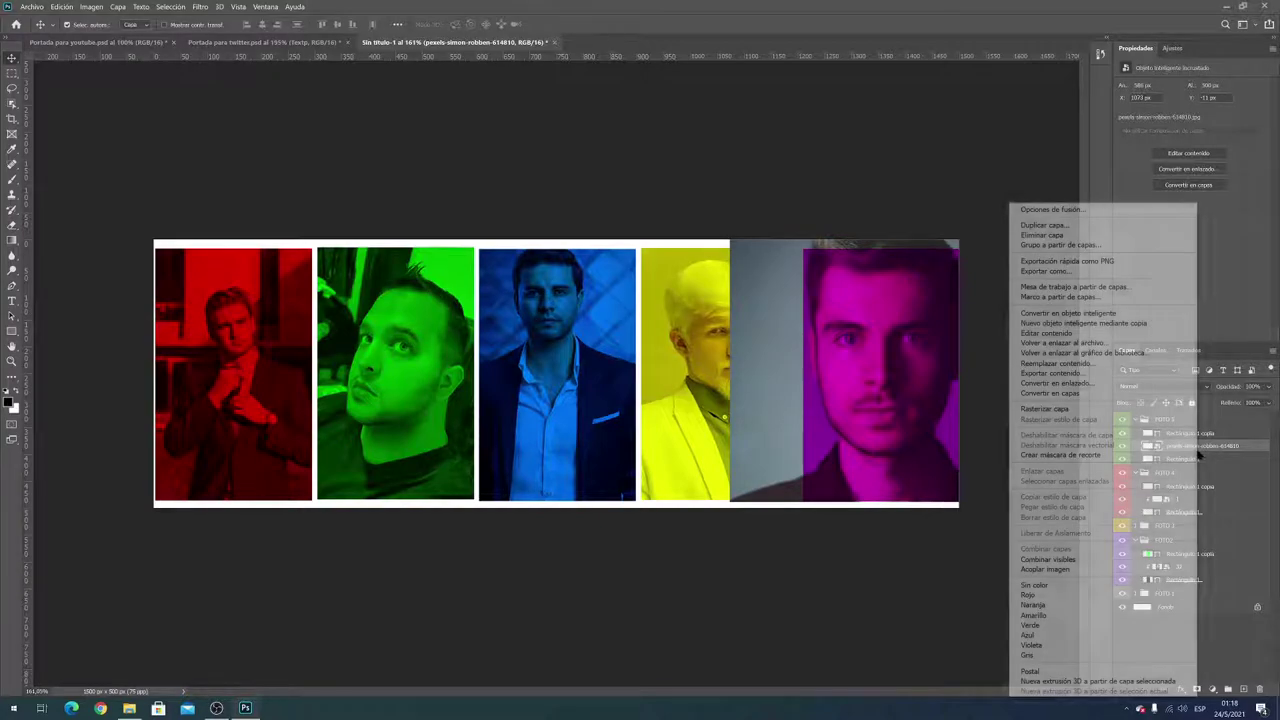
pyautogui.click(1080, 455)
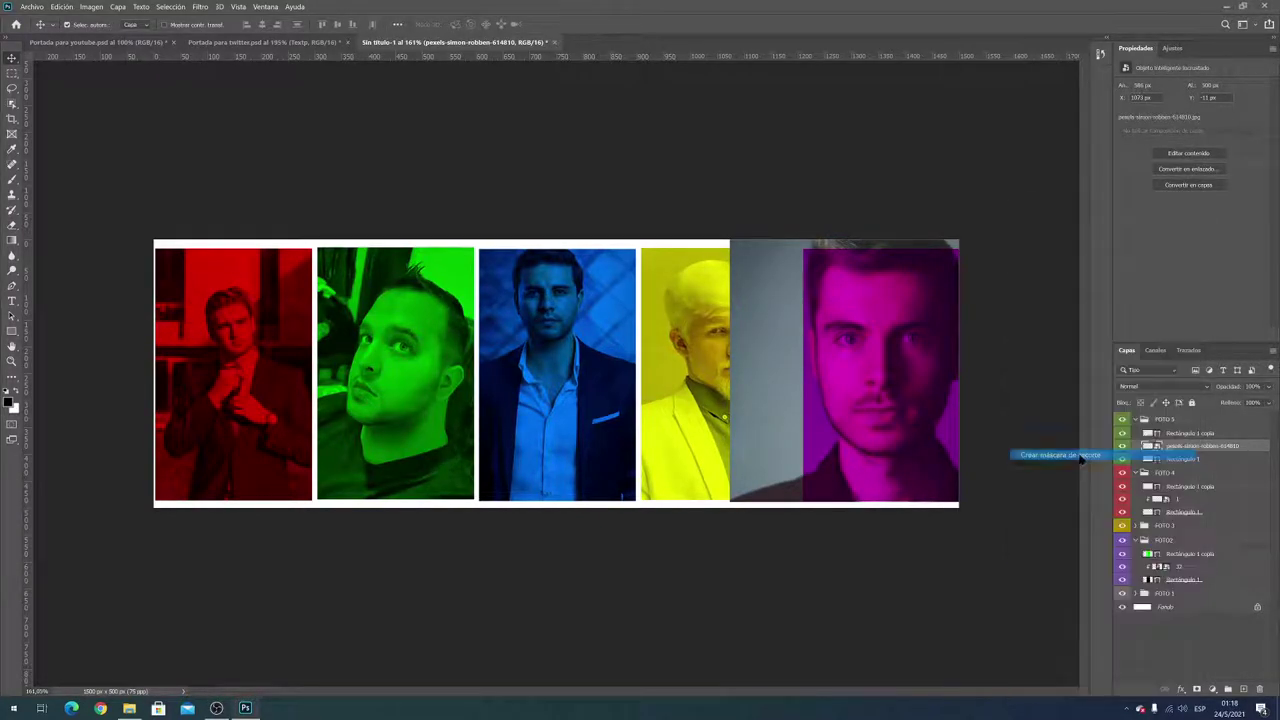
pyautogui.doubleClick(1196, 448)
# Name the placed photo layer '1' and collapse the FOTO groups
pyautogui.write('1')
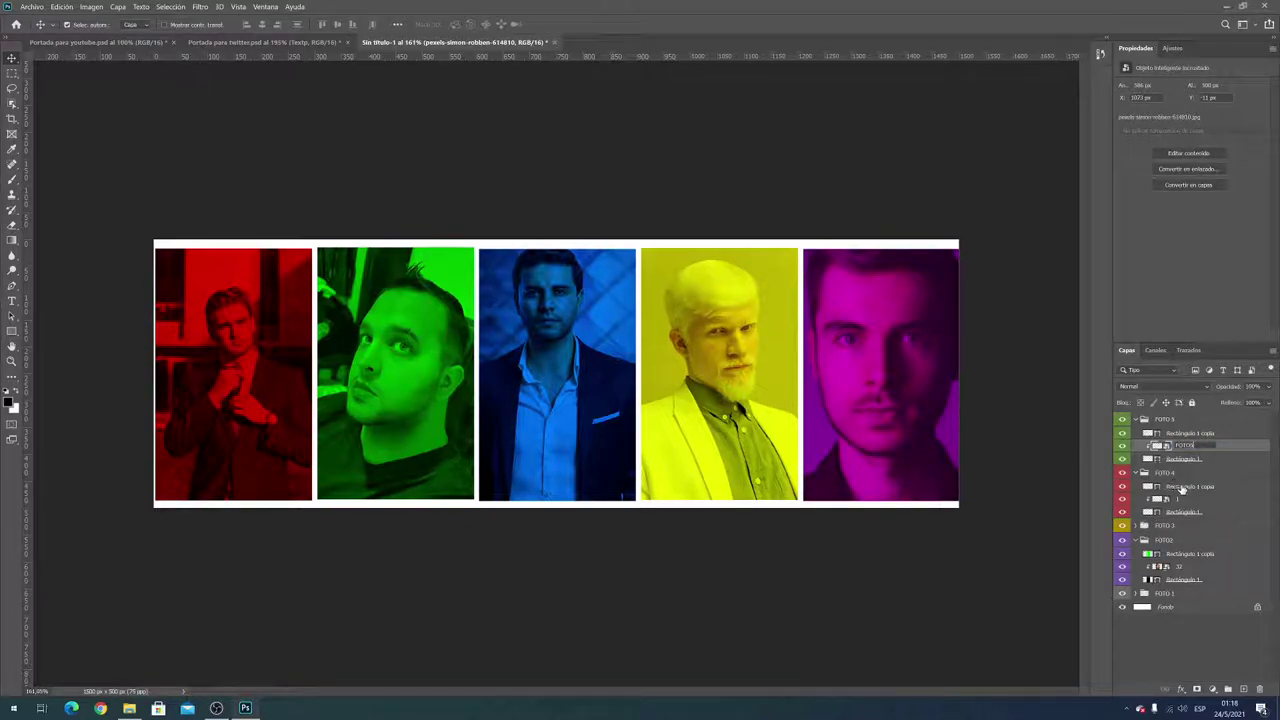
pyautogui.click(1185, 486)
pyautogui.click(1136, 419)
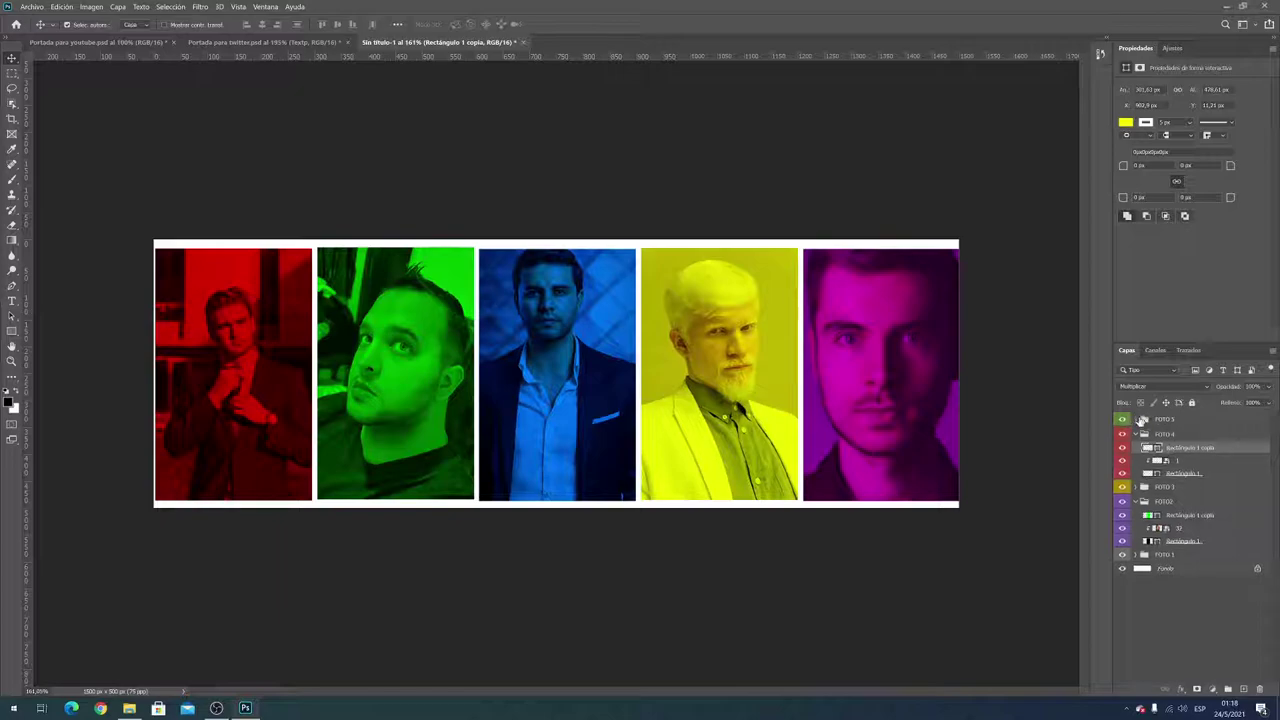
pyautogui.click(1136, 434)
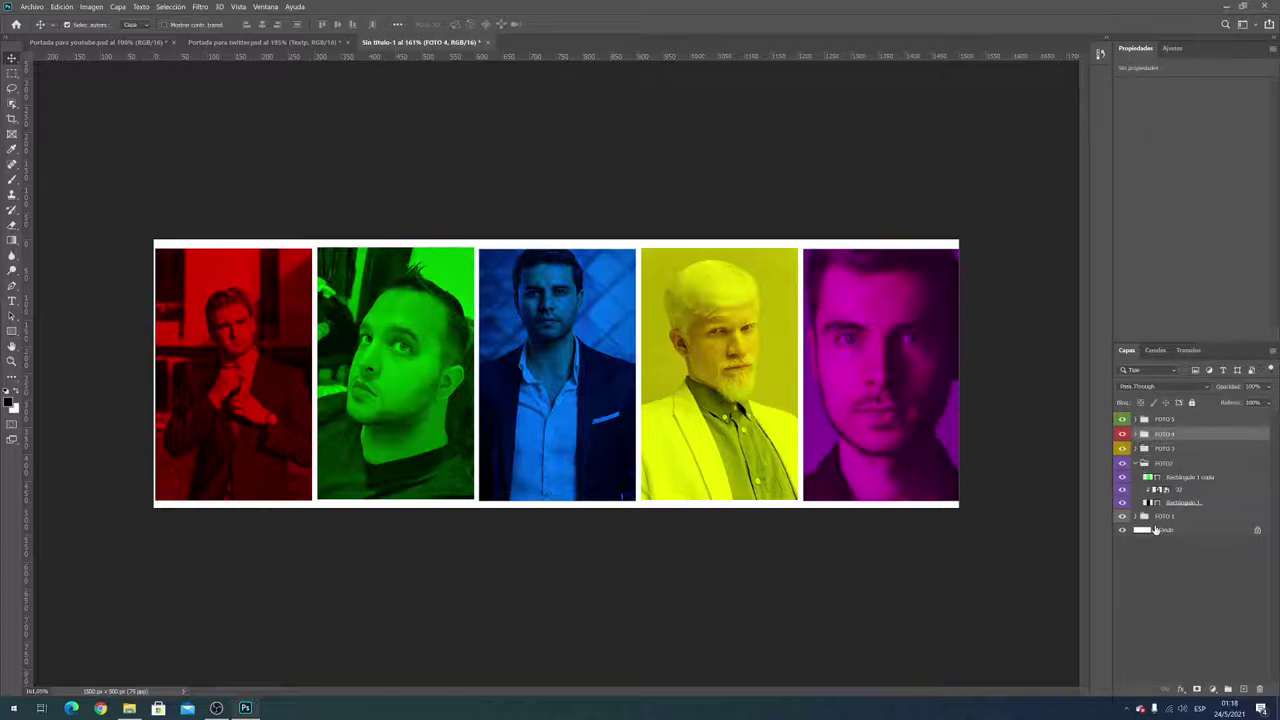
pyautogui.click(1137, 463)
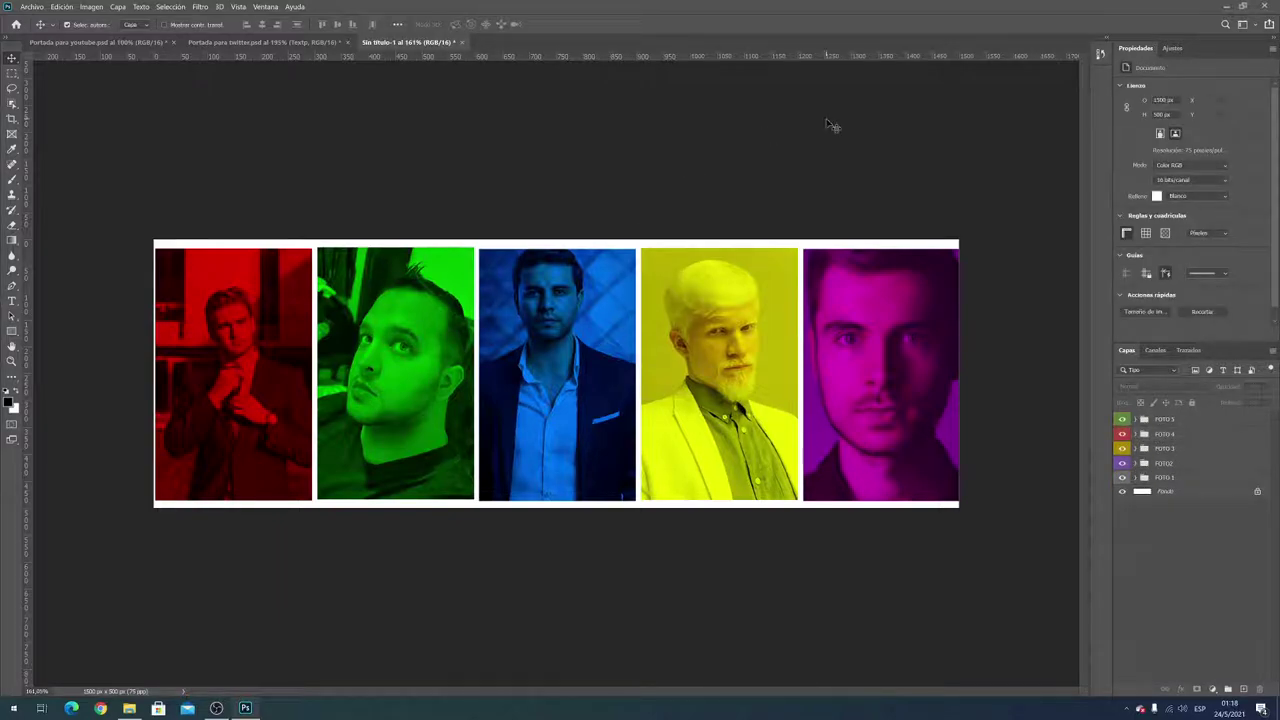
pyautogui.click(590, 320)
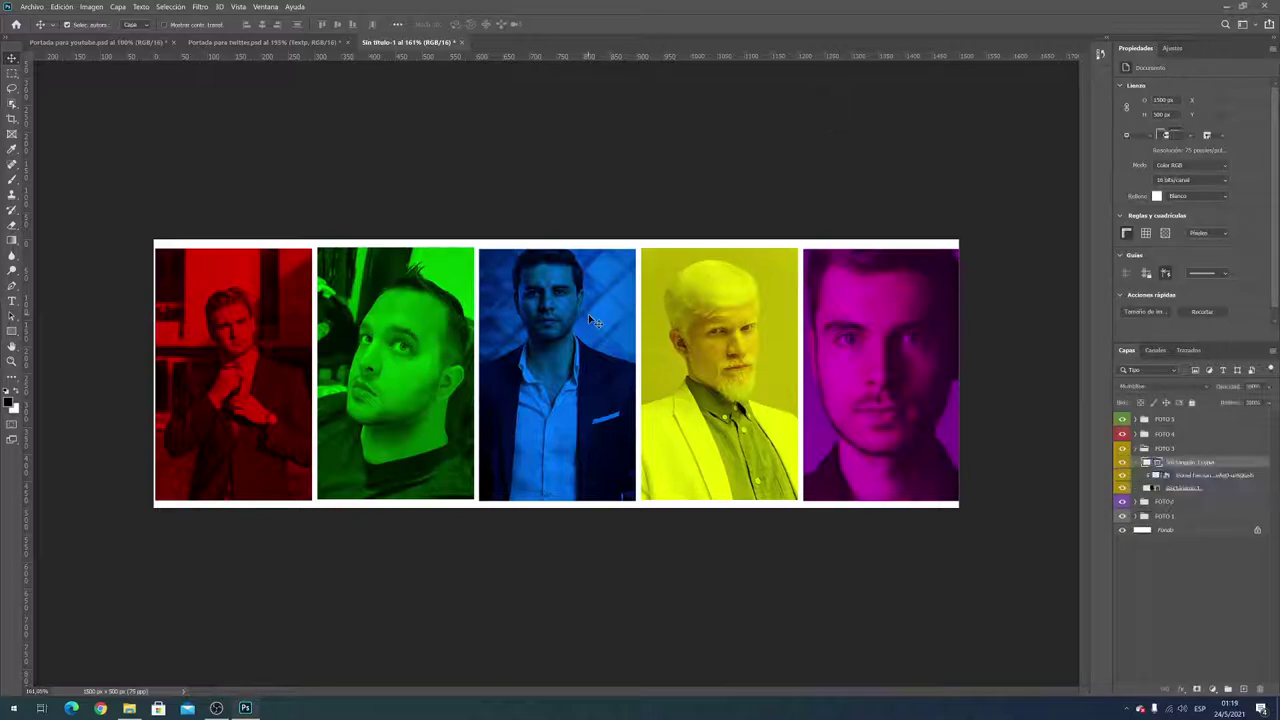
# Add a horizontal guide along the photos' top edge, checking FOTO 5's bounds
pyautogui.moveTo(662, 66); pyautogui.dragTo(667, 250)
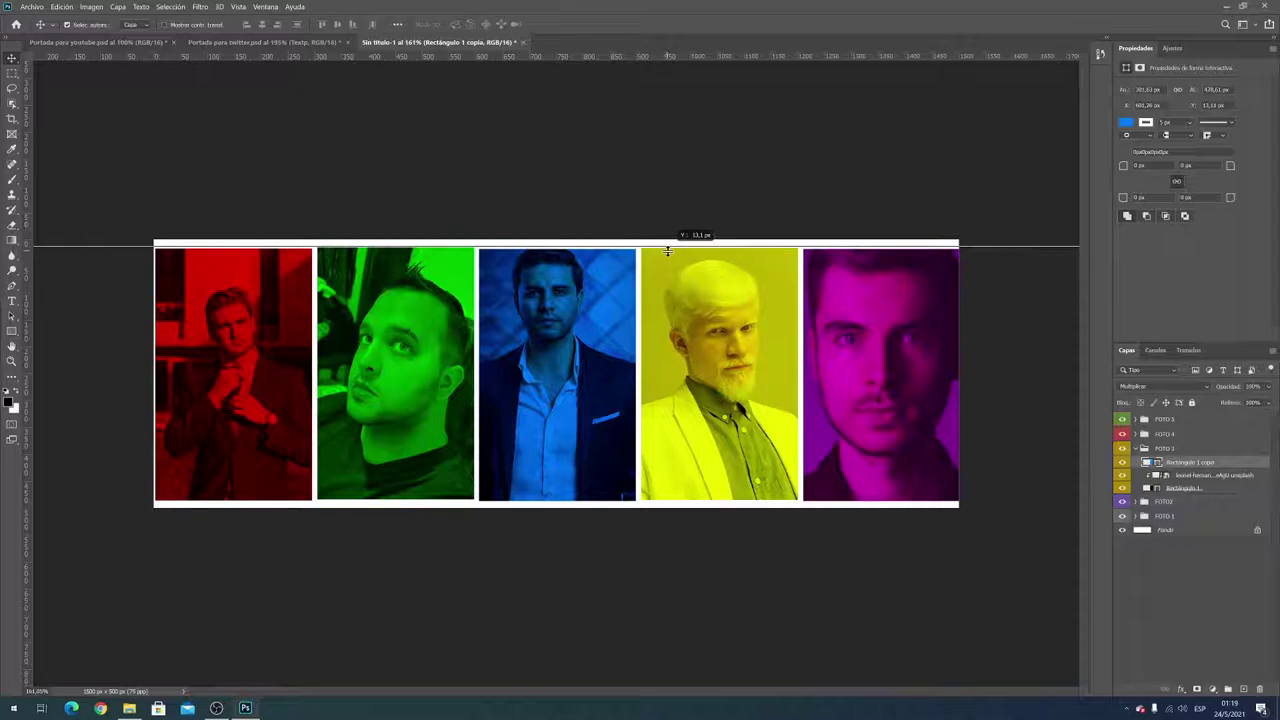
pyautogui.moveTo(667, 251); pyautogui.dragTo(670, 245)
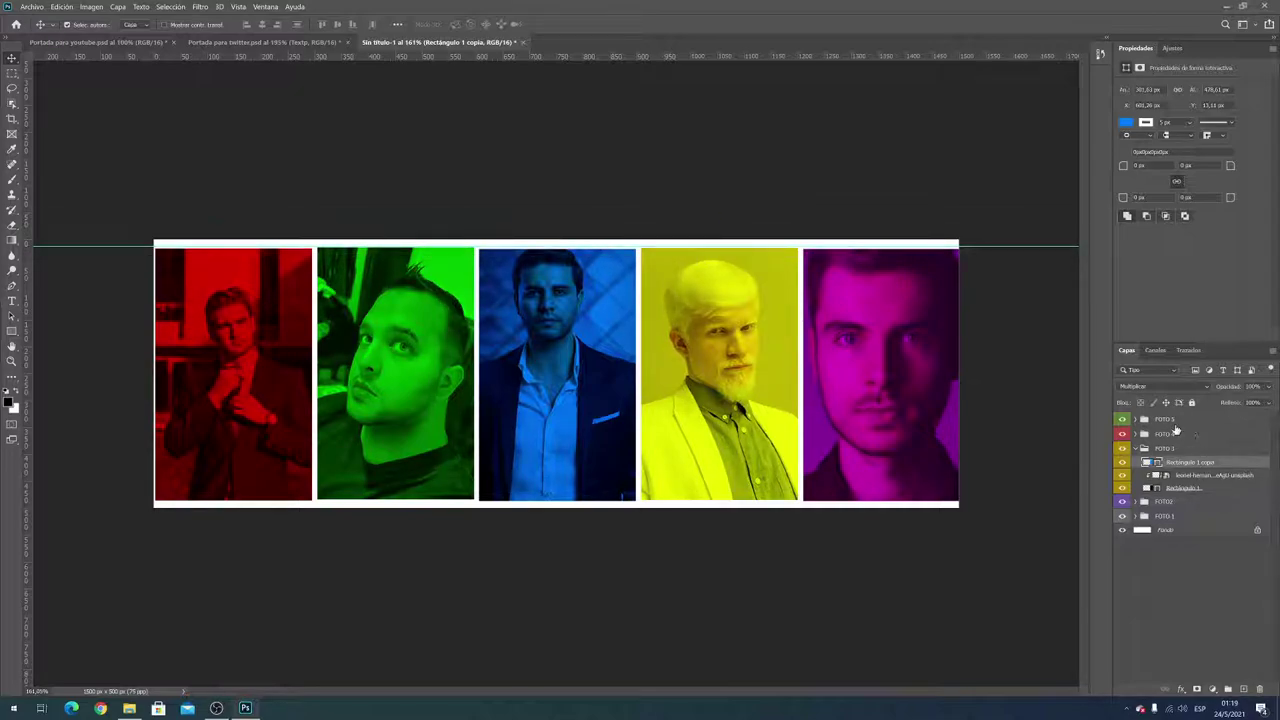
pyautogui.click(1174, 421)
pyautogui.hotkey('ctrl', 't')
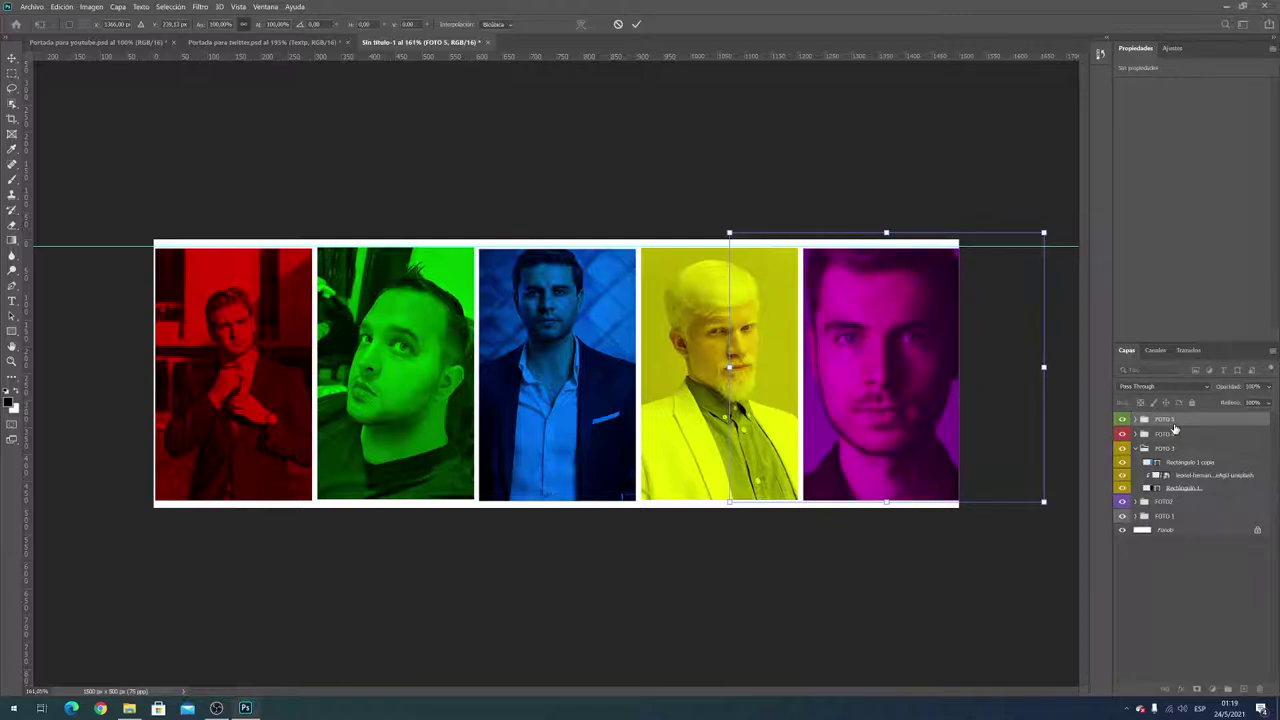
pyautogui.press('Return')
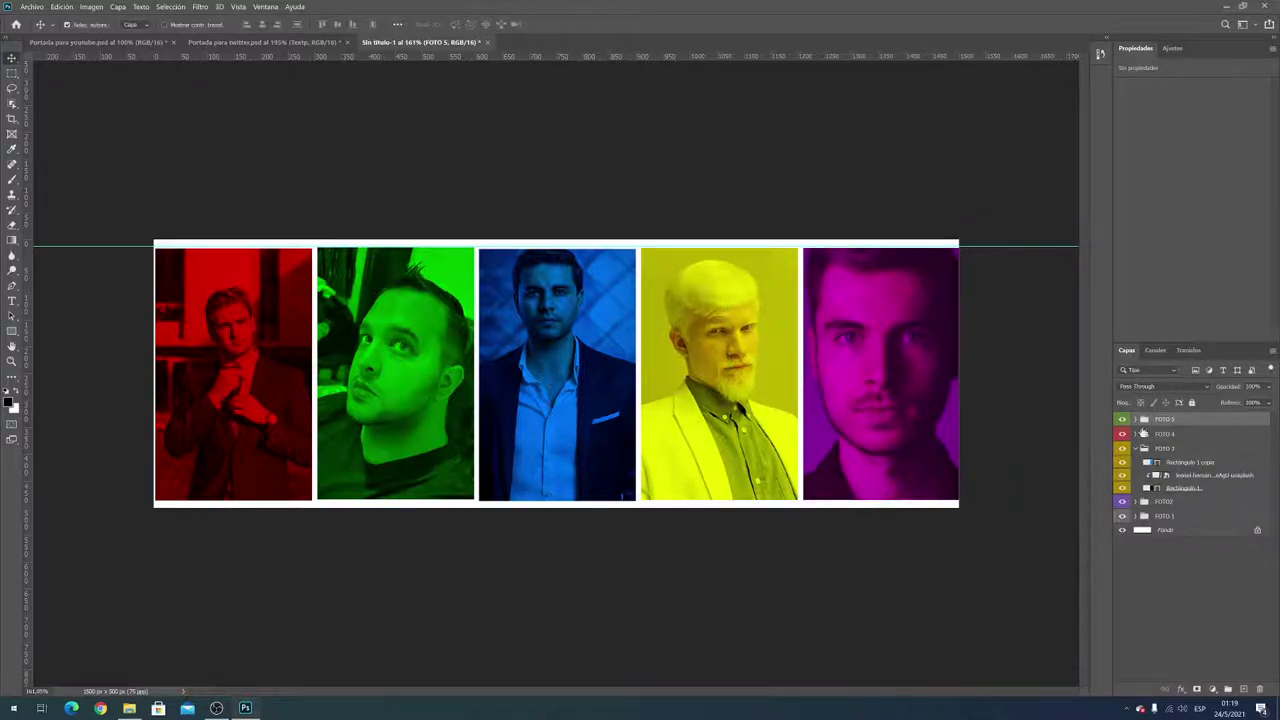
# Add a horizontal guide along the photos' bottom edge after checking the blue photo's bounds
pyautogui.click(1135, 434)
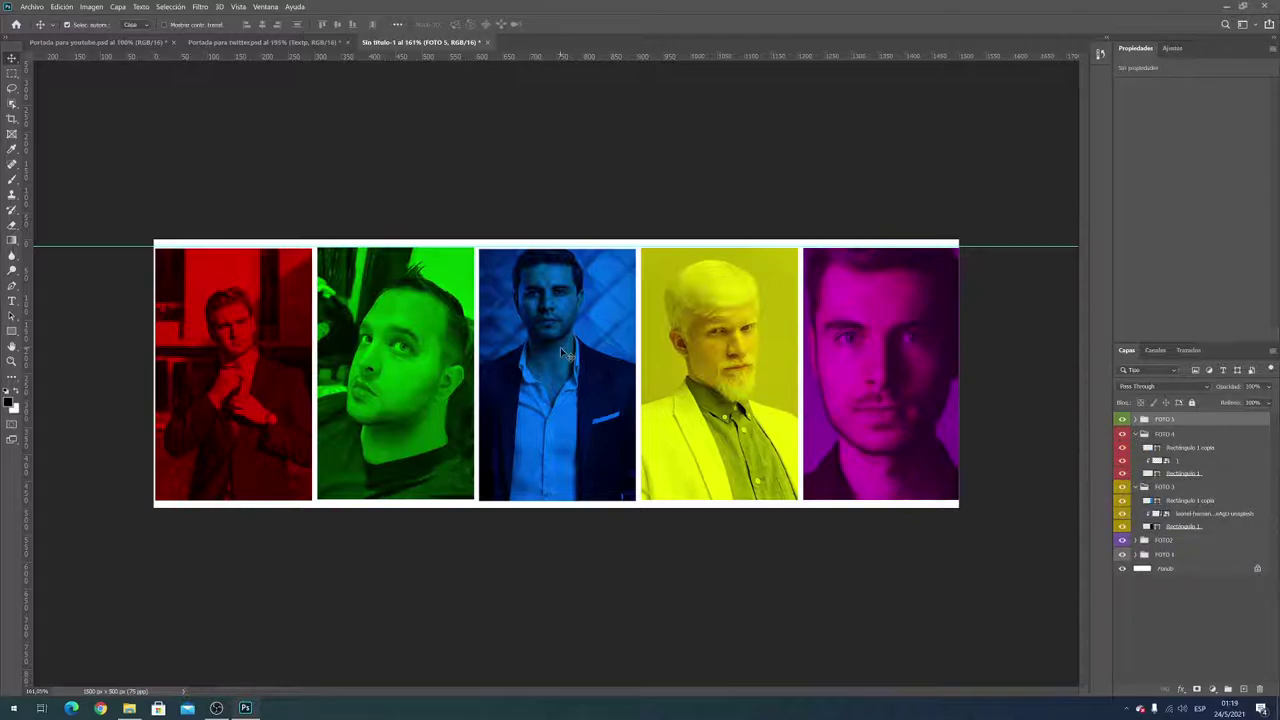
pyautogui.click(560, 347)
pyautogui.click(1182, 488)
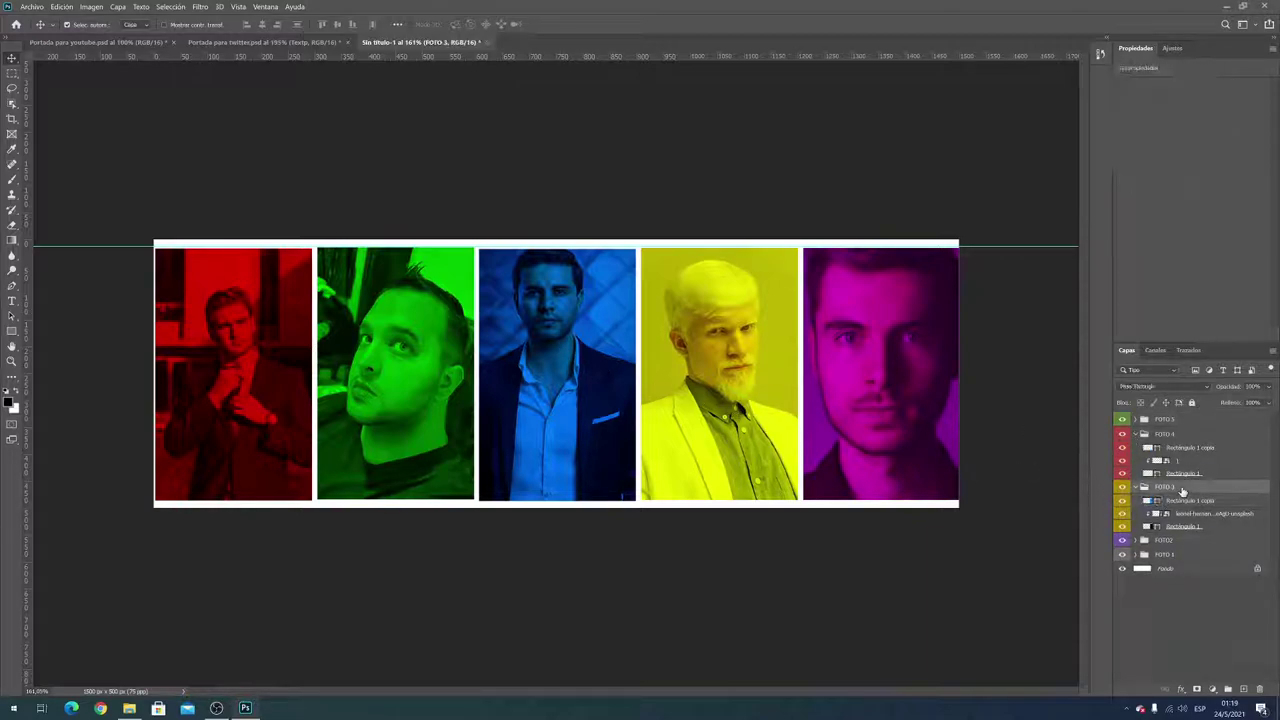
pyautogui.hotkey('ctrl', 't')
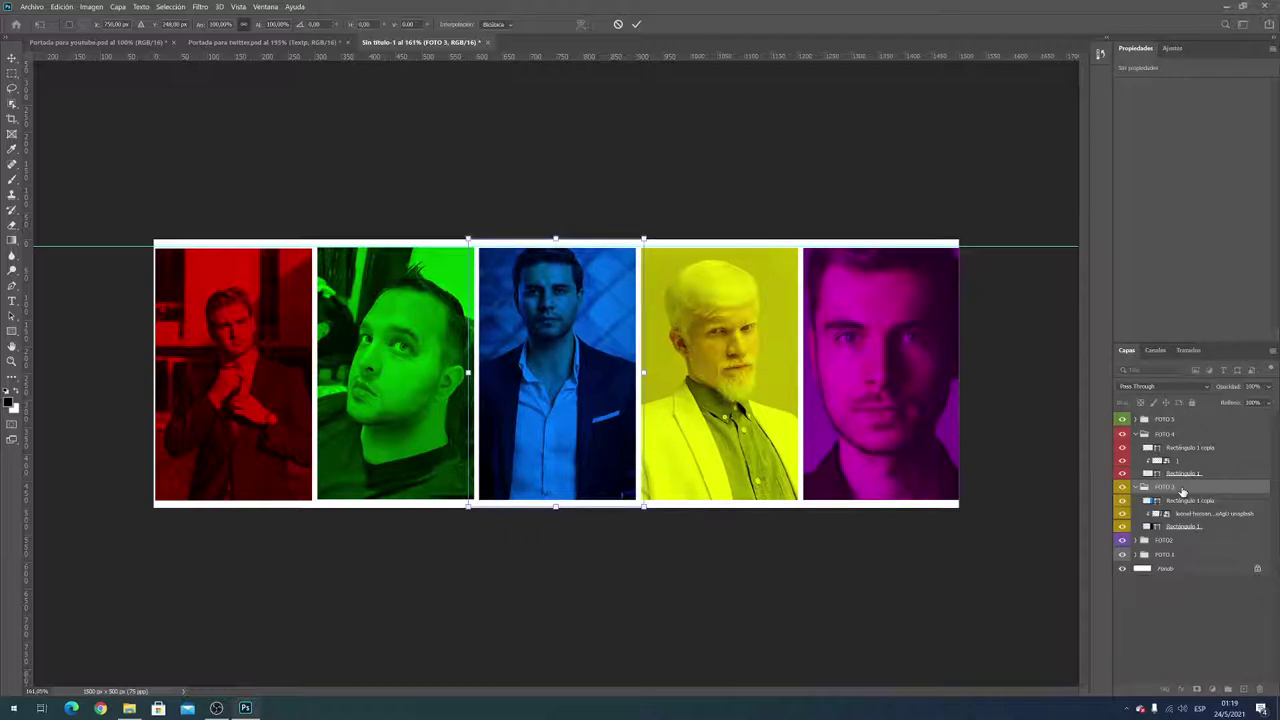
pyautogui.press('Return')
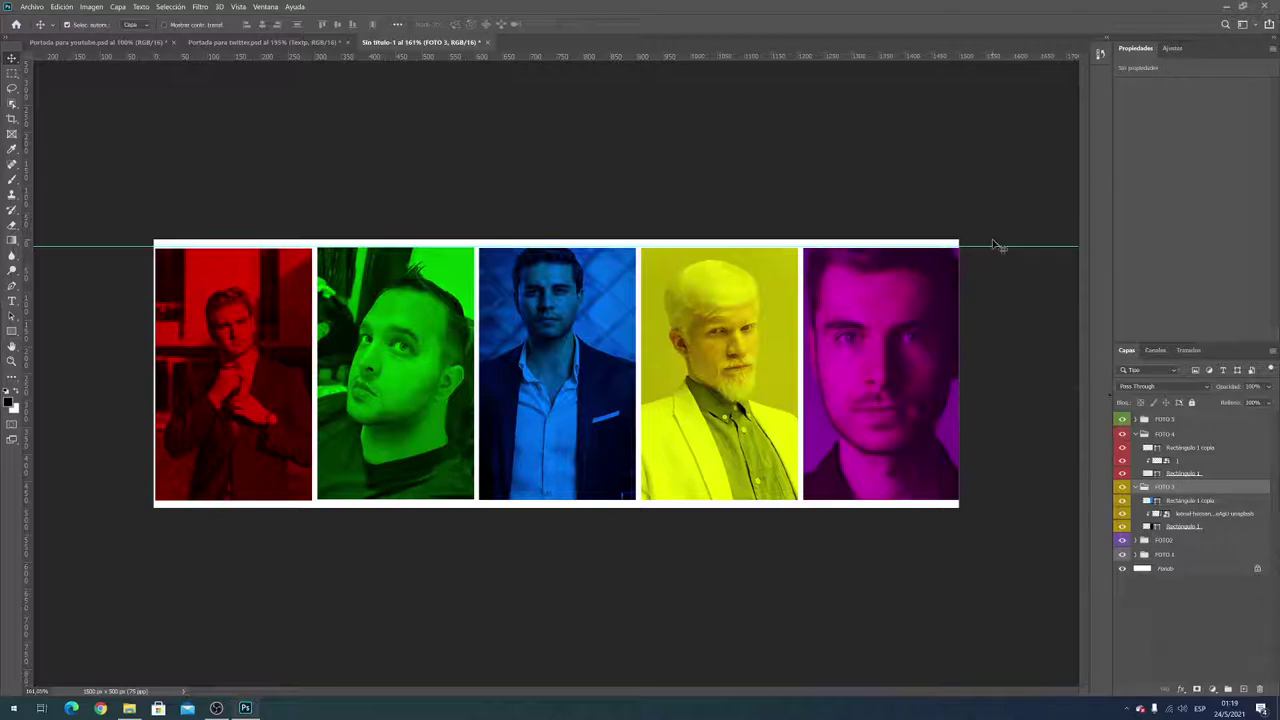
pyautogui.moveTo(748, 62); pyautogui.dragTo(757, 497)
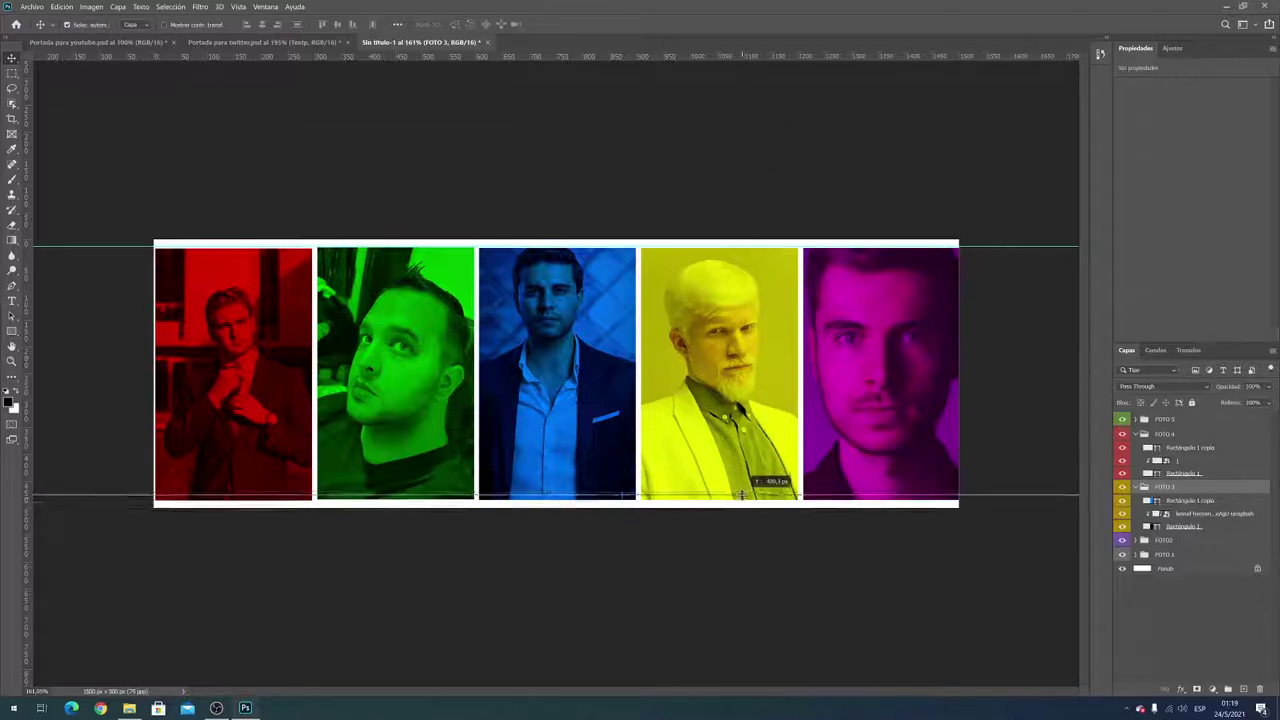
# Select groups FOTO 1 through FOTO 5 and group them with Ctrl+G
pyautogui.click(262, 7)
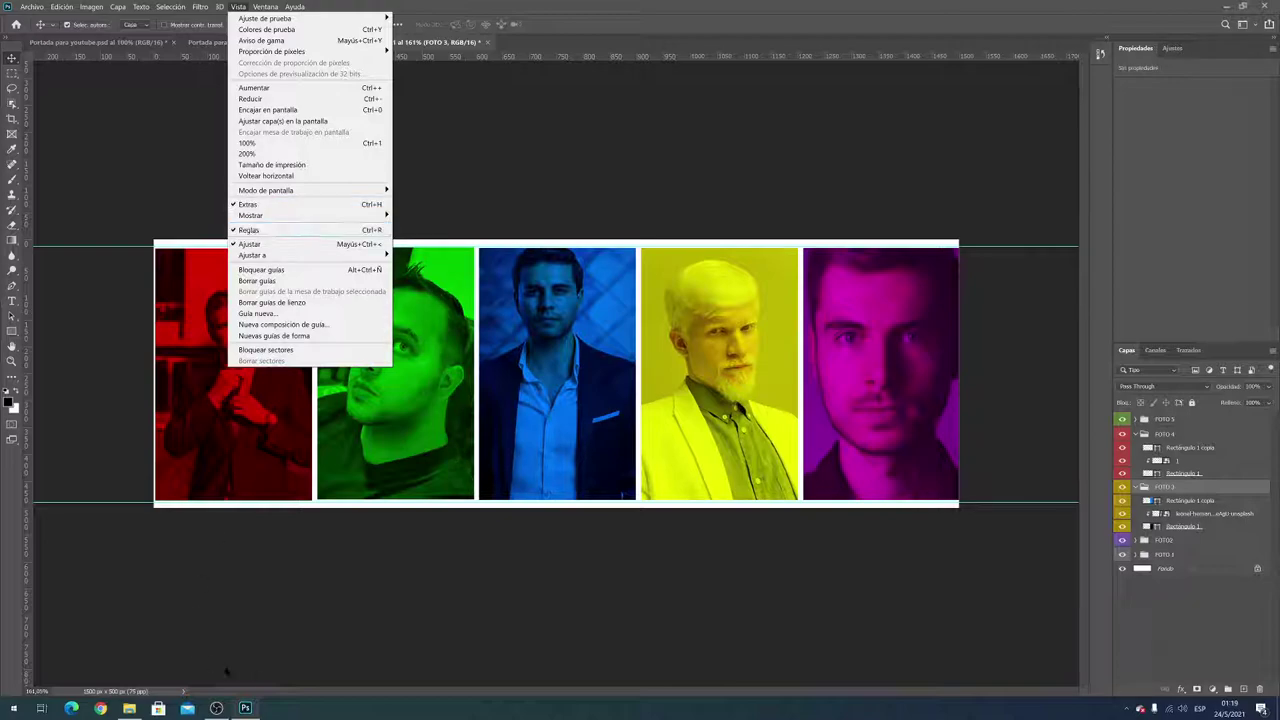
pyautogui.click(404, 690)
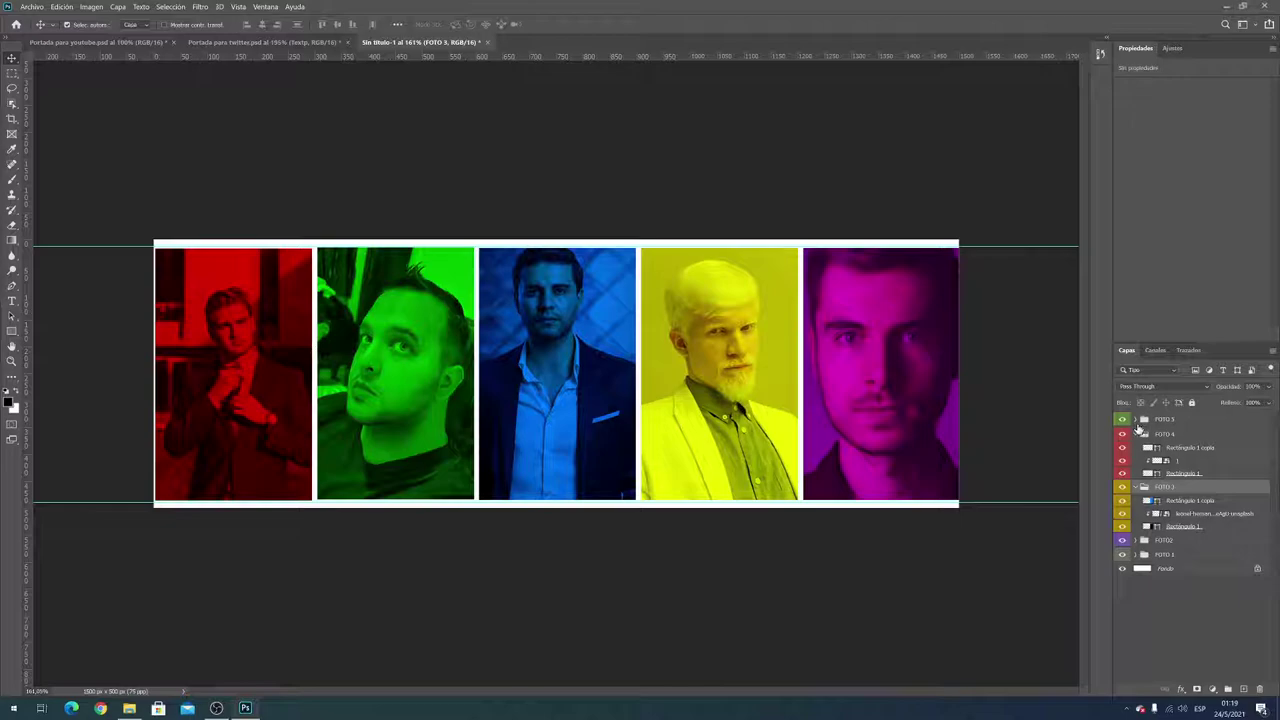
pyautogui.click(1136, 420)
pyautogui.click(1136, 421)
pyautogui.click(1136, 434)
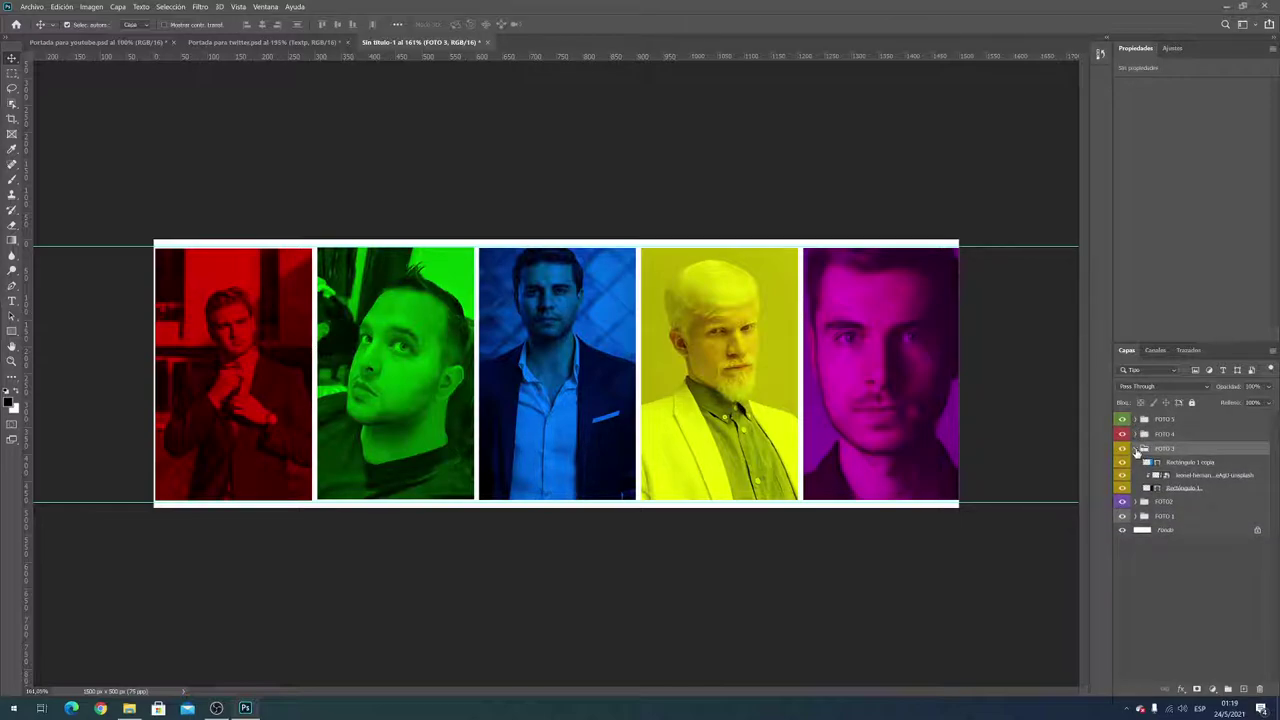
pyautogui.click(1136, 448)
pyautogui.click(1160, 479)
pyautogui.keyDown('shift'); pyautogui.click(1178, 424); pyautogui.keyUp('shift')
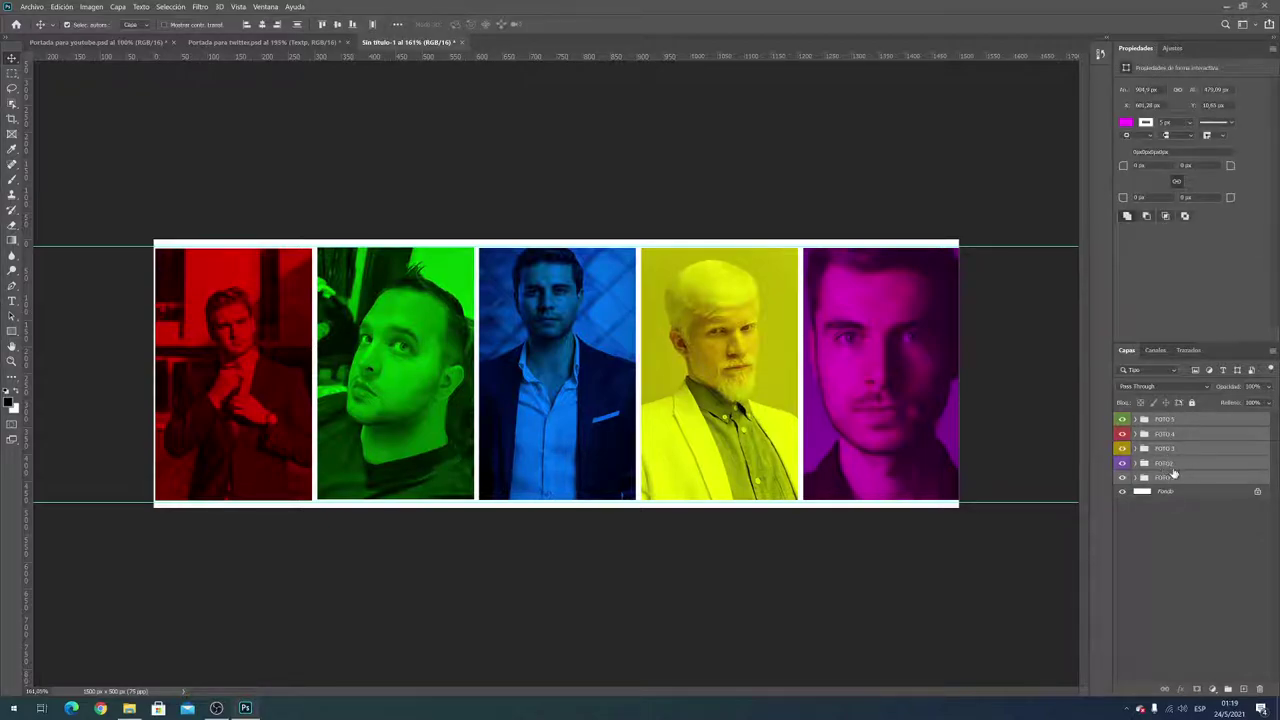
pyautogui.hotkey('ctrl', 'g')
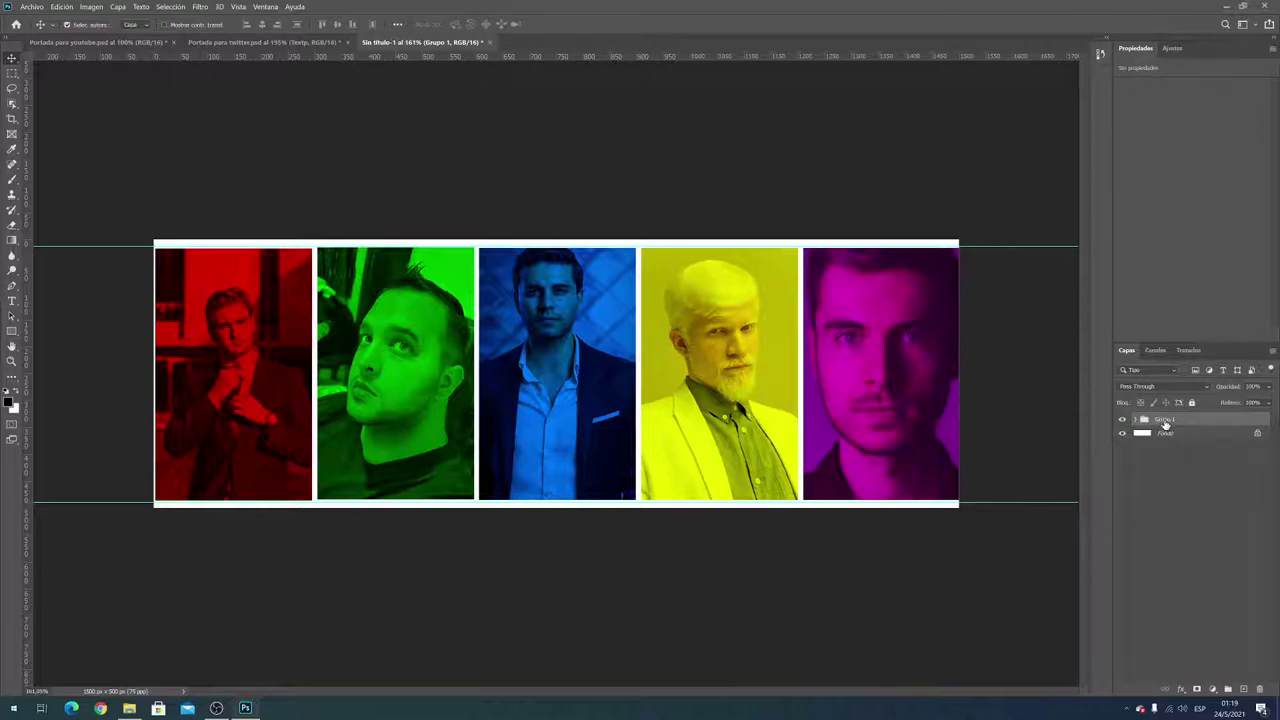
pyautogui.doubleClick(1165, 420)
pyautogui.write('FOTOS')
# Name the group FOTOS and add an ELPROFRANCO title in the Impact font
pyautogui.click(1179, 460)
pyautogui.click(12, 301)
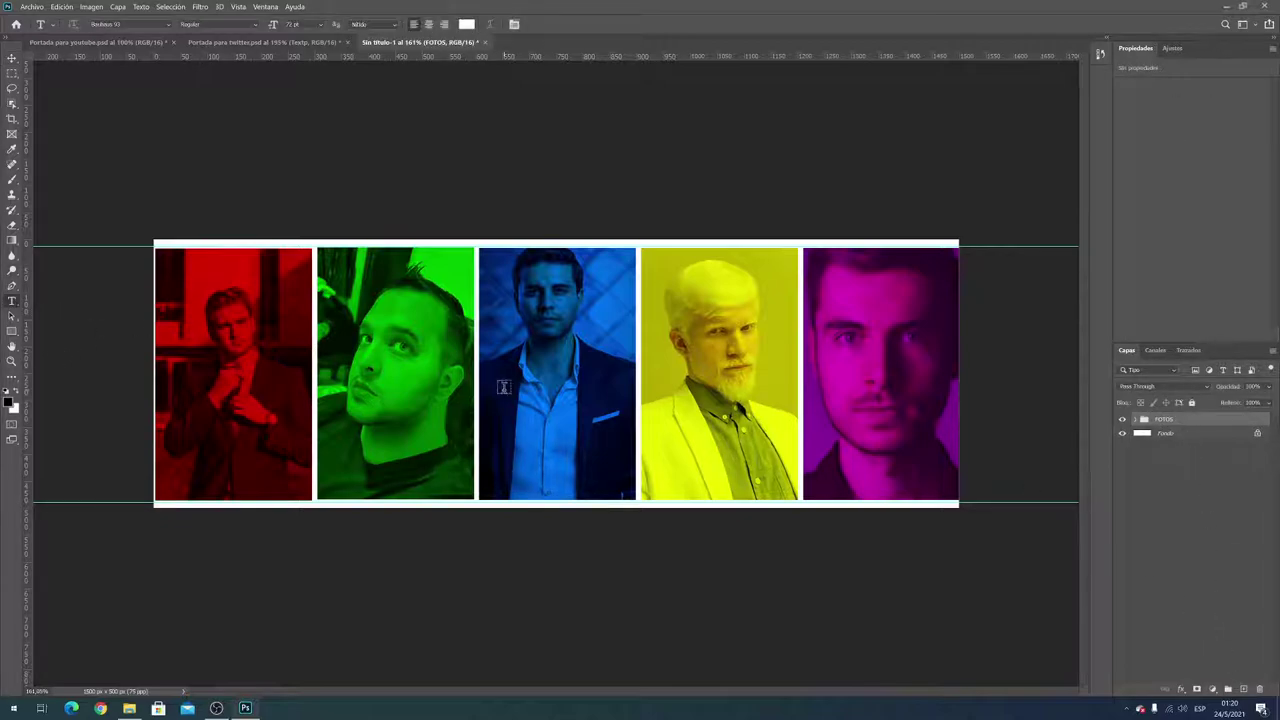
pyautogui.click(459, 387)
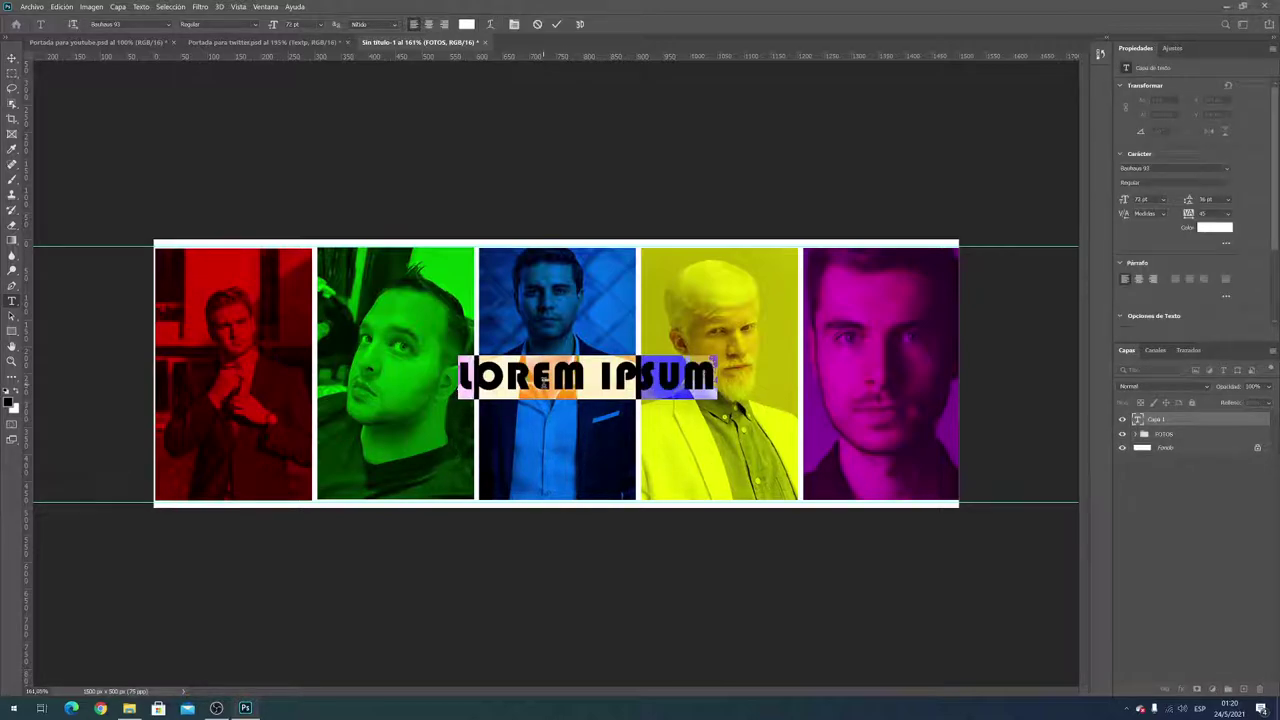
pyautogui.write('ELPROF')
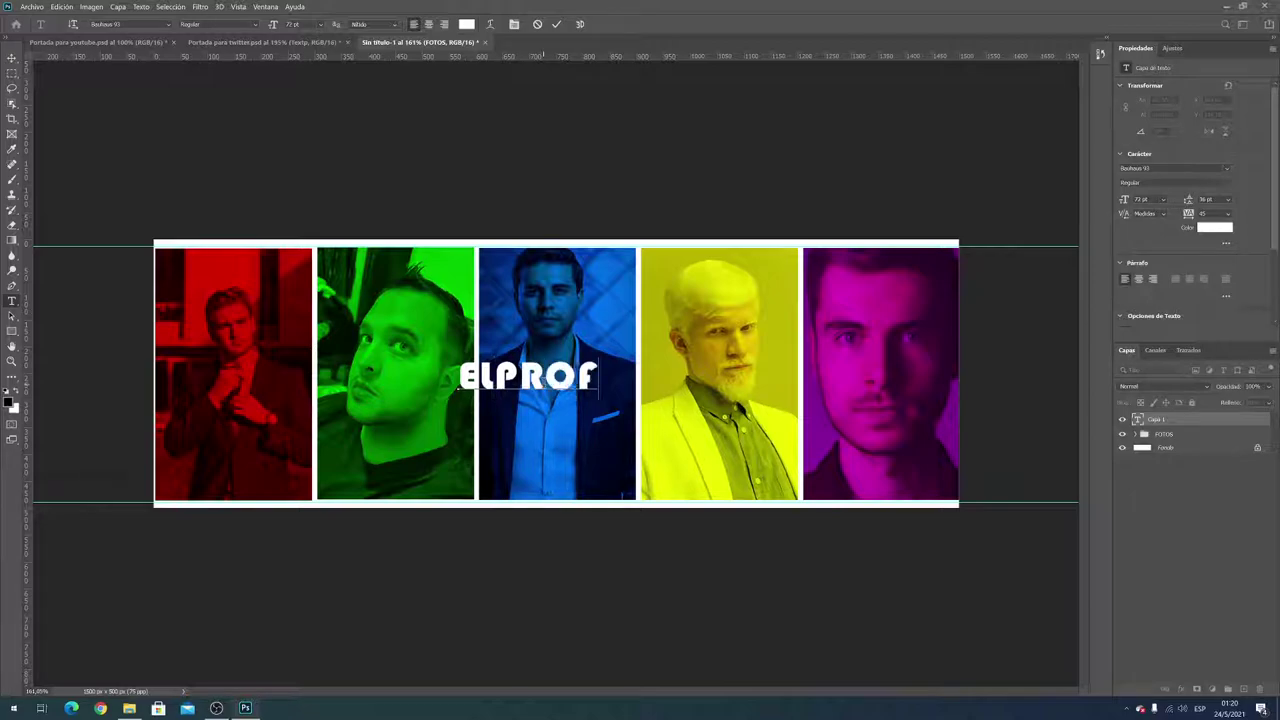
pyautogui.write('RANCO')
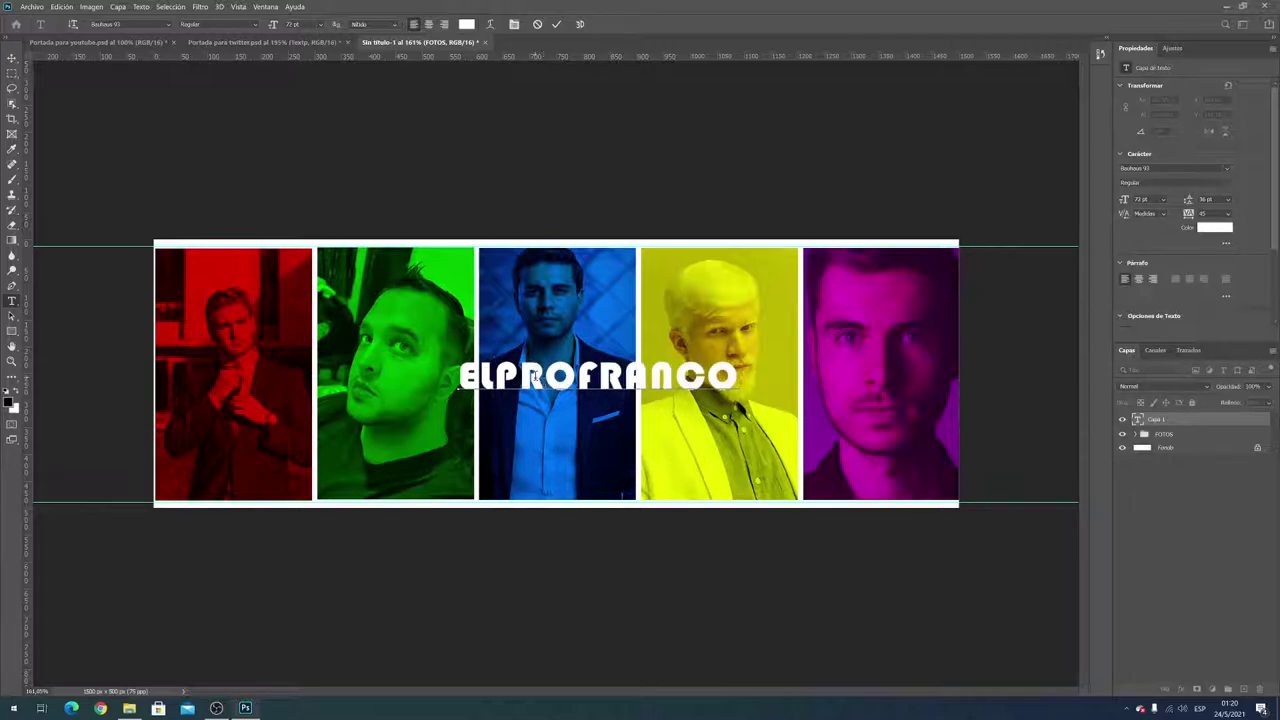
pyautogui.hotkey('ctrl', 'a')
pyautogui.click(148, 23)
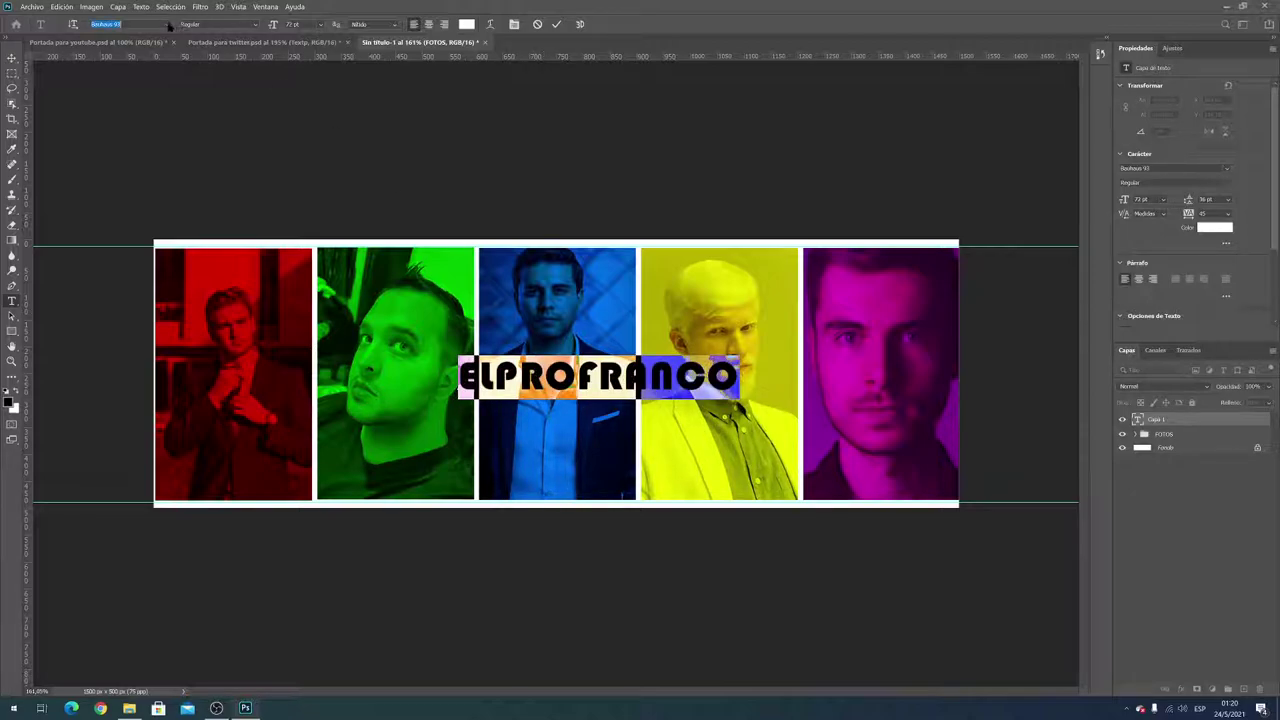
pyautogui.click(168, 24)
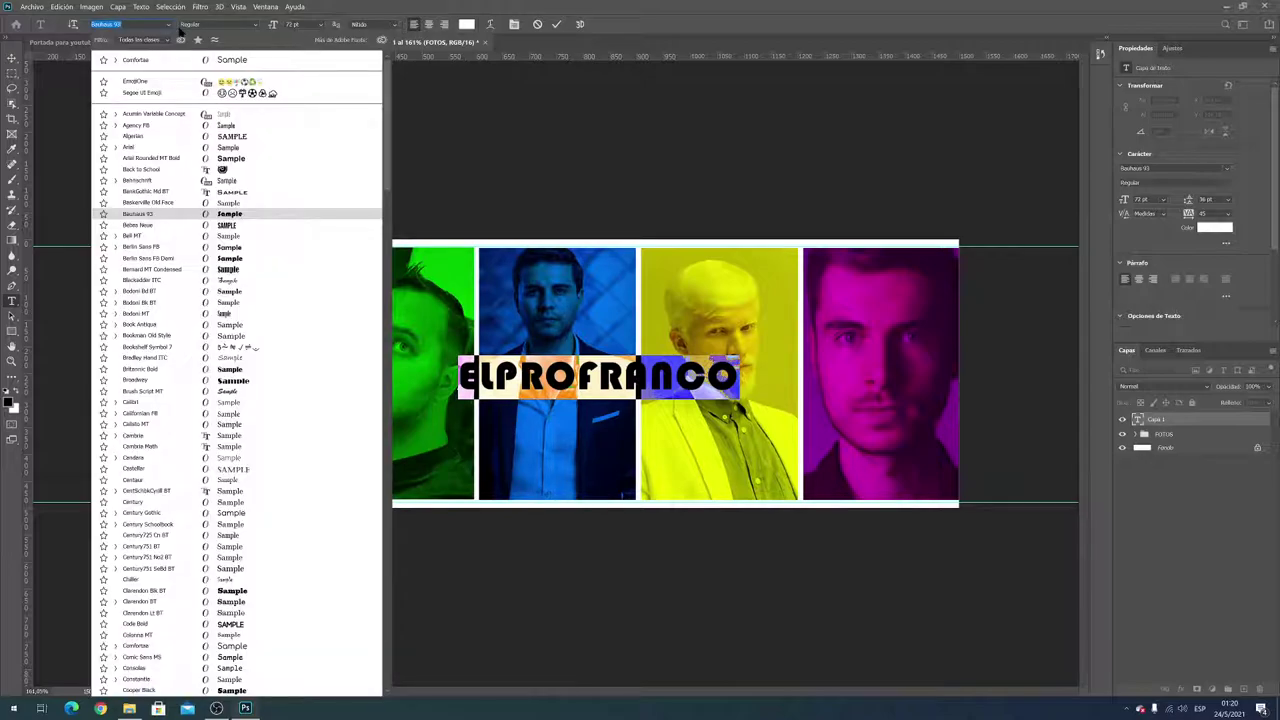
pyautogui.write('im')
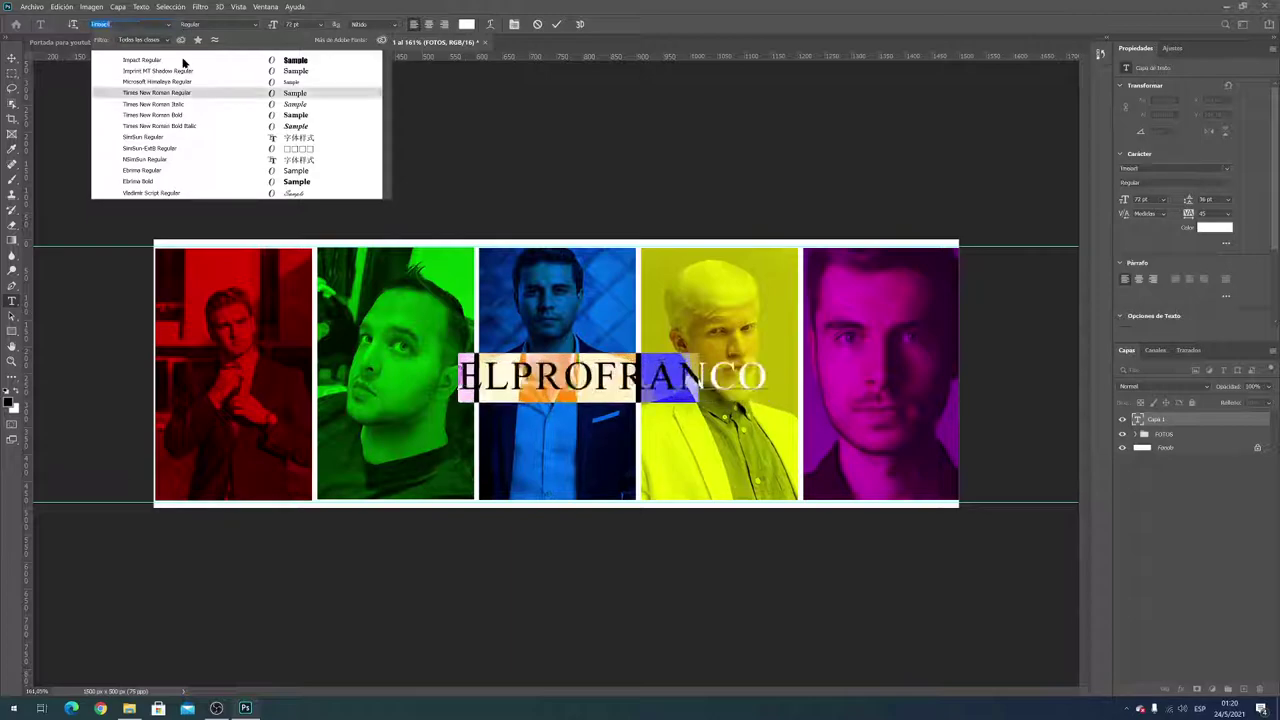
pyautogui.click(12, 58)
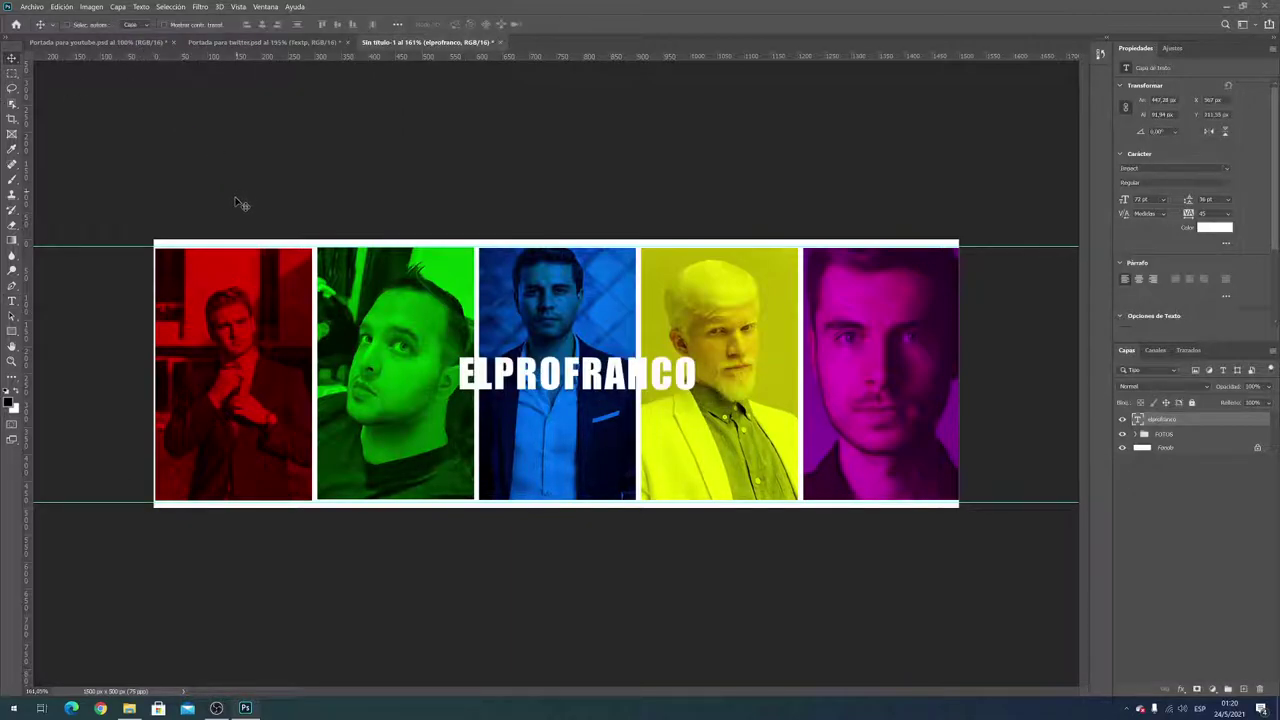
# Enlarge the ELPROFRANCO title, centre it on the banner, and adjust a vertical guide
pyautogui.hotkey('ctrl', 't')
pyautogui.moveTo(459, 399); pyautogui.dragTo(392, 415)
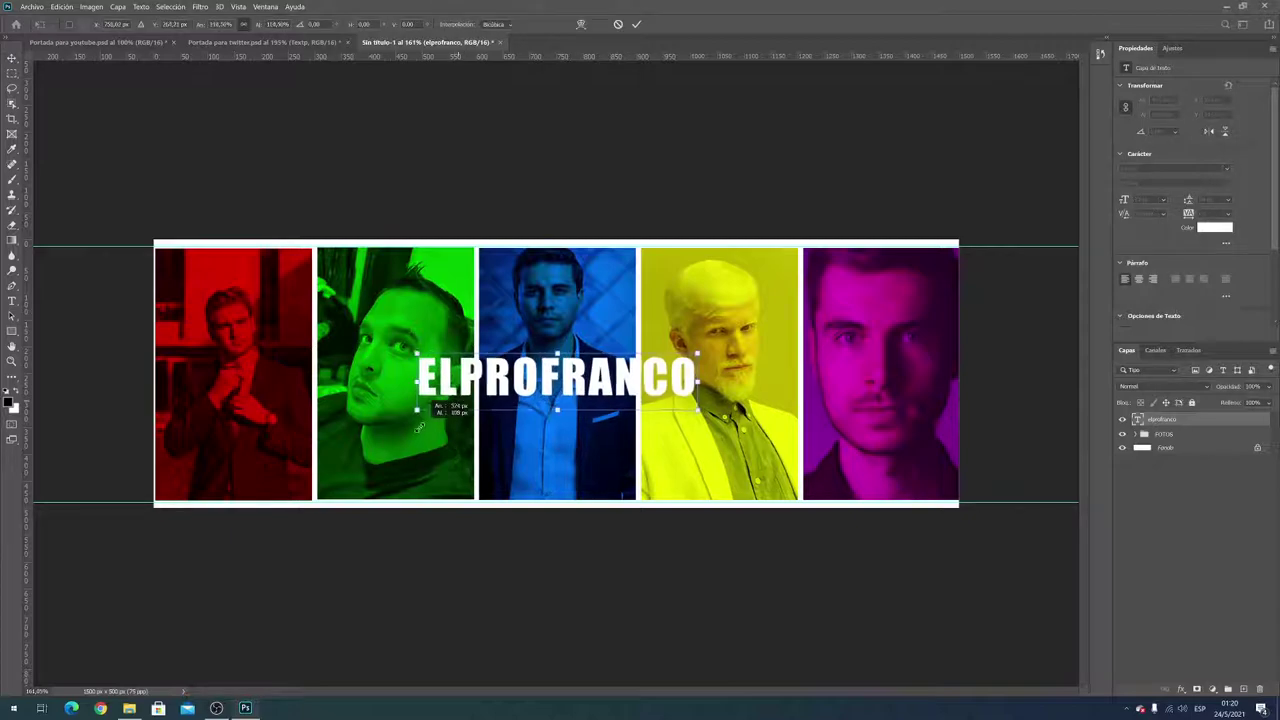
pyautogui.moveTo(610, 373); pyautogui.dragTo(643, 388)
pyautogui.press('Return')
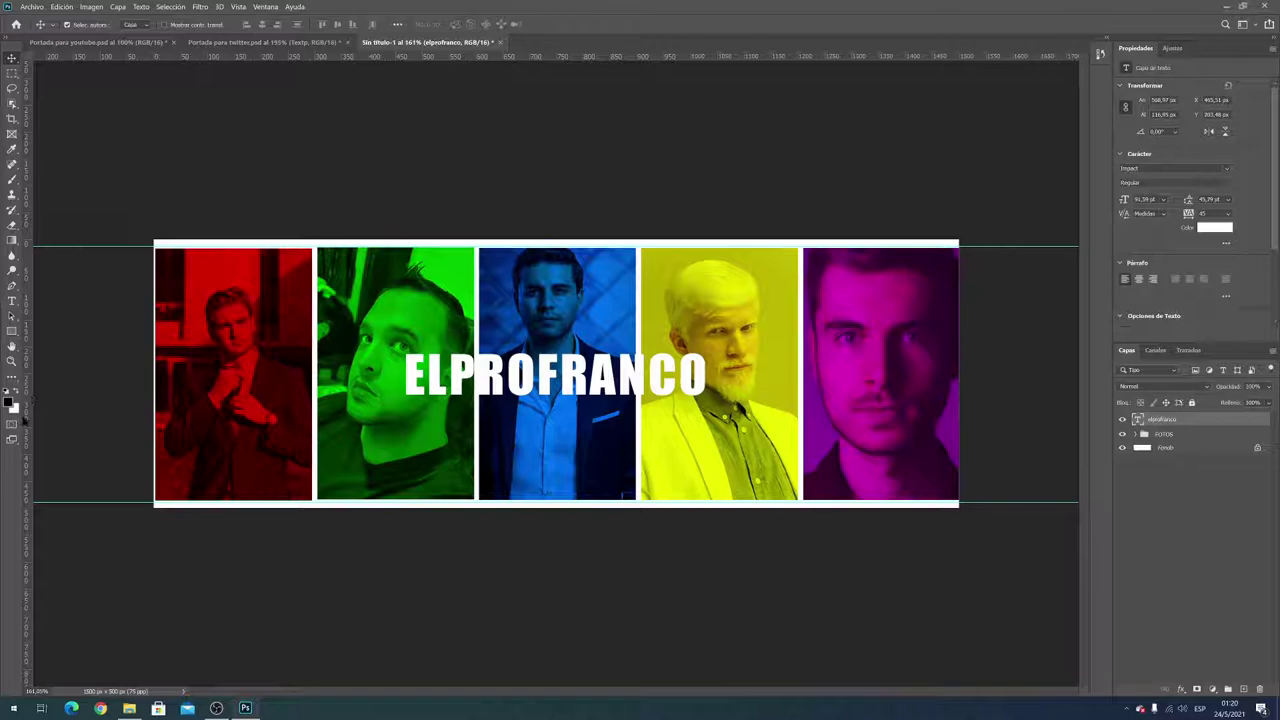
pyautogui.moveTo(24, 420)
pyautogui.mouseDown()
pyautogui.moveTo(571, 383)
pyautogui.moveTo(557, 383)
pyautogui.mouseUp()
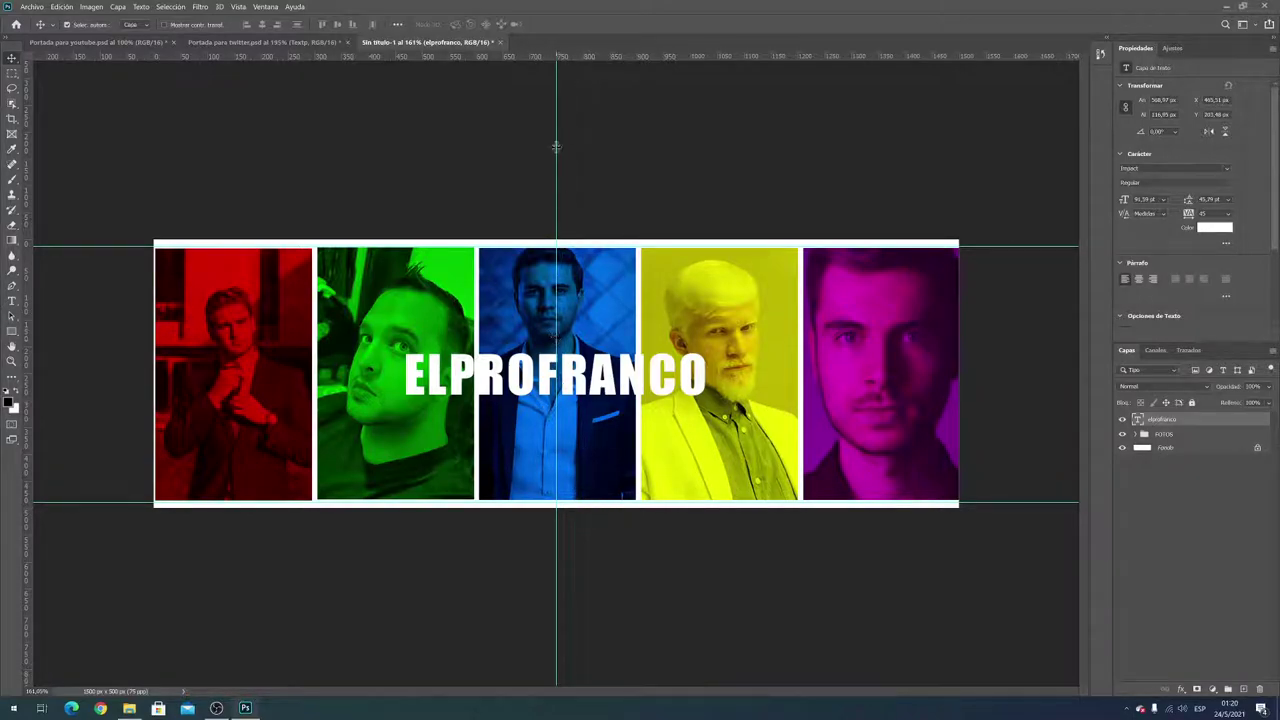
pyautogui.moveTo(300, 56); pyautogui.dragTo(86, 210)
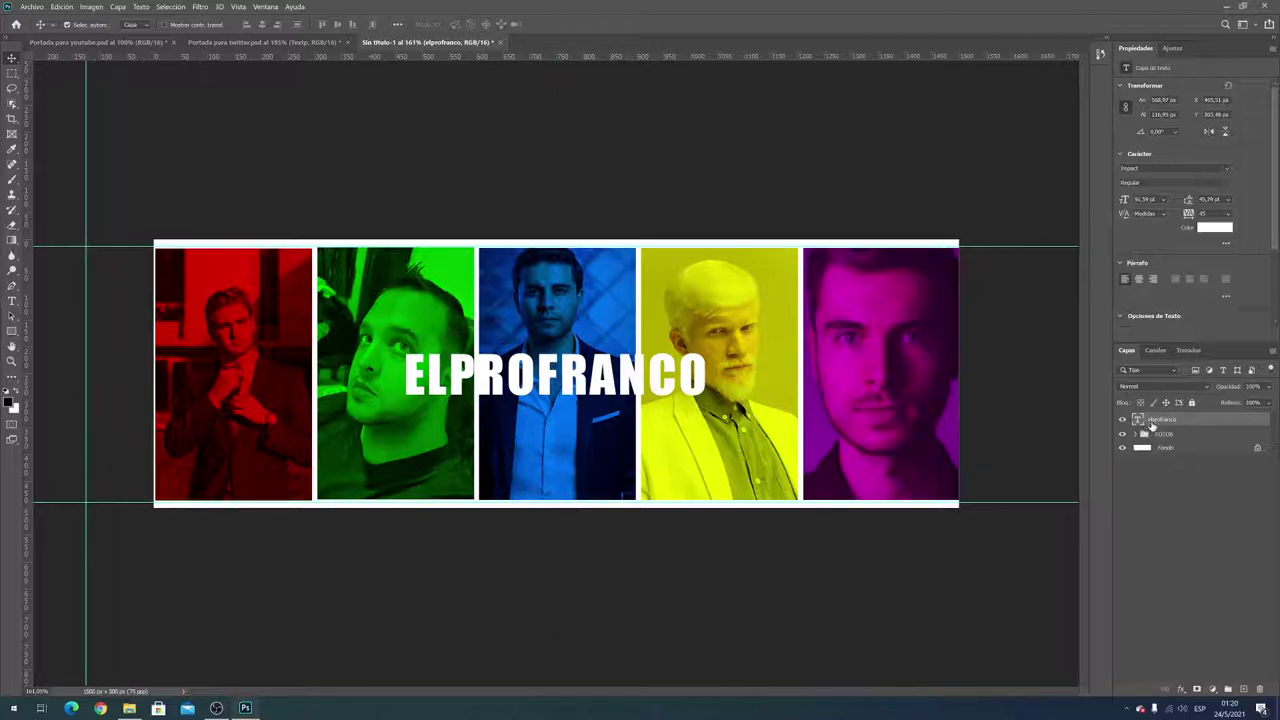
# Lower the title layer's opacity to about 60% so it looks semi-transparent
pyautogui.rightClick(1168, 422)
pyautogui.click(1199, 416)
pyautogui.click(1270, 387)
pyautogui.moveTo(1250, 401); pyautogui.dragTo(1248, 401)
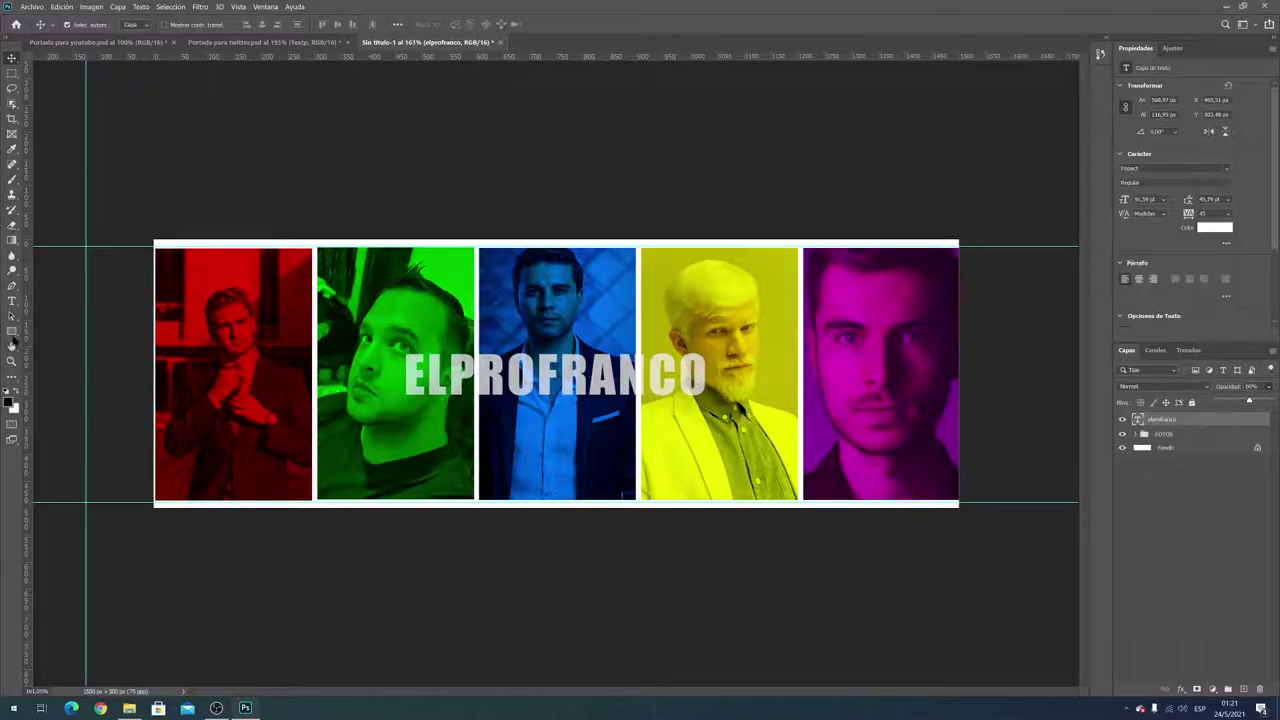
pyautogui.click(67, 332)
# Draw a full-banner black rectangle below the ELPROFRANCO title and lower its opacity
pyautogui.press('u')
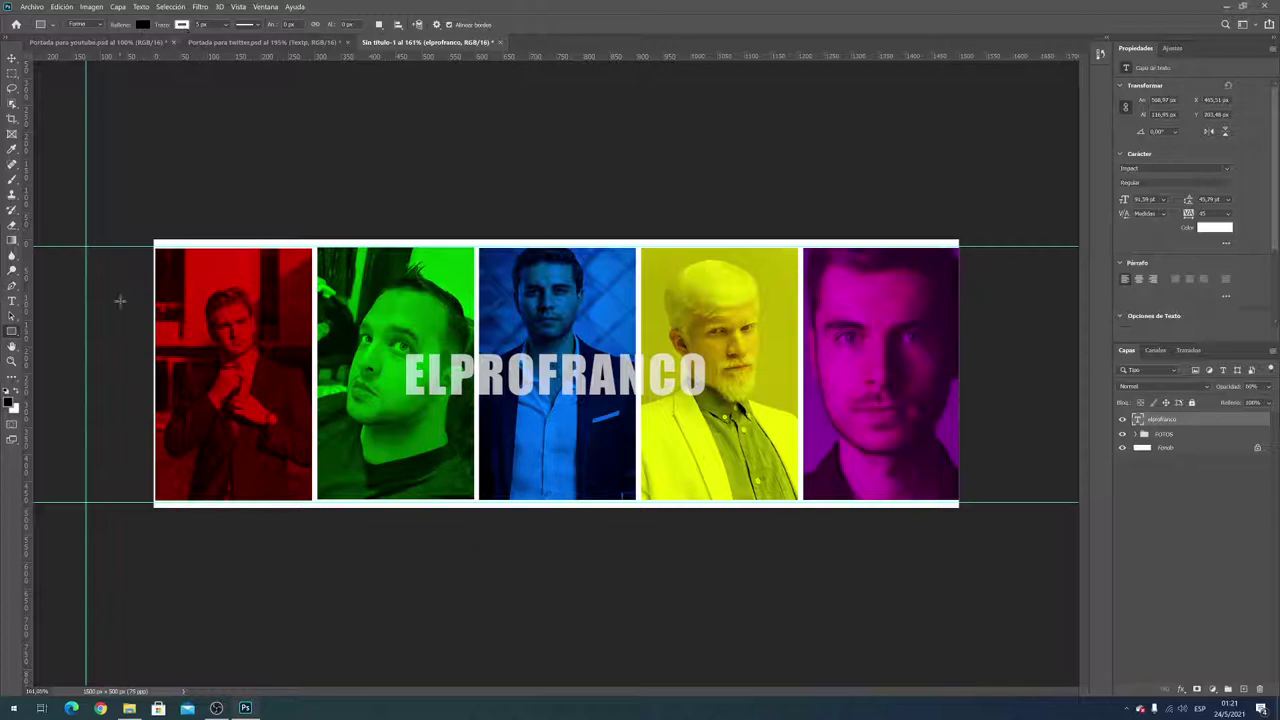
pyautogui.moveTo(152, 238); pyautogui.dragTo(960, 507)
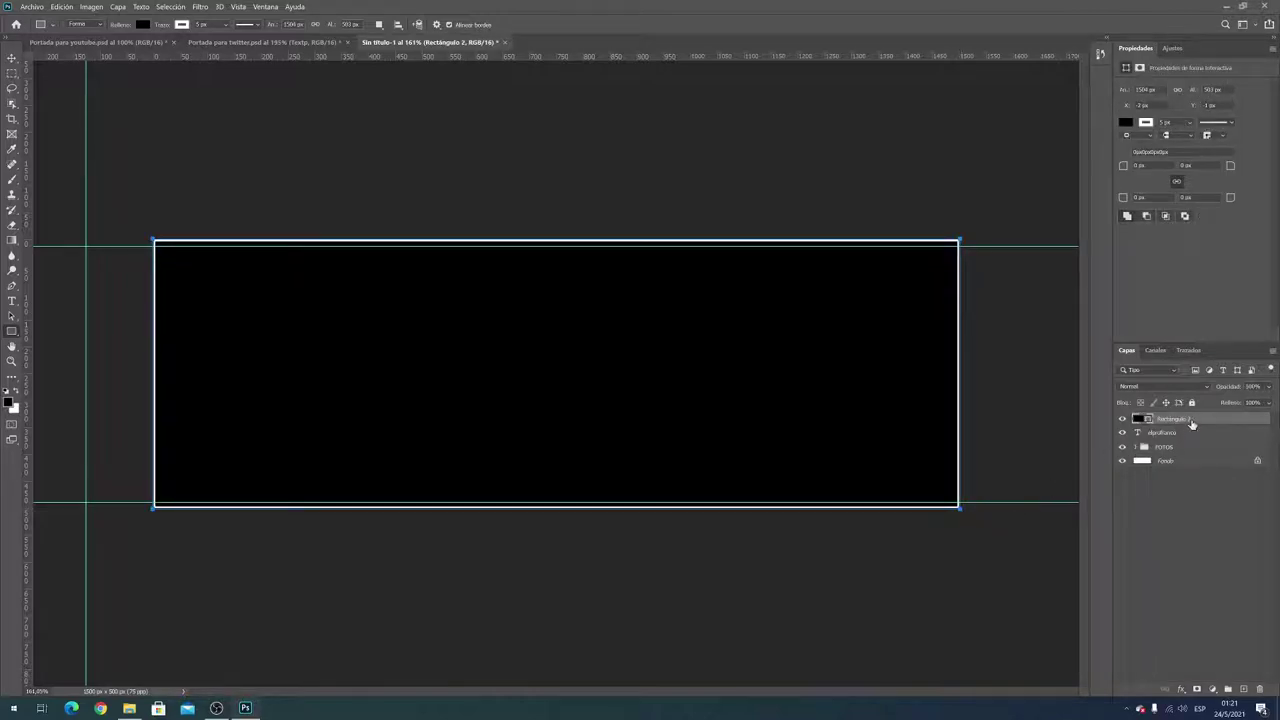
pyautogui.moveTo(1191, 423); pyautogui.dragTo(1181, 436)
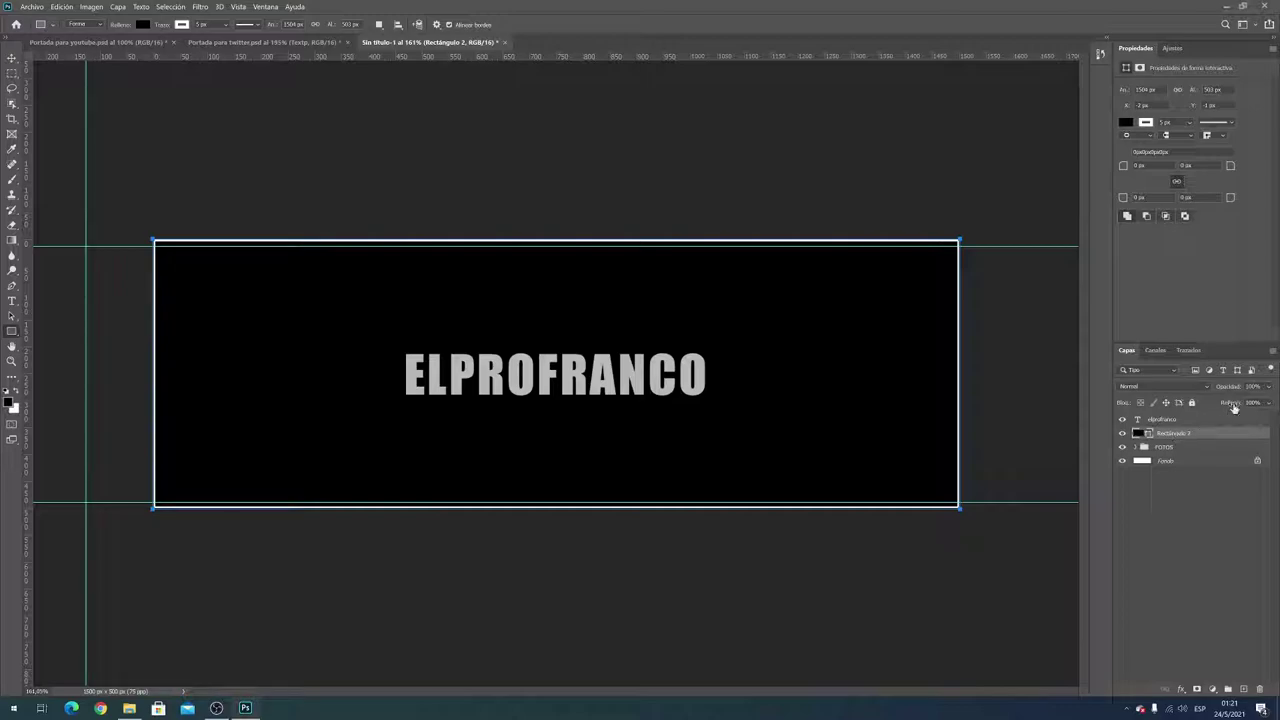
pyautogui.click(1268, 388)
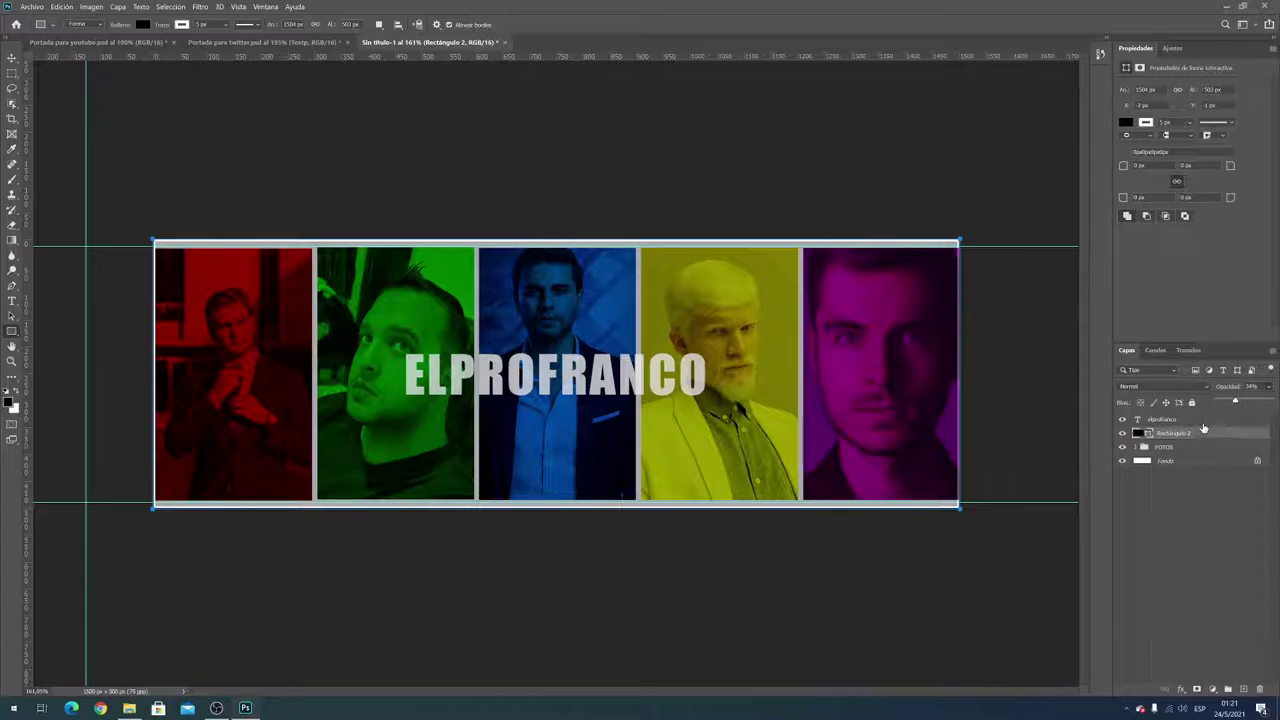
pyautogui.click(1203, 428)
# Raise the title's opacity to about 78% and group it with the rectangle
pyautogui.click(1190, 419)
pyautogui.click(1269, 388)
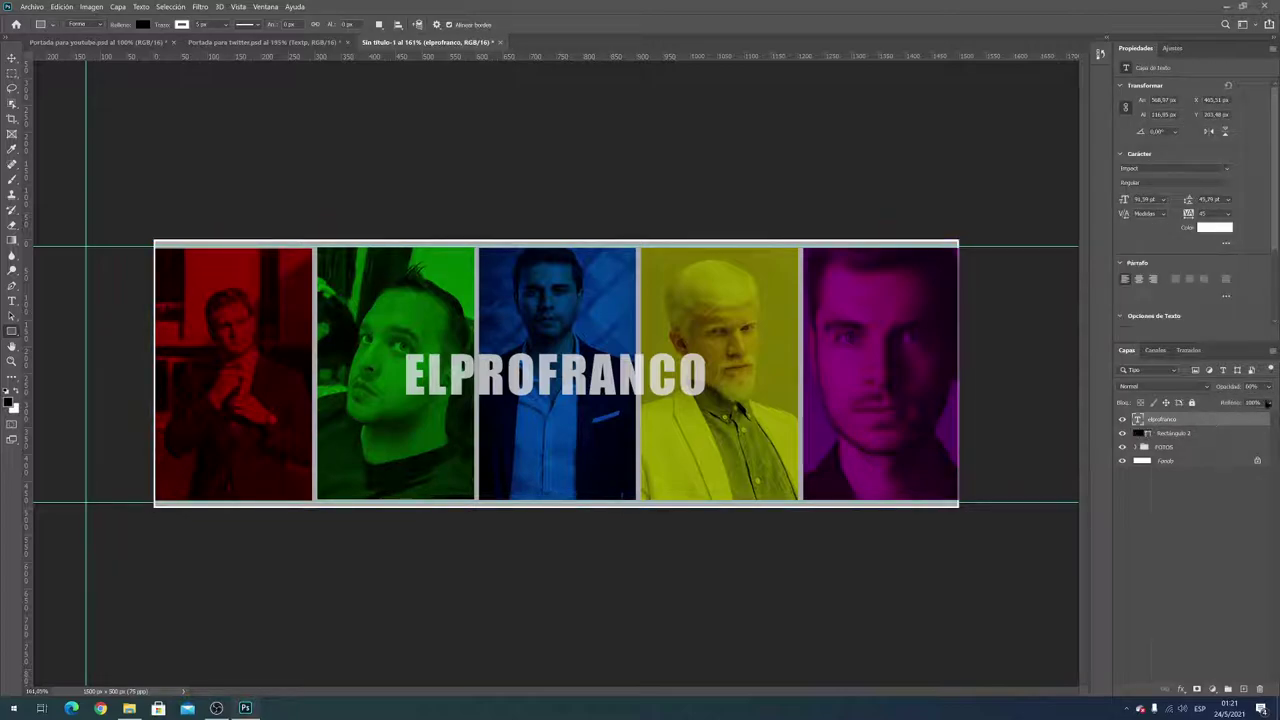
pyautogui.moveTo(1249, 401); pyautogui.dragTo(1258, 401)
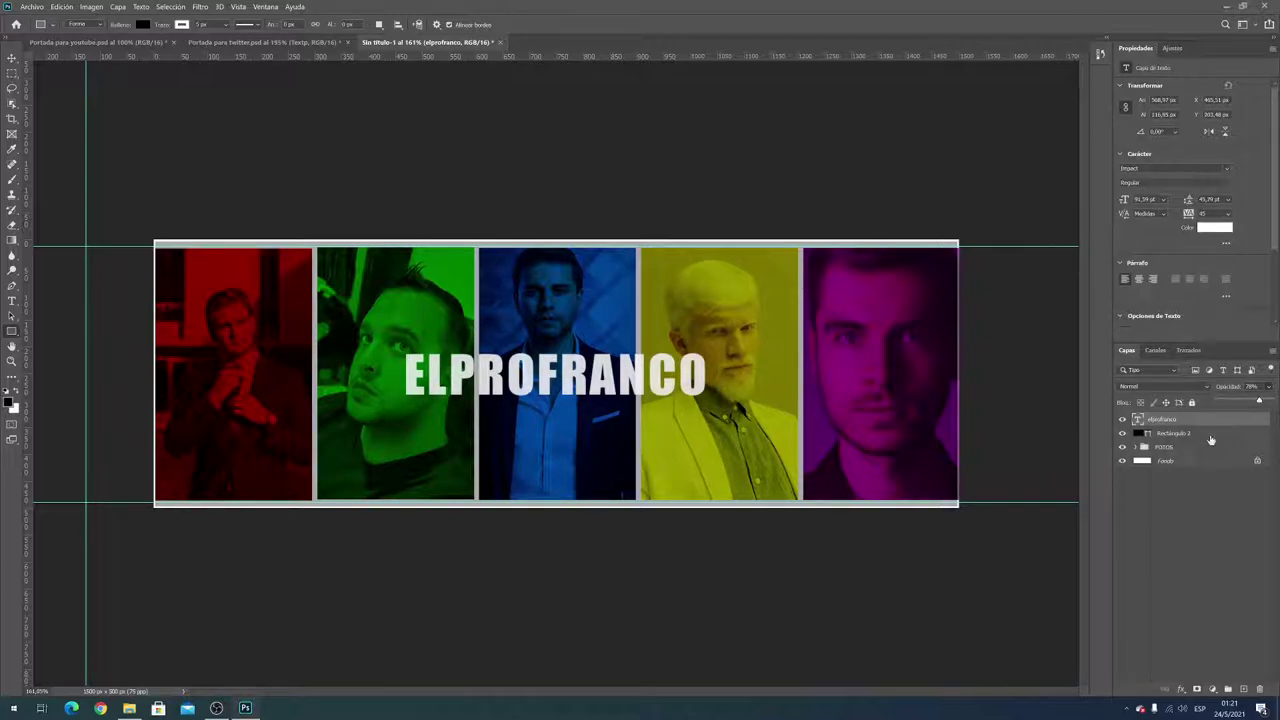
pyautogui.click(1180, 433)
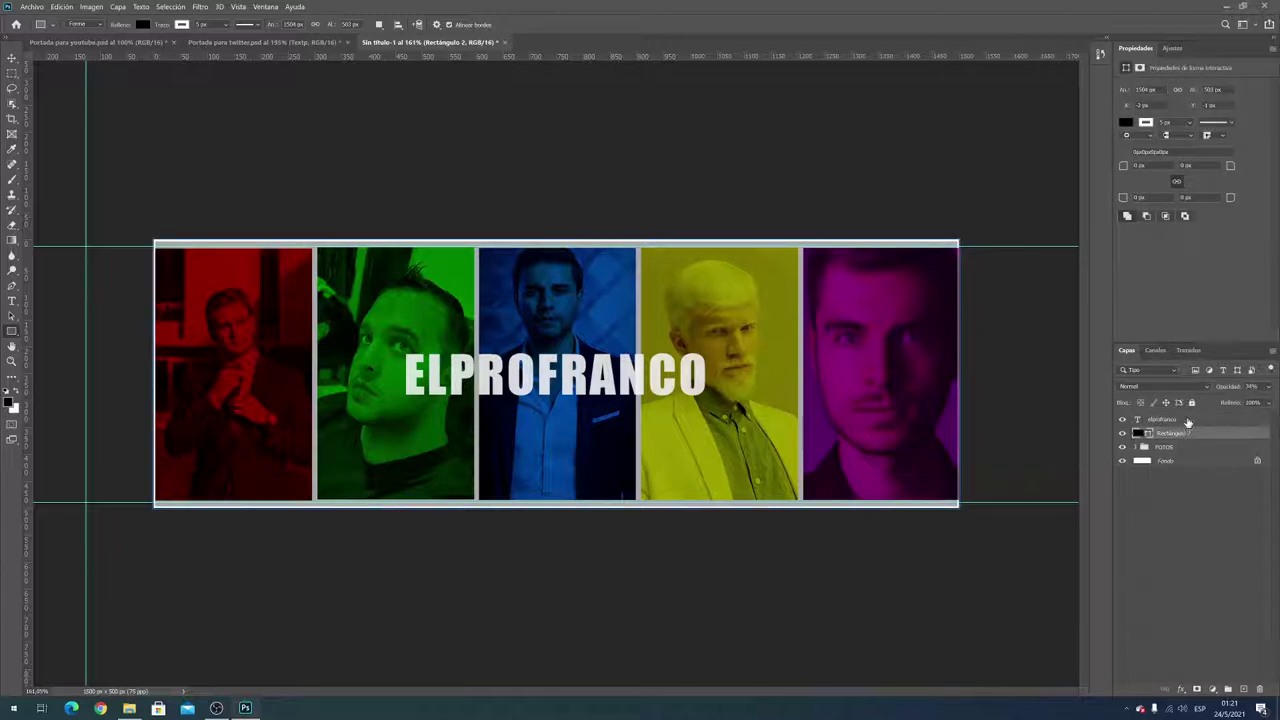
pyautogui.keyDown('shift'); pyautogui.click(1190, 420); pyautogui.keyUp('shift')
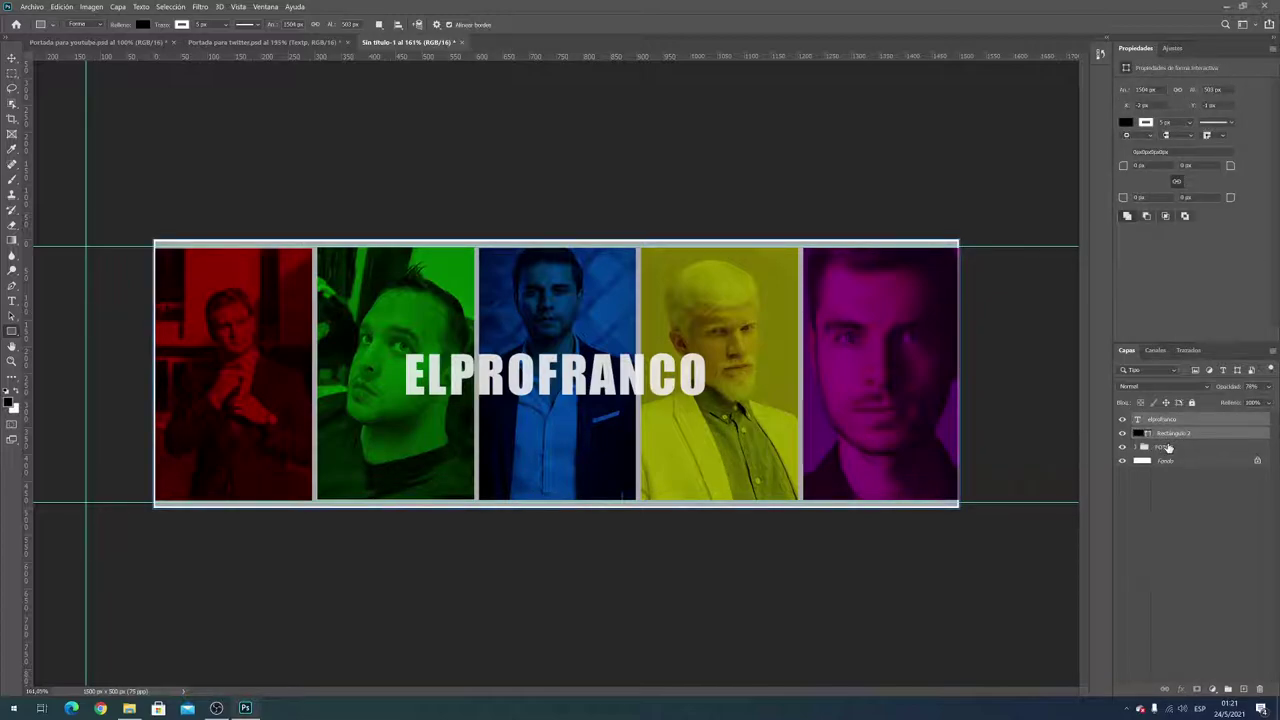
pyautogui.hotkey('ctrl', 'g')
# Rename the new group to Texto and give it a blue (Azul) colour label
pyautogui.doubleClick(1165, 419)
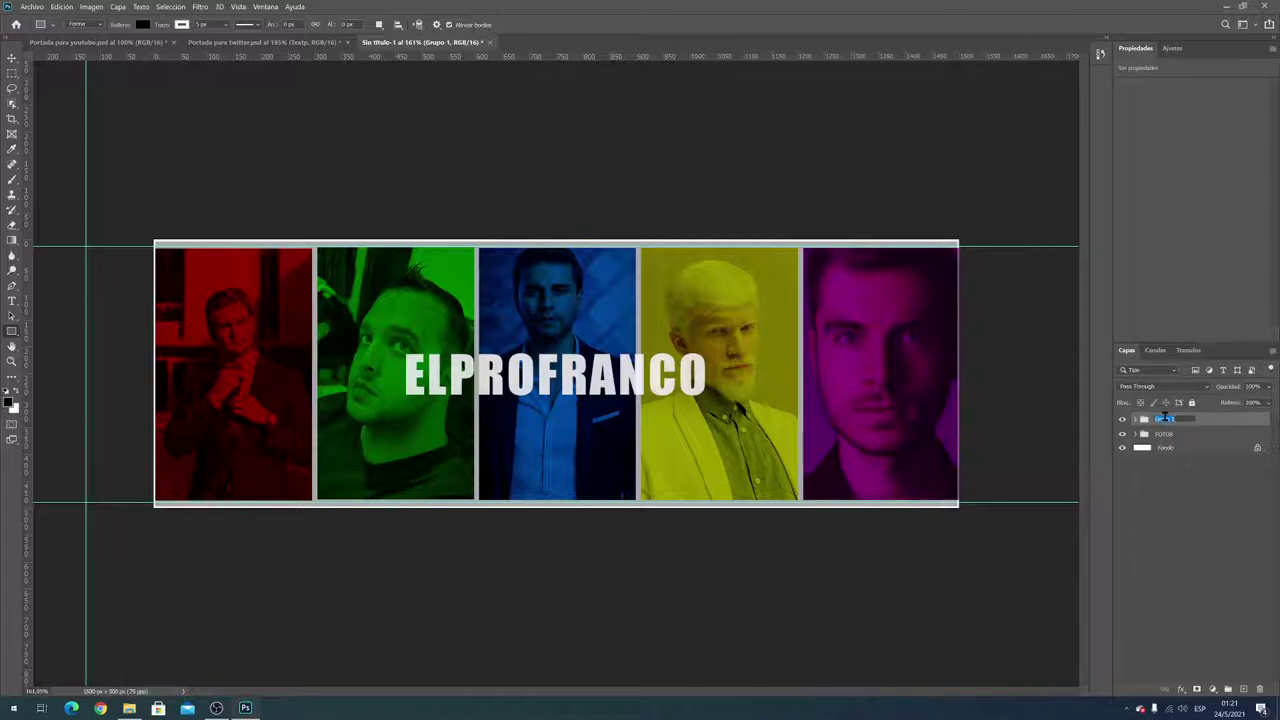
pyautogui.write('TEX')
pyautogui.click(1158, 465)
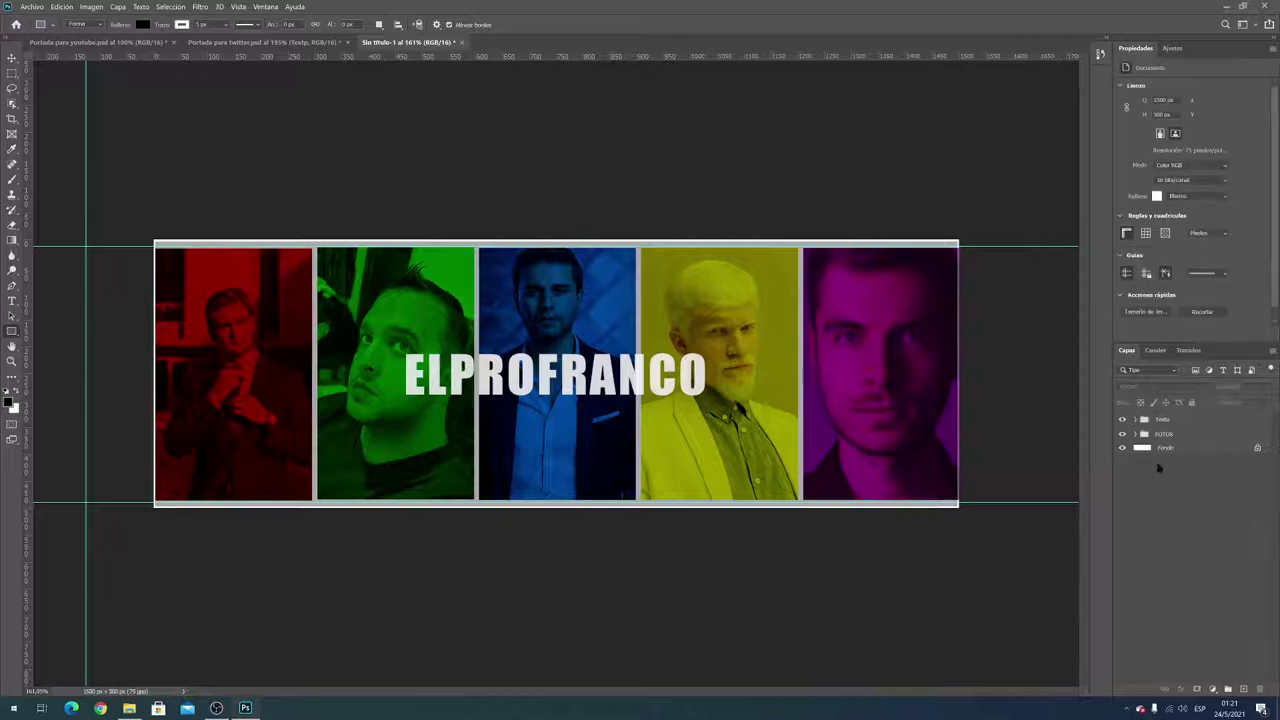
pyautogui.rightClick(1190, 420)
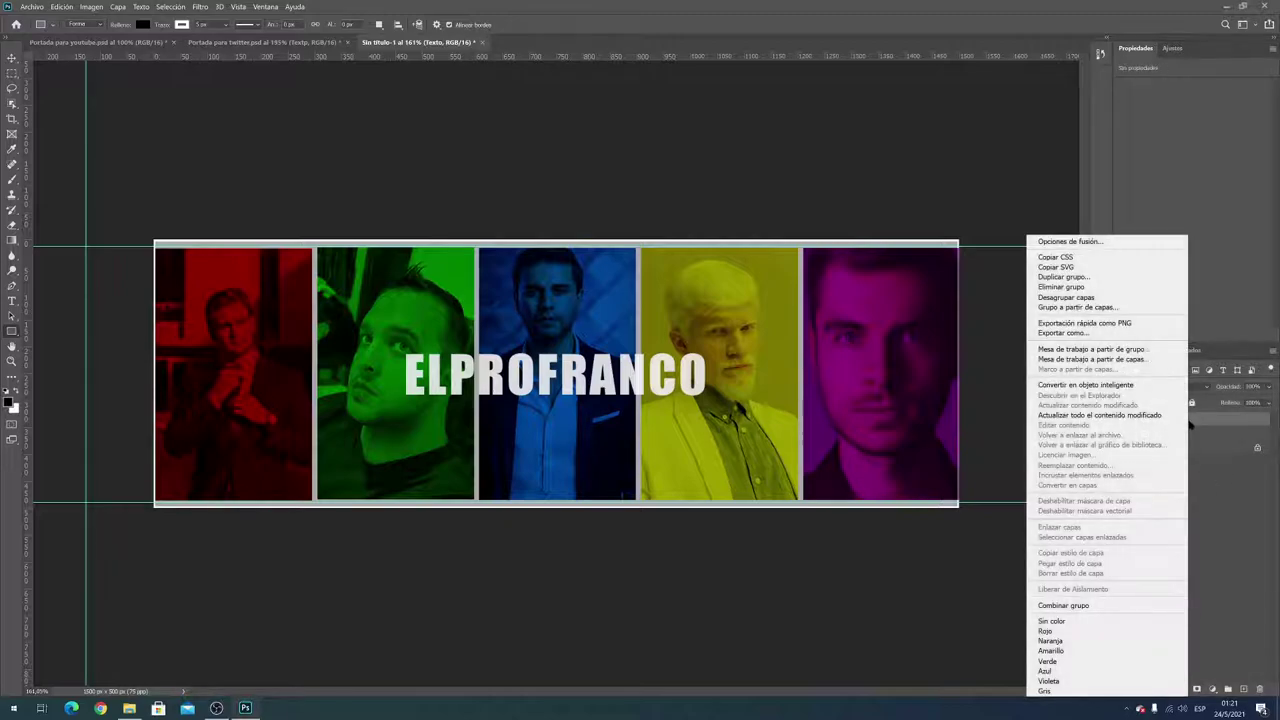
pyautogui.click(1072, 671)
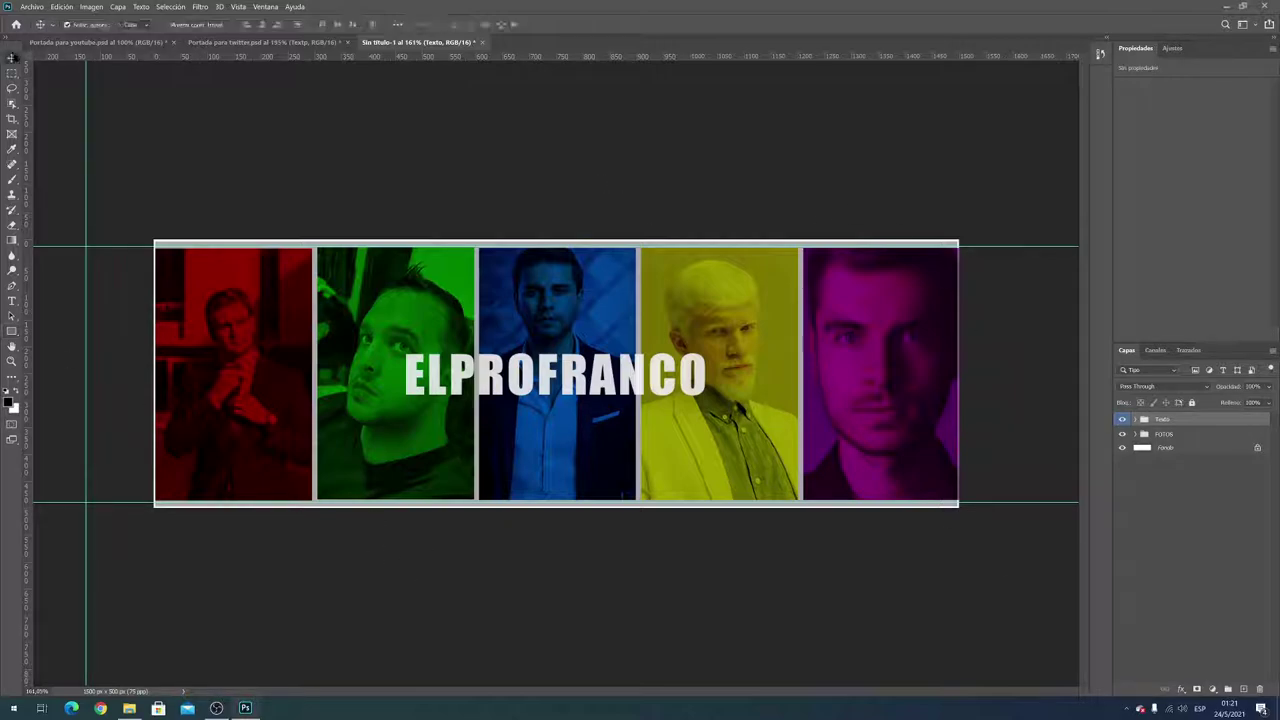
# Hide the Rectángulo 2 overlay inside Texto, then collapse the group
pyautogui.click(12, 57)
pyautogui.click(1135, 419)
pyautogui.click(1122, 448)
pyautogui.click(1131, 452)
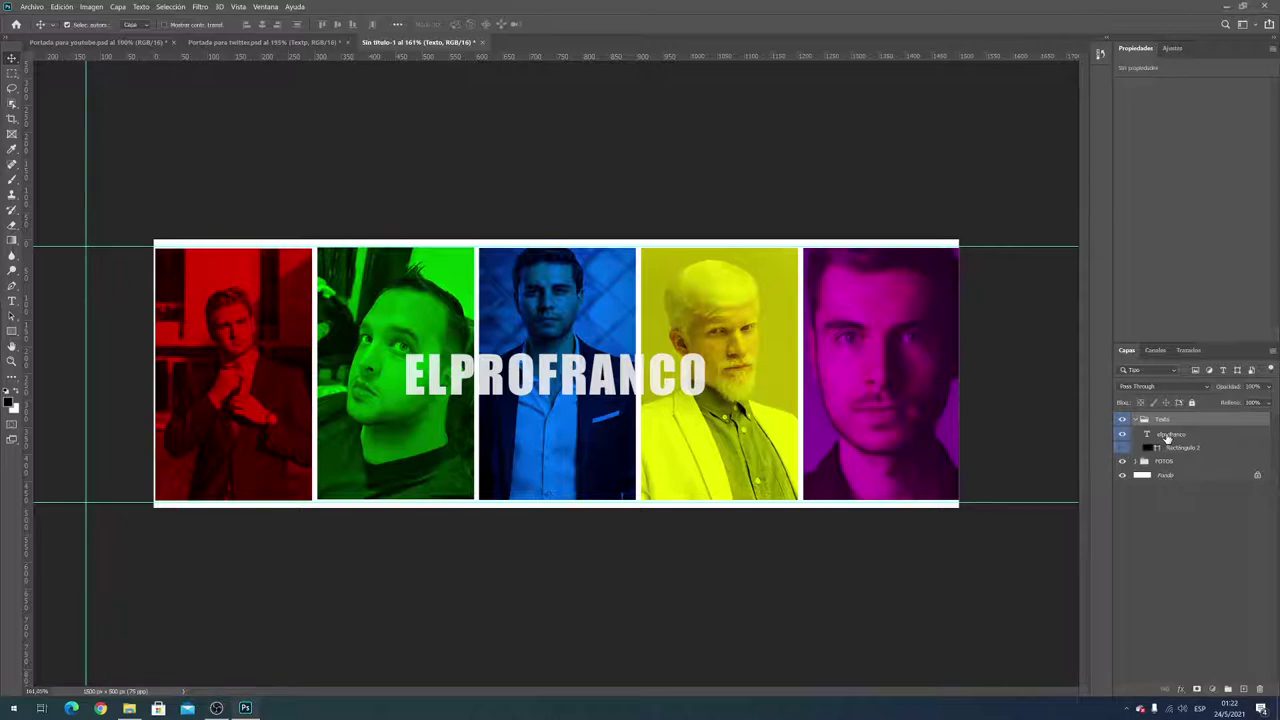
pyautogui.click(1167, 437)
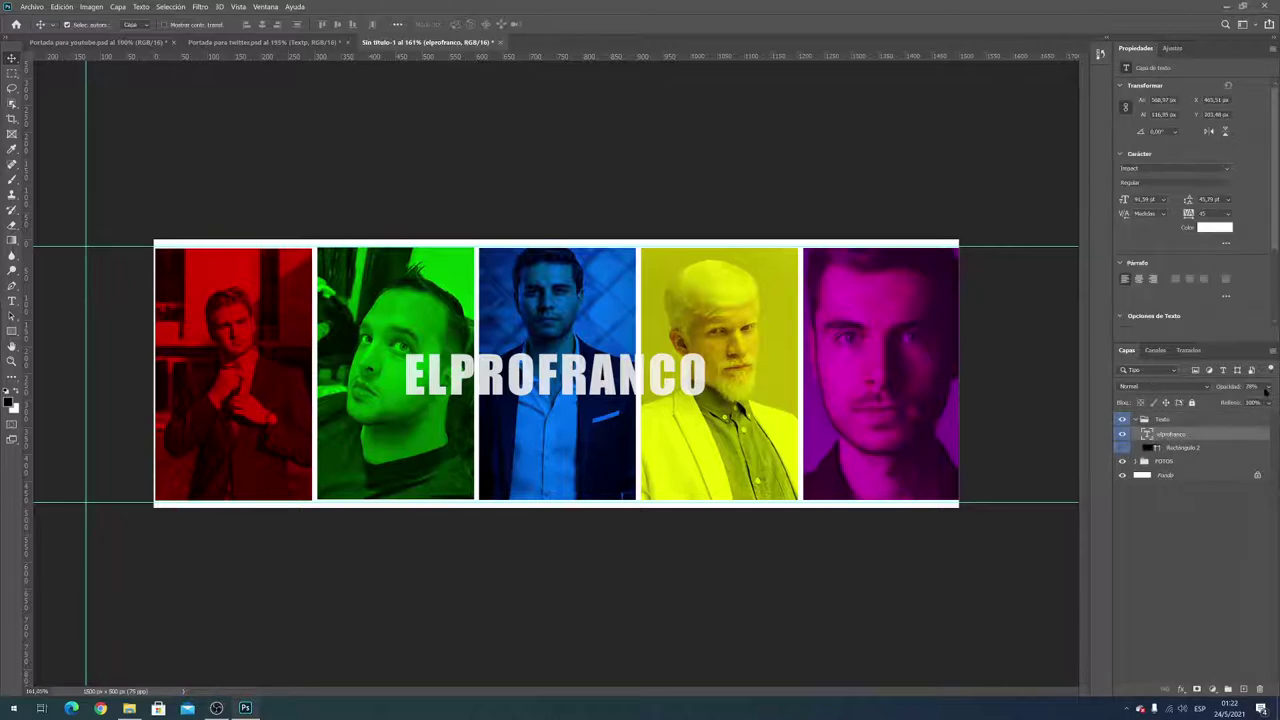
pyautogui.click(1137, 420)
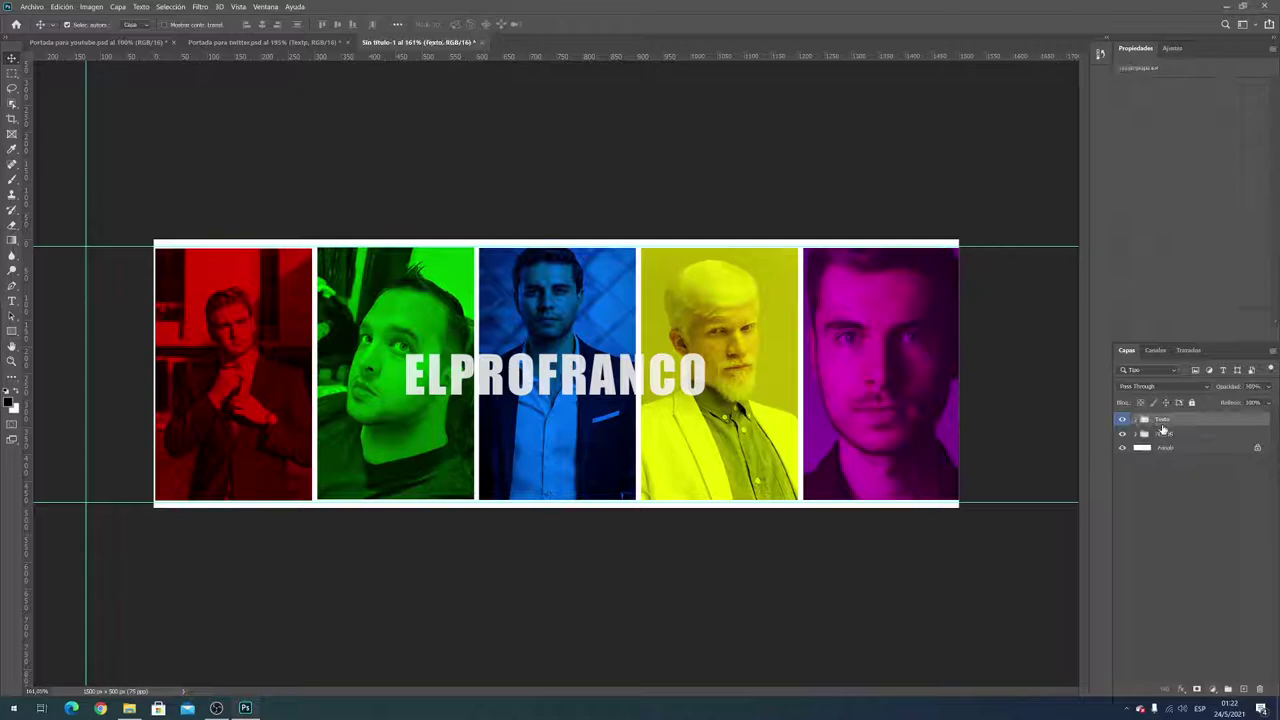
pyautogui.click(116, 7)
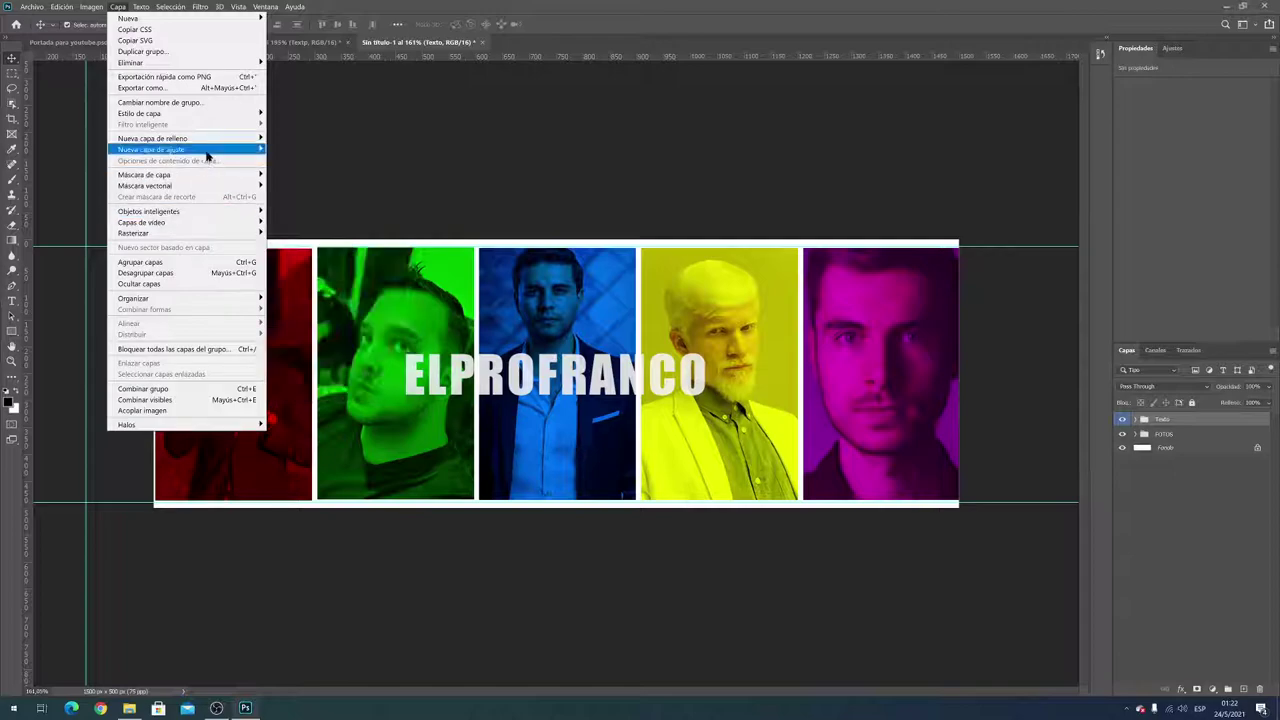
pyautogui.moveTo(151, 149)
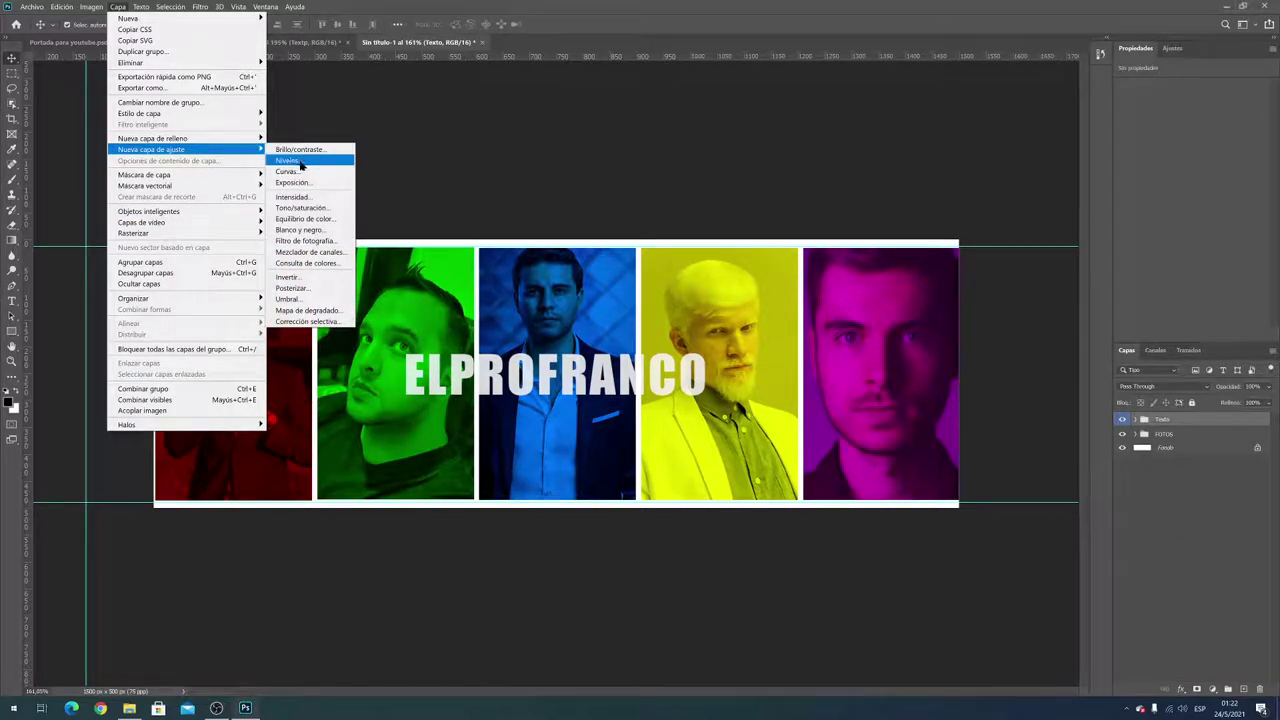
pyautogui.click(300, 163)
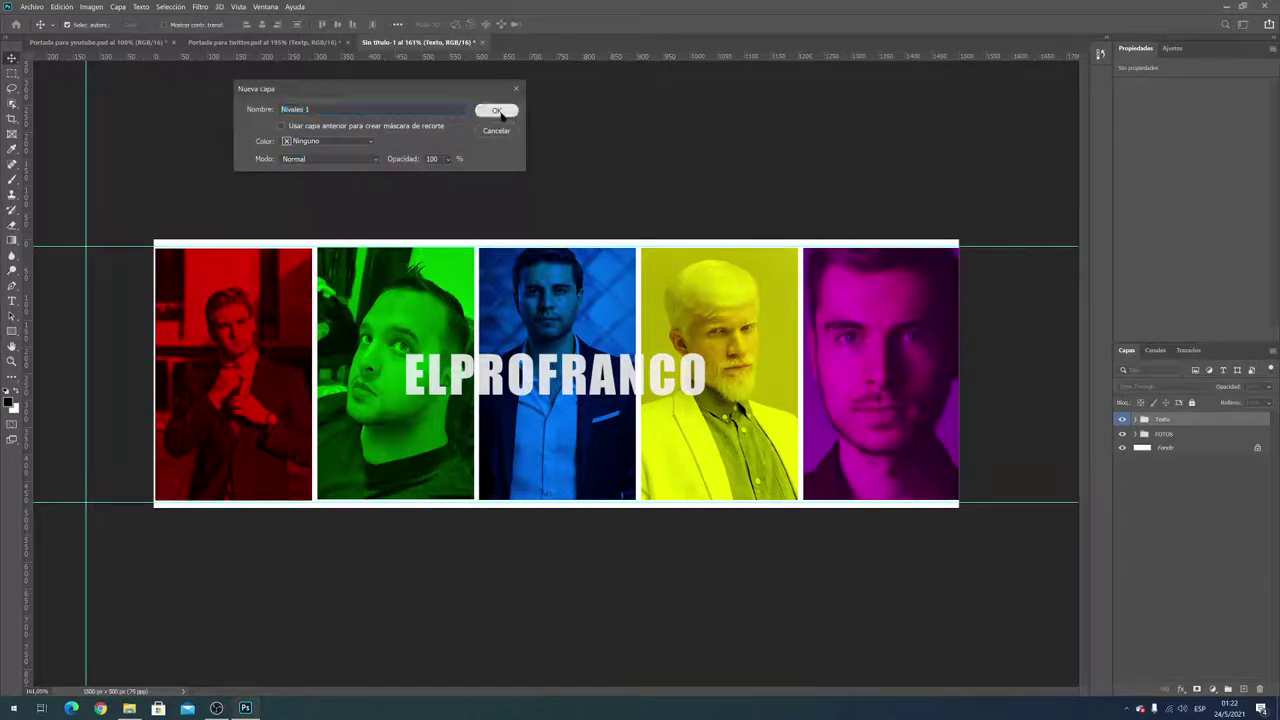
pyautogui.click(498, 112)
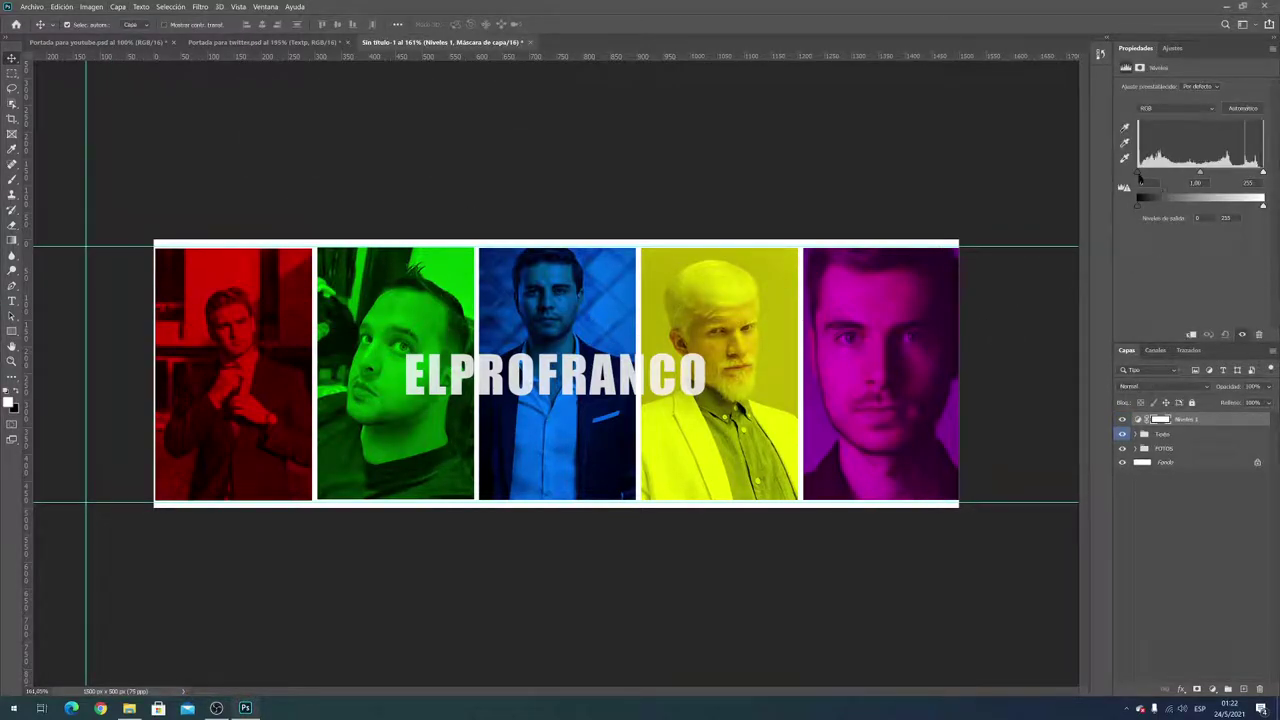
pyautogui.moveTo(1140, 176); pyautogui.dragTo(1152, 174)
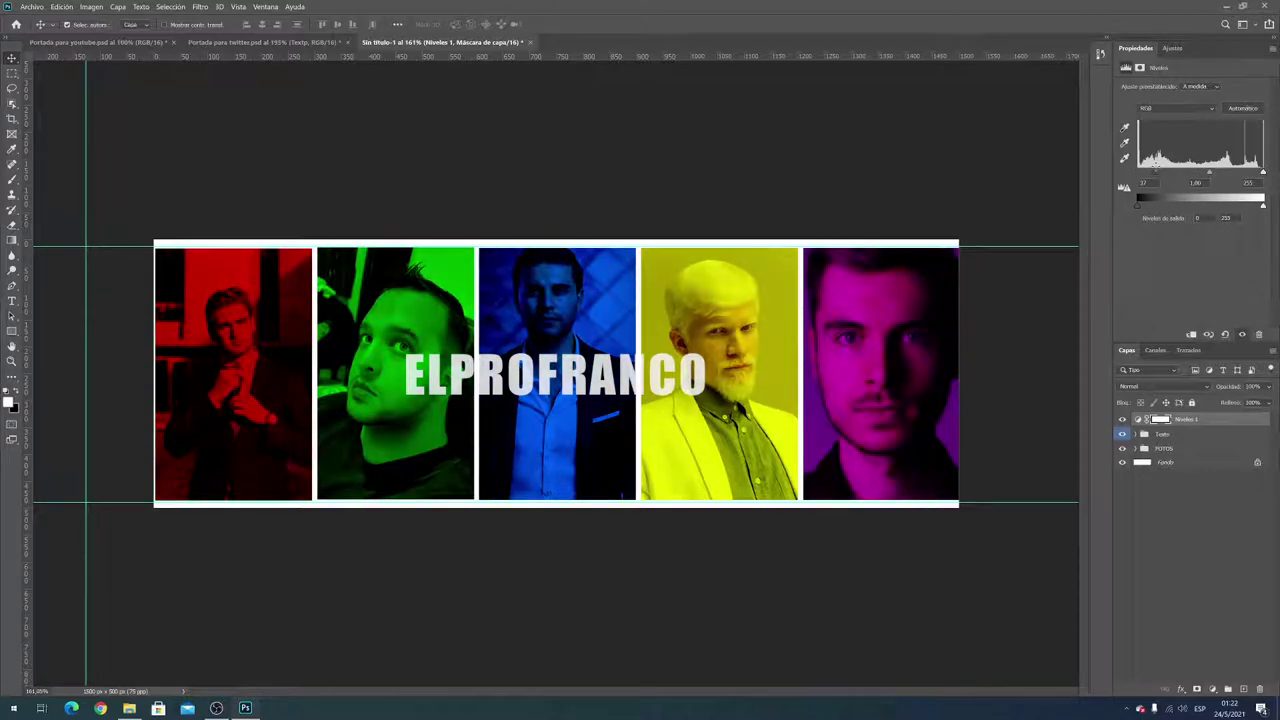
pyautogui.moveTo(1262, 172); pyautogui.dragTo(1233, 174)
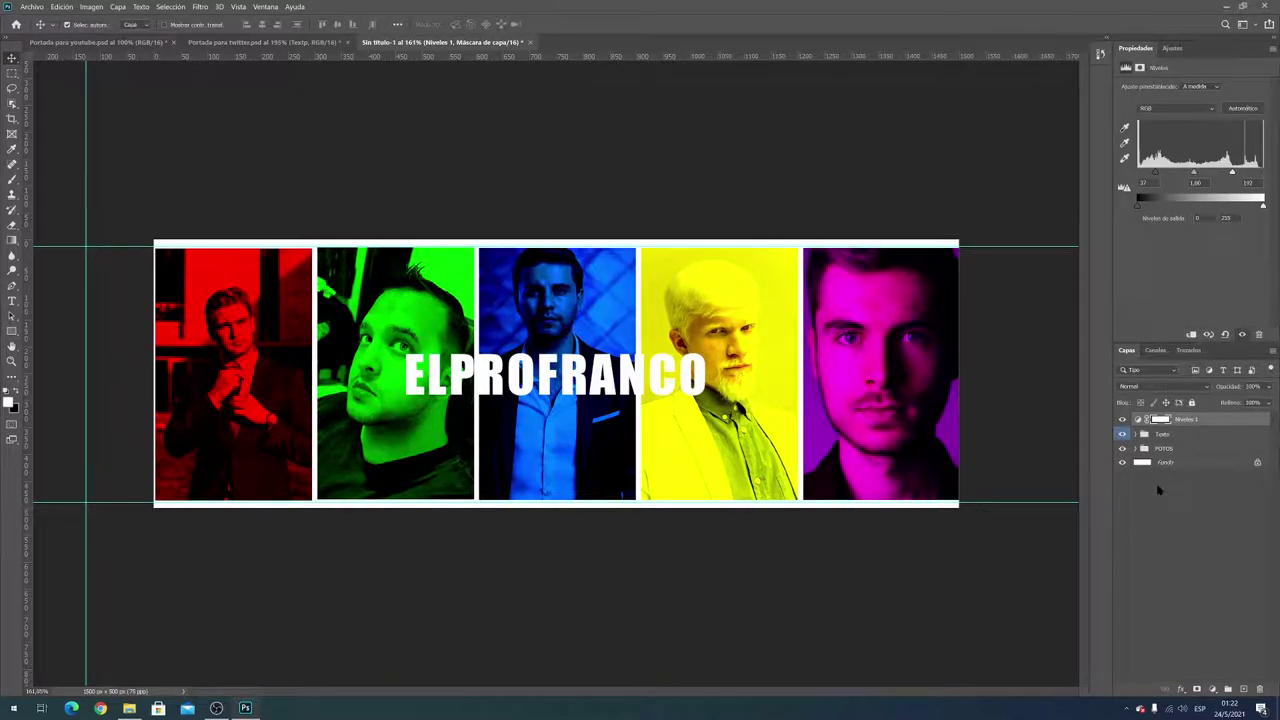
pyautogui.press('Delete')
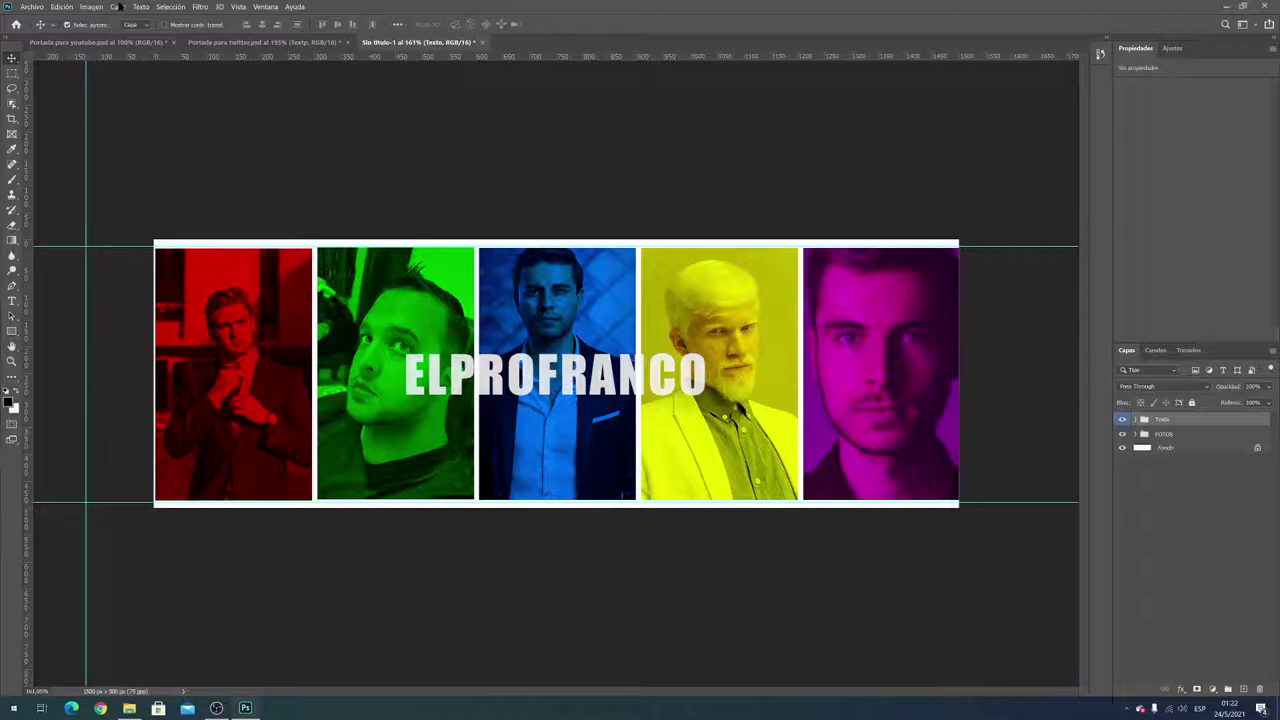
# Add a Color Lookup adjustment layer, Consulta de colores 1, with its properties floating
pyautogui.click(118, 7)
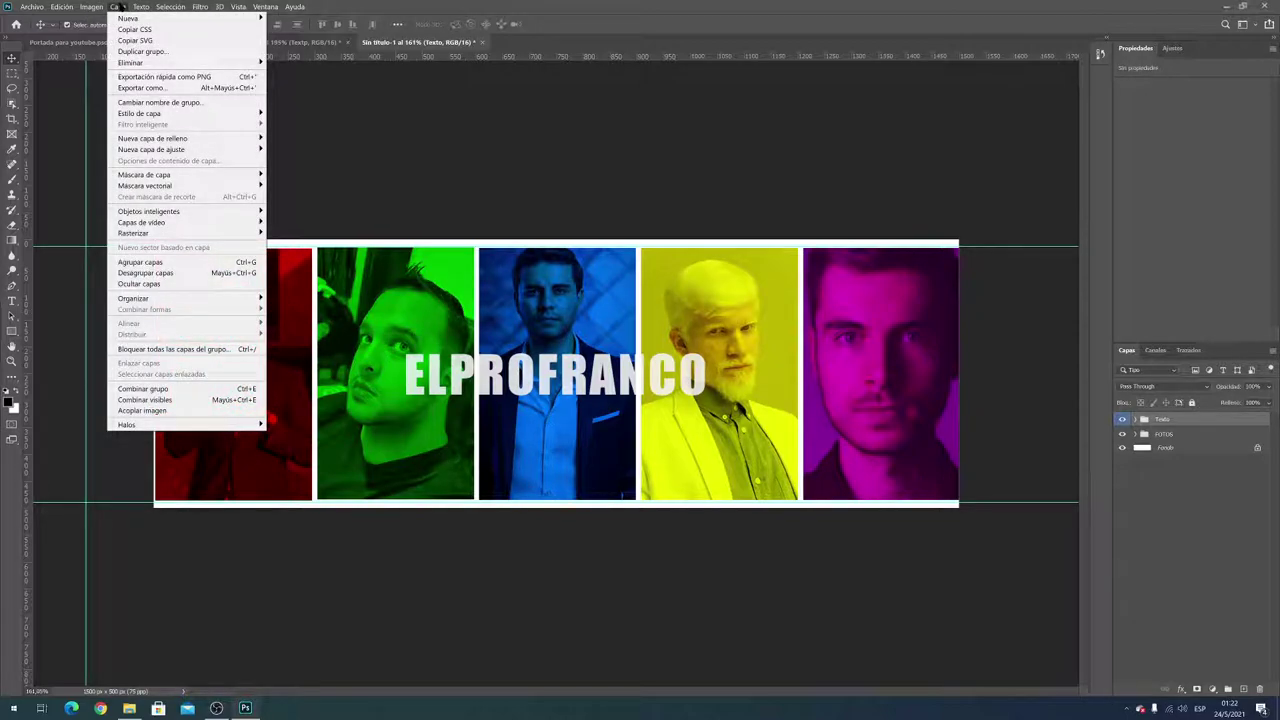
pyautogui.moveTo(151, 149)
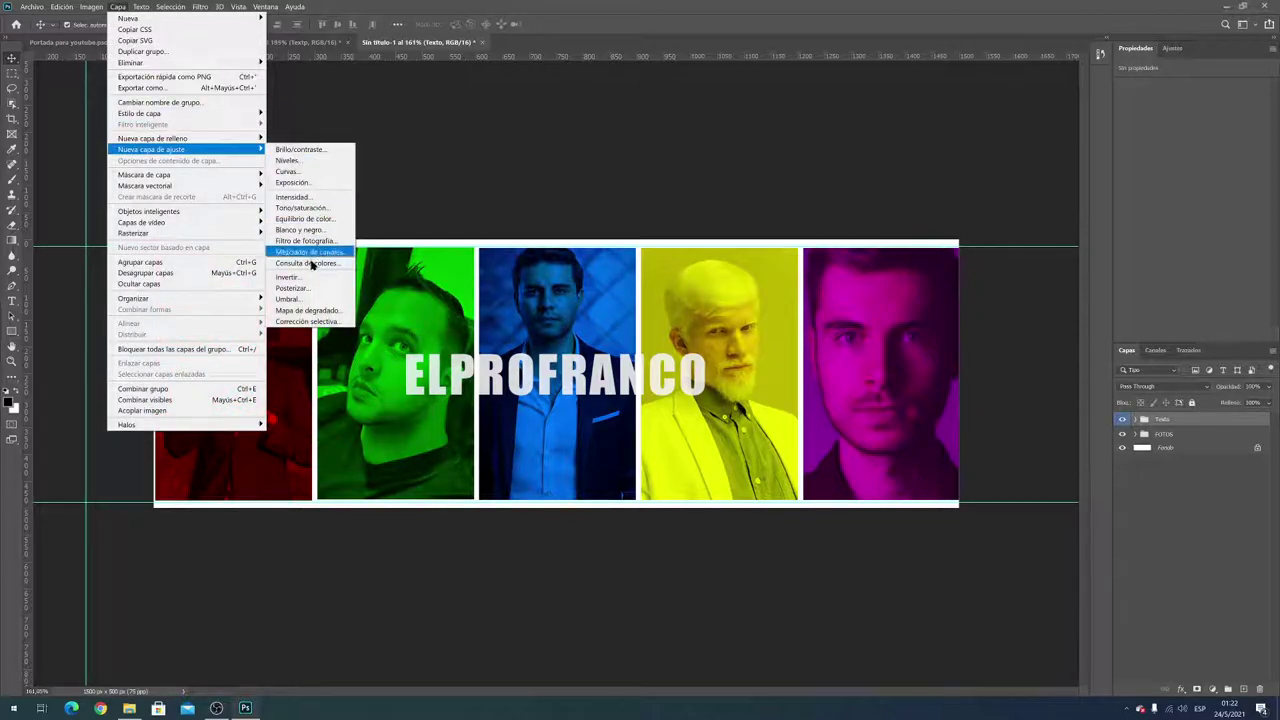
pyautogui.click(314, 264)
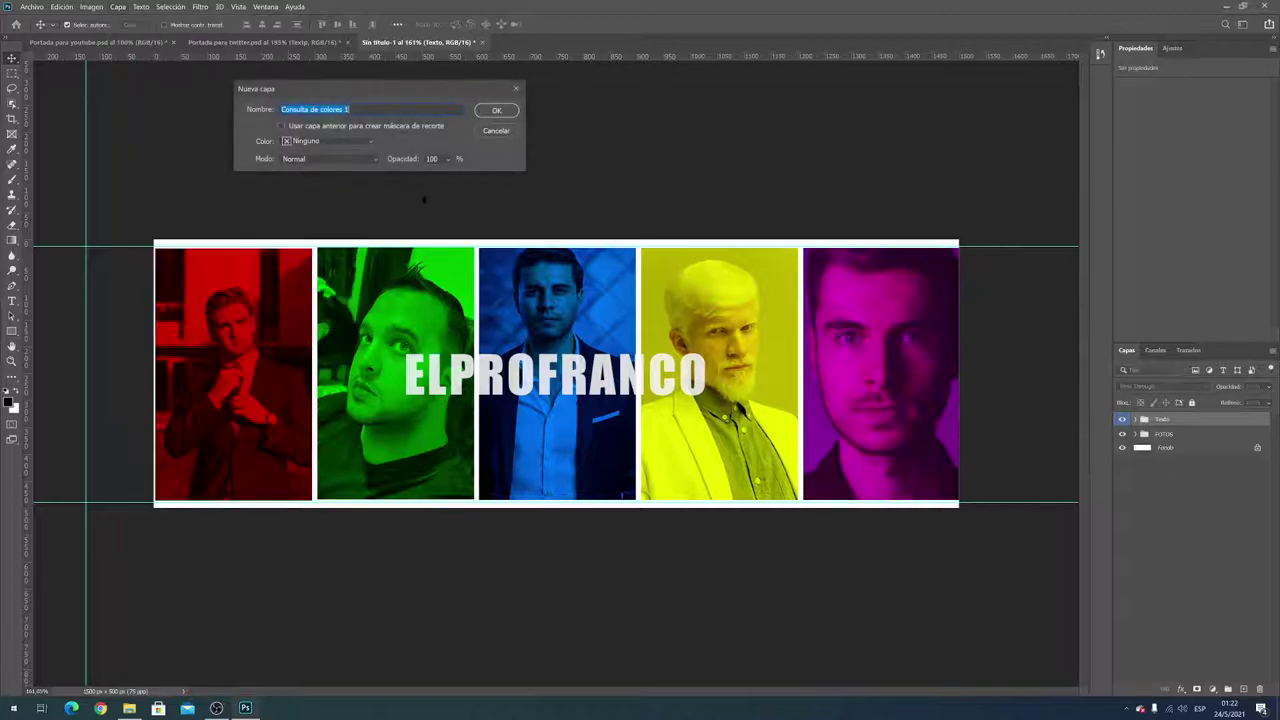
pyautogui.click(497, 110)
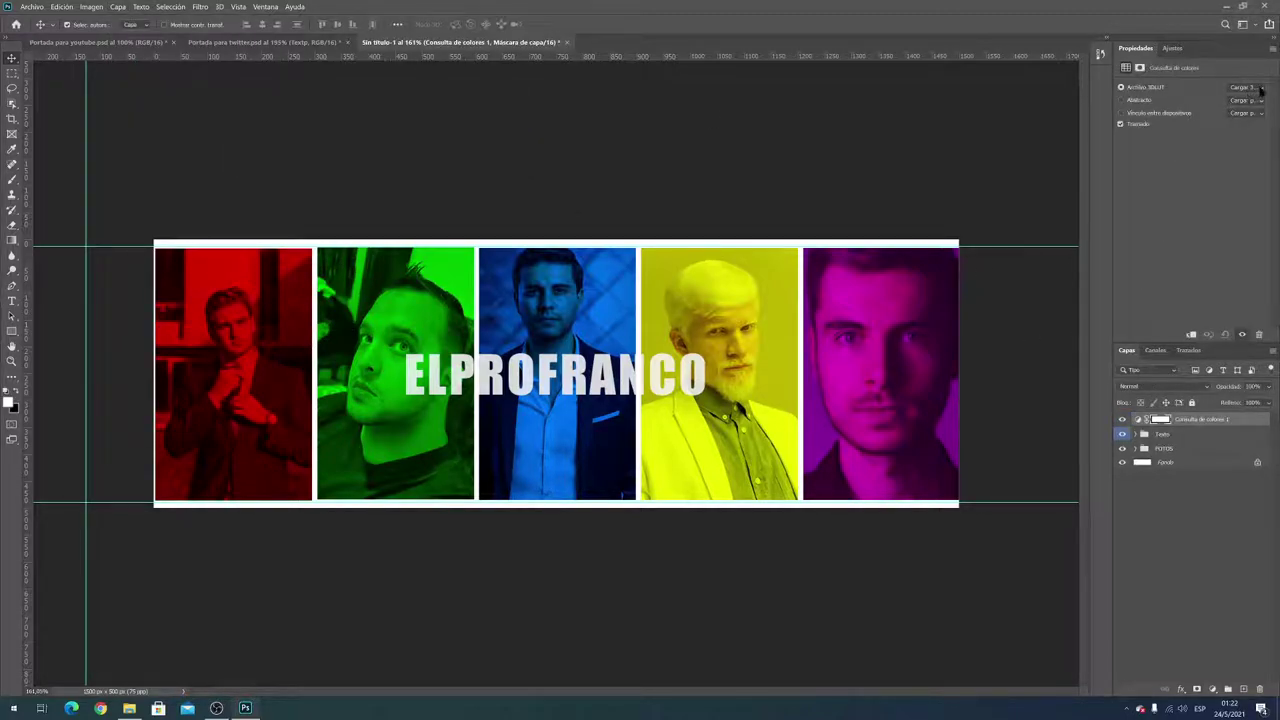
pyautogui.moveTo(1148, 54); pyautogui.dragTo(924, 220)
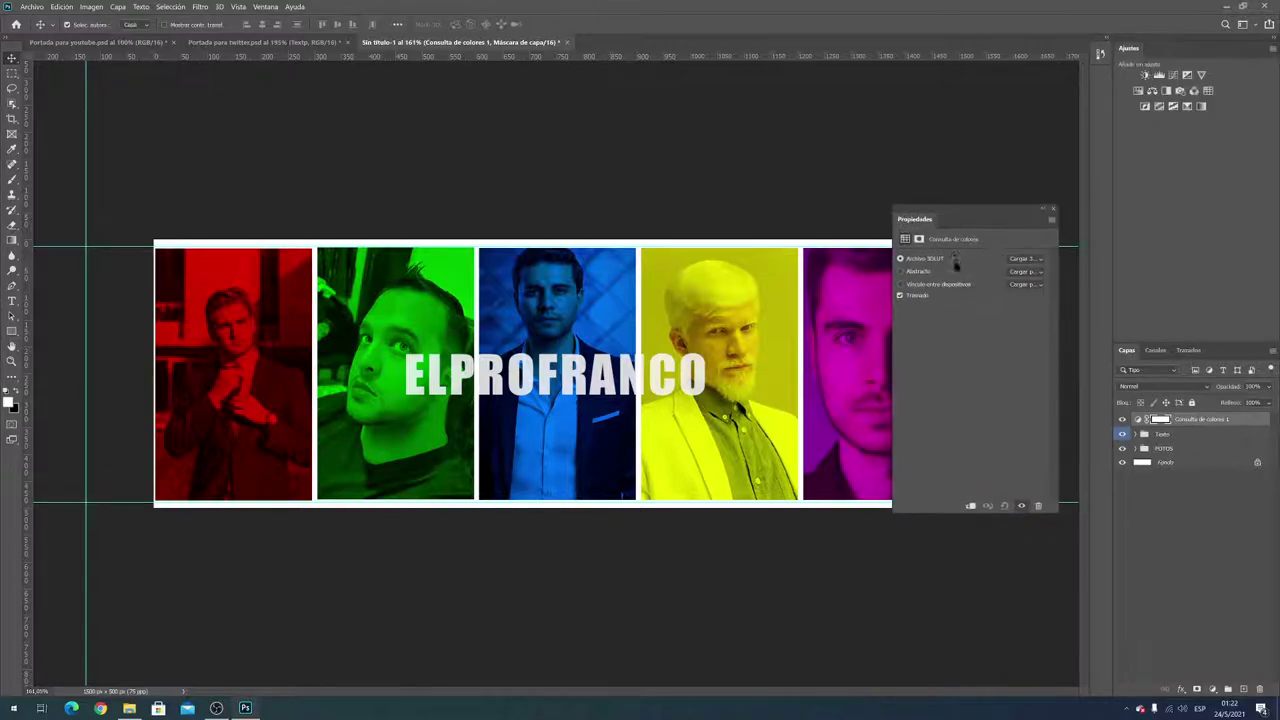
# Try several 3DLUT looks and settle on the Fuji ETERNA film LUT
pyautogui.click(1038, 259)
pyautogui.click(1039, 283)
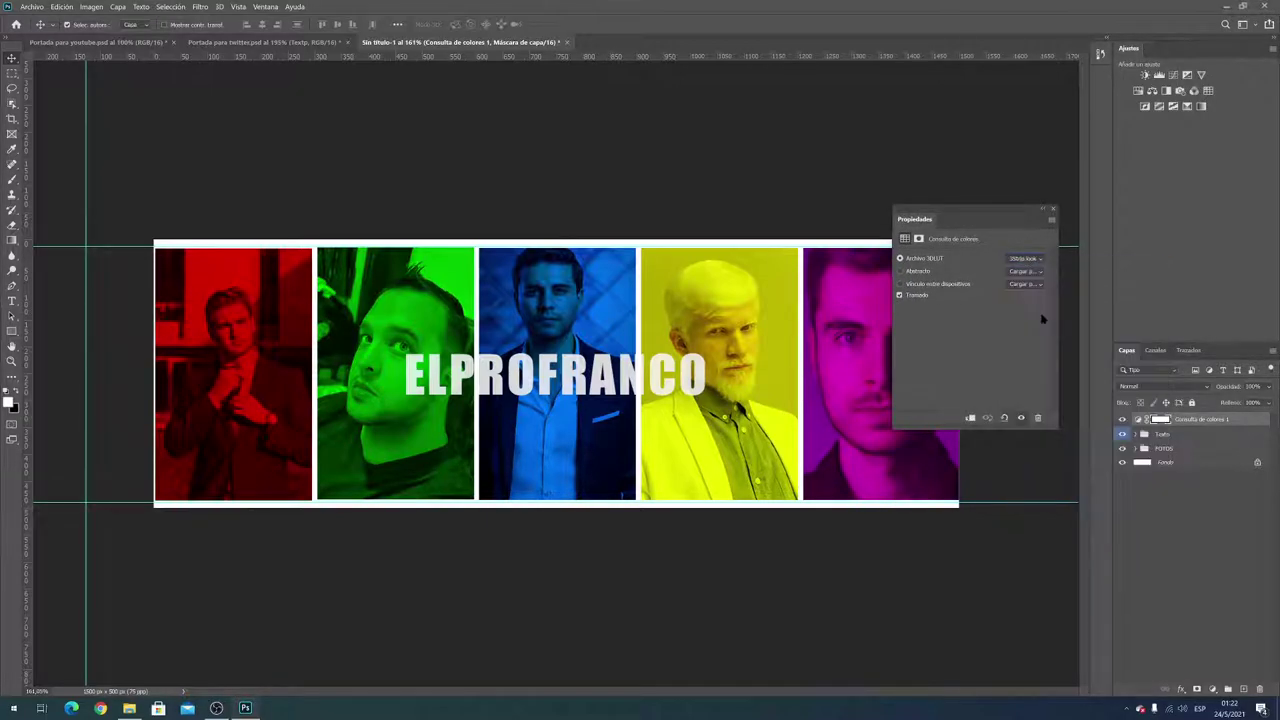
pyautogui.press('Down')
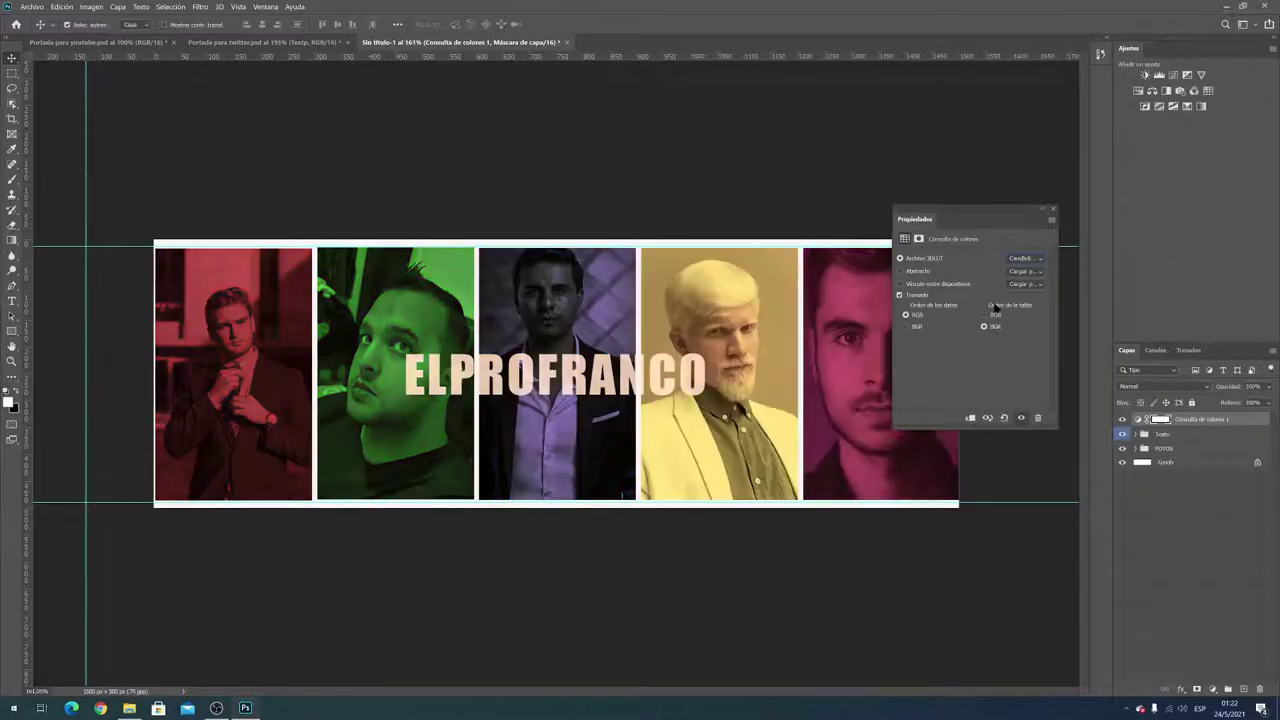
pyautogui.press('Down')
pyautogui.press('Down')
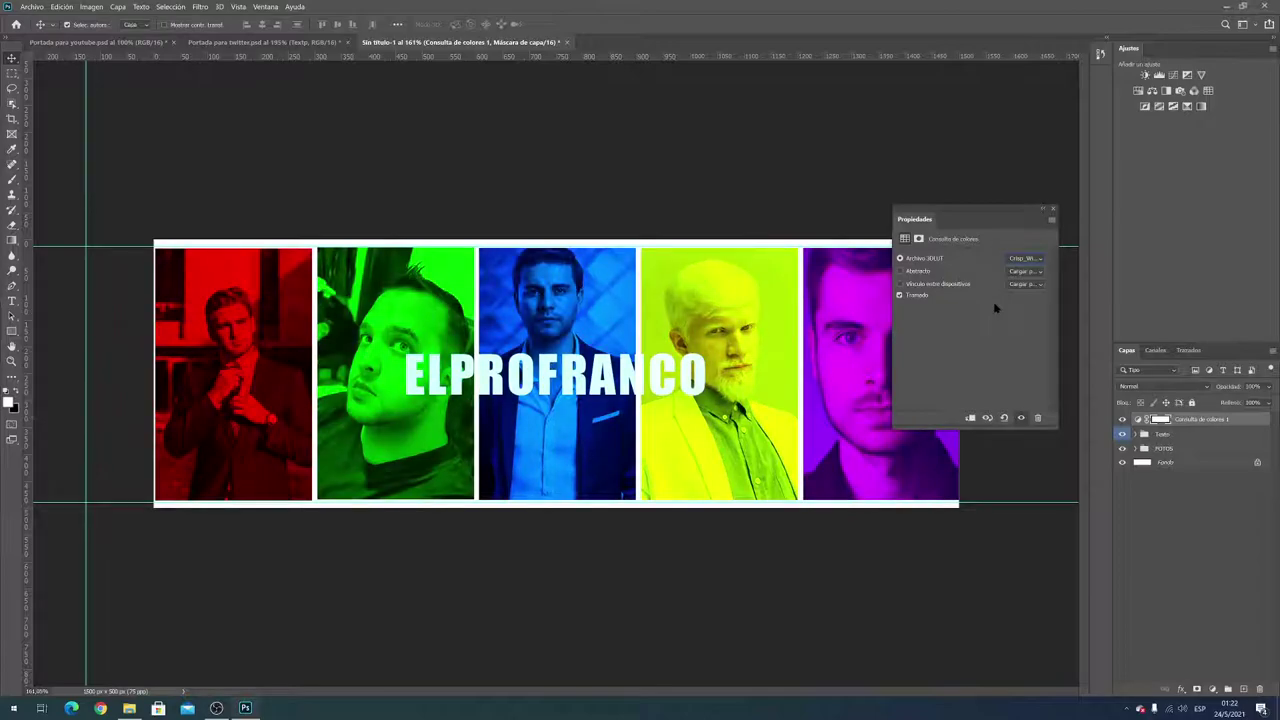
pyautogui.press('Down')
pyautogui.press('Up')
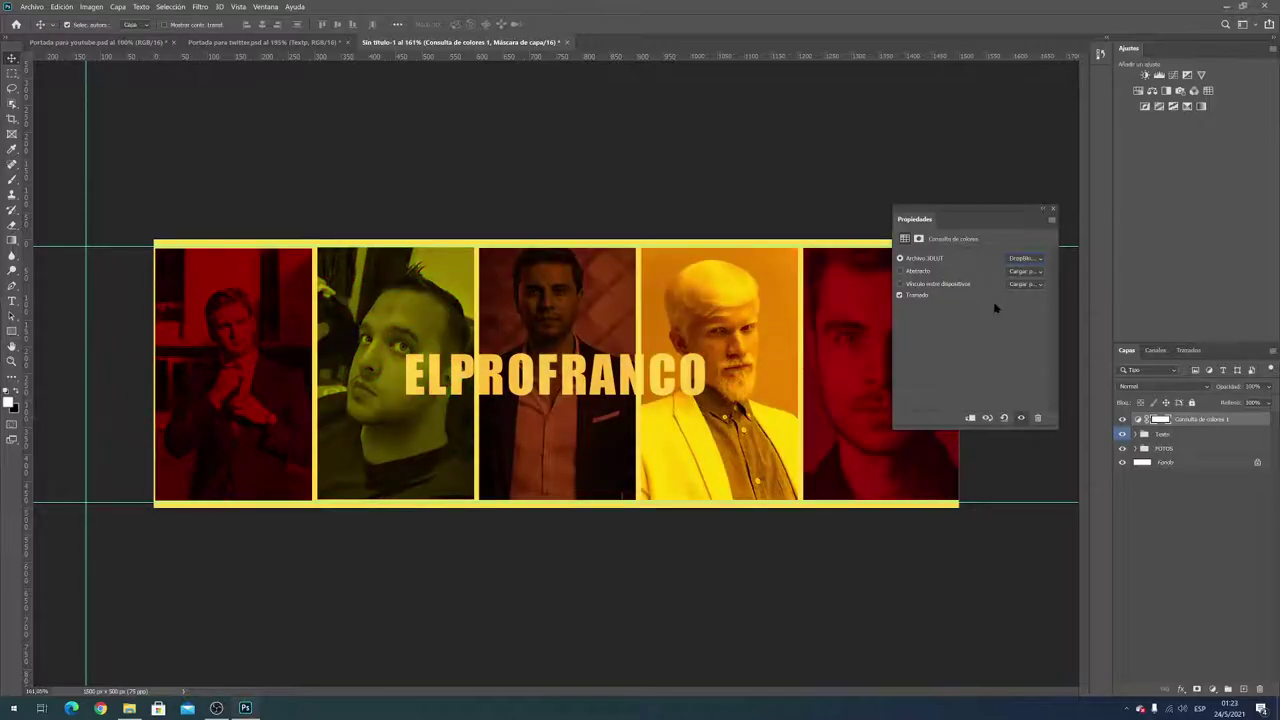
pyautogui.press('Up')
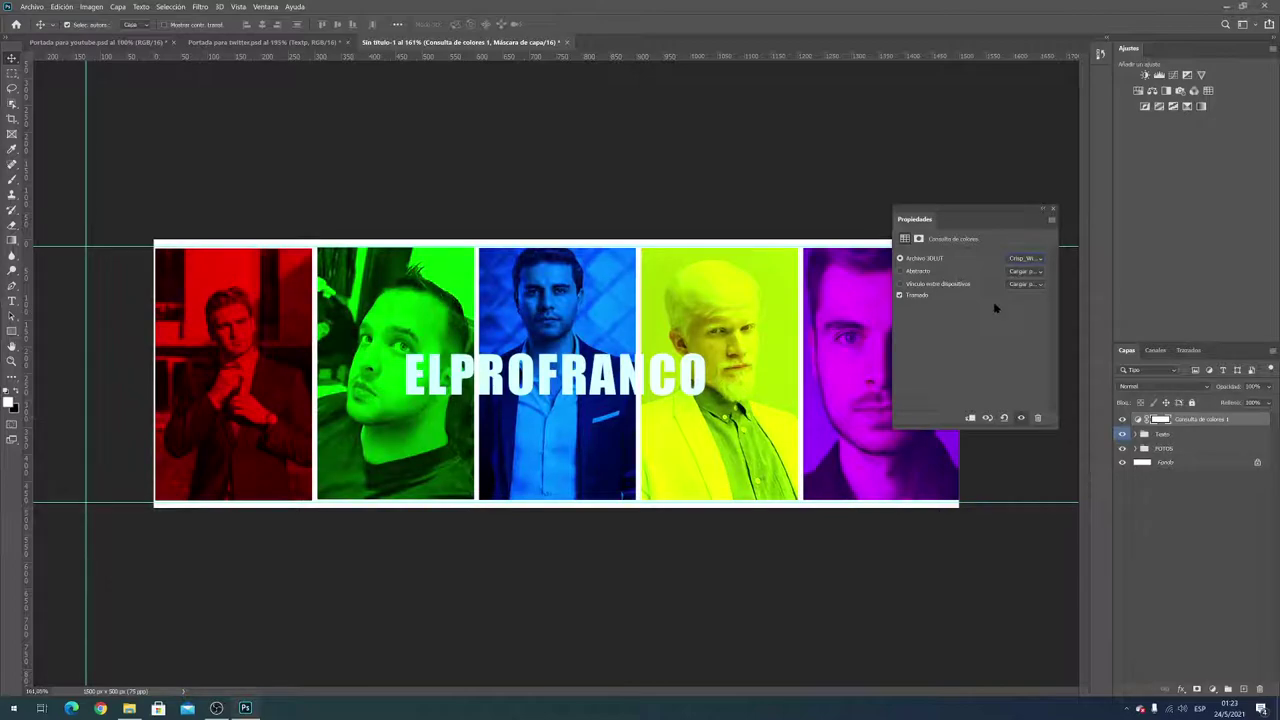
pyautogui.click(1041, 258)
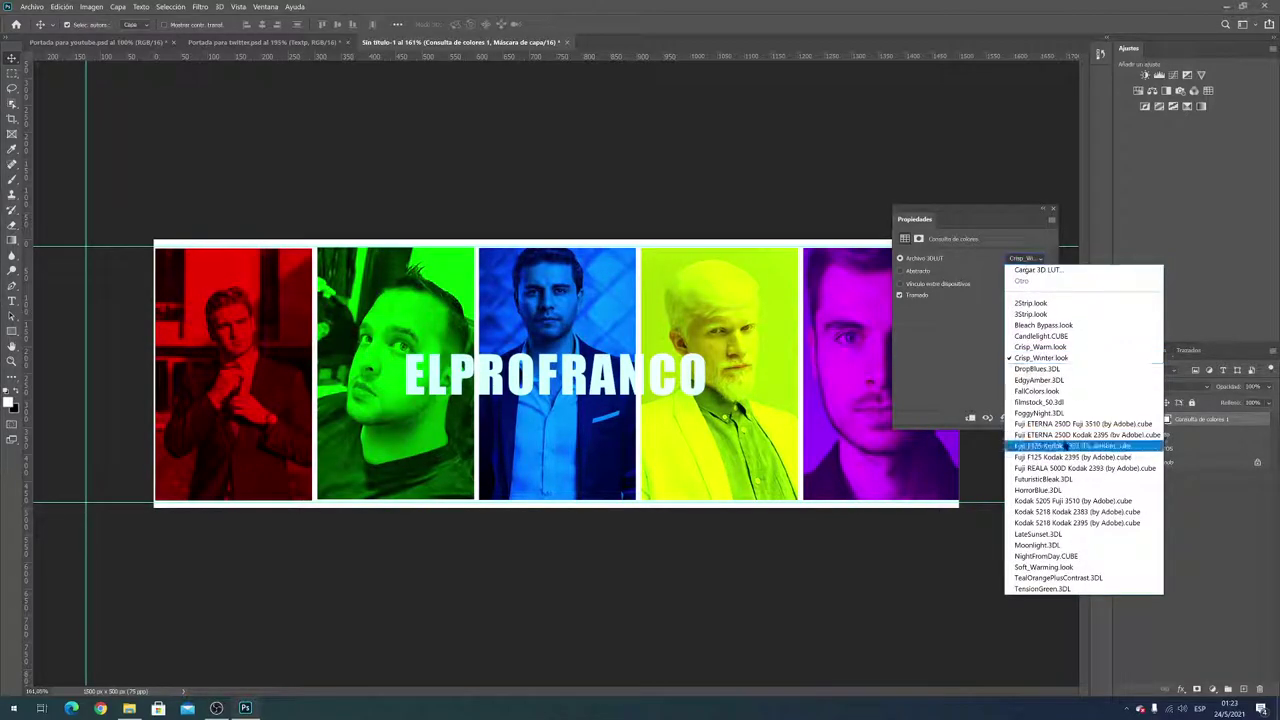
pyautogui.click(1047, 414)
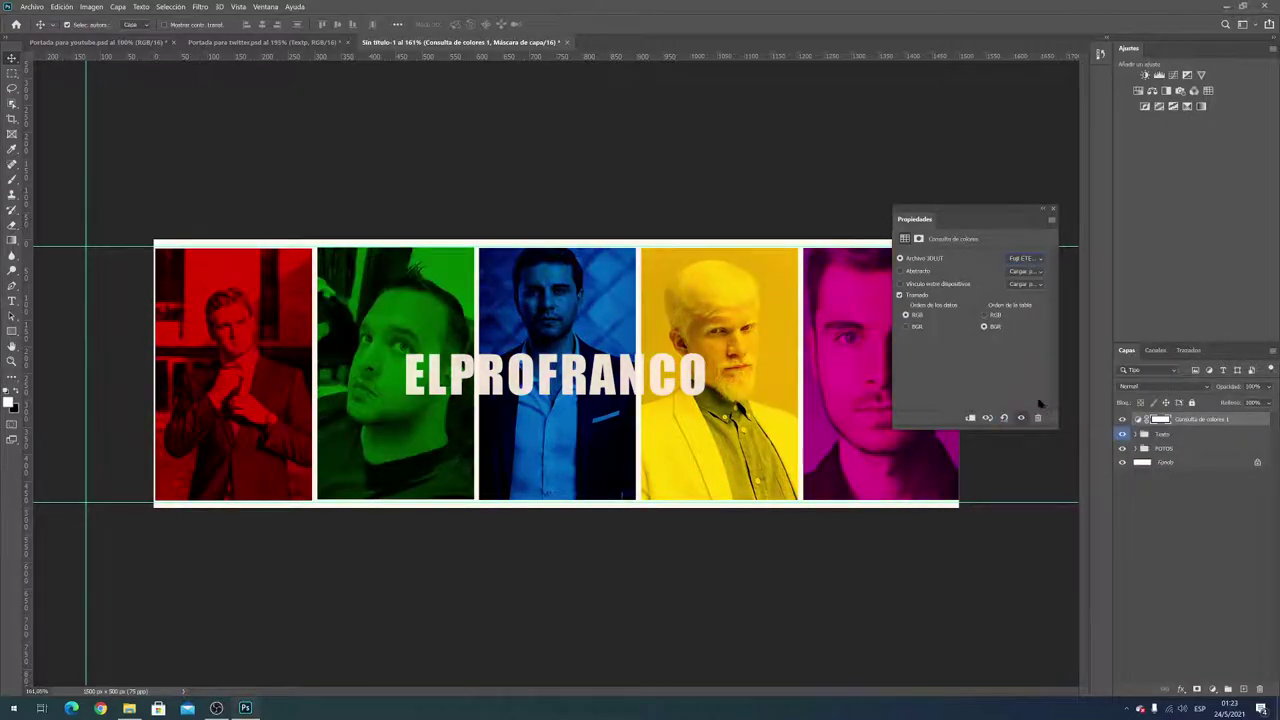
pyautogui.click(1053, 209)
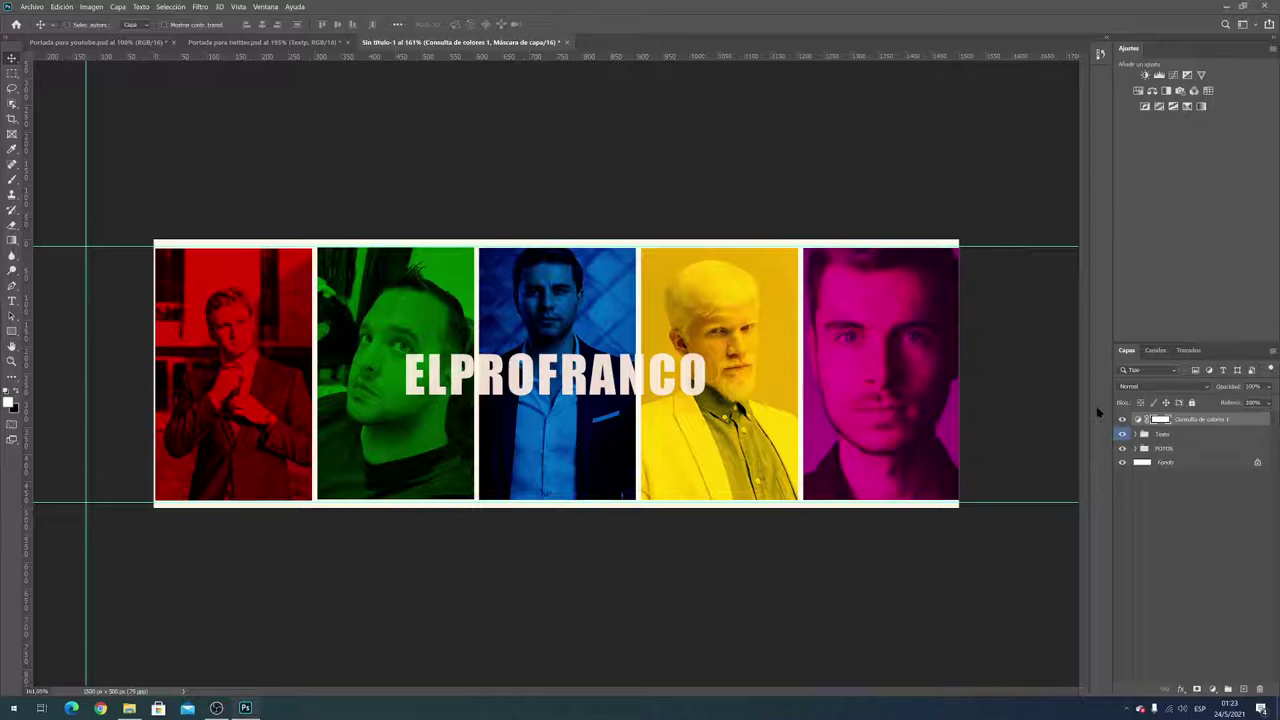
# Stamp all visible layers into Capa 1 with Ctrl+Alt+Shift+E, checking layer visibility afterwards
pyautogui.hotkey('ctrl', 'shift', 'alt', 'e')
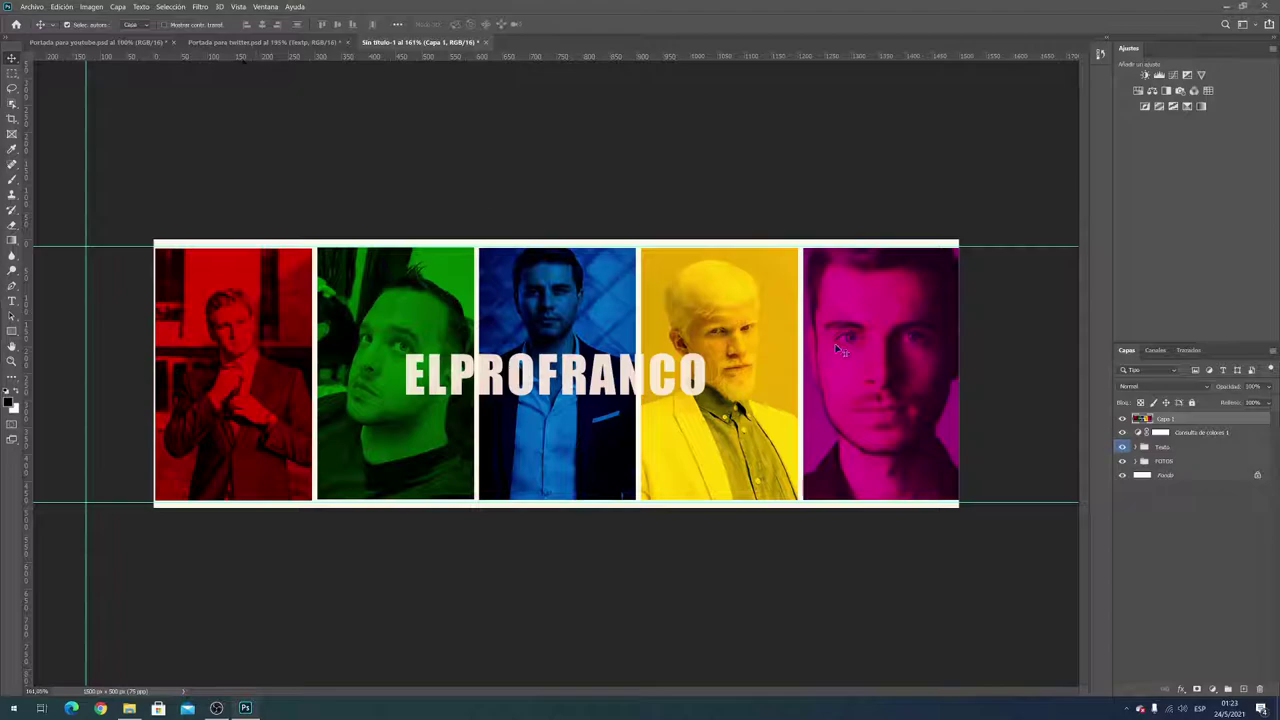
pyautogui.moveTo(1122, 475); pyautogui.dragTo(1122, 418)
pyautogui.click(1121, 420)
pyautogui.click(1121, 420)
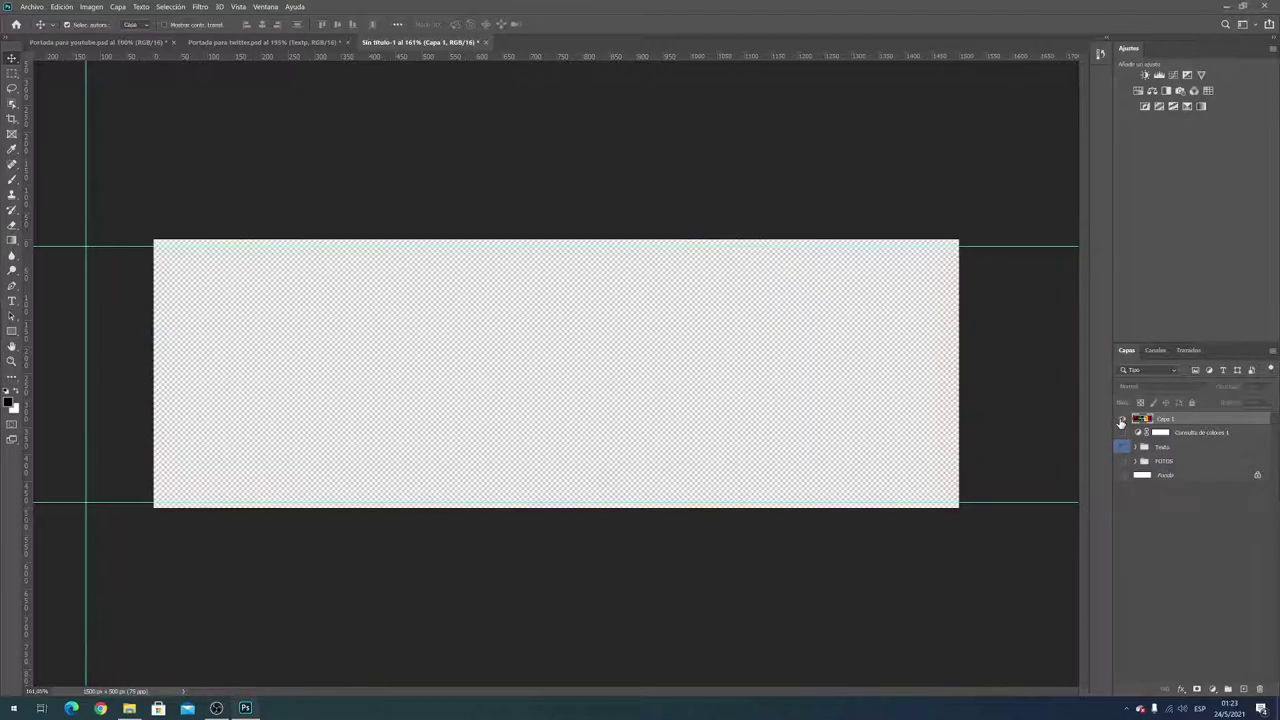
pyautogui.click(1121, 432)
pyautogui.moveTo(1122, 447); pyautogui.dragTo(1122, 476)
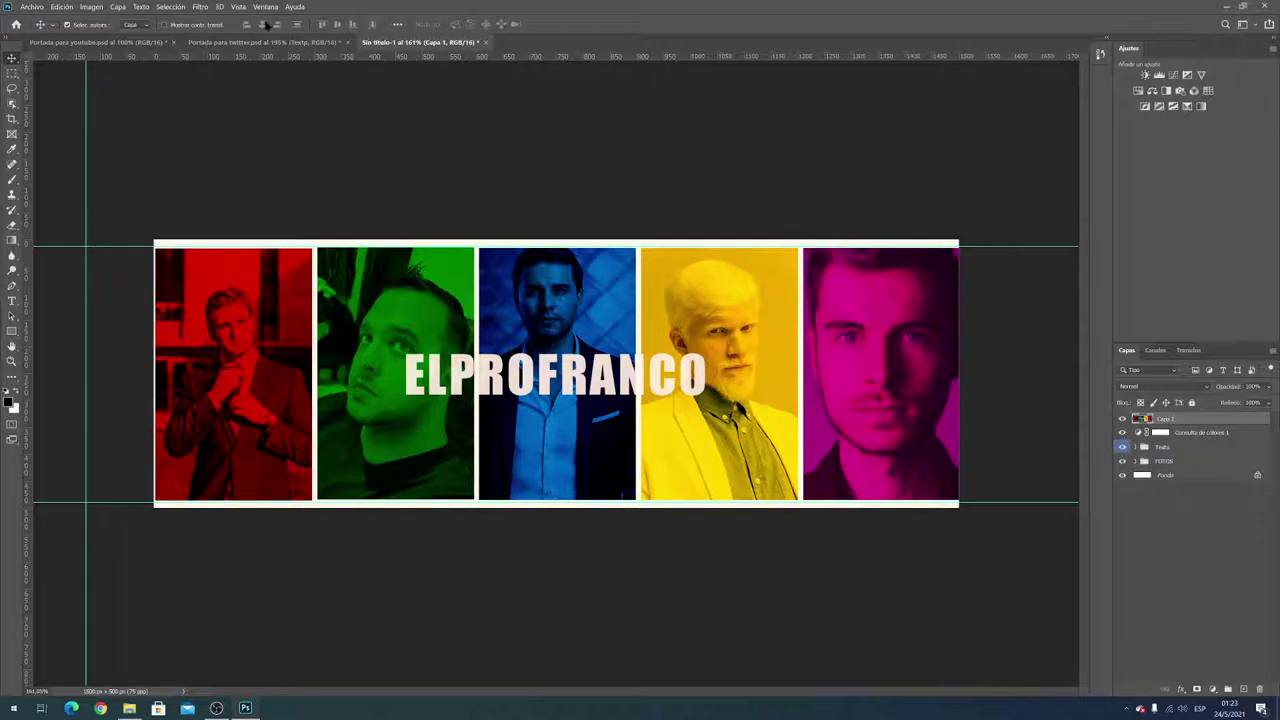
pyautogui.click(200, 7)
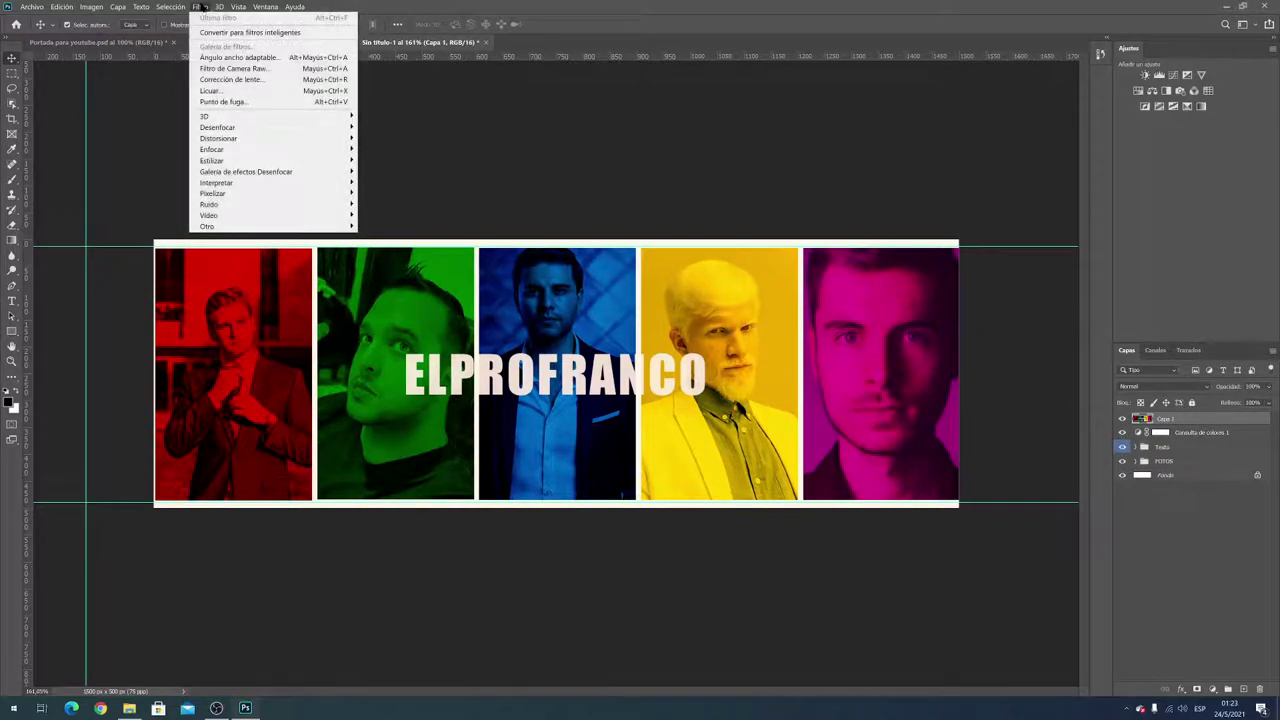
# In the Camera Raw filter, raise Clarity to +20 and Vibrance to +11
pyautogui.click(266, 70)
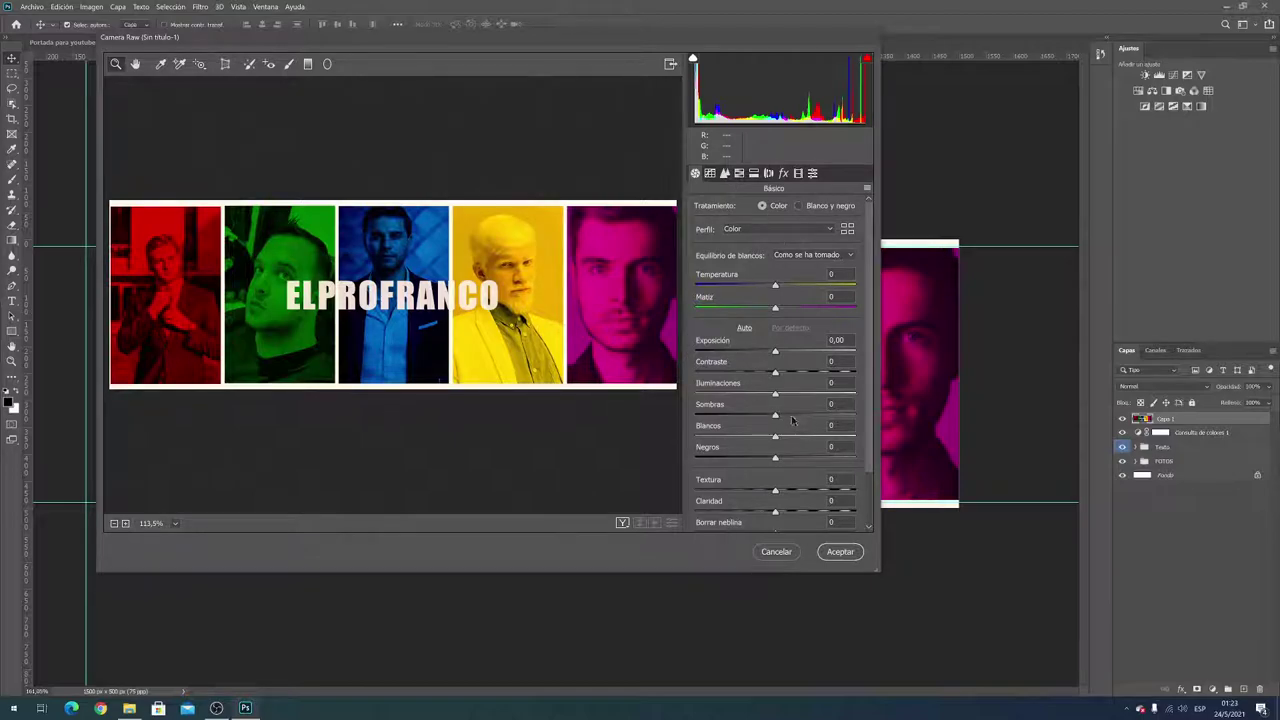
pyautogui.scroll(-2, 798, 425)
pyautogui.moveTo(777, 450); pyautogui.dragTo(795, 450)
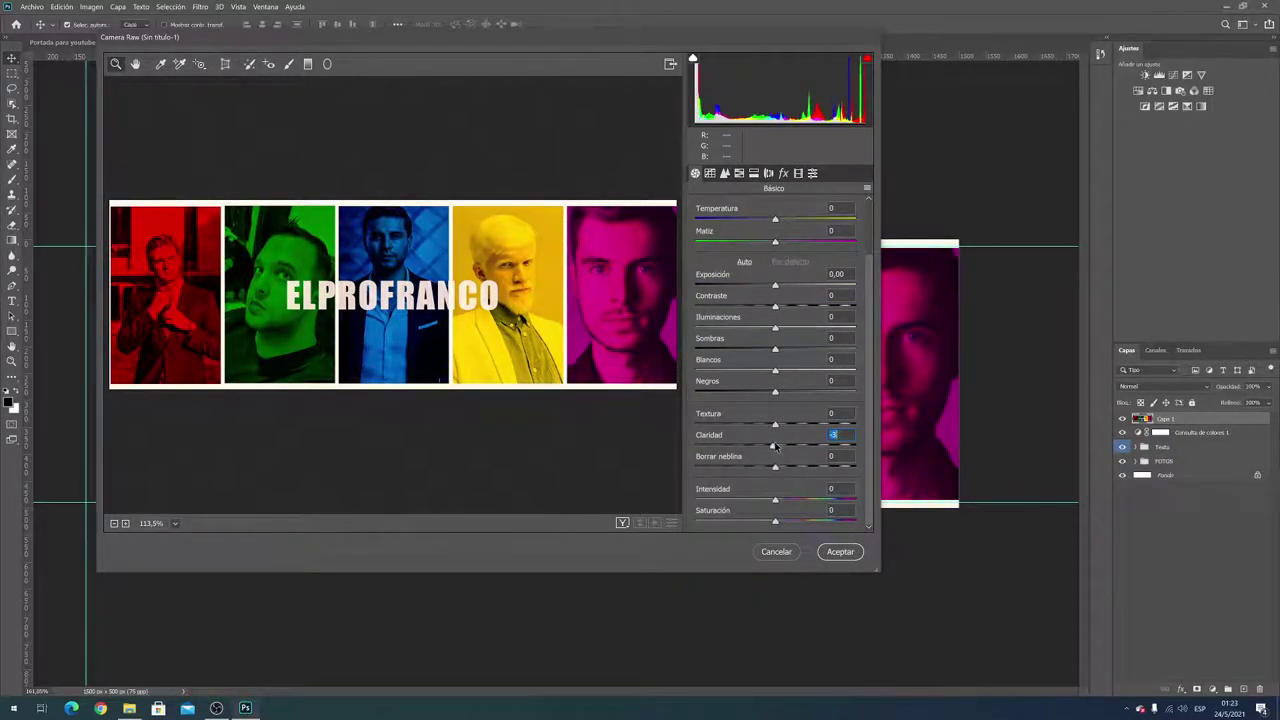
pyautogui.moveTo(792, 450); pyautogui.dragTo(791, 447)
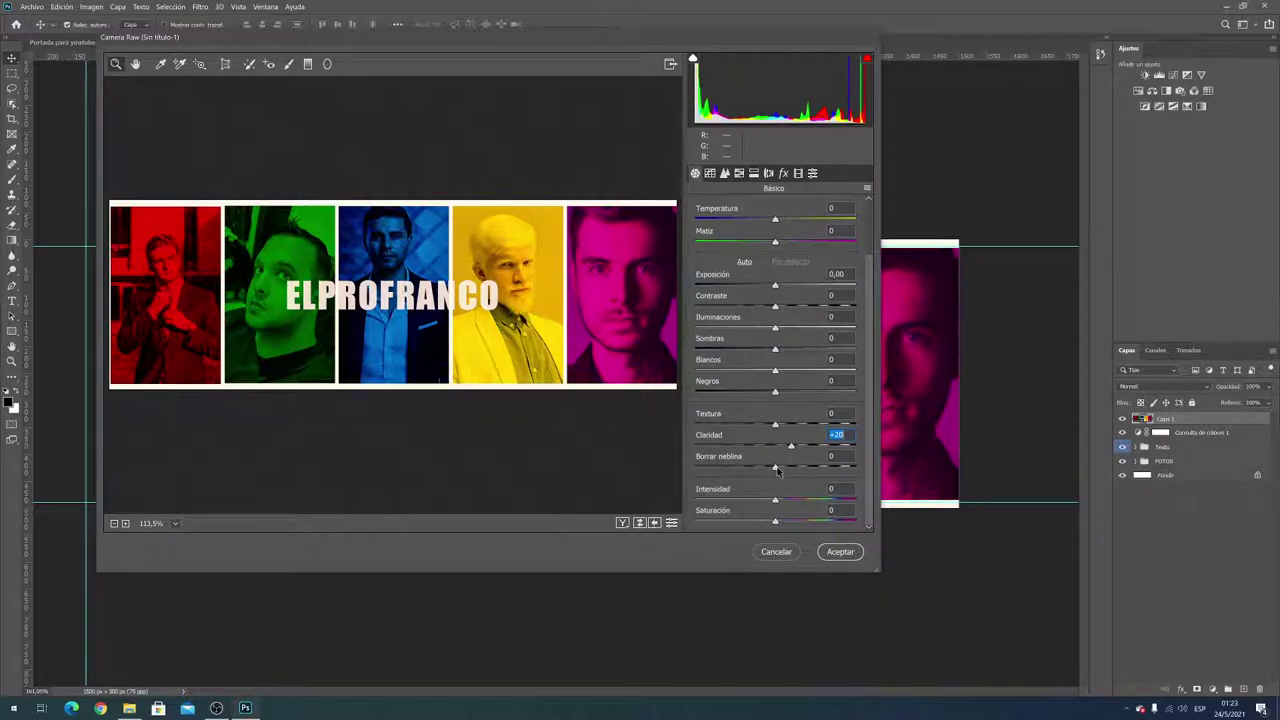
pyautogui.moveTo(776, 501); pyautogui.dragTo(785, 500)
# Set Highlights +4 and Exposure +0.45, apply a Creative preset, and confirm
pyautogui.click(778, 330)
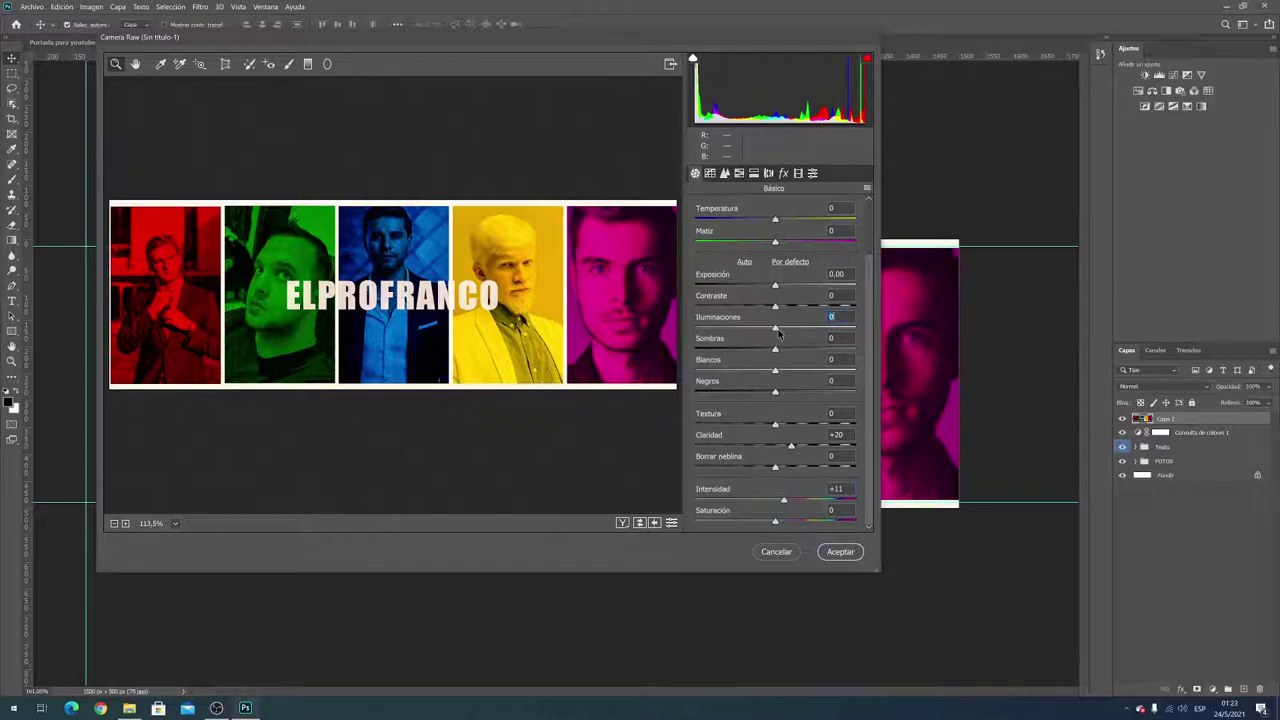
pyautogui.moveTo(779, 285); pyautogui.dragTo(786, 288)
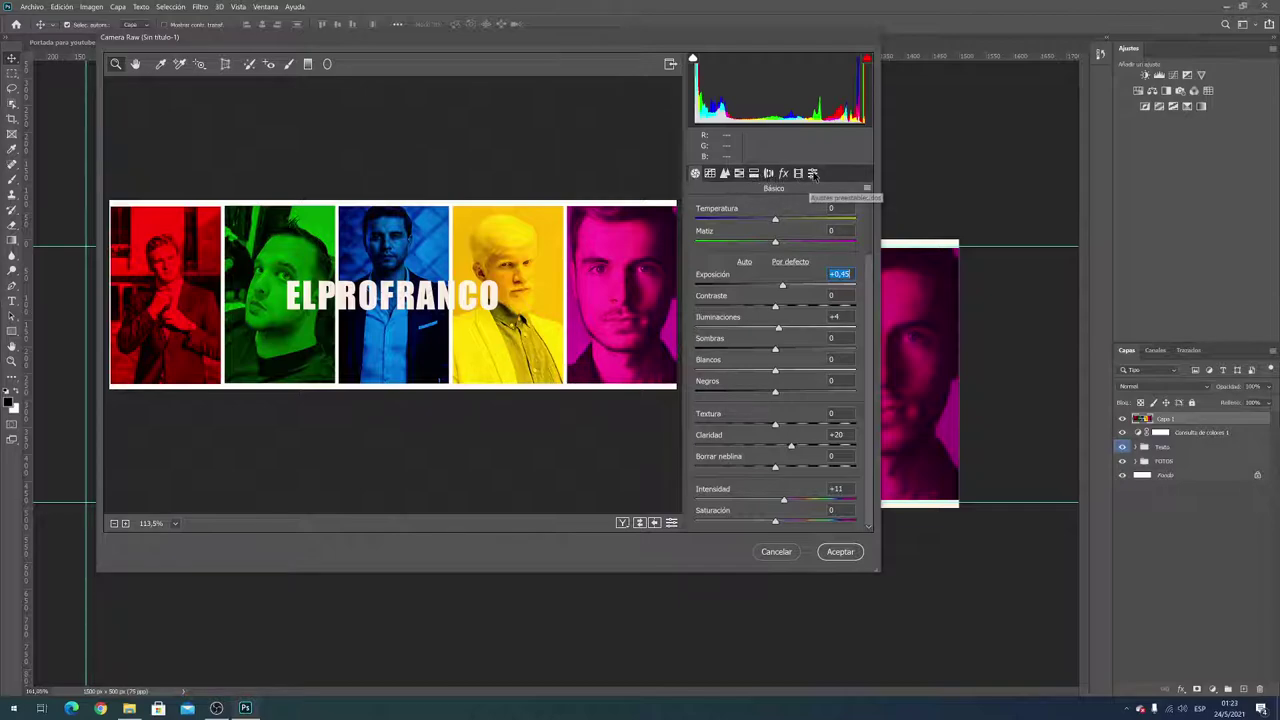
pyautogui.click(798, 174)
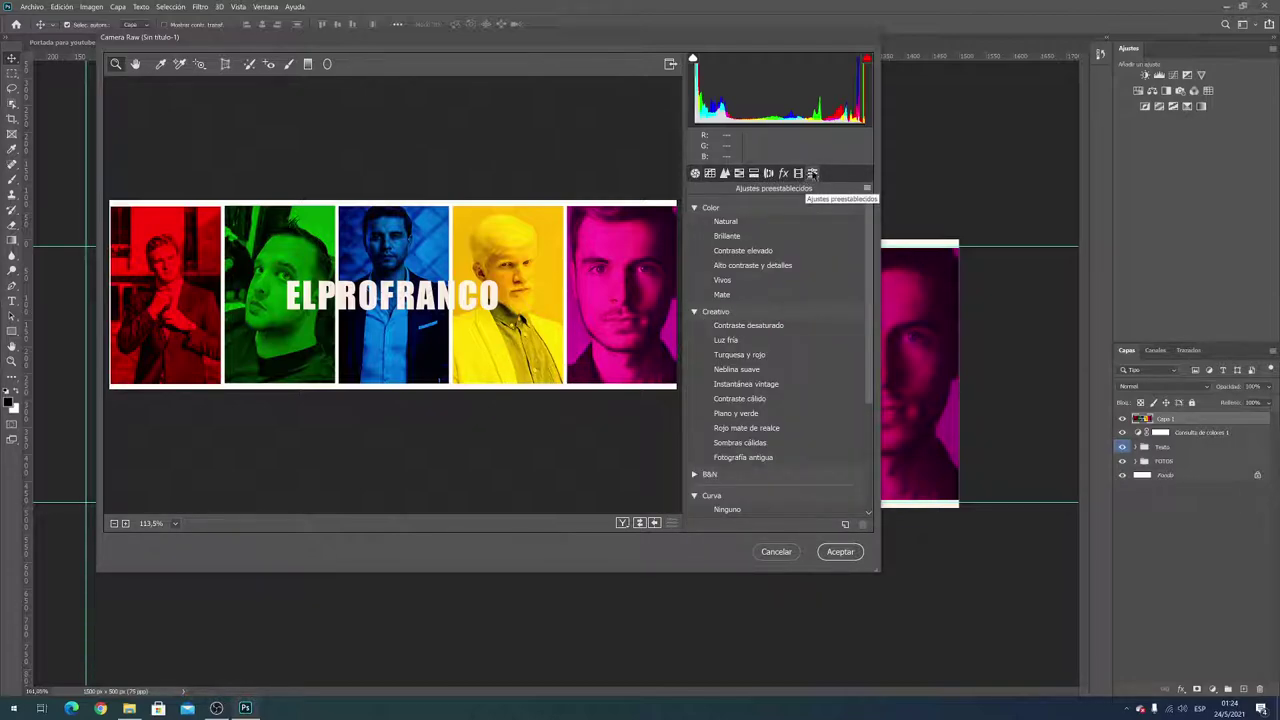
pyautogui.click(763, 357)
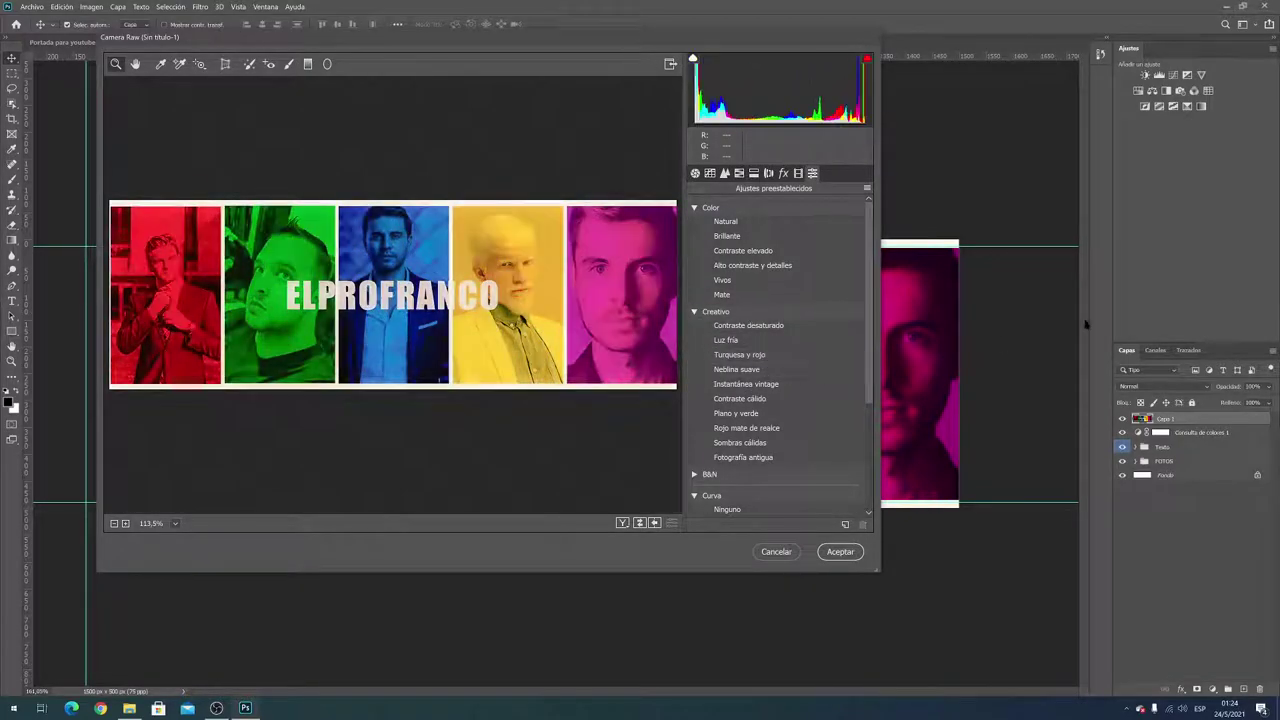
pyautogui.click(840, 552)
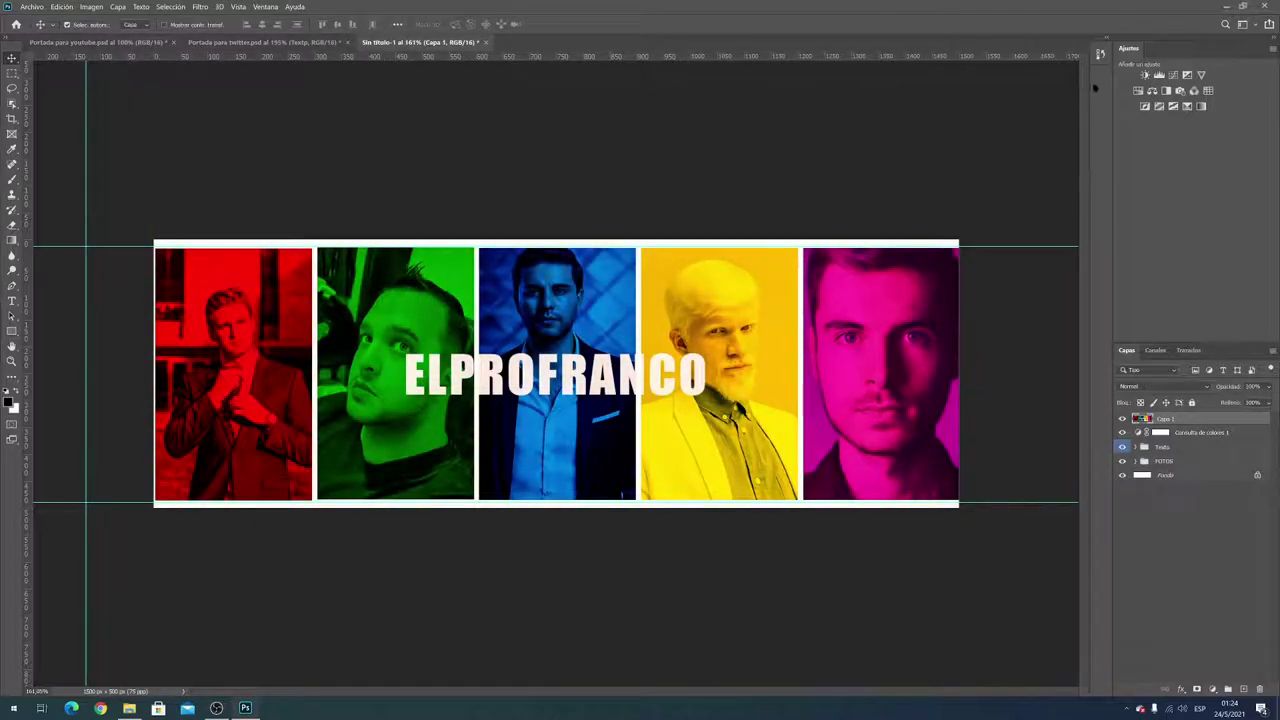
# Compare the before and after Camera Raw states in History, ending on the graded result
pyautogui.click(1100, 54)
pyautogui.moveTo(1022, 124); pyautogui.dragTo(1020, 214)
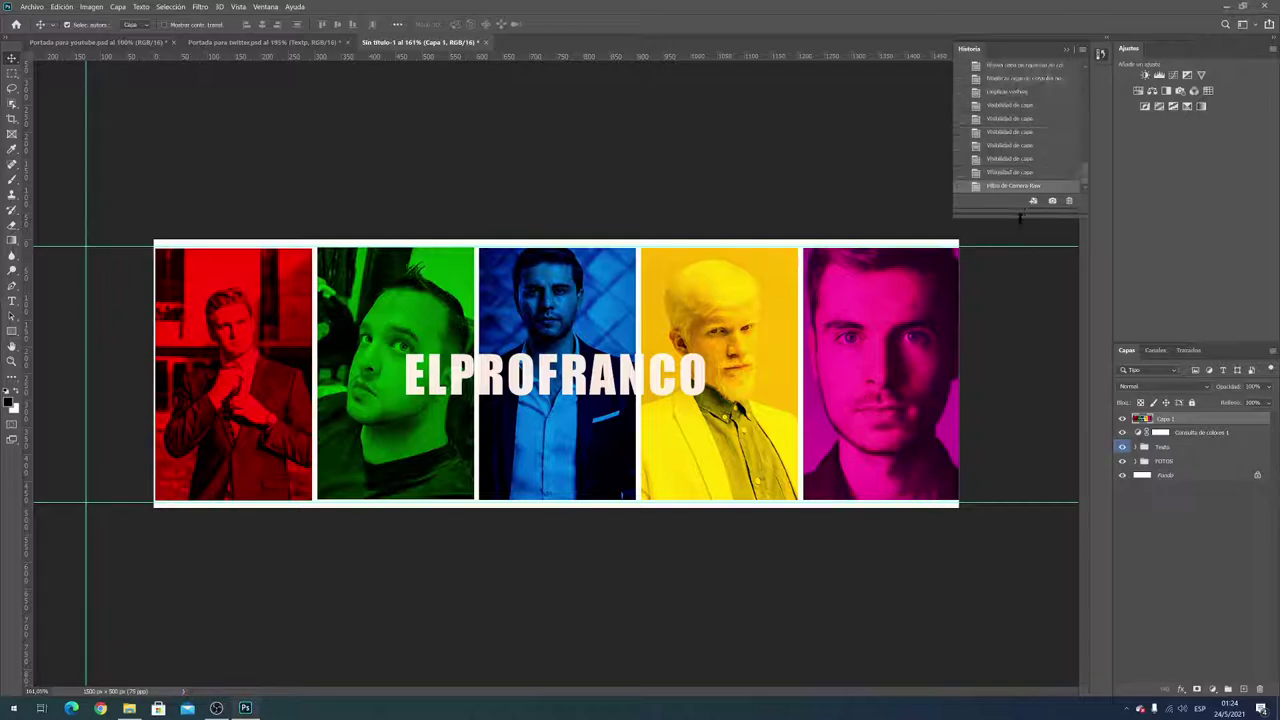
pyautogui.click(1008, 178)
pyautogui.click(1008, 192)
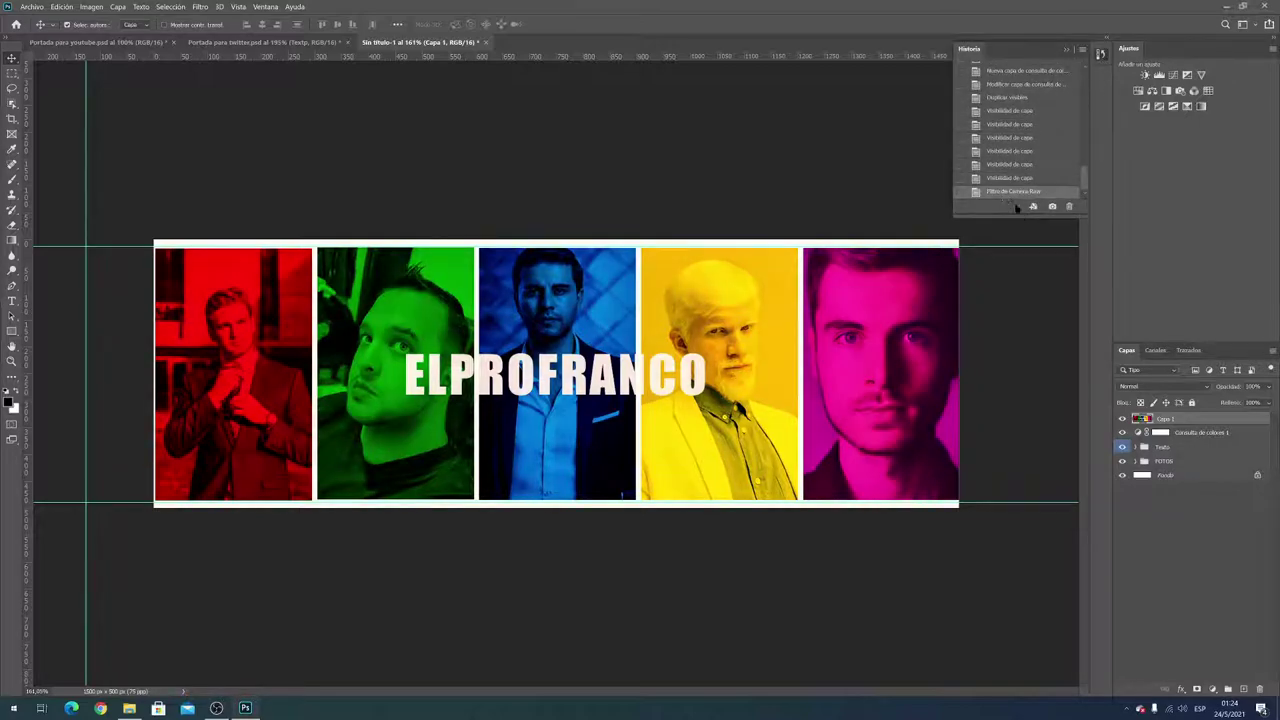
pyautogui.moveTo(1019, 213); pyautogui.dragTo(1020, 120)
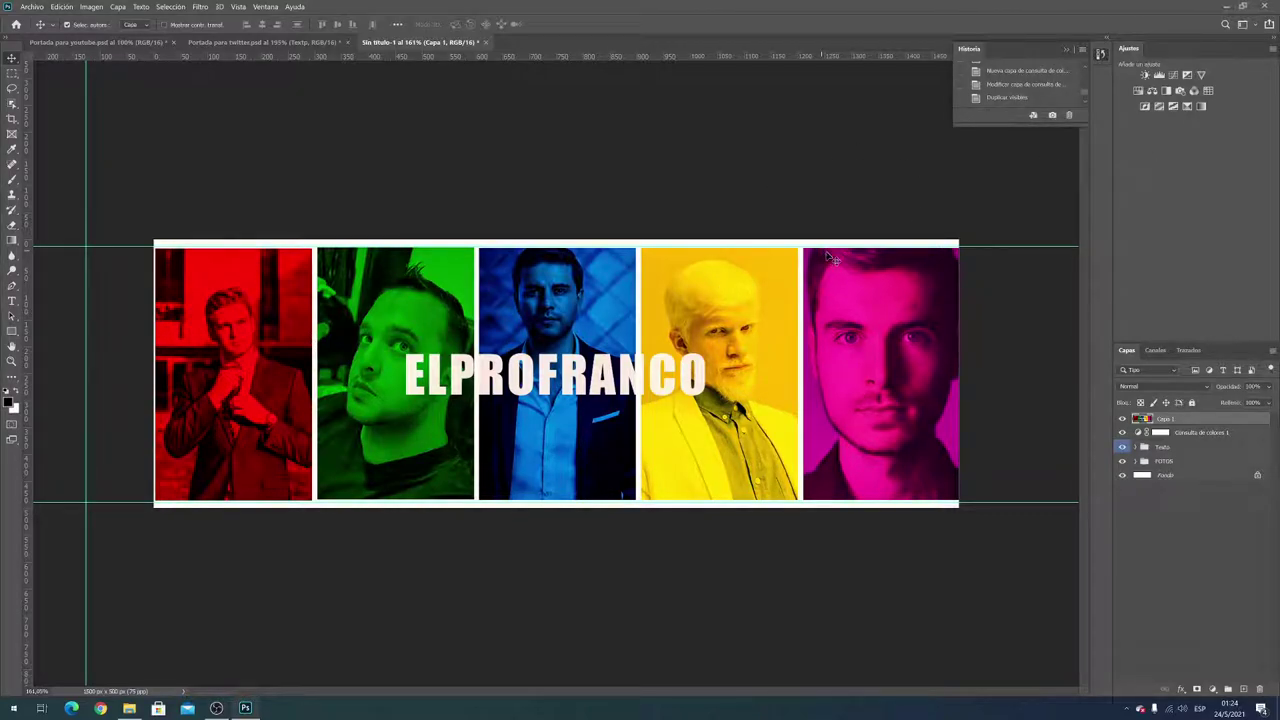
# Save the banner on the Desktop as the Photoshop file 'portada de Twitter'
pyautogui.click(30, 7)
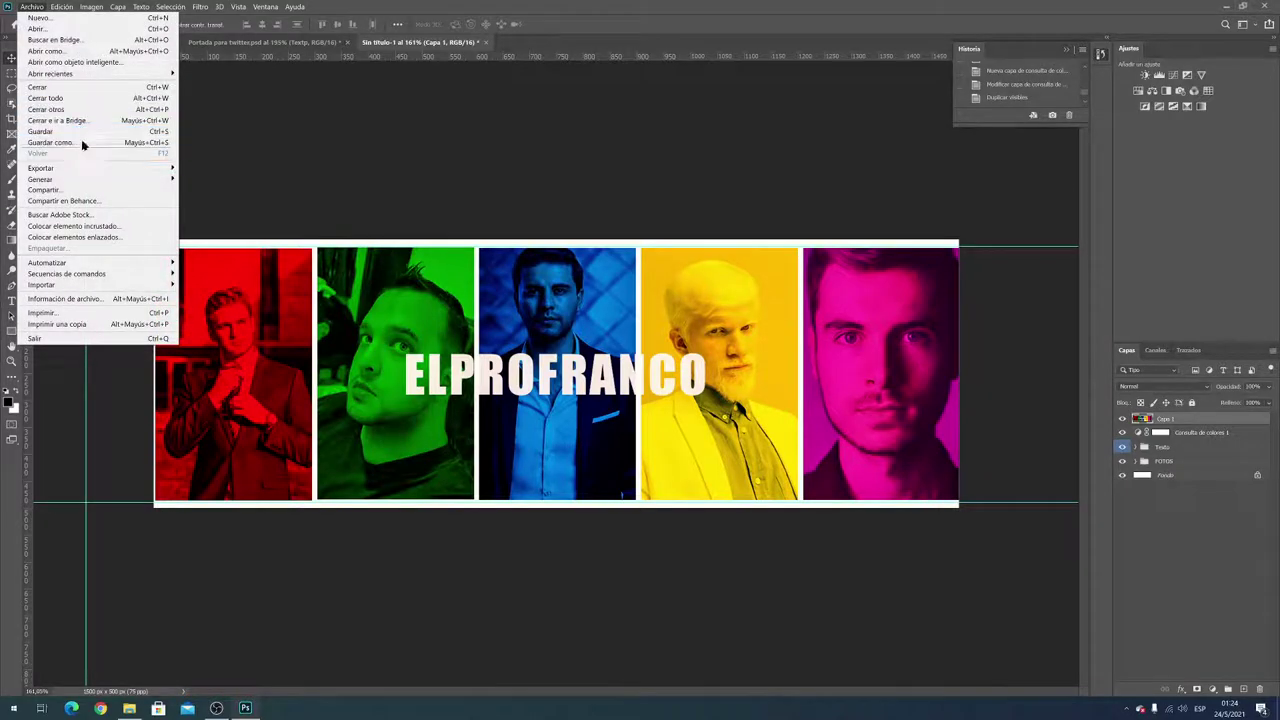
pyautogui.click(50, 142)
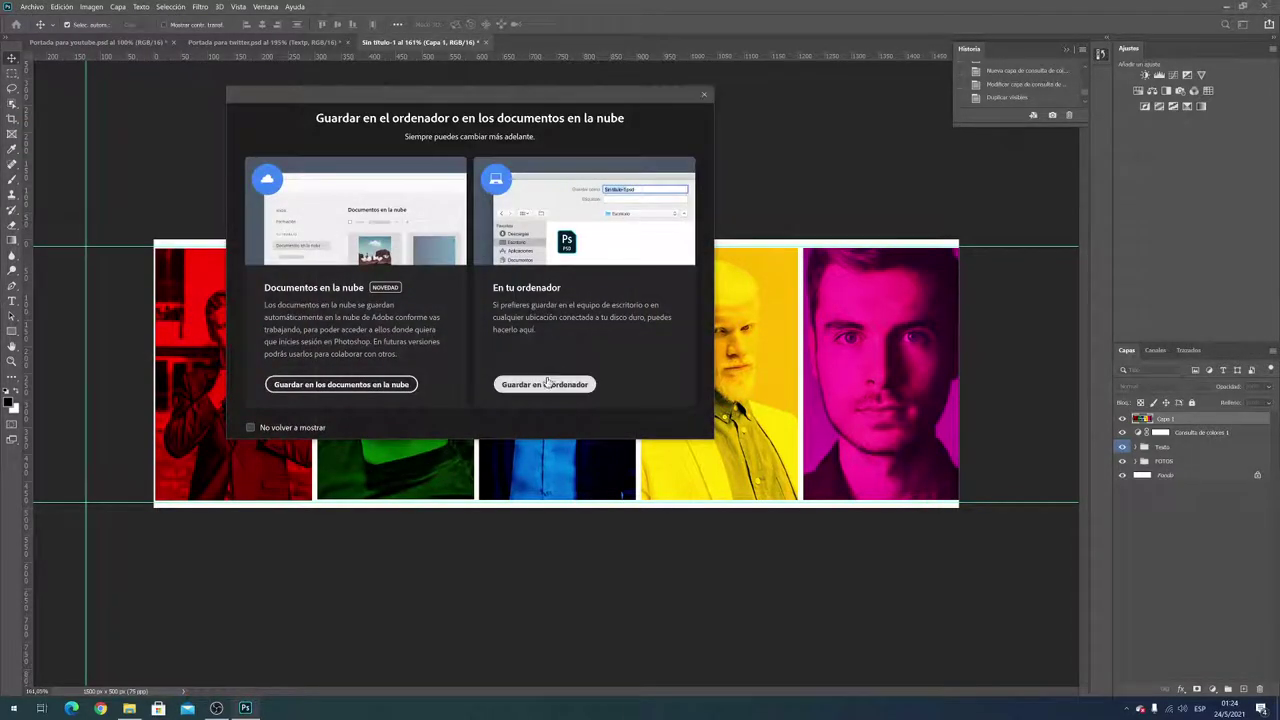
pyautogui.click(500, 386)
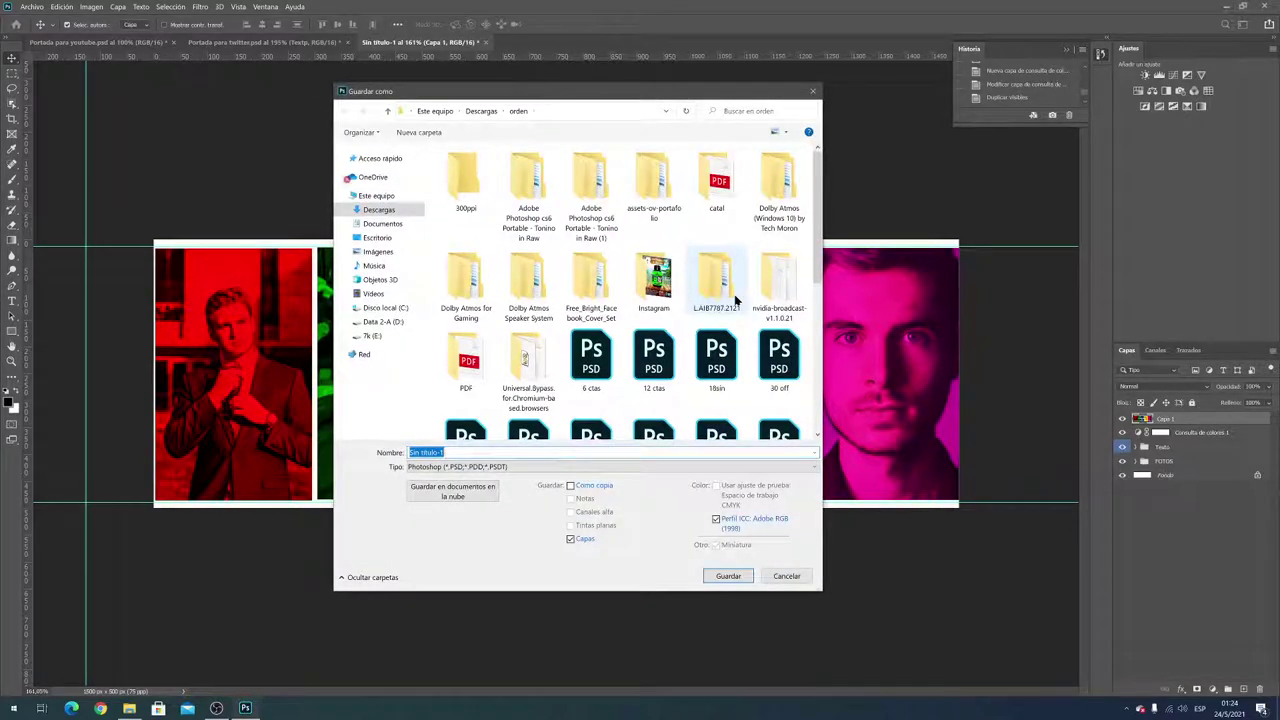
pyautogui.write('portada de Twiter')
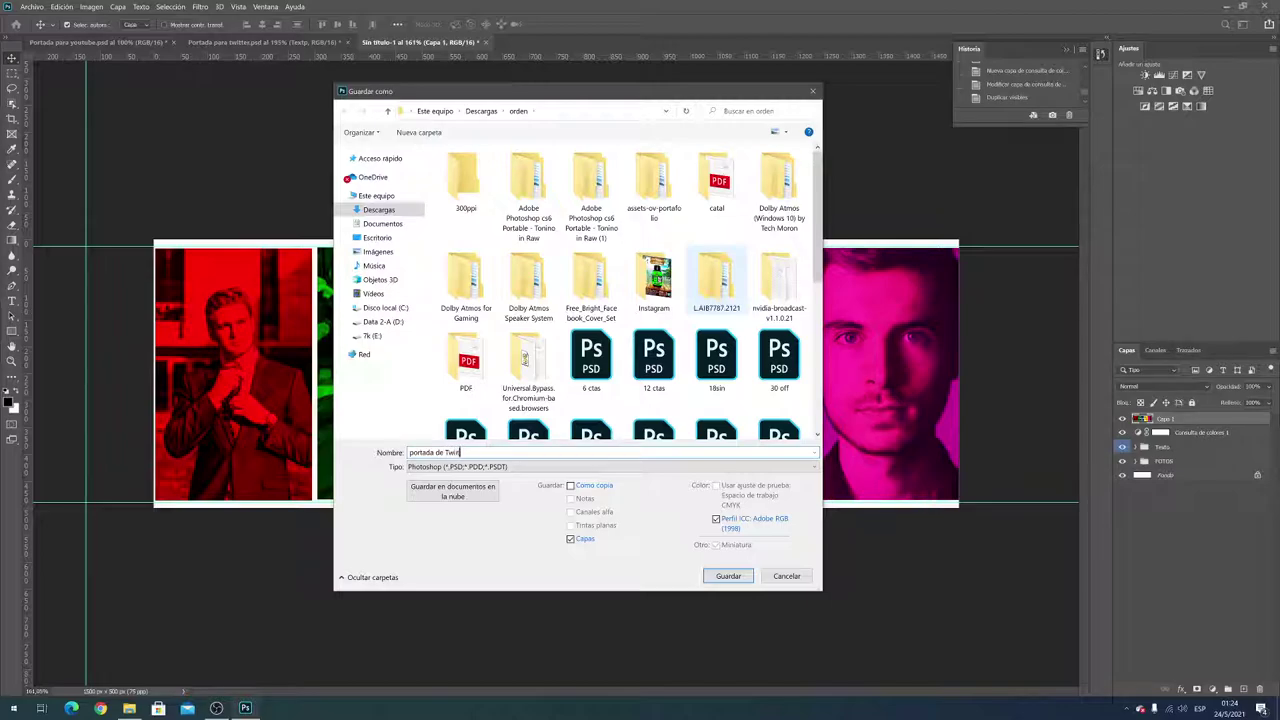
pyautogui.click(378, 238)
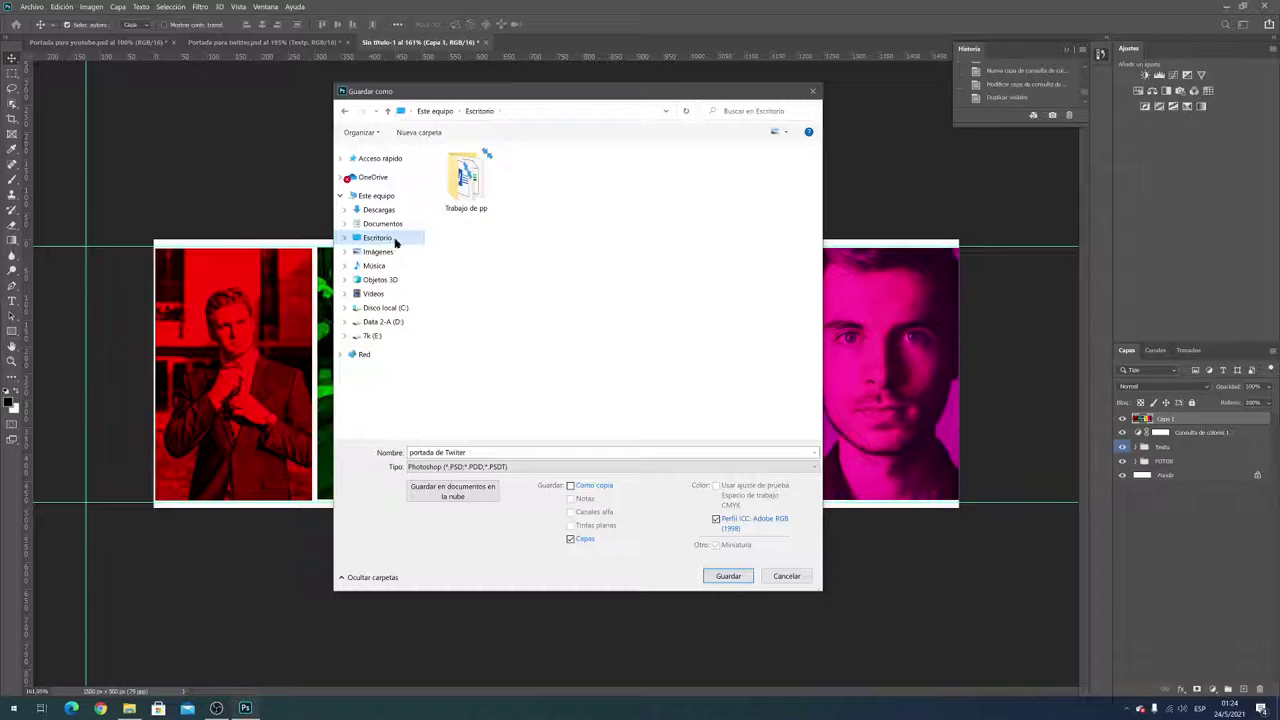
pyautogui.click(726, 576)
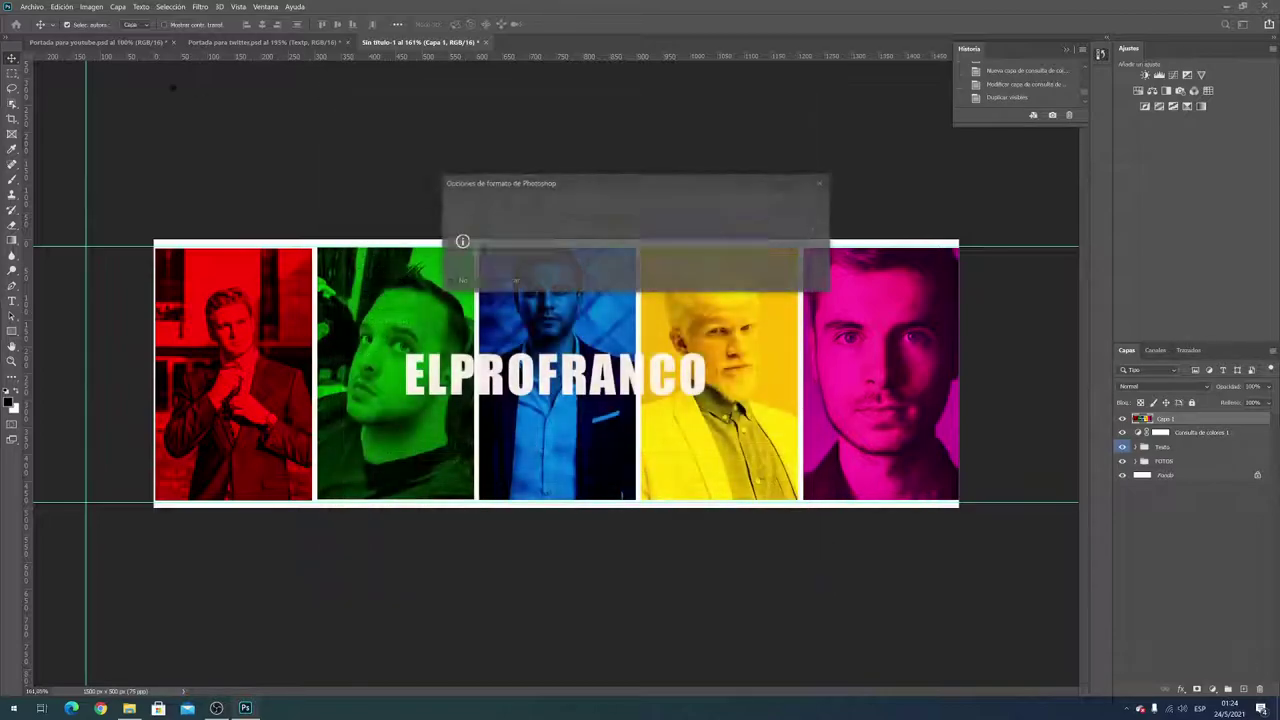
pyautogui.click(801, 205)
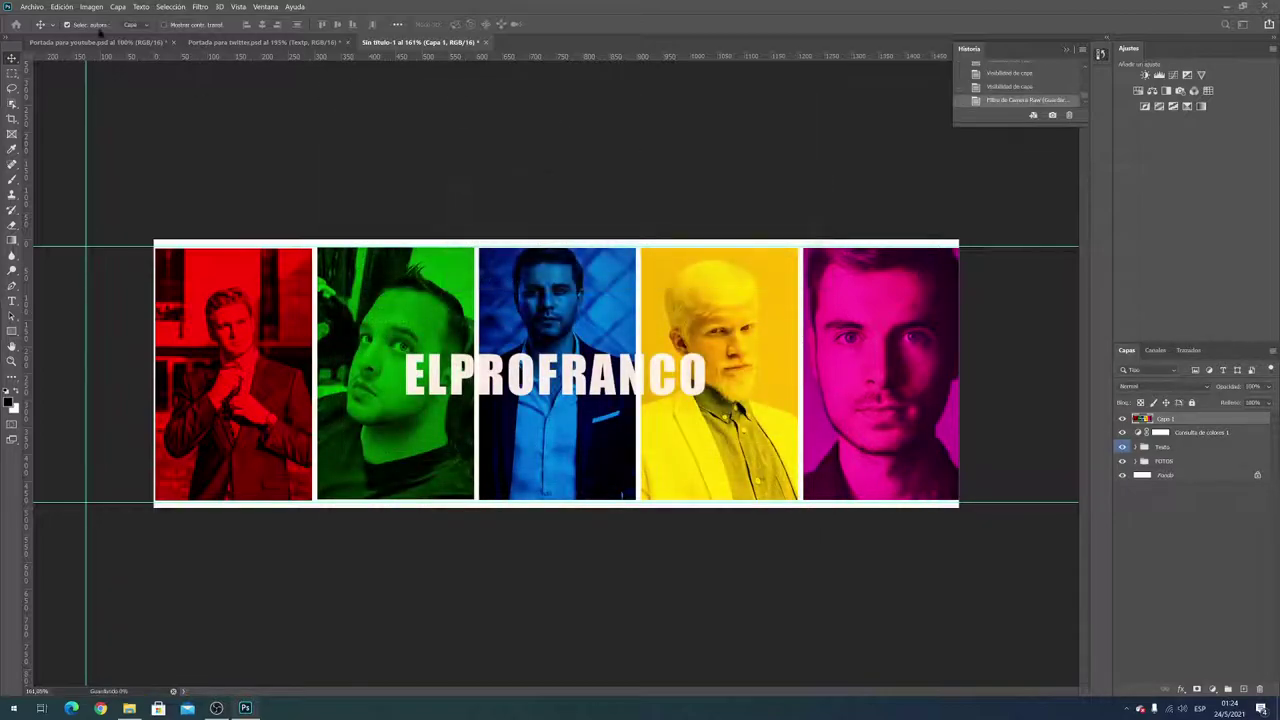
# Retry Save As and dismiss the background-saving error message
pyautogui.click(32, 6)
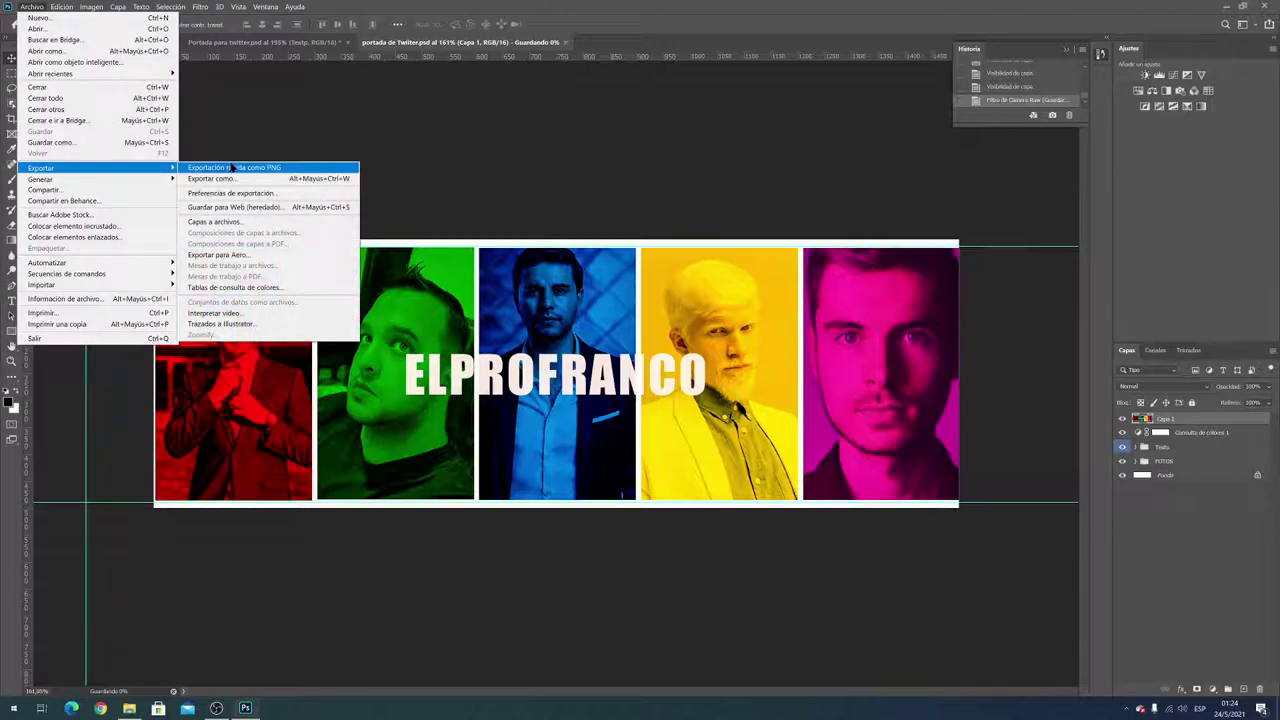
pyautogui.click(52, 142)
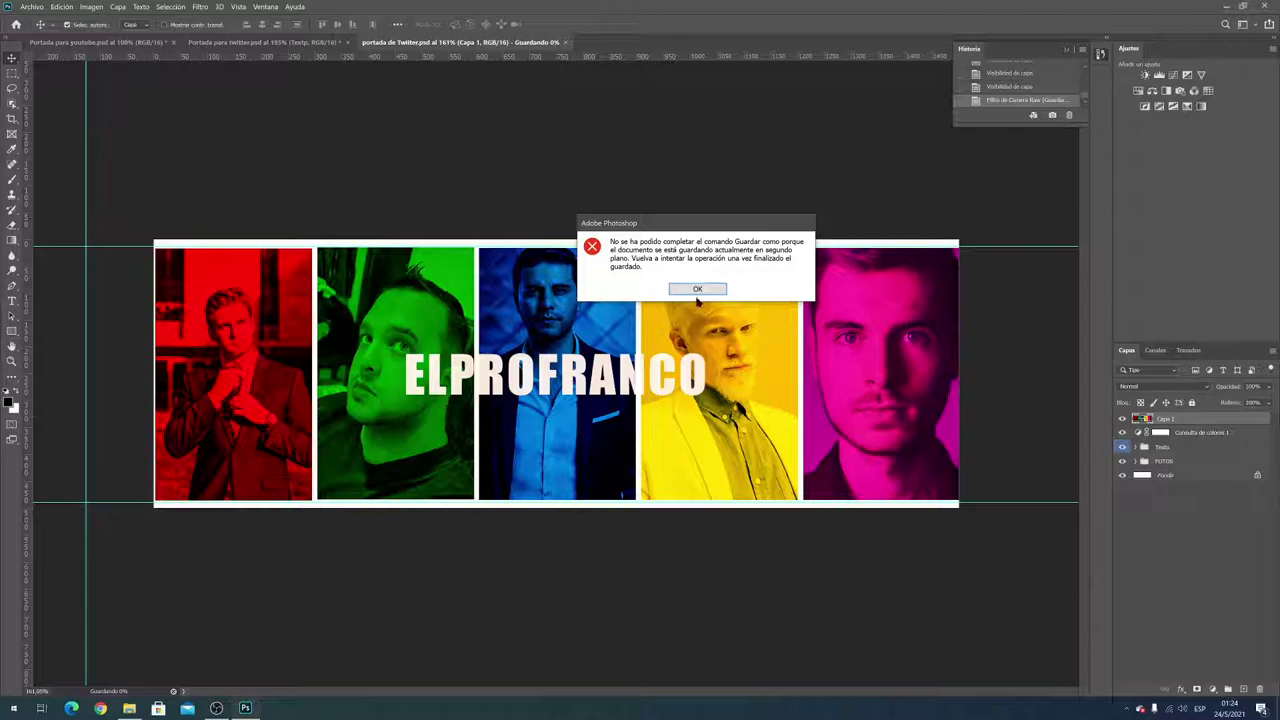
pyautogui.click(698, 290)
pyautogui.click(32, 6)
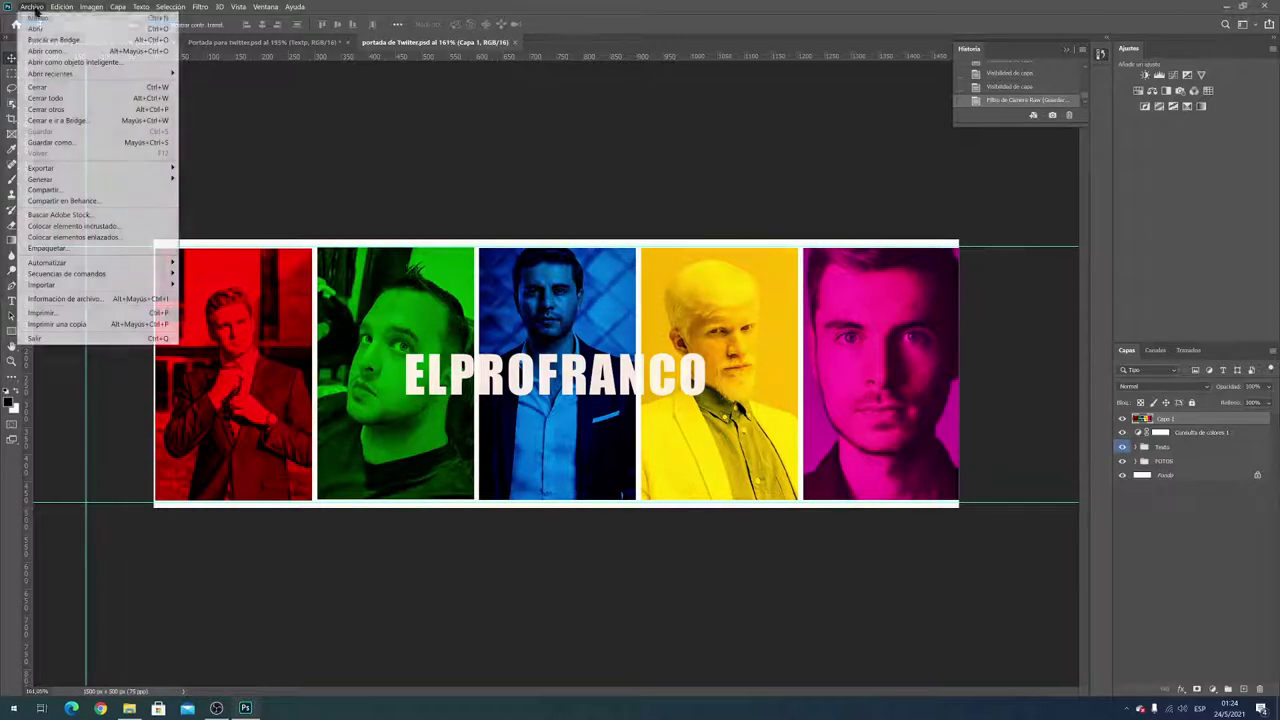
# Save a JPEG copy of 'portada de Twitter' at quality 8, then switch to Chrome
pyautogui.click(85, 143)
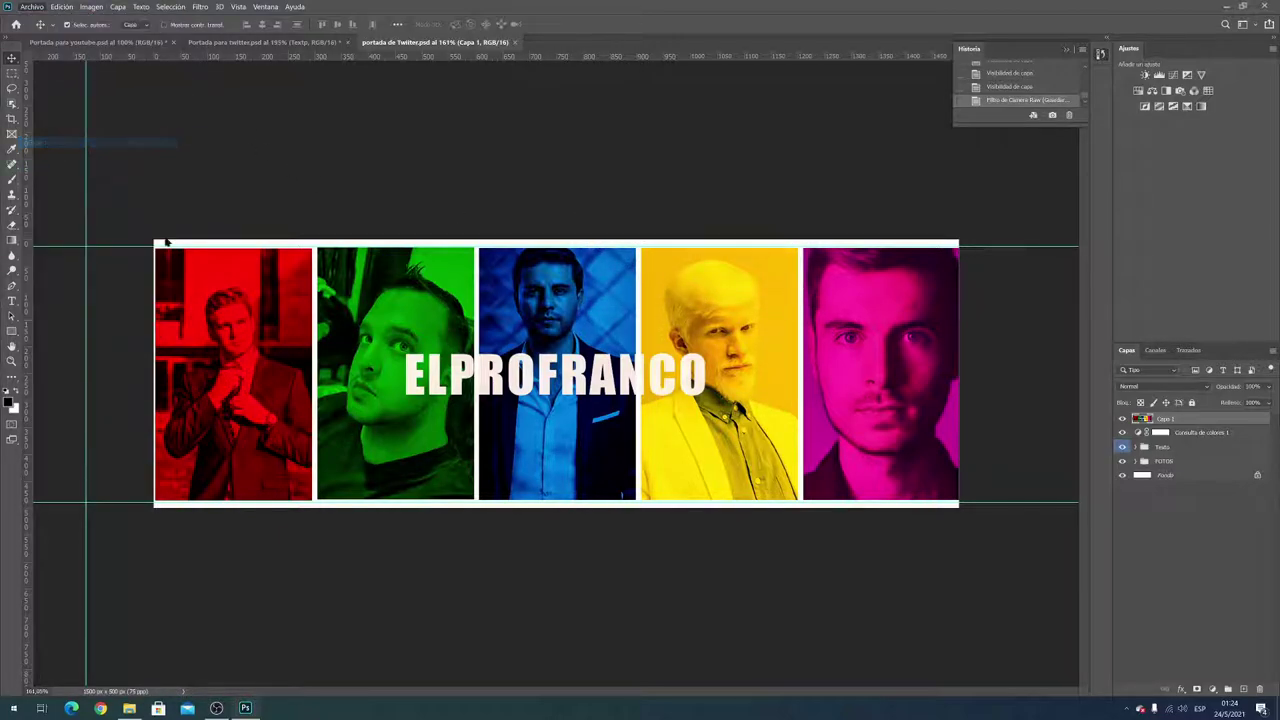
pyautogui.click(511, 467)
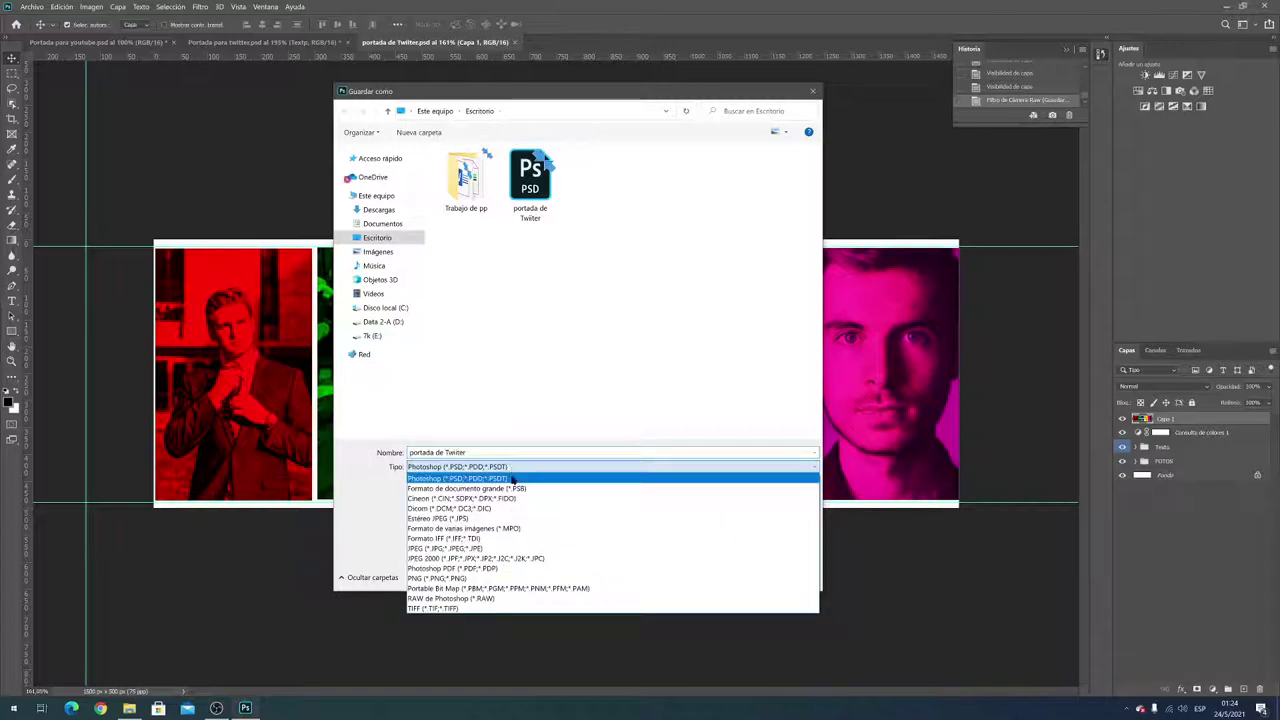
pyautogui.click(503, 548)
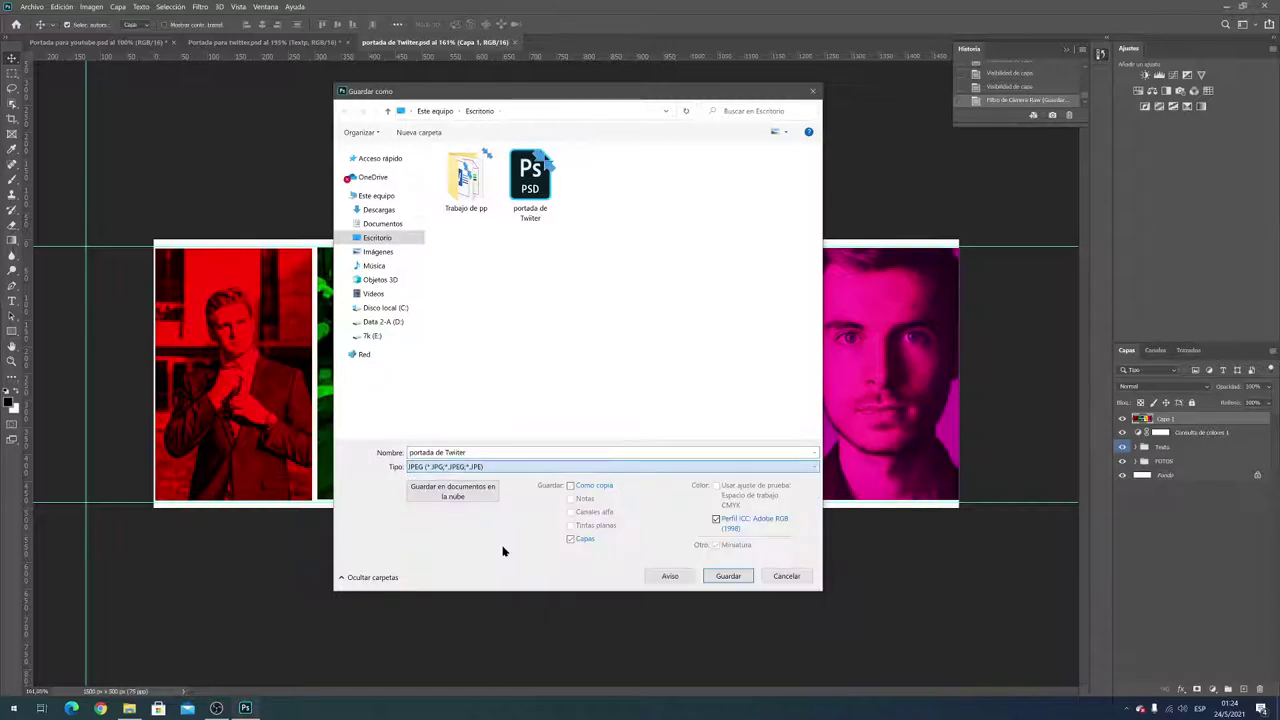
pyautogui.click(735, 577)
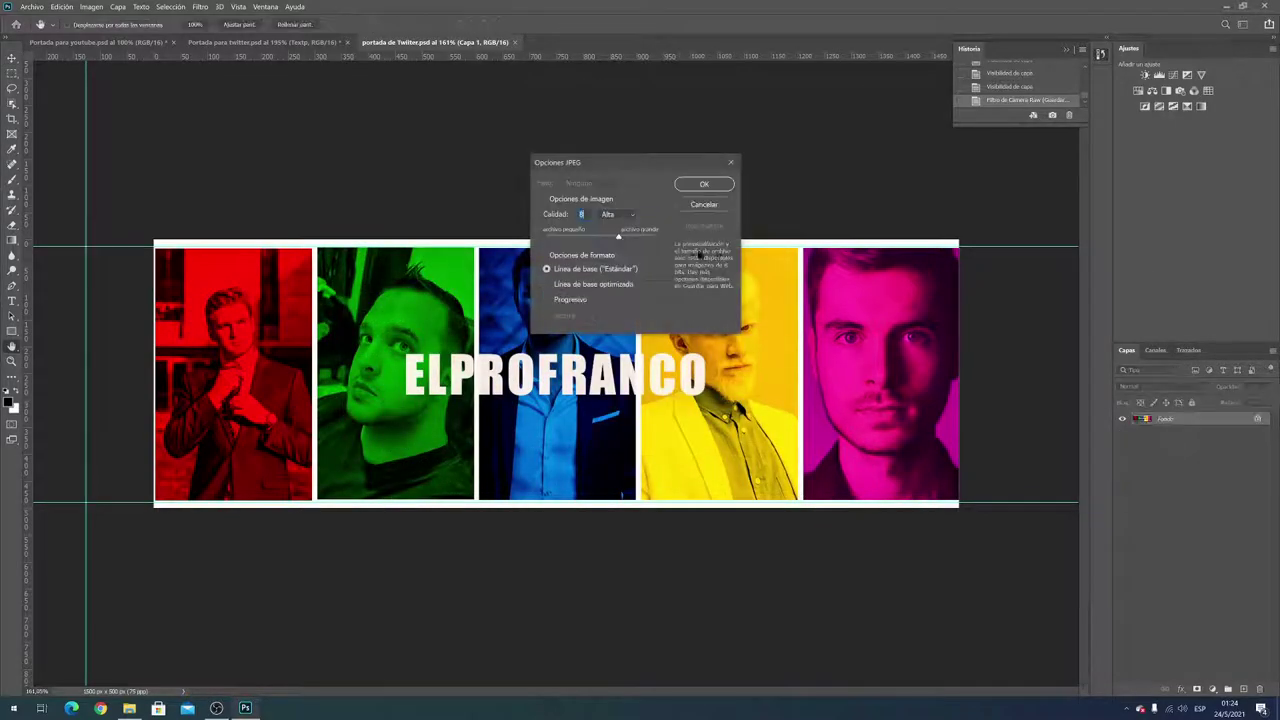
pyautogui.click(703, 186)
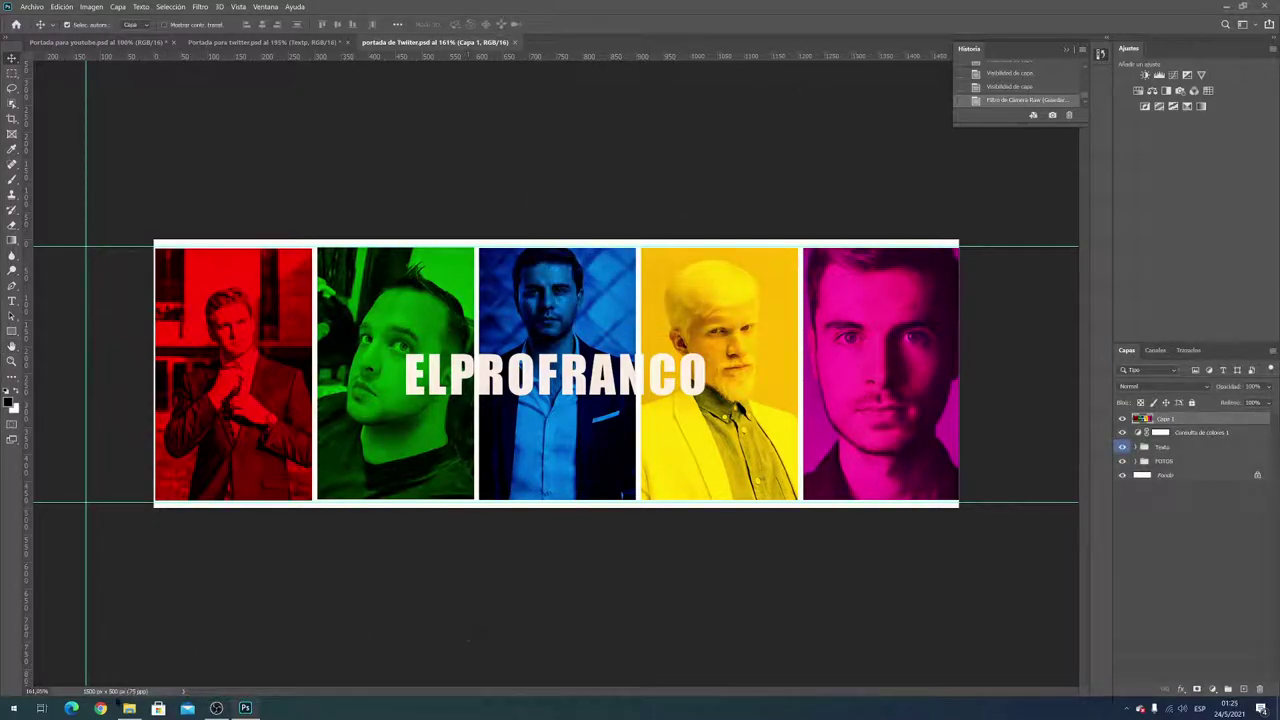
pyautogui.click(100, 708)
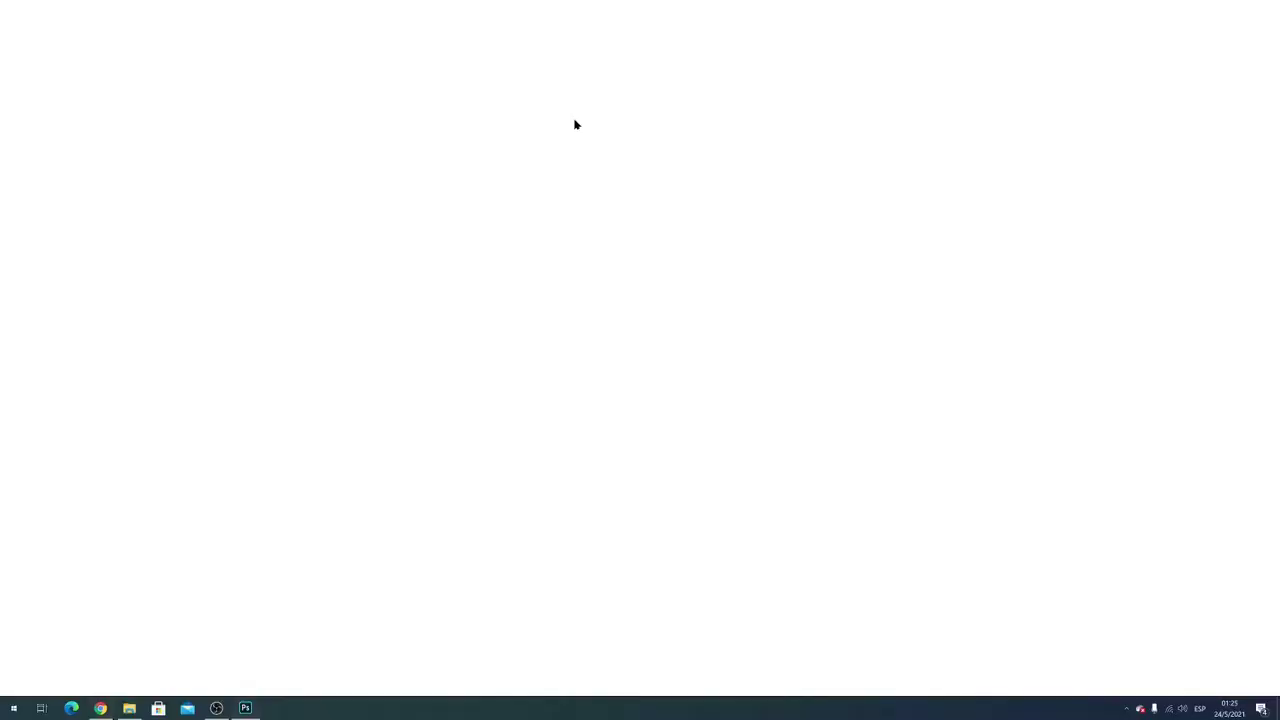
# Search Google for twitter, open twitter.com, and go to the Perfil page
pyautogui.write('t')
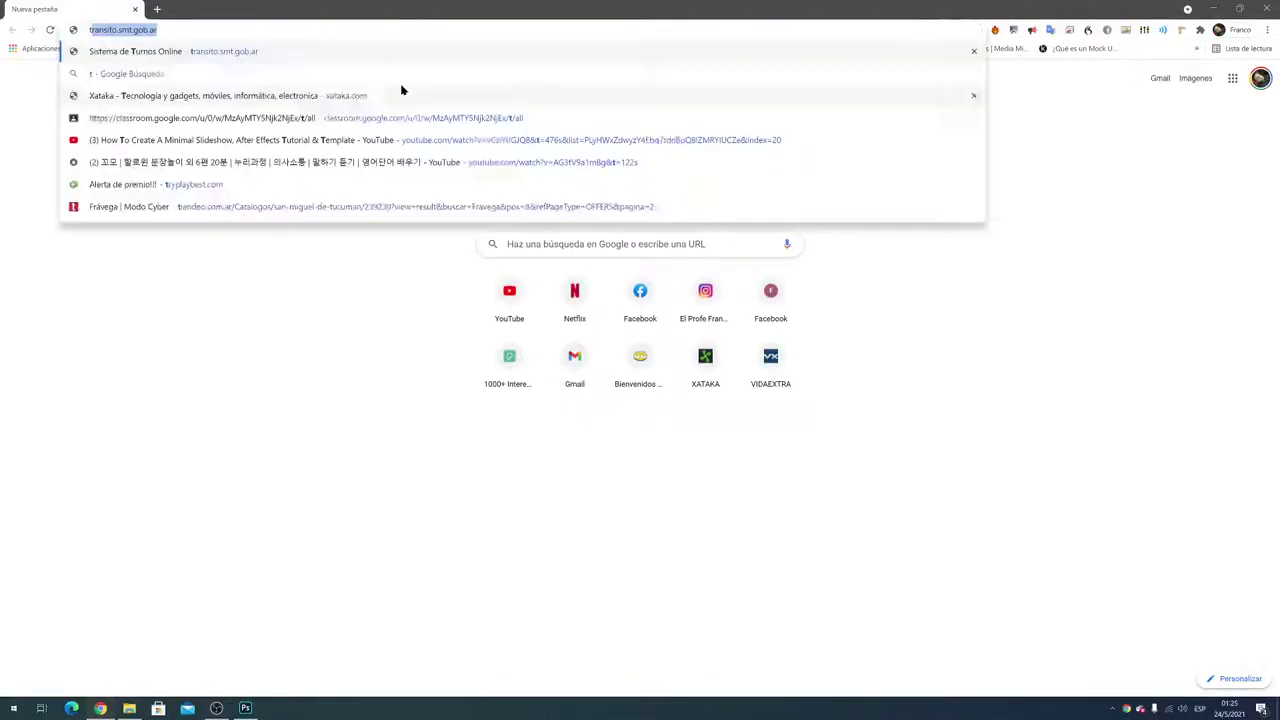
pyautogui.write('witter')
pyautogui.press('Return')
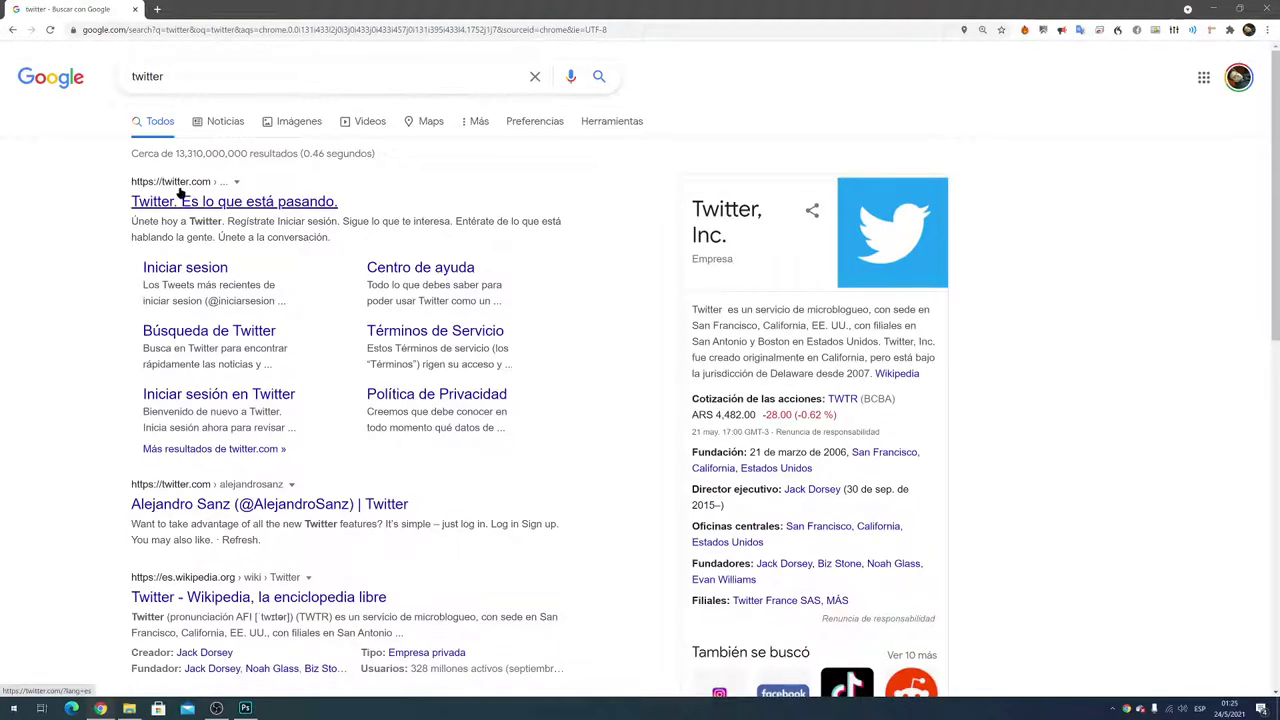
pyautogui.click(187, 200)
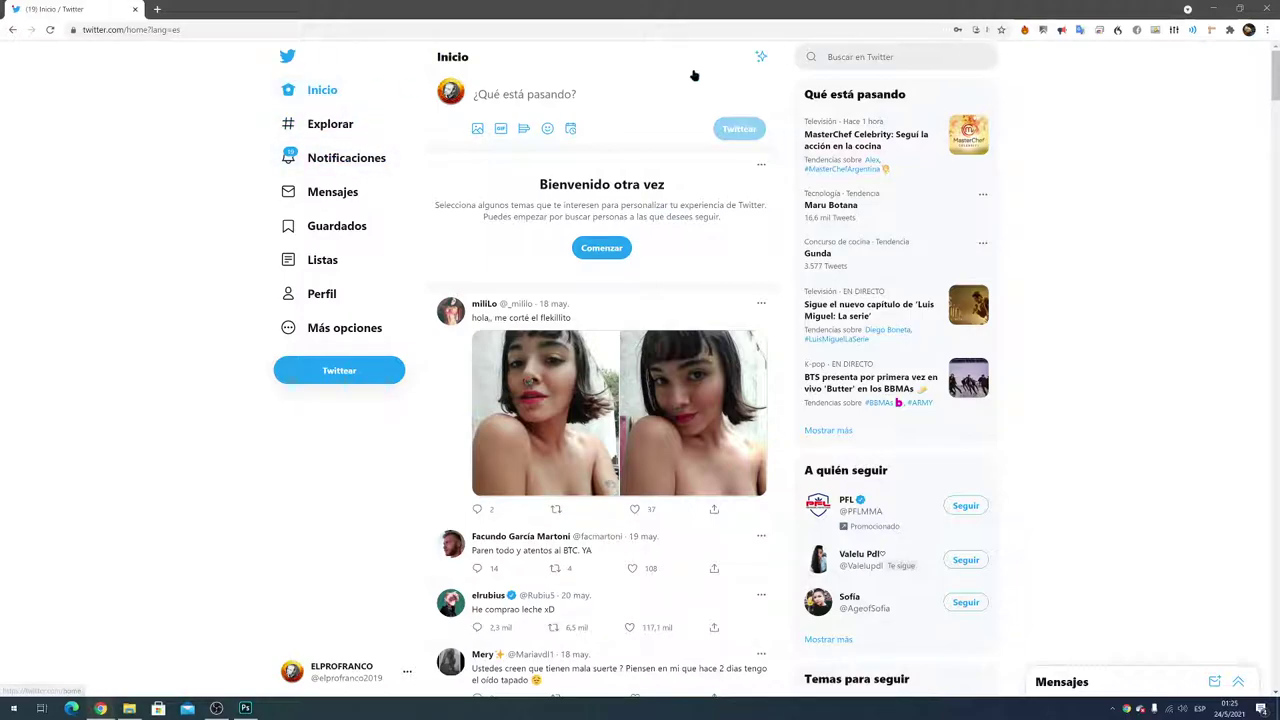
pyautogui.click(450, 91)
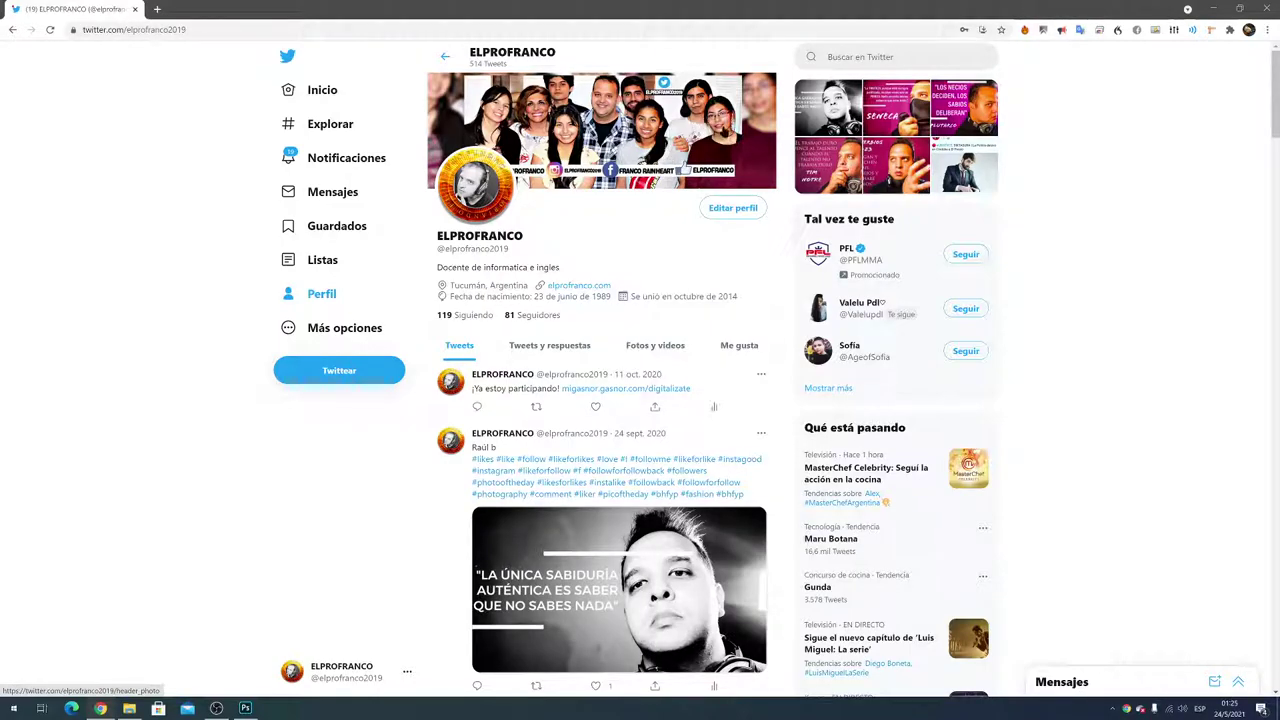
# Upload 'portada de Twitter' from Escritorio as the profile header and save the profile
pyautogui.click(742, 122)
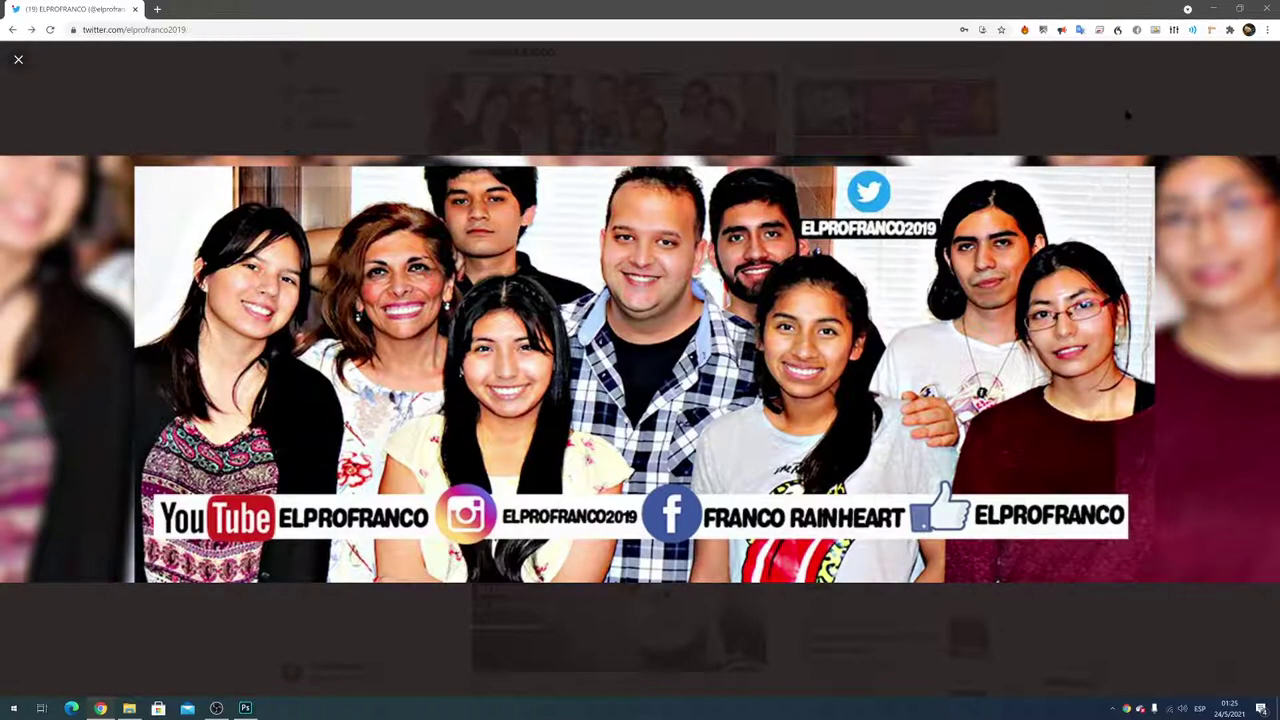
pyautogui.press('Escape')
pyautogui.click(654, 206)
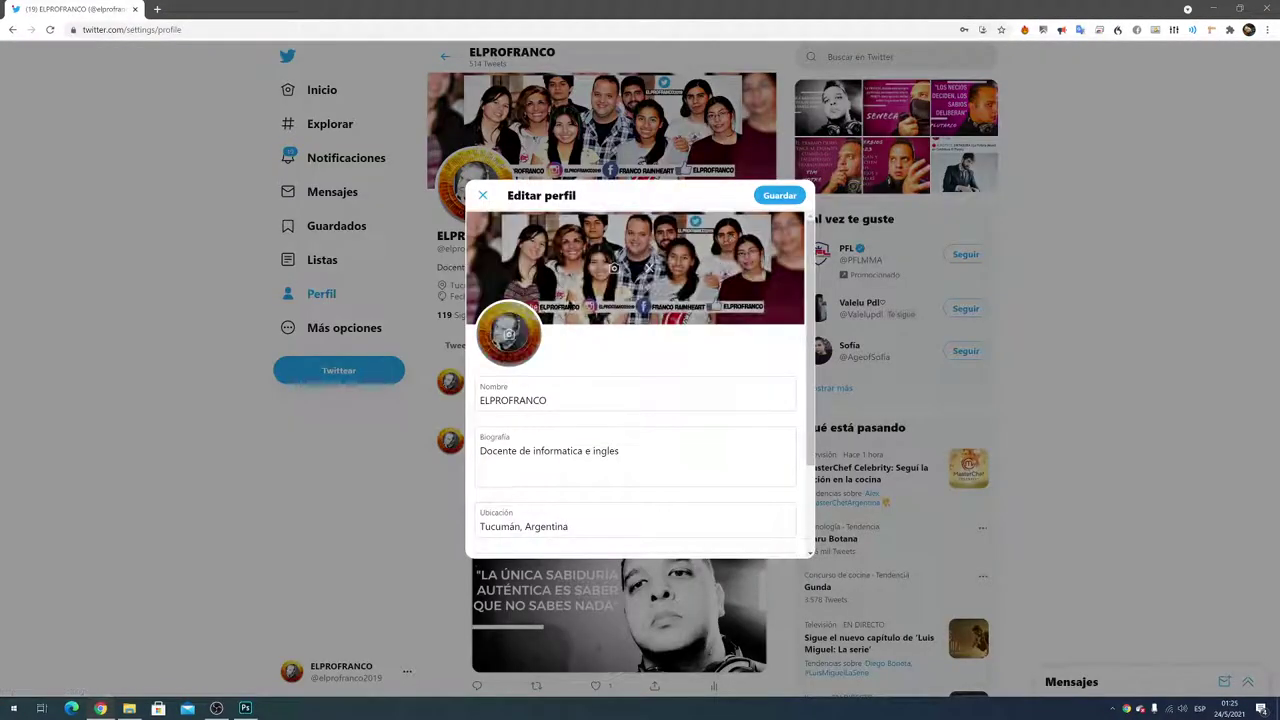
pyautogui.click(614, 268)
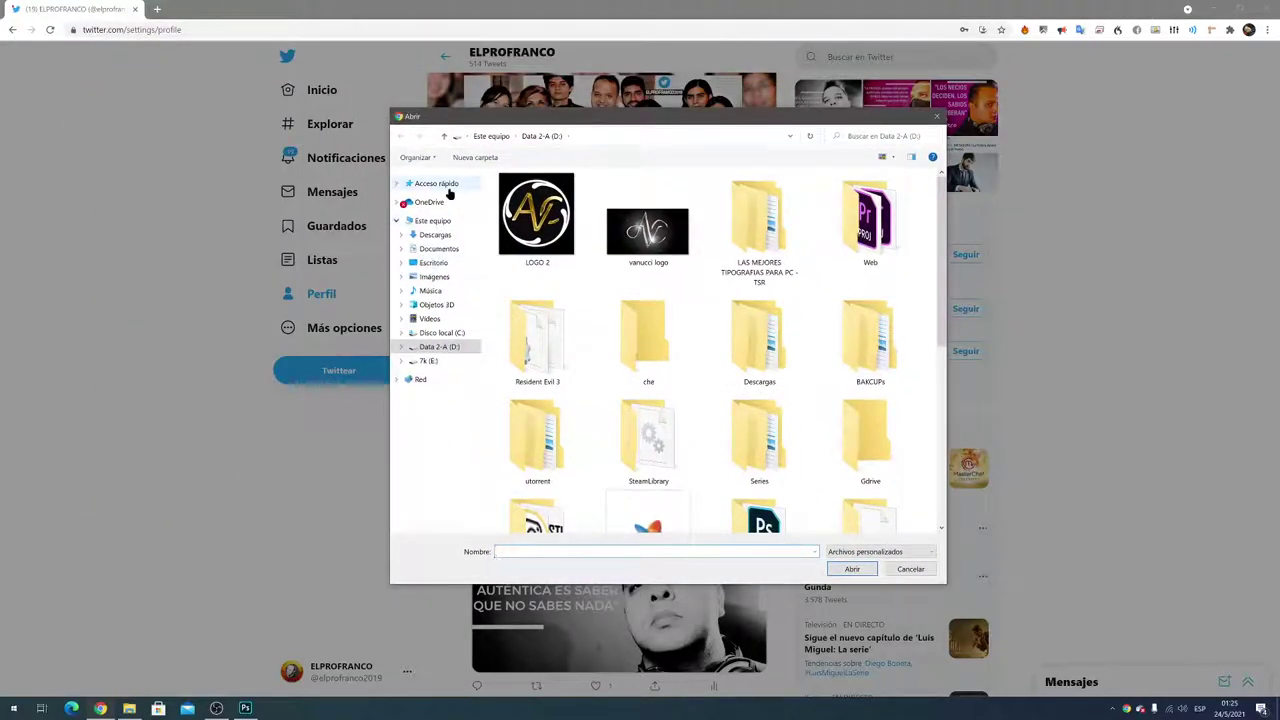
pyautogui.click(445, 263)
pyautogui.doubleClick(600, 228)
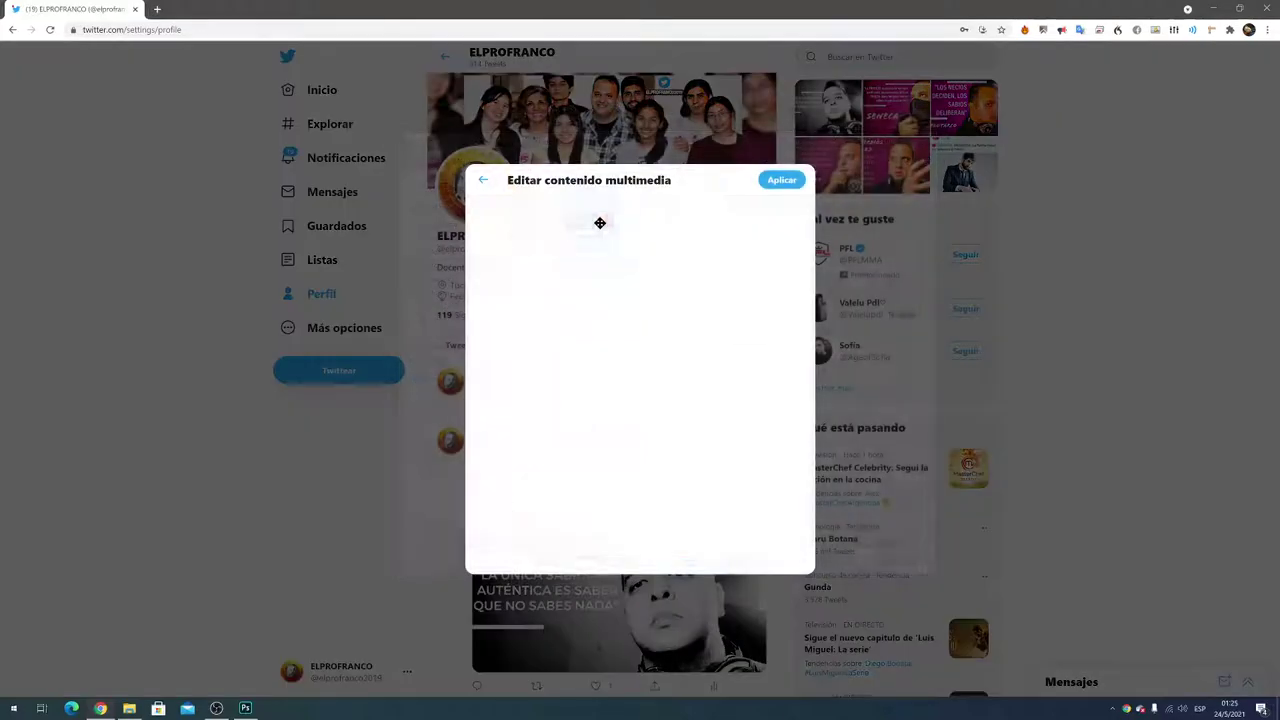
pyautogui.click(785, 192)
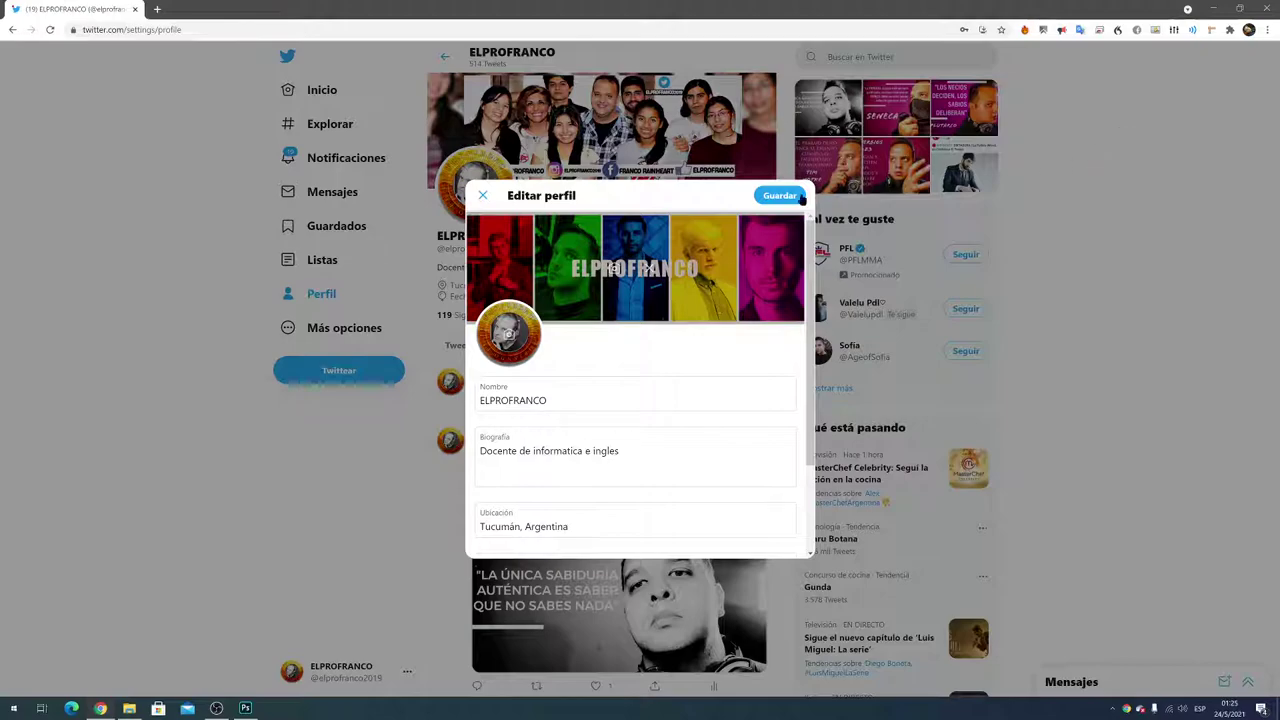
pyautogui.click(790, 197)
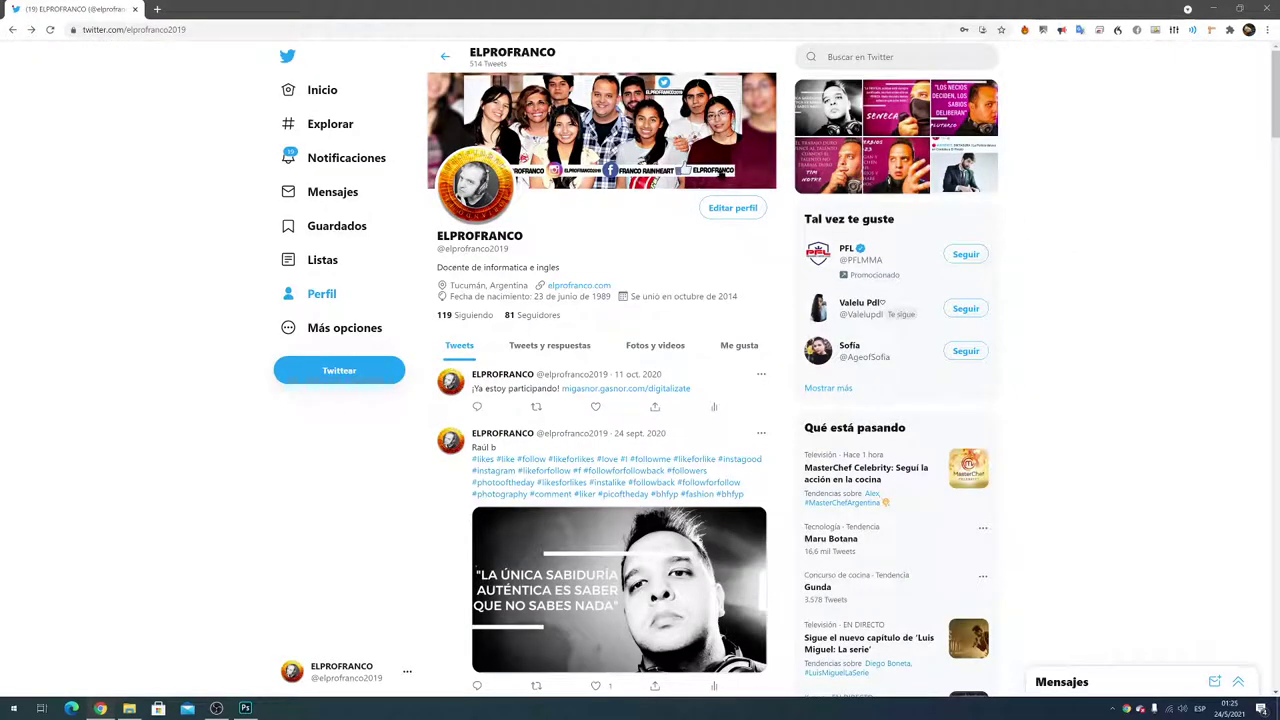
pyautogui.scroll(-2, 658, 363)
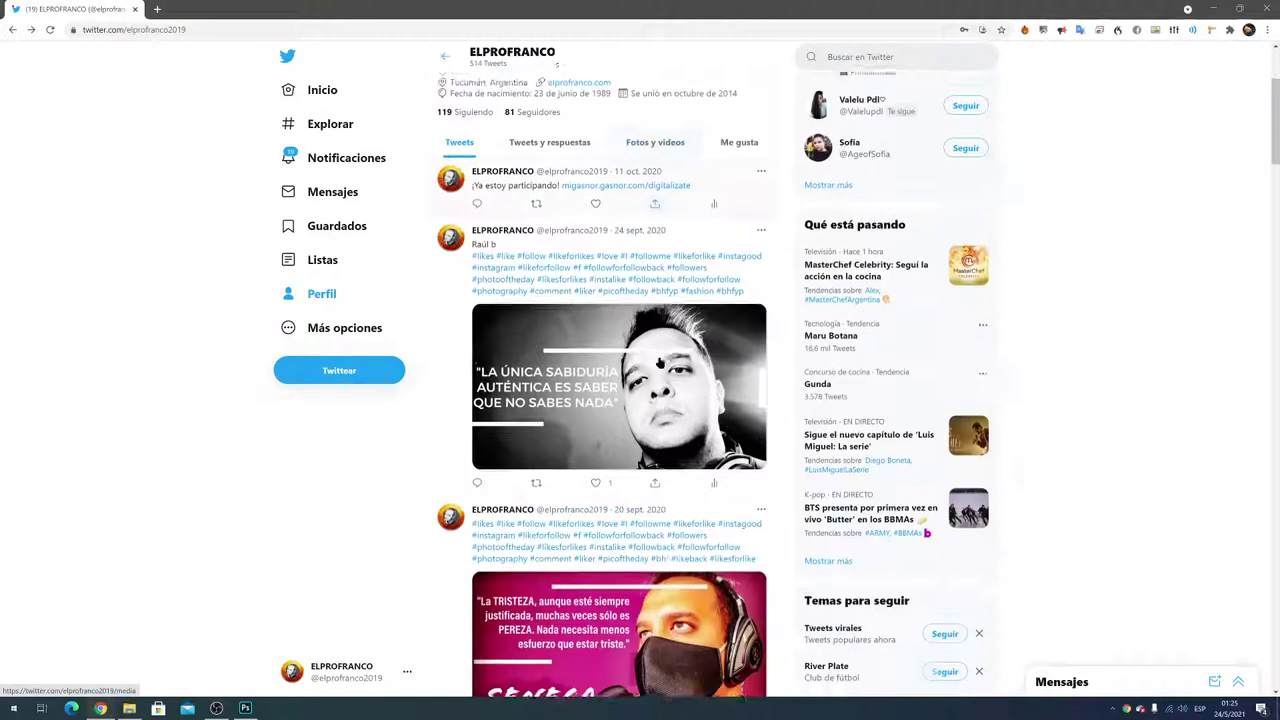
pyautogui.scroll(2, 658, 363)
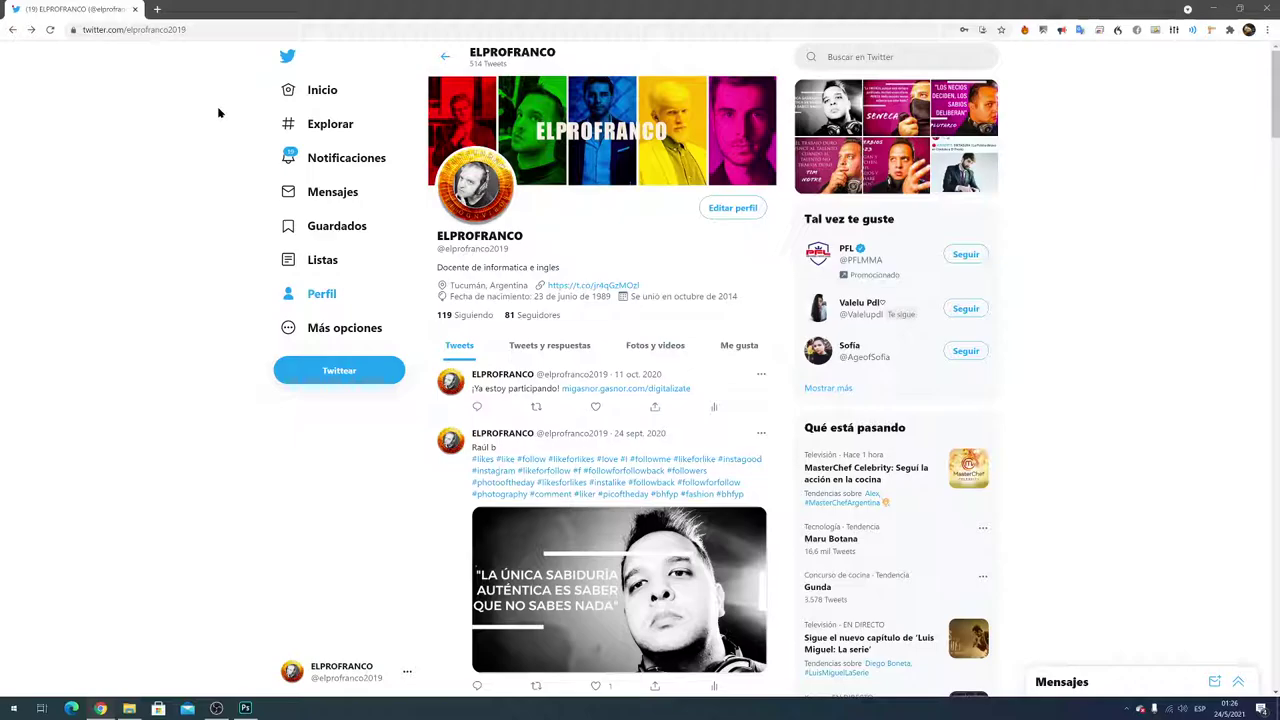
pyautogui.scroll(-5, 316, 447)
pyautogui.scroll(5, 320, 450)
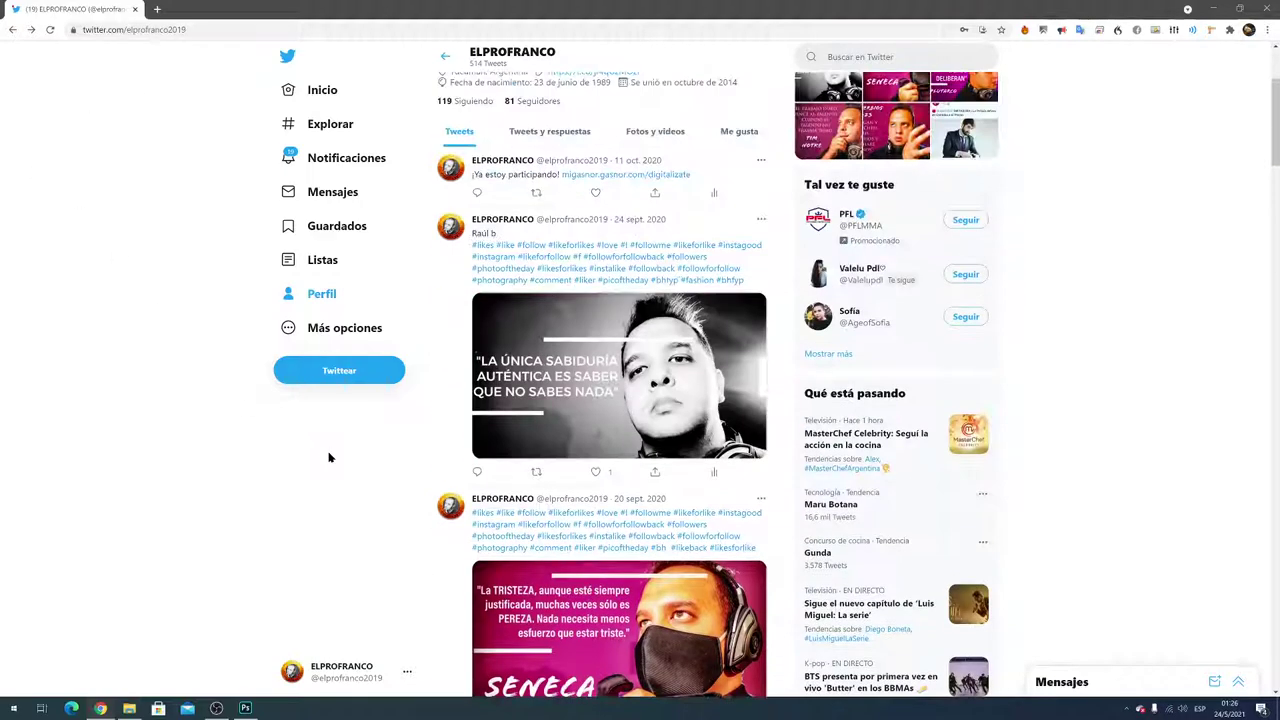
pyautogui.scroll(-3, 328, 457)
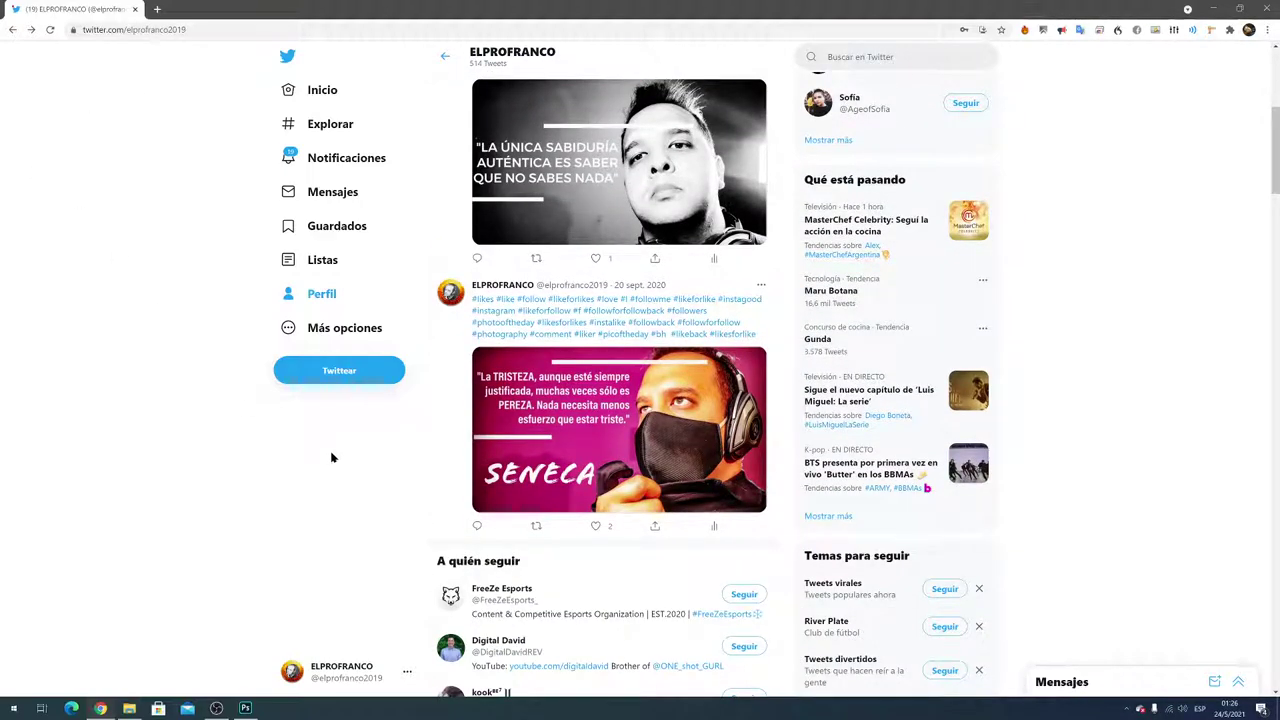